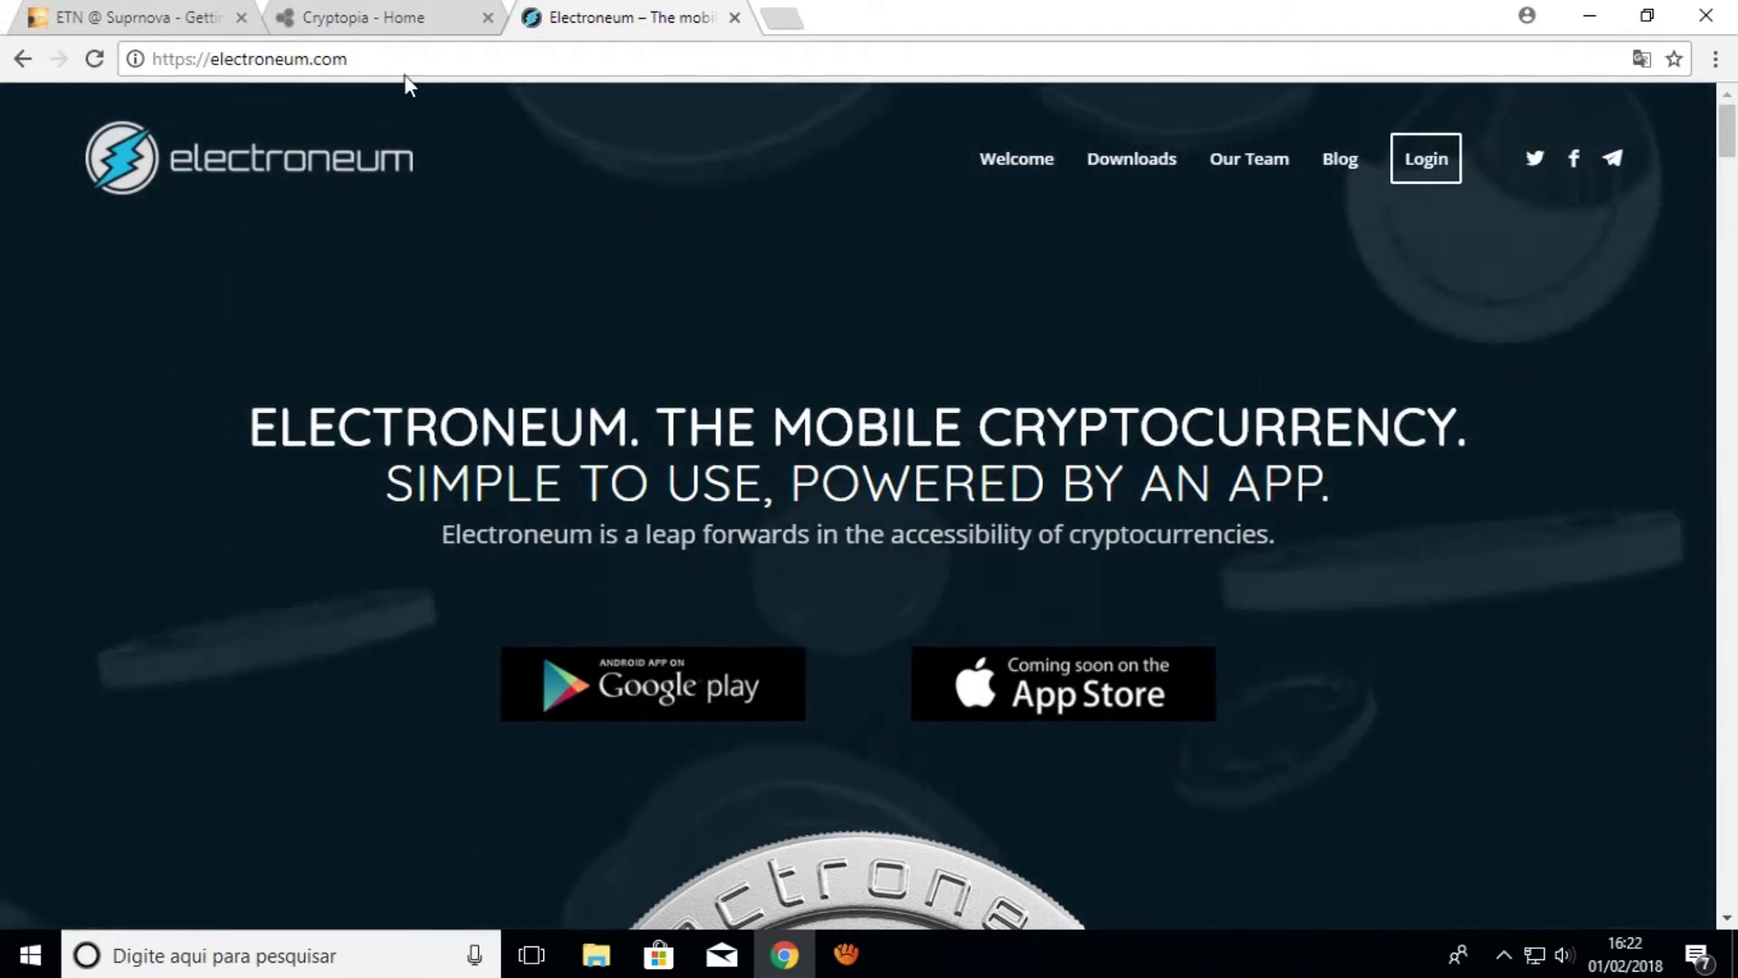
Glance at Cryptopia, scroll through the Electroneum site, then go back to the Suprnova ETN guide
{"action": "left_click", "coordinate": [385, 18]}
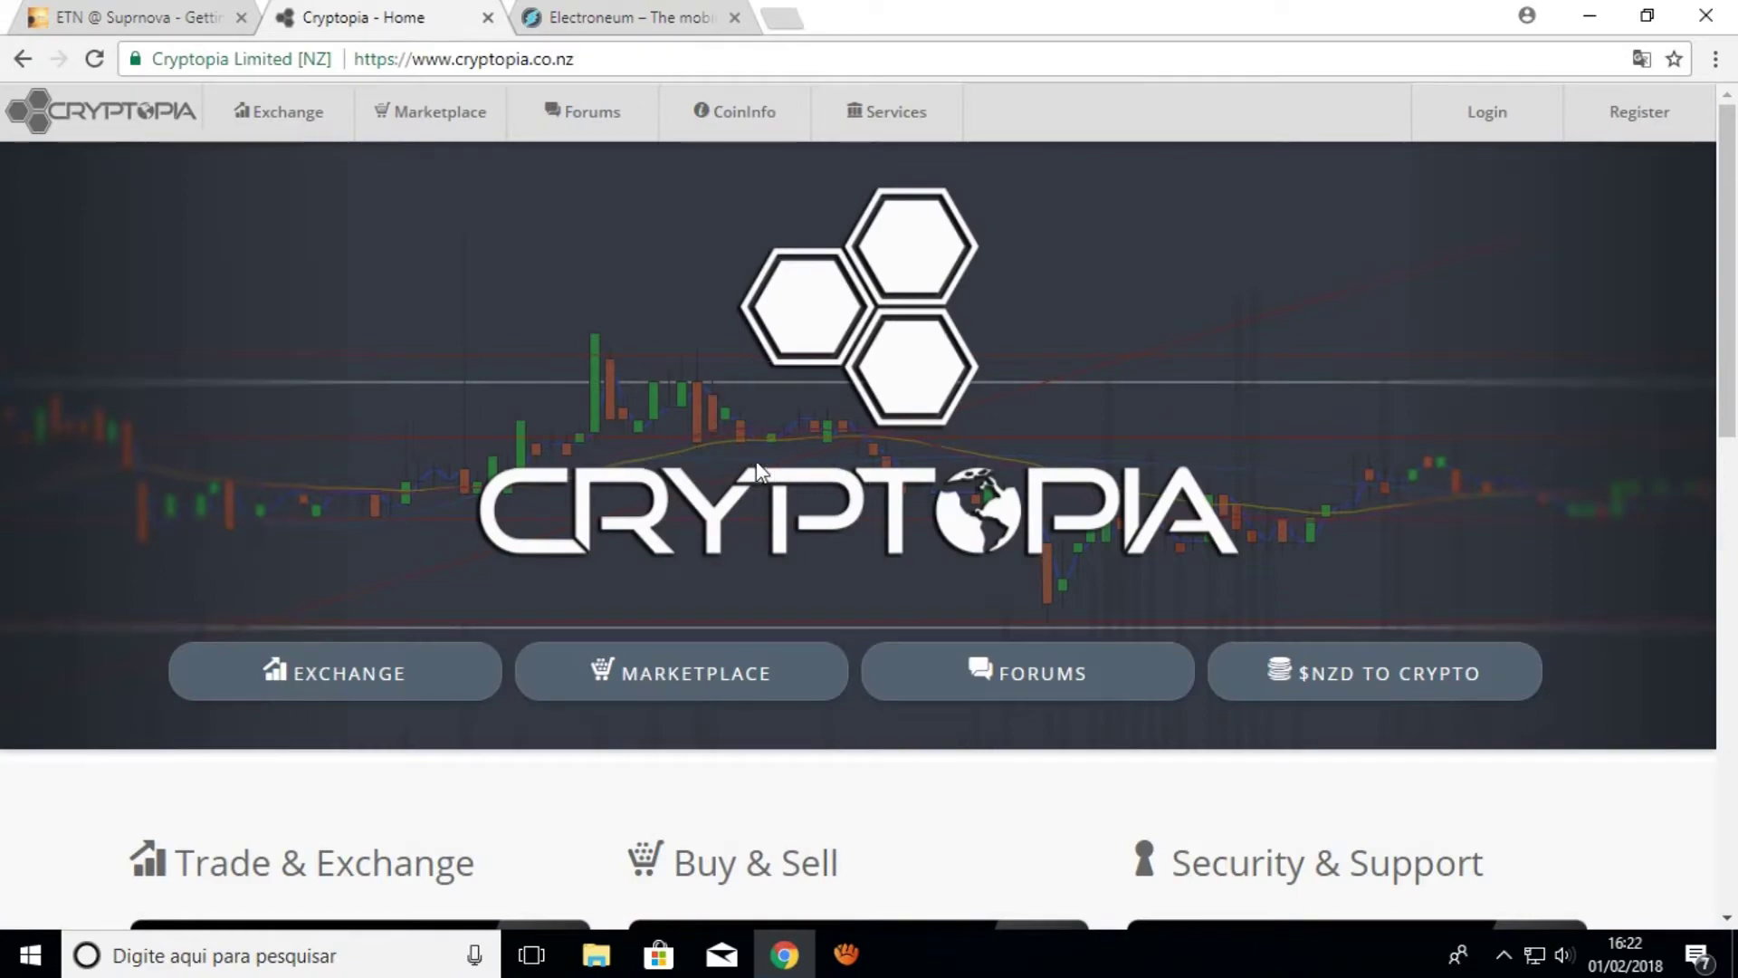
{"action": "left_click", "coordinate": [647, 18]}
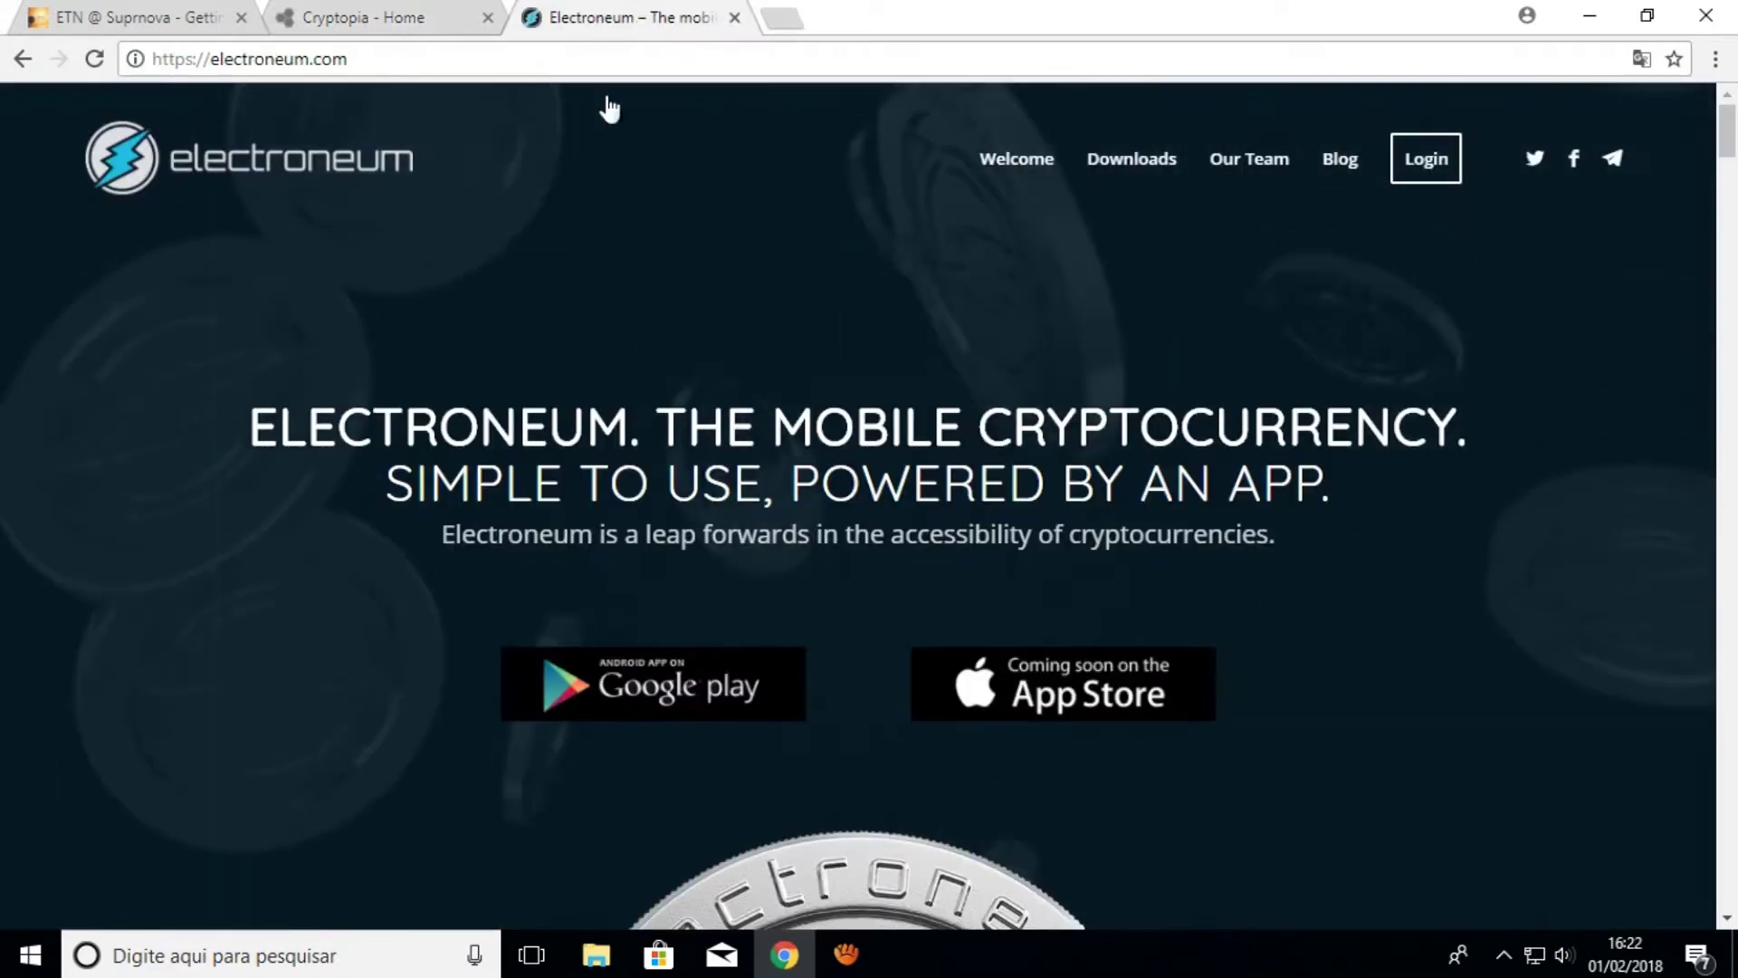
{"action": "scroll", "coordinate": [861, 610], "scroll_direction": "down", "scroll_amount": 15}
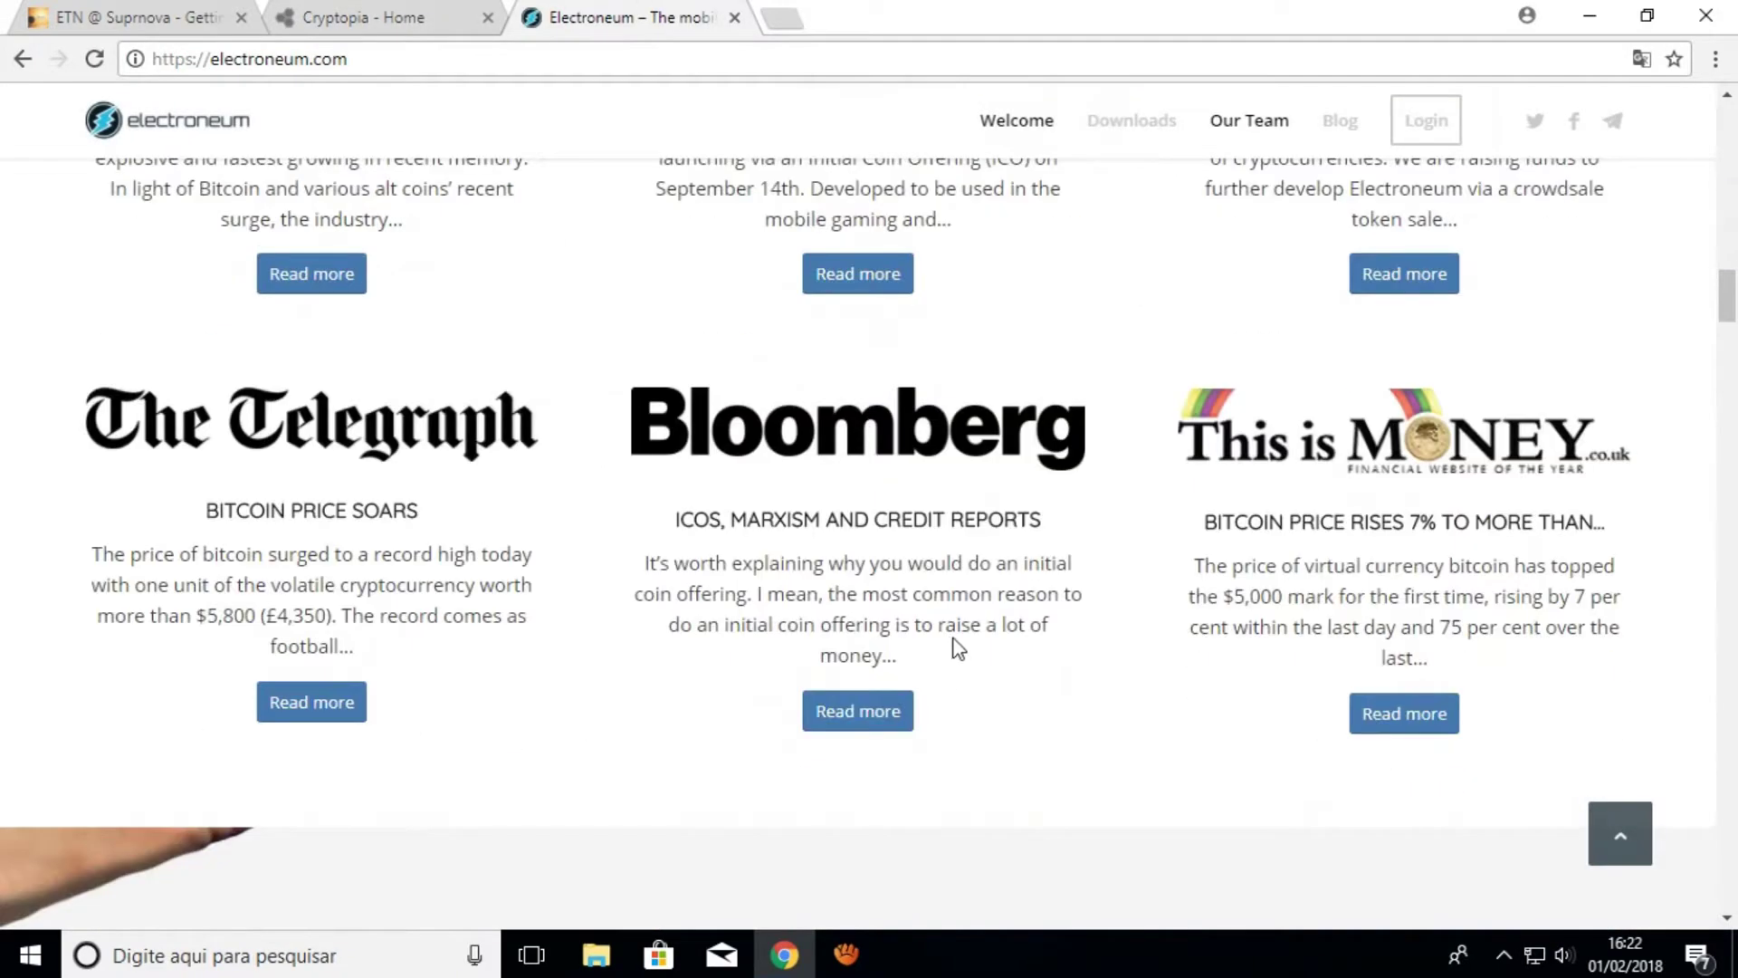
{"action": "scroll", "coordinate": [942, 593], "scroll_direction": "up", "scroll_amount": 10}
{"action": "scroll", "coordinate": [1370, 628], "scroll_direction": "up", "scroll_amount": 4}
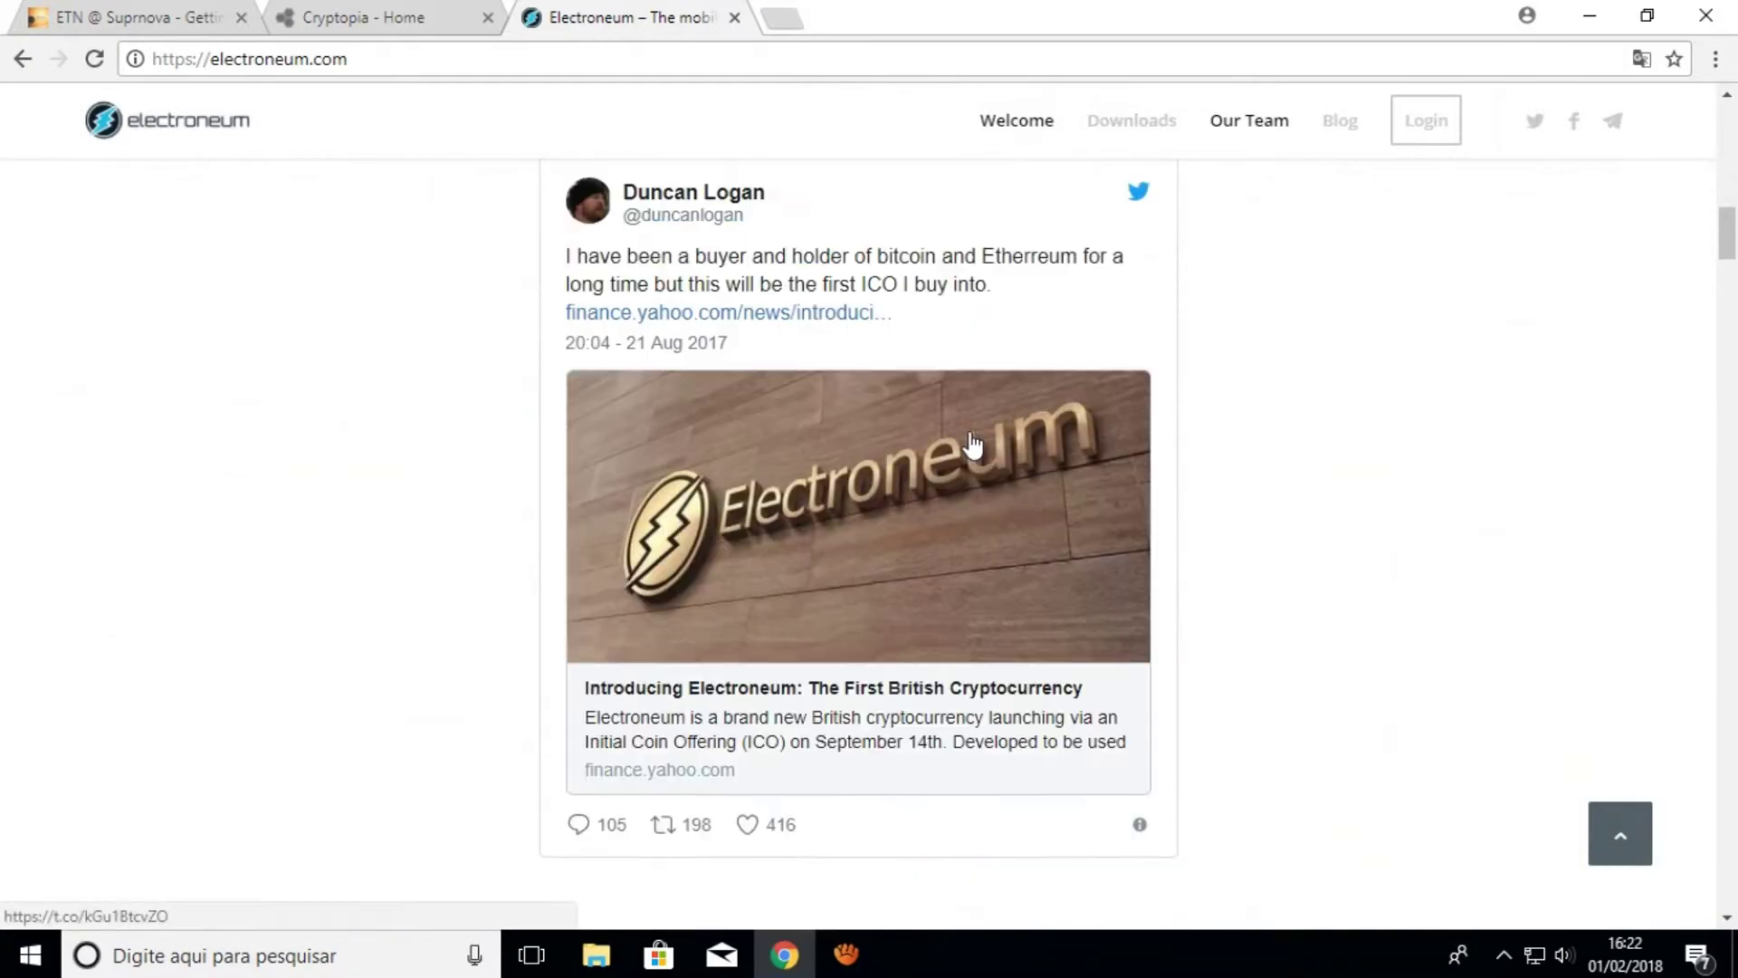
{"action": "scroll", "coordinate": [1370, 629], "scroll_direction": "down", "scroll_amount": 15}
{"action": "scroll", "coordinate": [1224, 658], "scroll_direction": "down", "scroll_amount": 3}
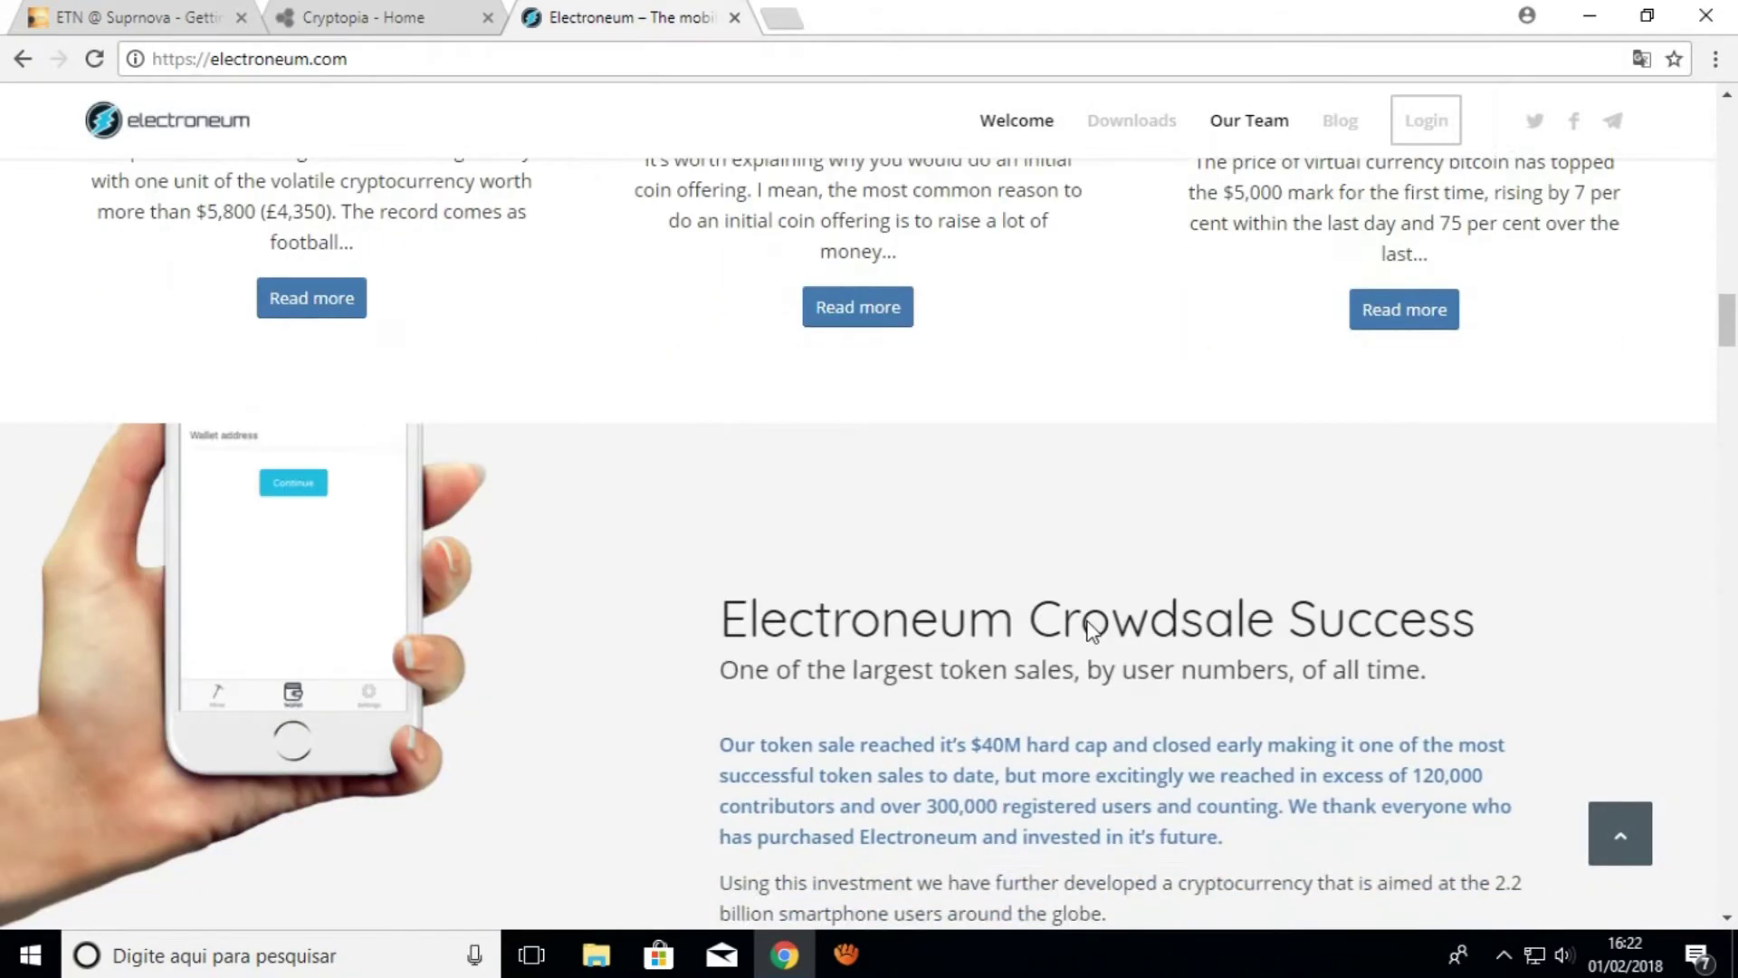
{"action": "scroll", "coordinate": [632, 458], "scroll_direction": "up", "scroll_amount": 10}
{"action": "scroll", "coordinate": [650, 519], "scroll_direction": "up", "scroll_amount": 15}
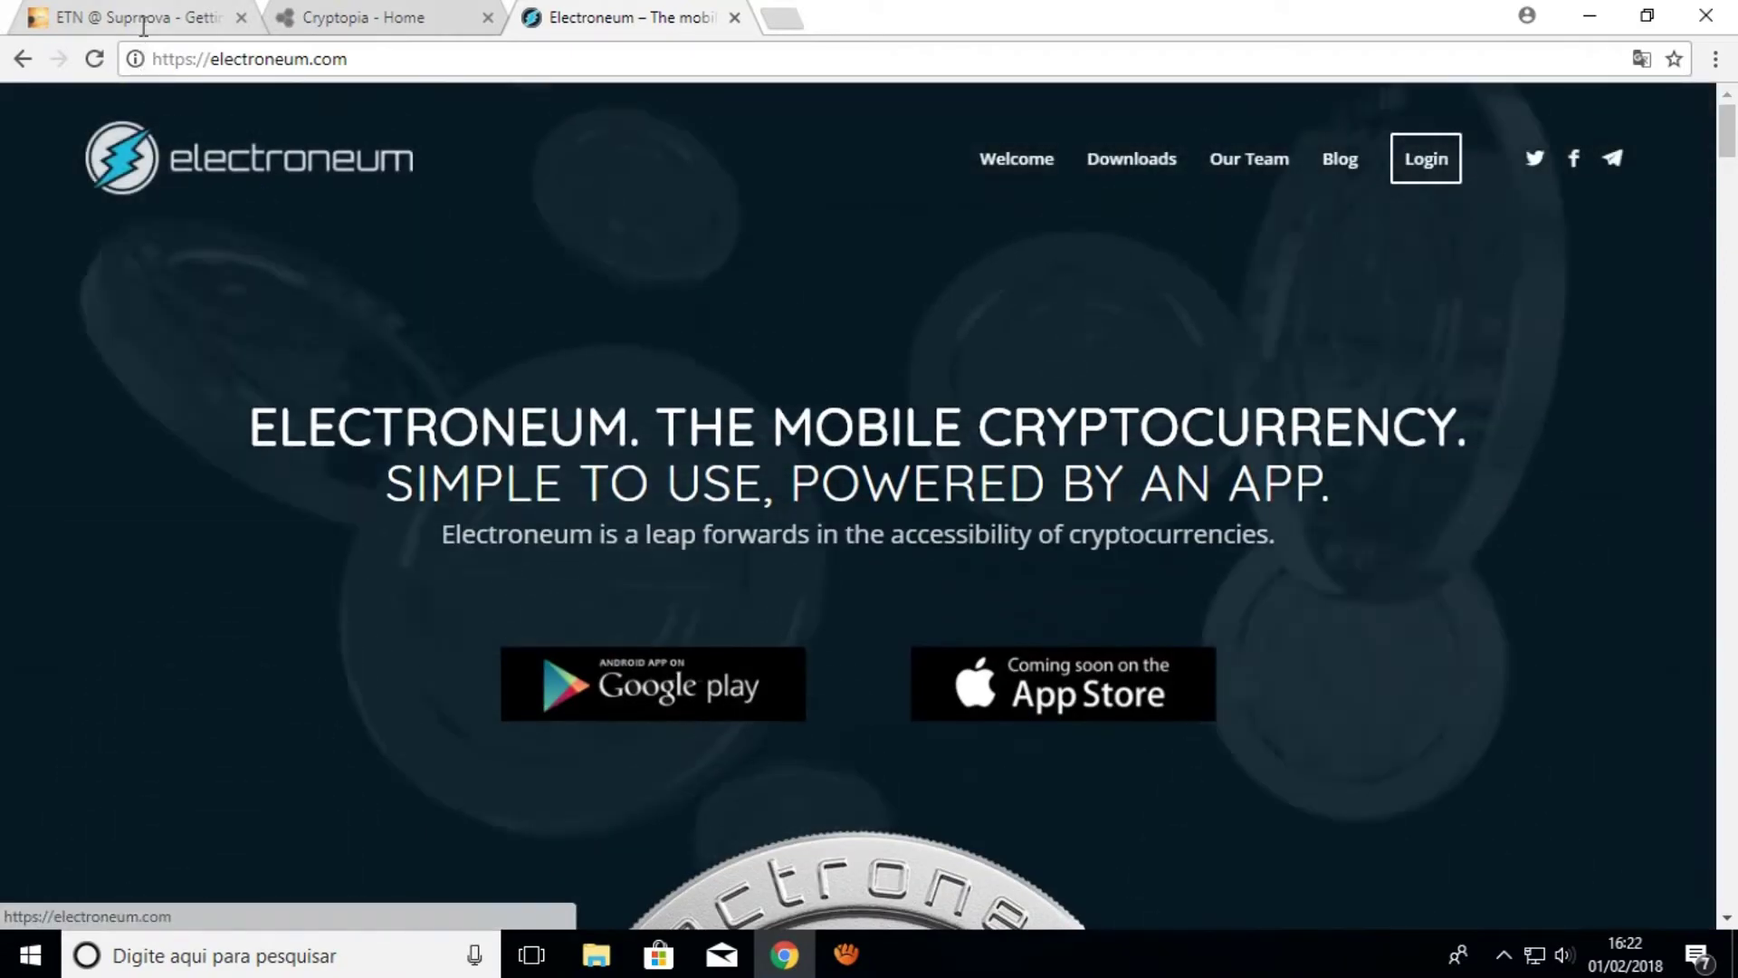
{"action": "left_click", "coordinate": [144, 26]}
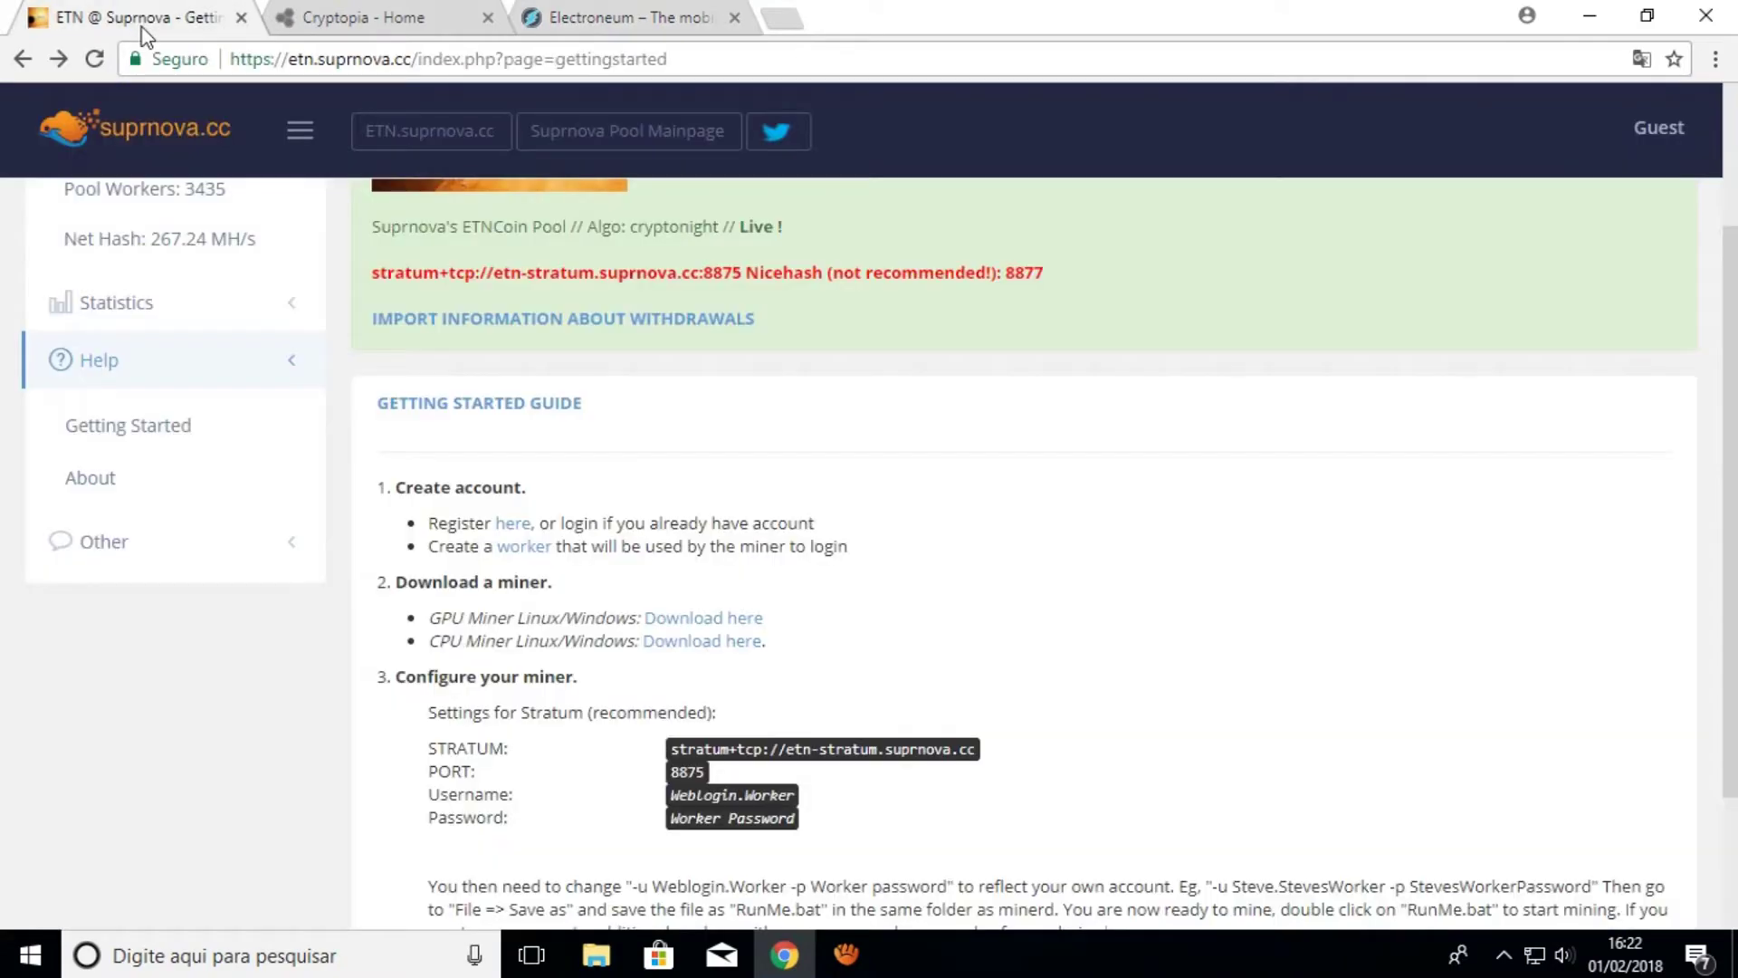
Sign in through Guest > Login with the account's e-mail and password
{"action": "scroll", "coordinate": [601, 550], "scroll_direction": "up", "scroll_amount": 3}
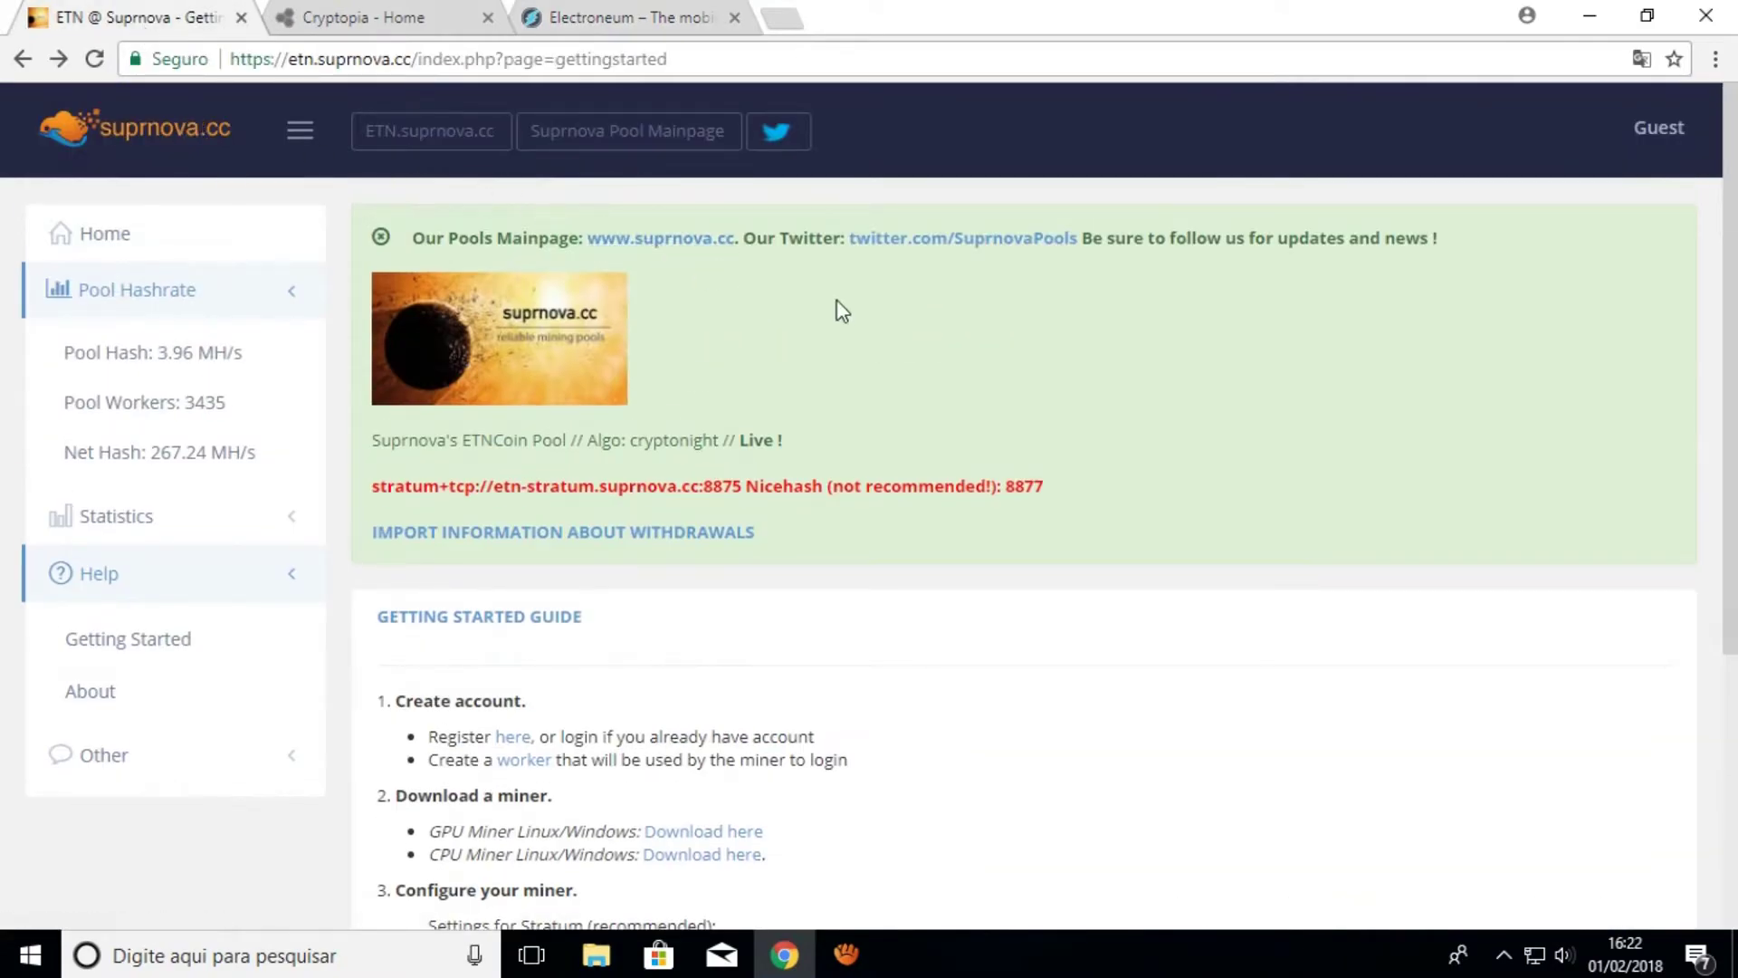
{"action": "left_click", "coordinate": [1639, 129]}
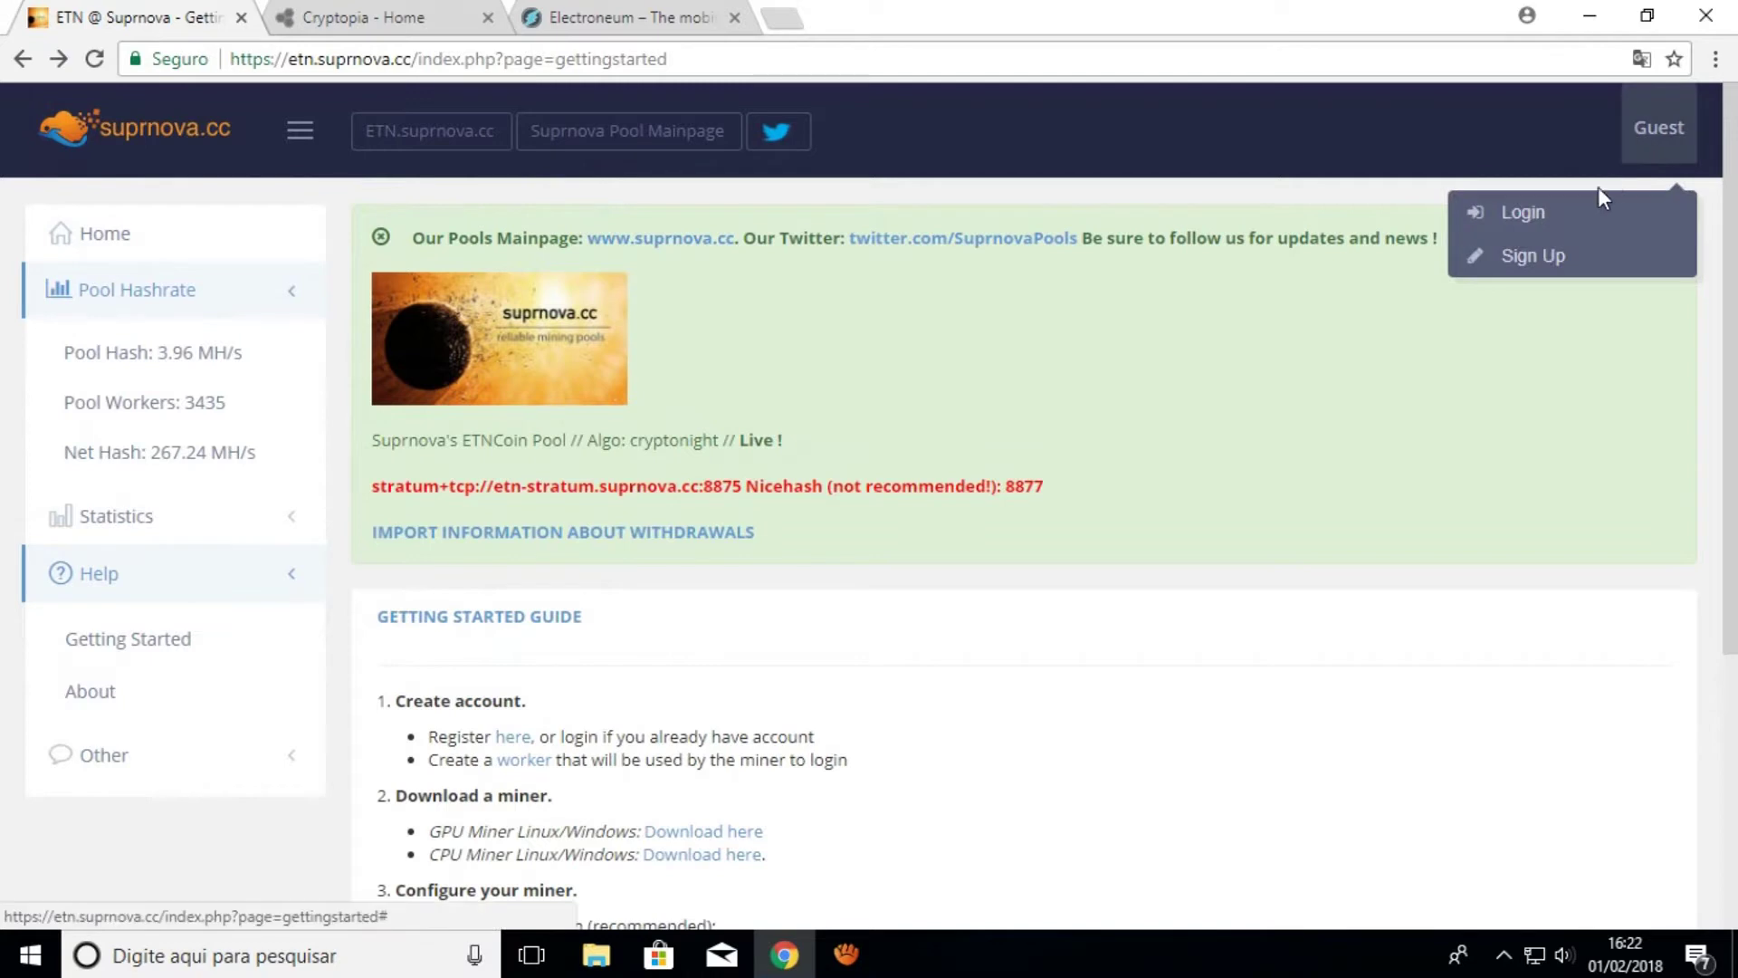
{"action": "left_click", "coordinate": [1562, 233]}
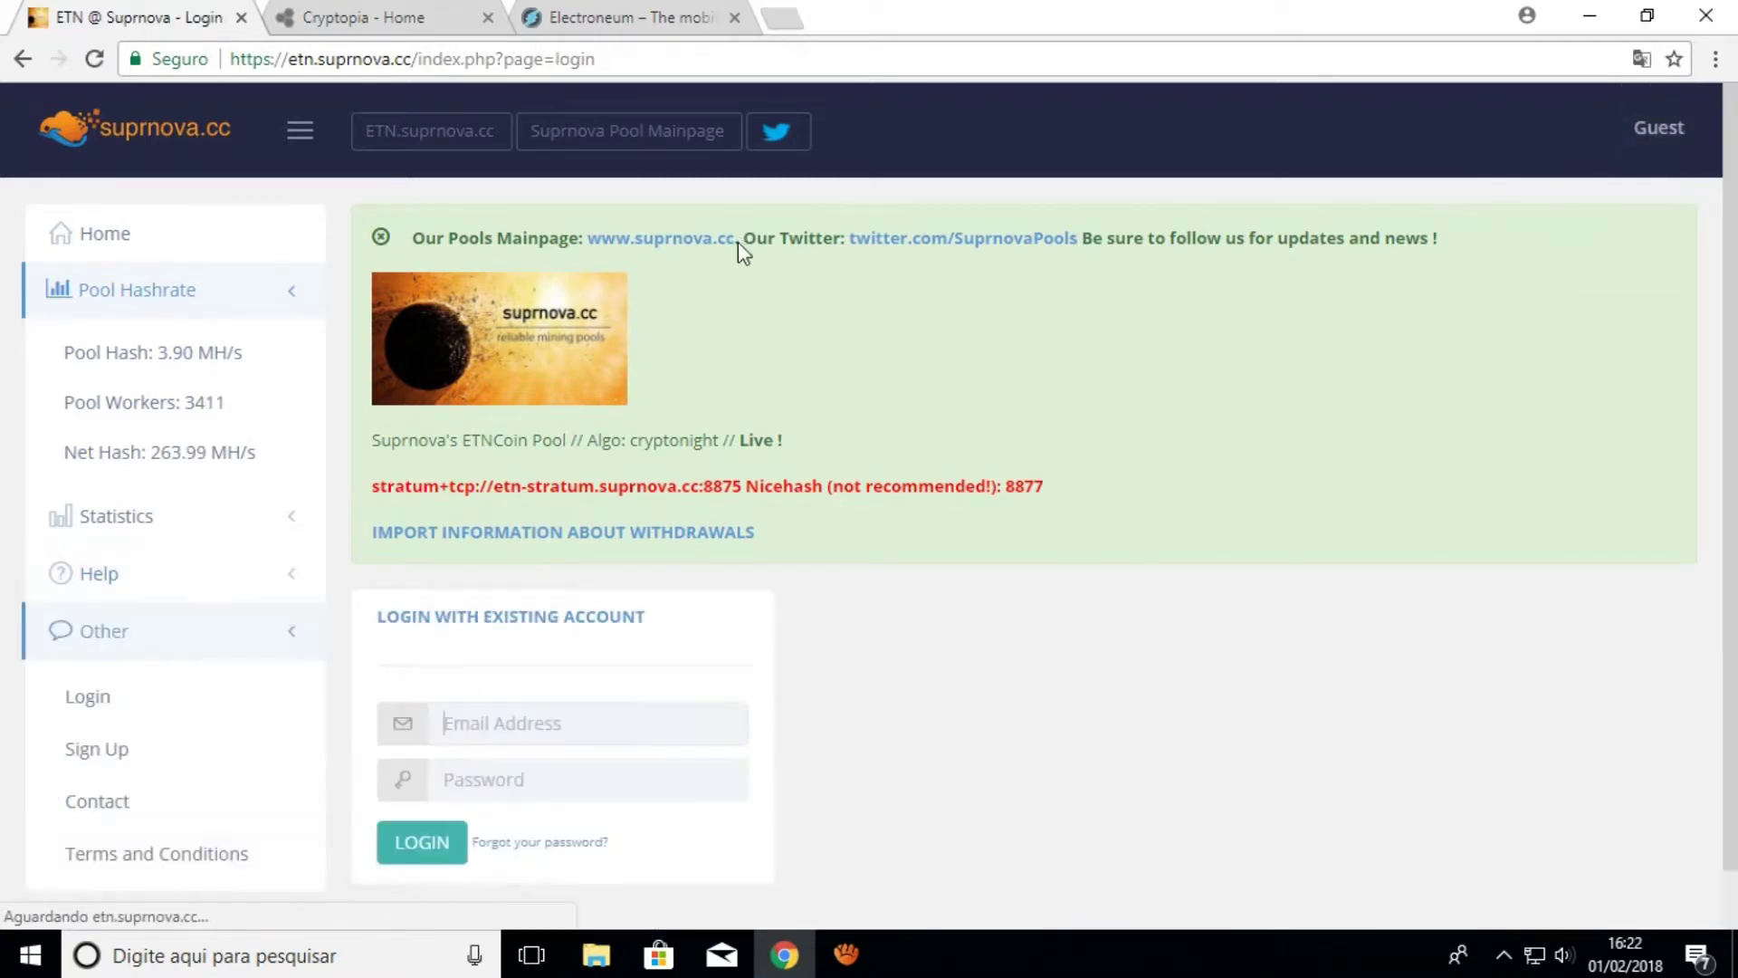
{"action": "type", "text": "vinoplay"}
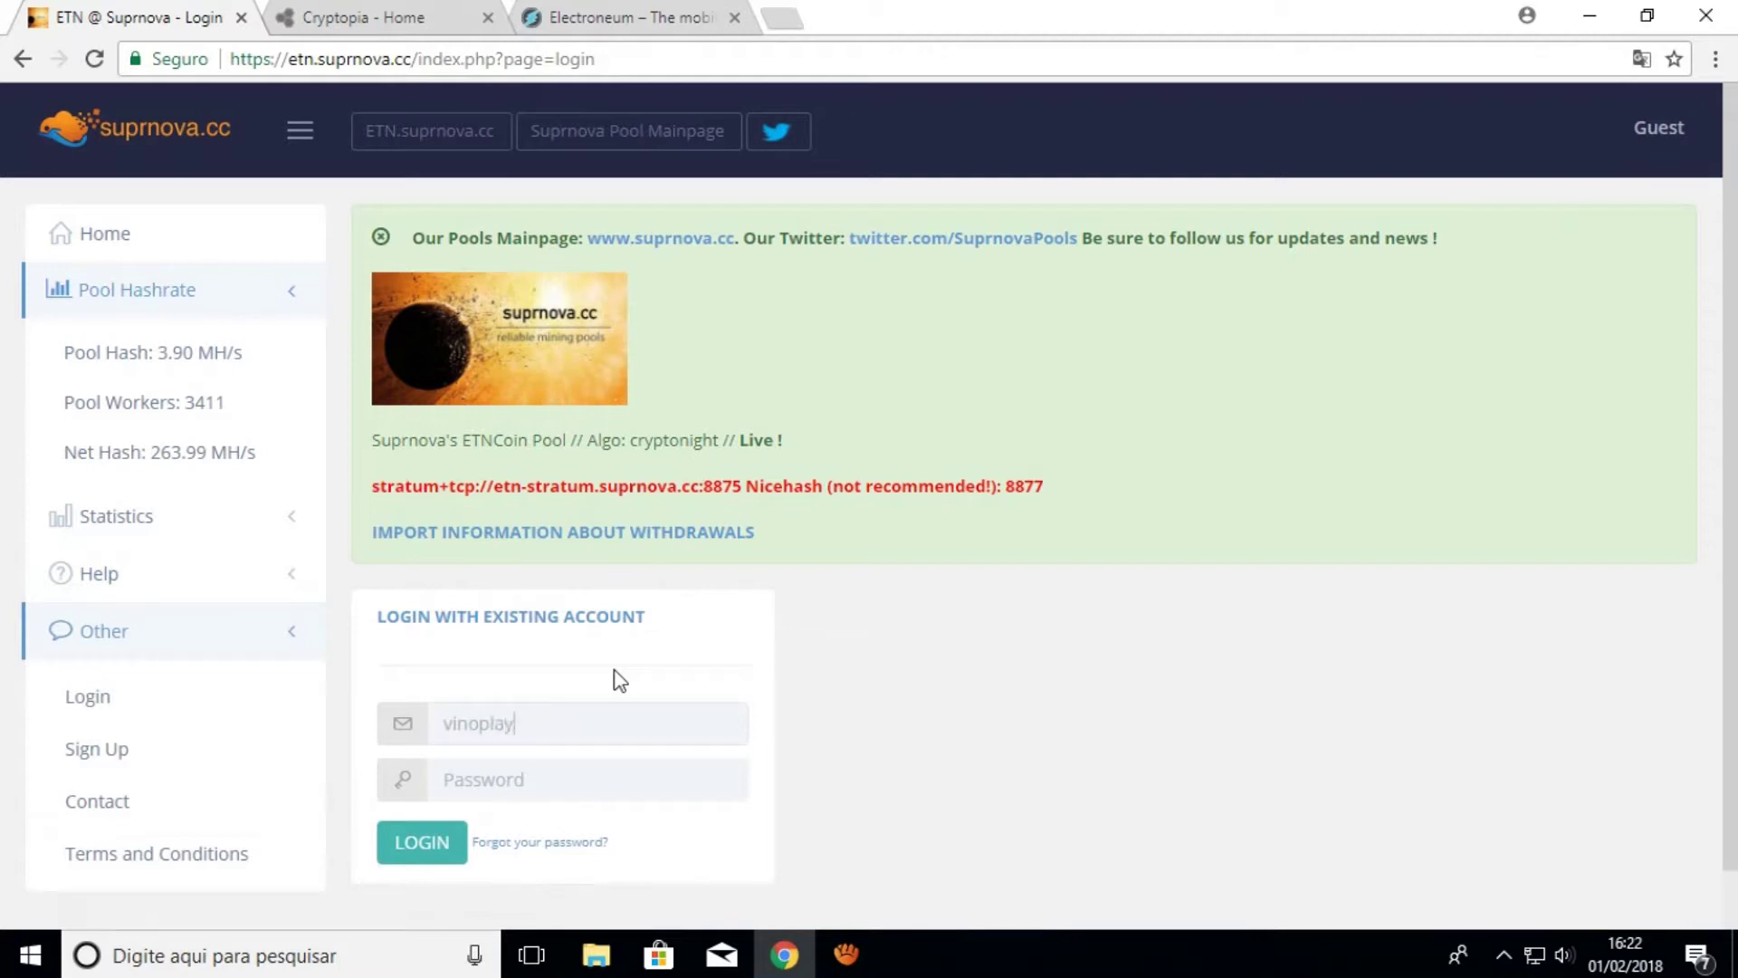
{"action": "double_click", "coordinate": [583, 714]}
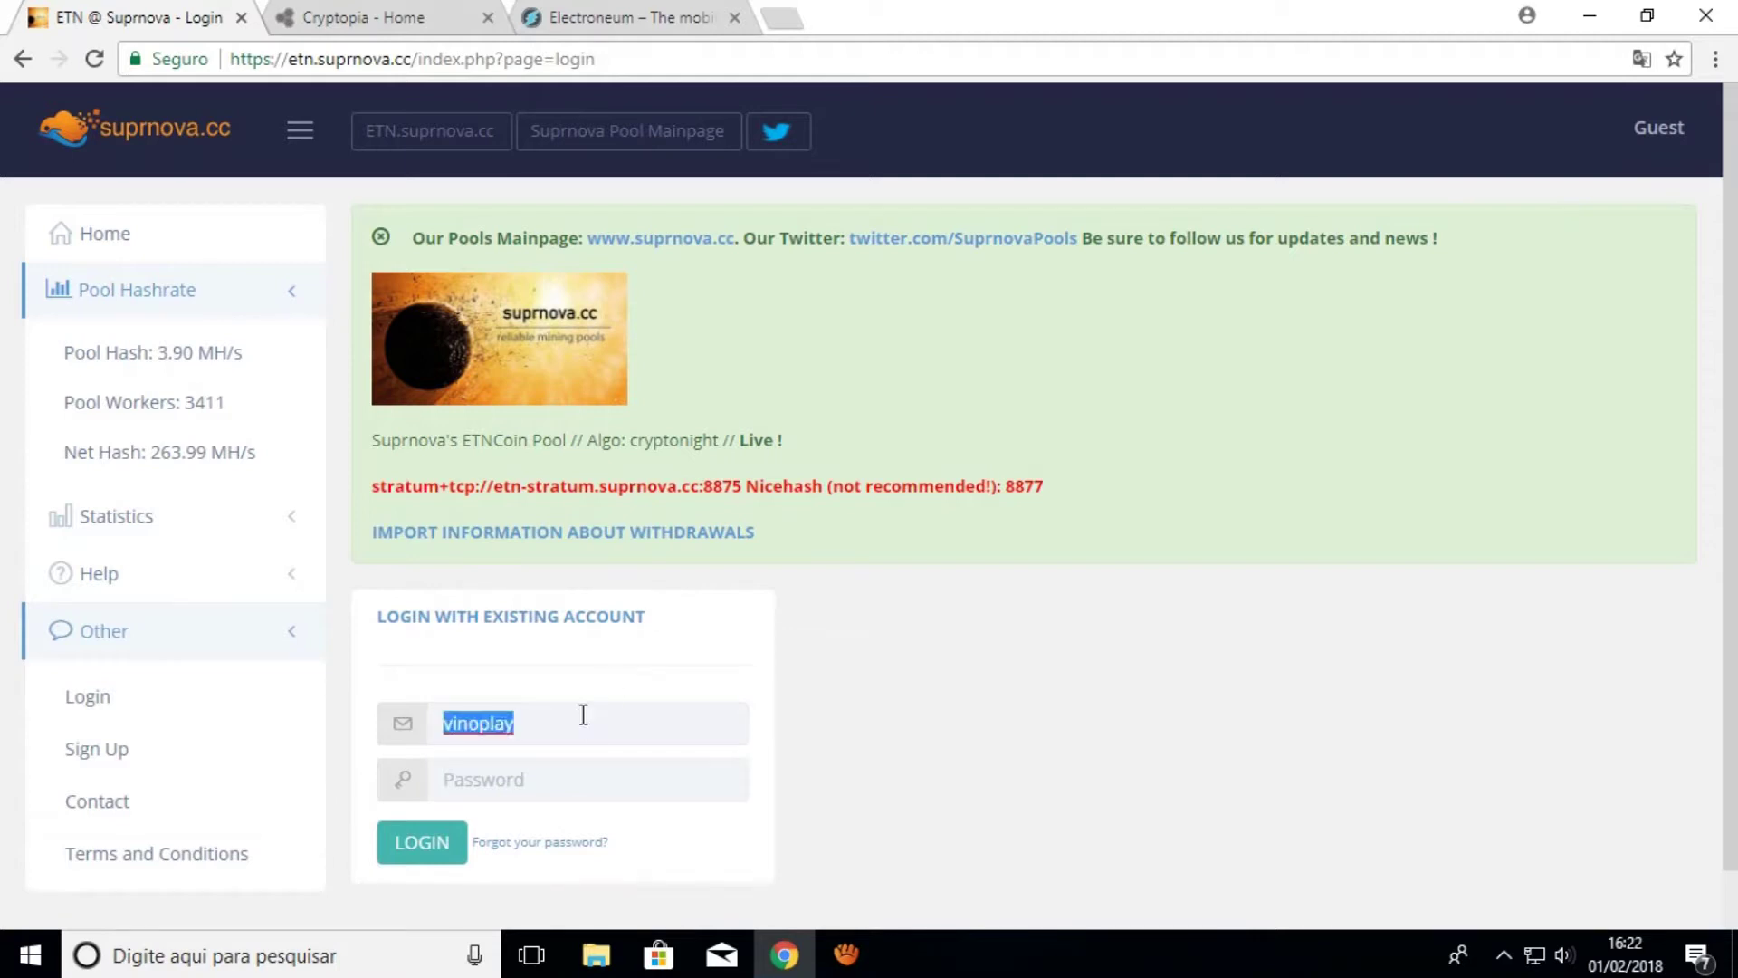
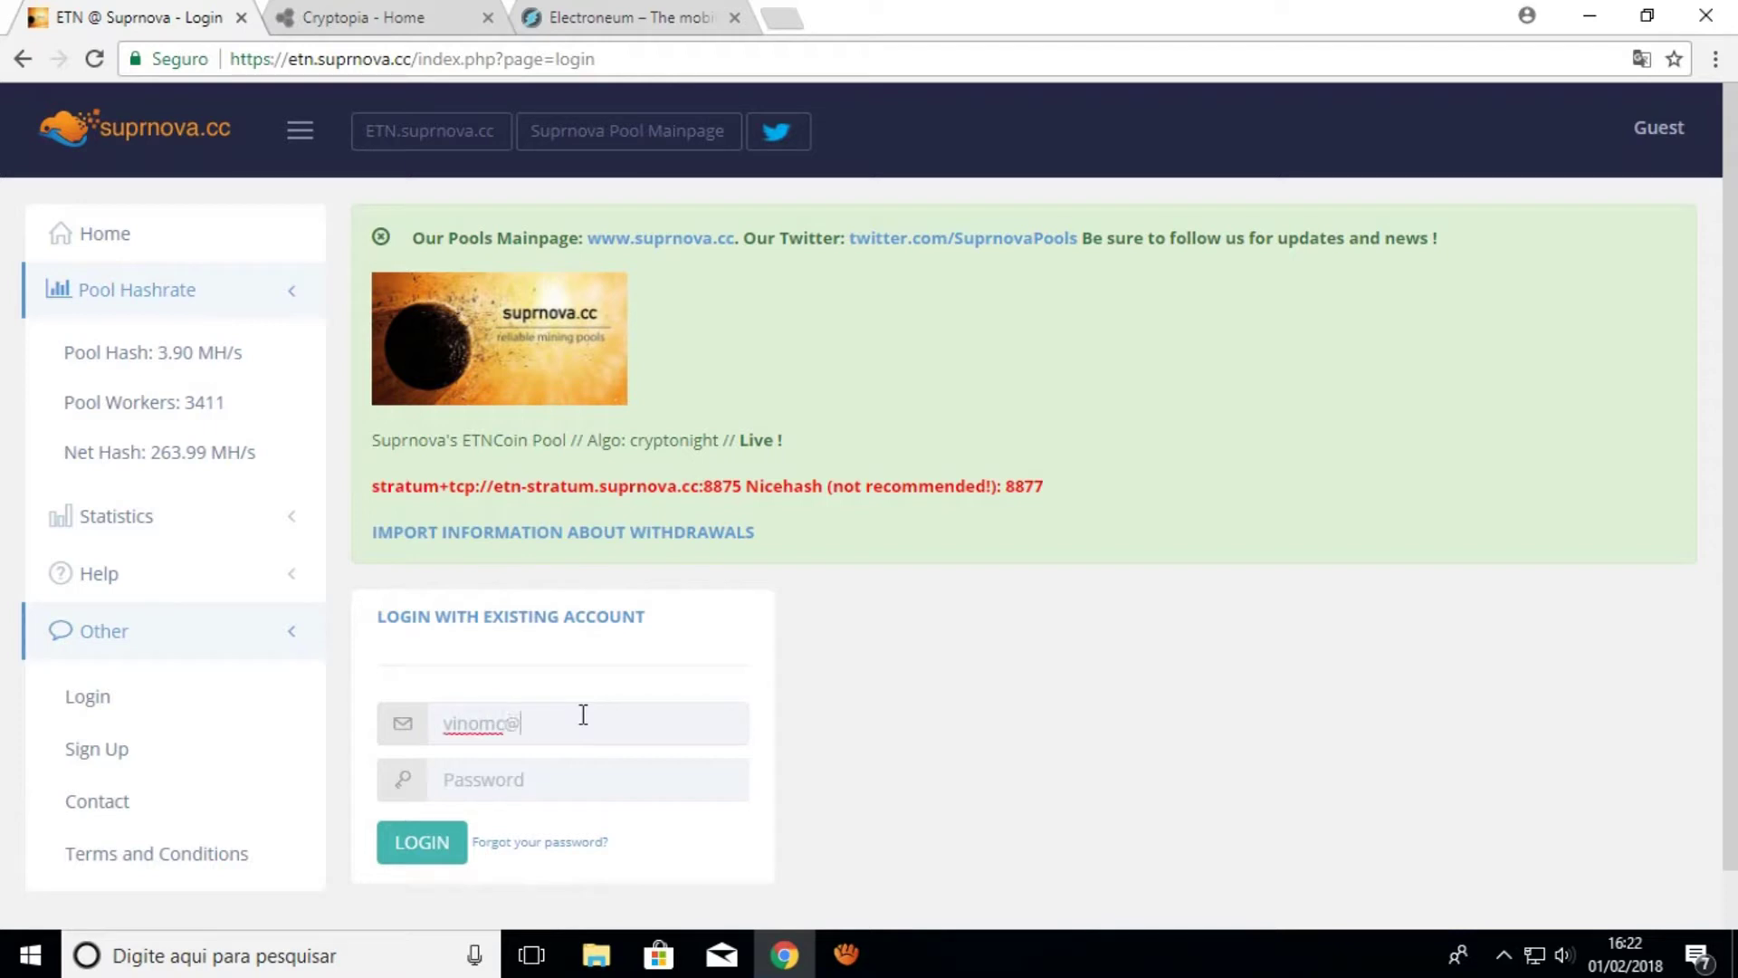
{"action": "key", "text": "Tab"}
{"action": "type", "text": "••"}
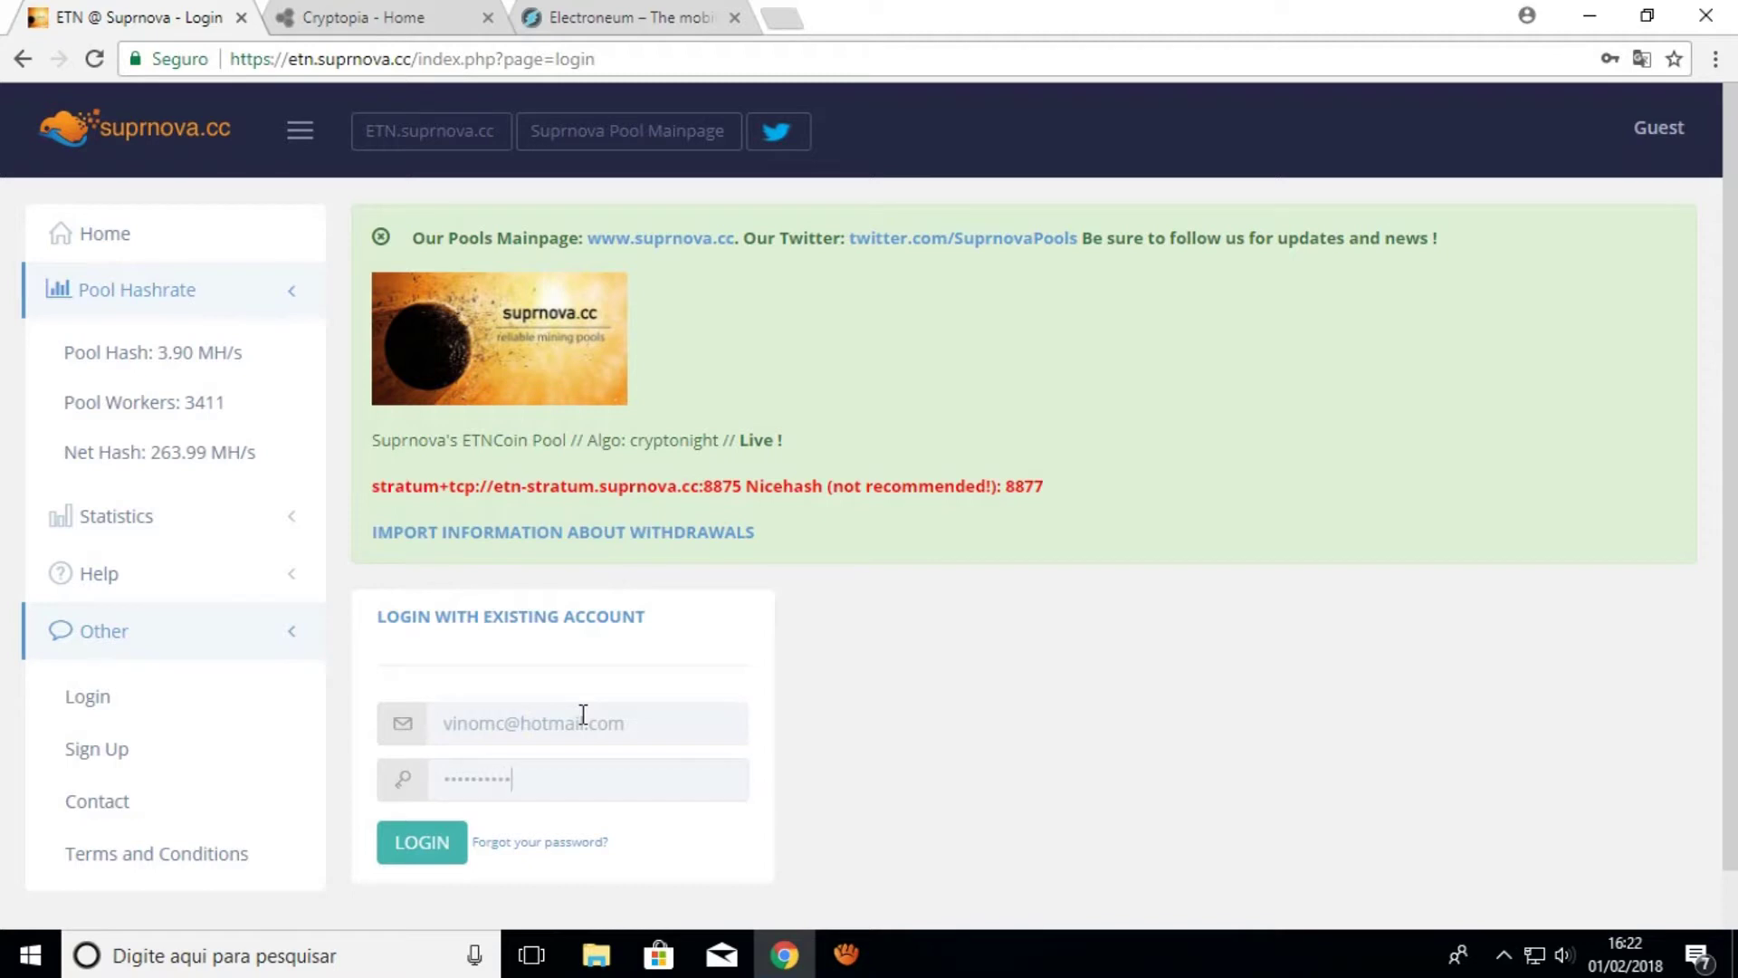
{"action": "type", "text": "••••••••"}
{"action": "key", "text": "Return"}
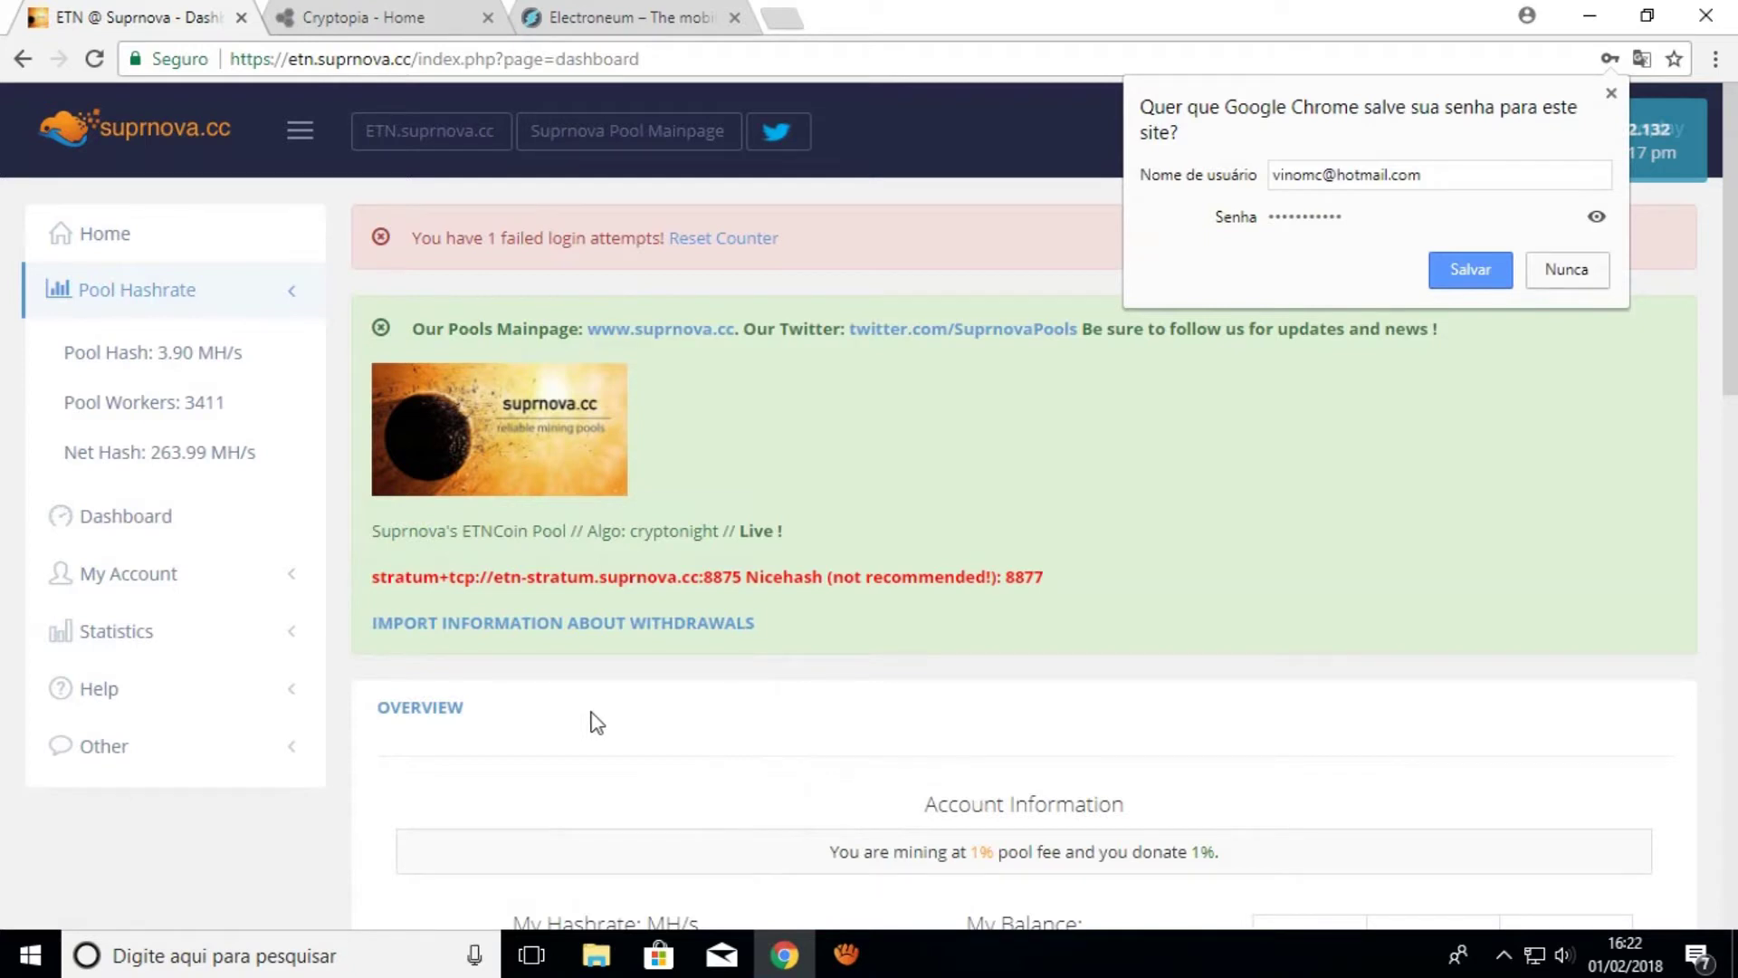
Dismiss Chrome's save-password offer and close the account menu
{"action": "left_click", "coordinate": [1611, 94]}
{"action": "left_click", "coordinate": [1111, 266]}
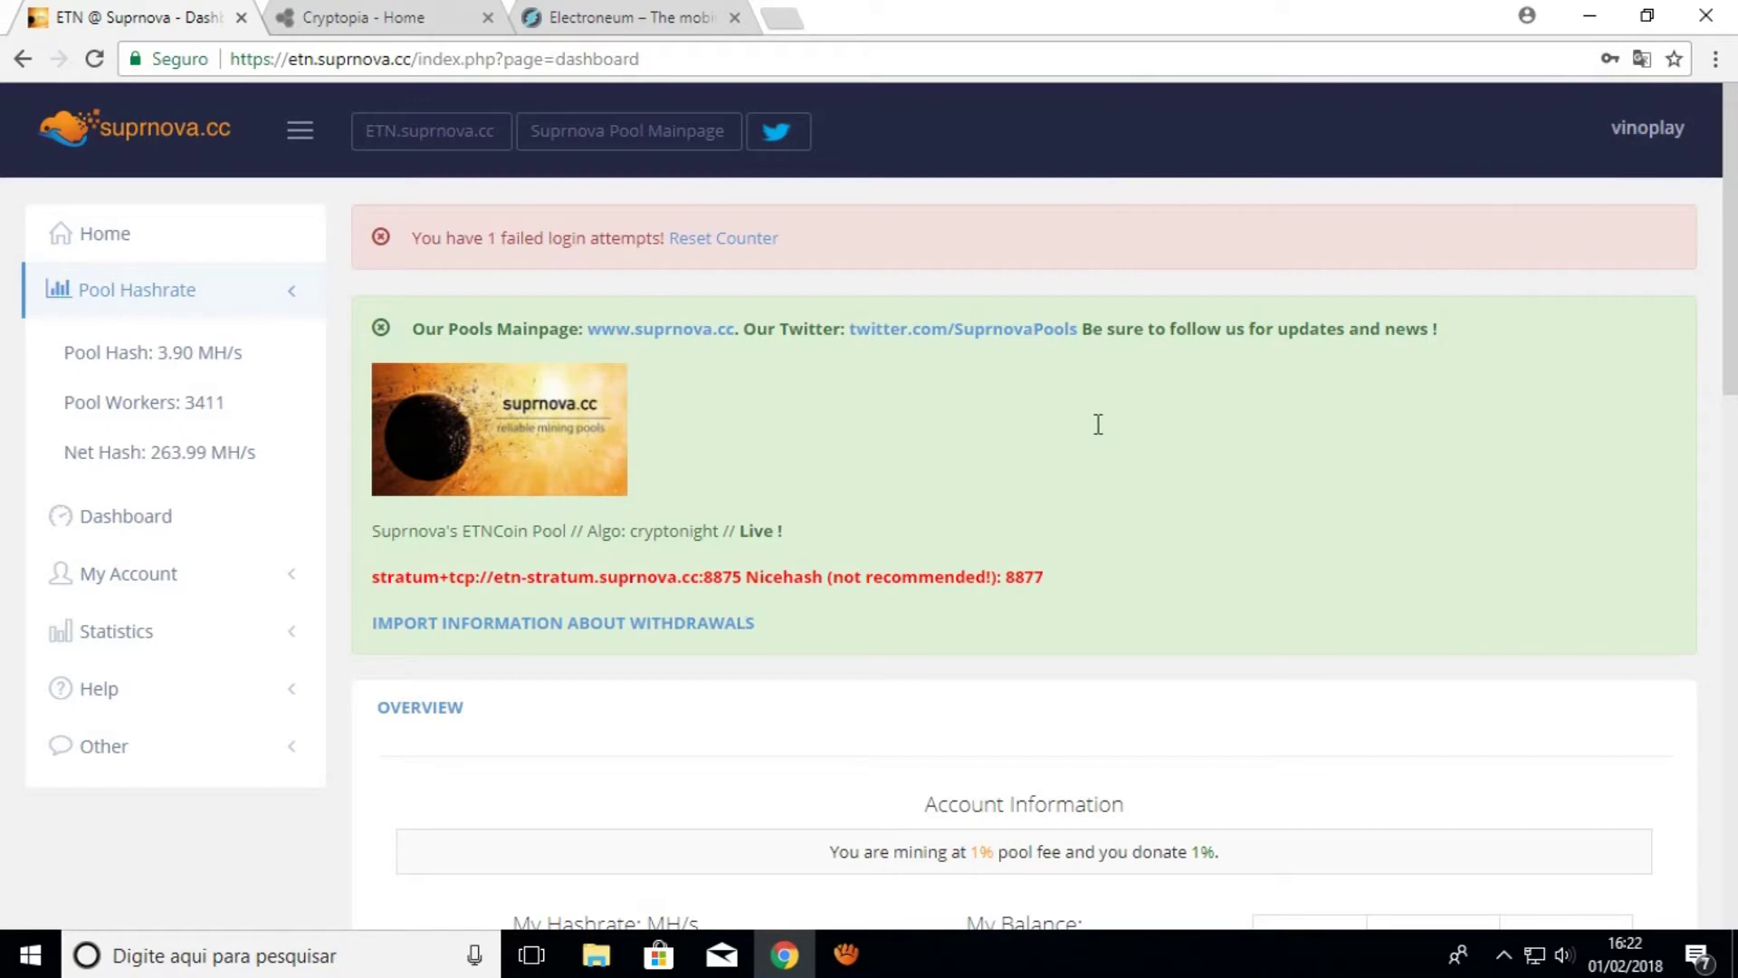
{"action": "scroll", "coordinate": [1095, 444], "scroll_direction": "down", "scroll_amount": 5}
{"action": "scroll", "coordinate": [1114, 543], "scroll_direction": "up", "scroll_amount": 4}
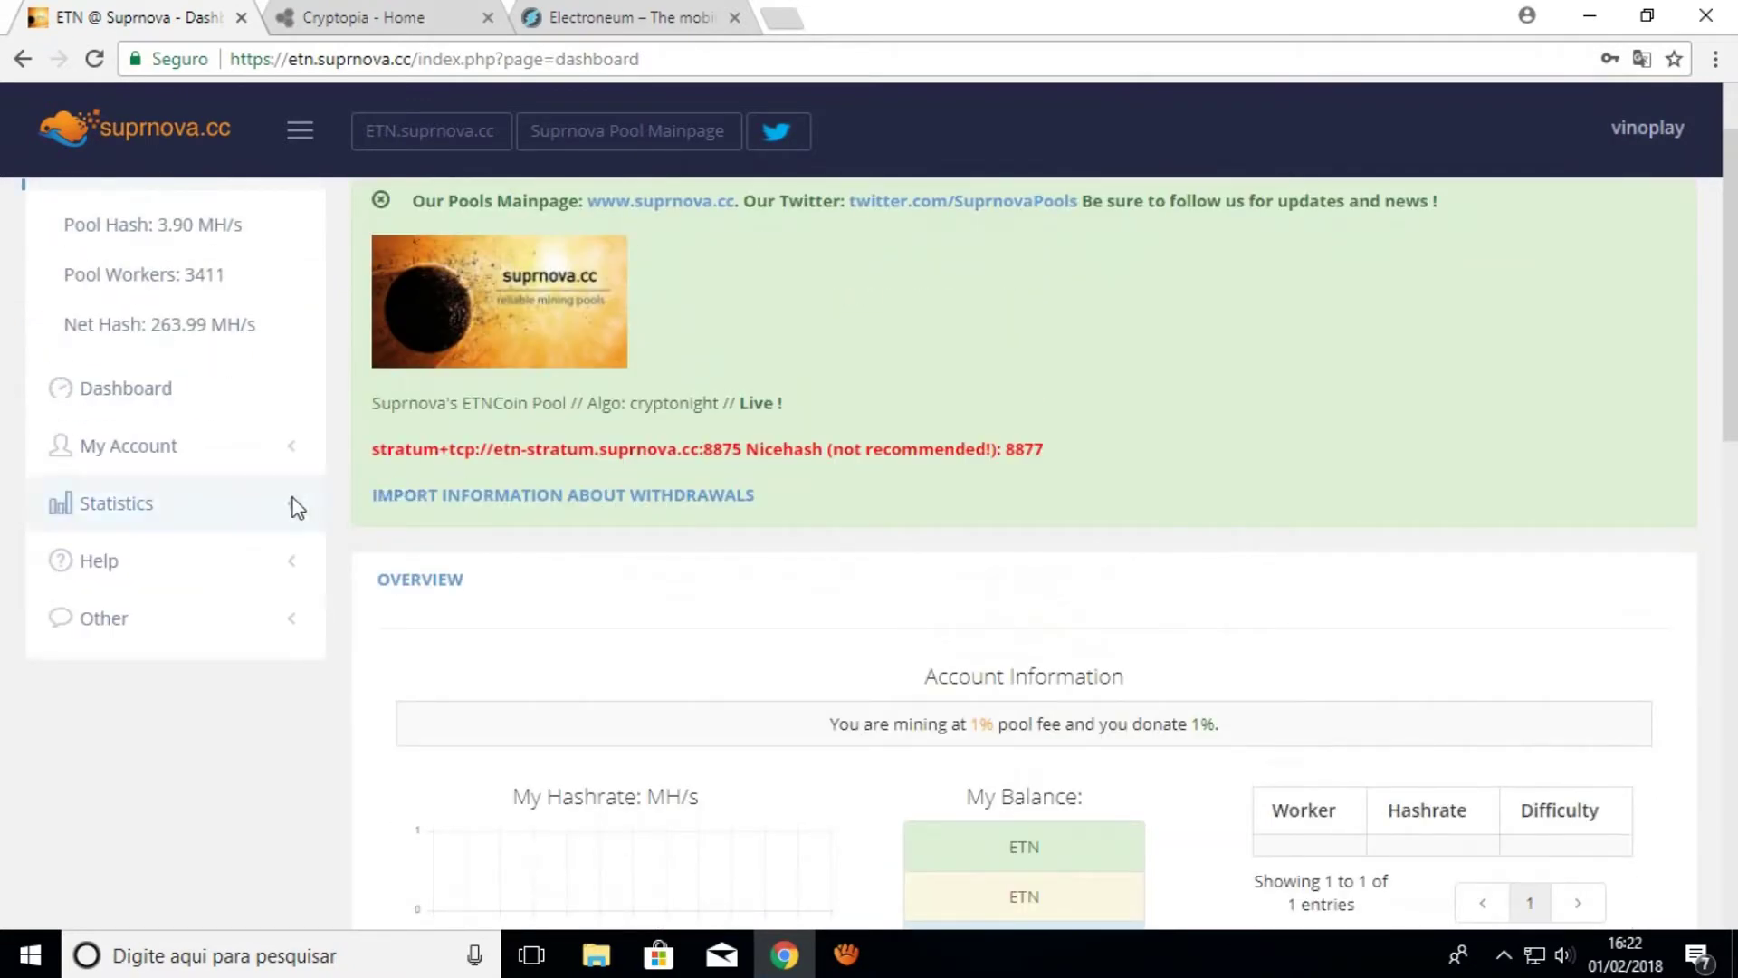
{"action": "scroll", "coordinate": [277, 479], "scroll_direction": "up", "scroll_amount": 1}
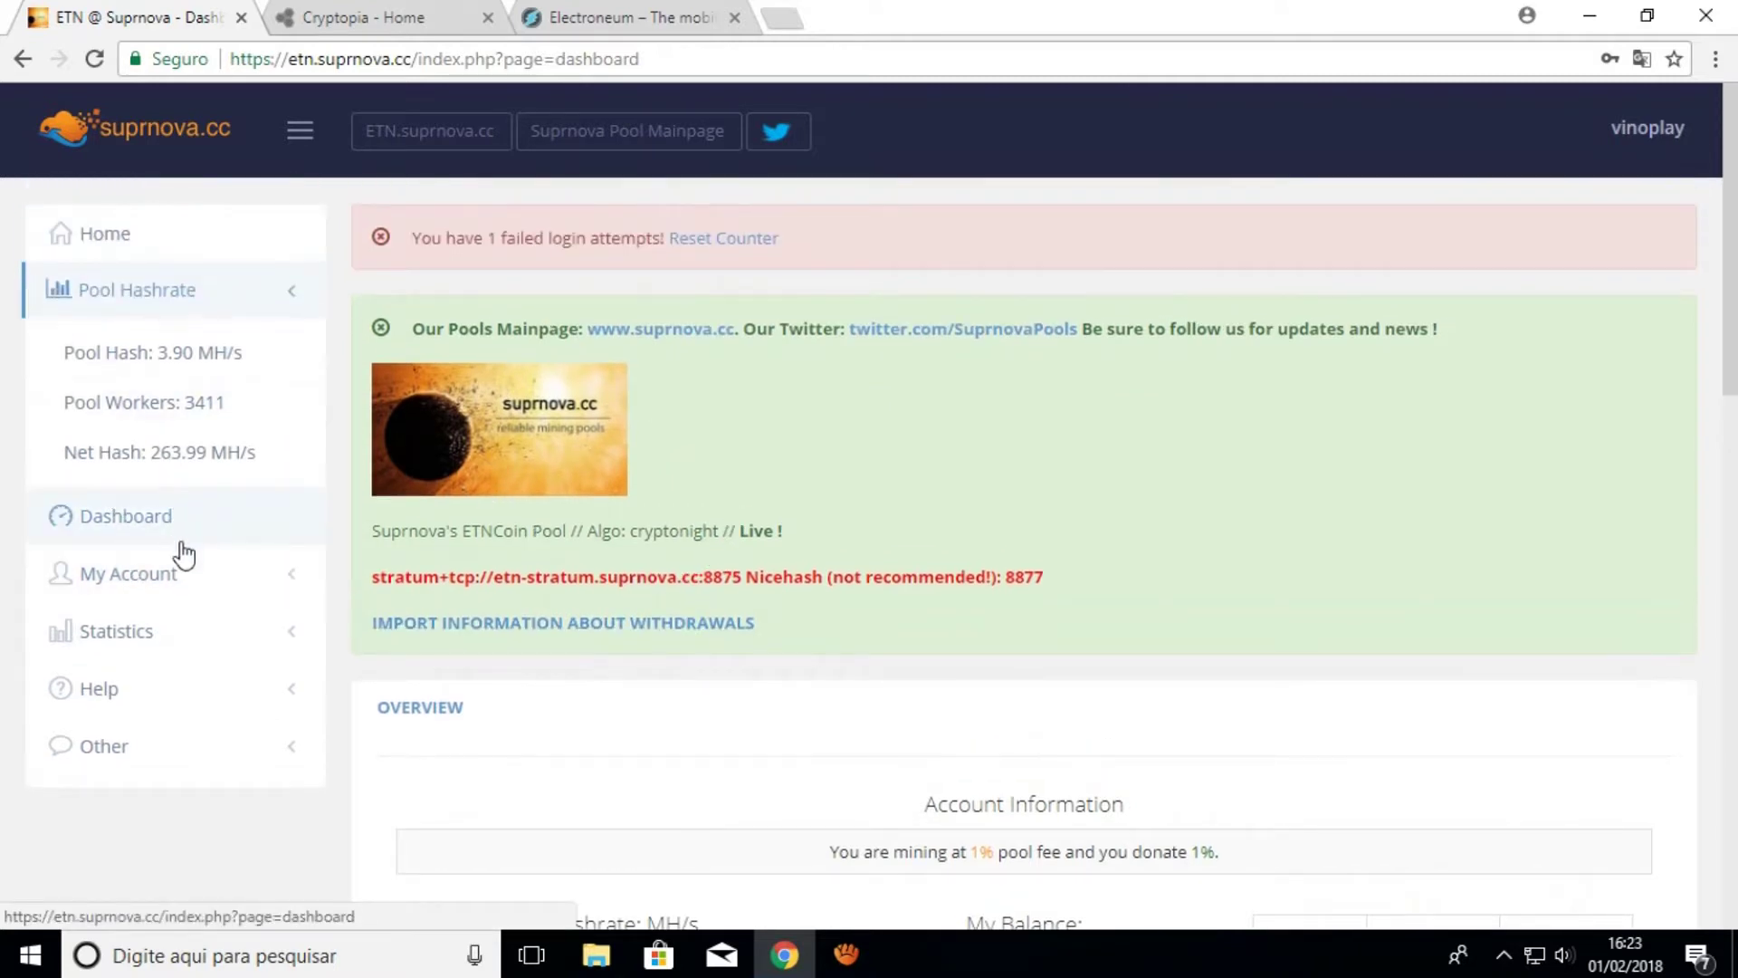
Expand My Account in the sidebar and open My Workers
{"action": "left_click", "coordinate": [187, 584]}
{"action": "scroll", "coordinate": [154, 587], "scroll_direction": "down", "scroll_amount": 1}
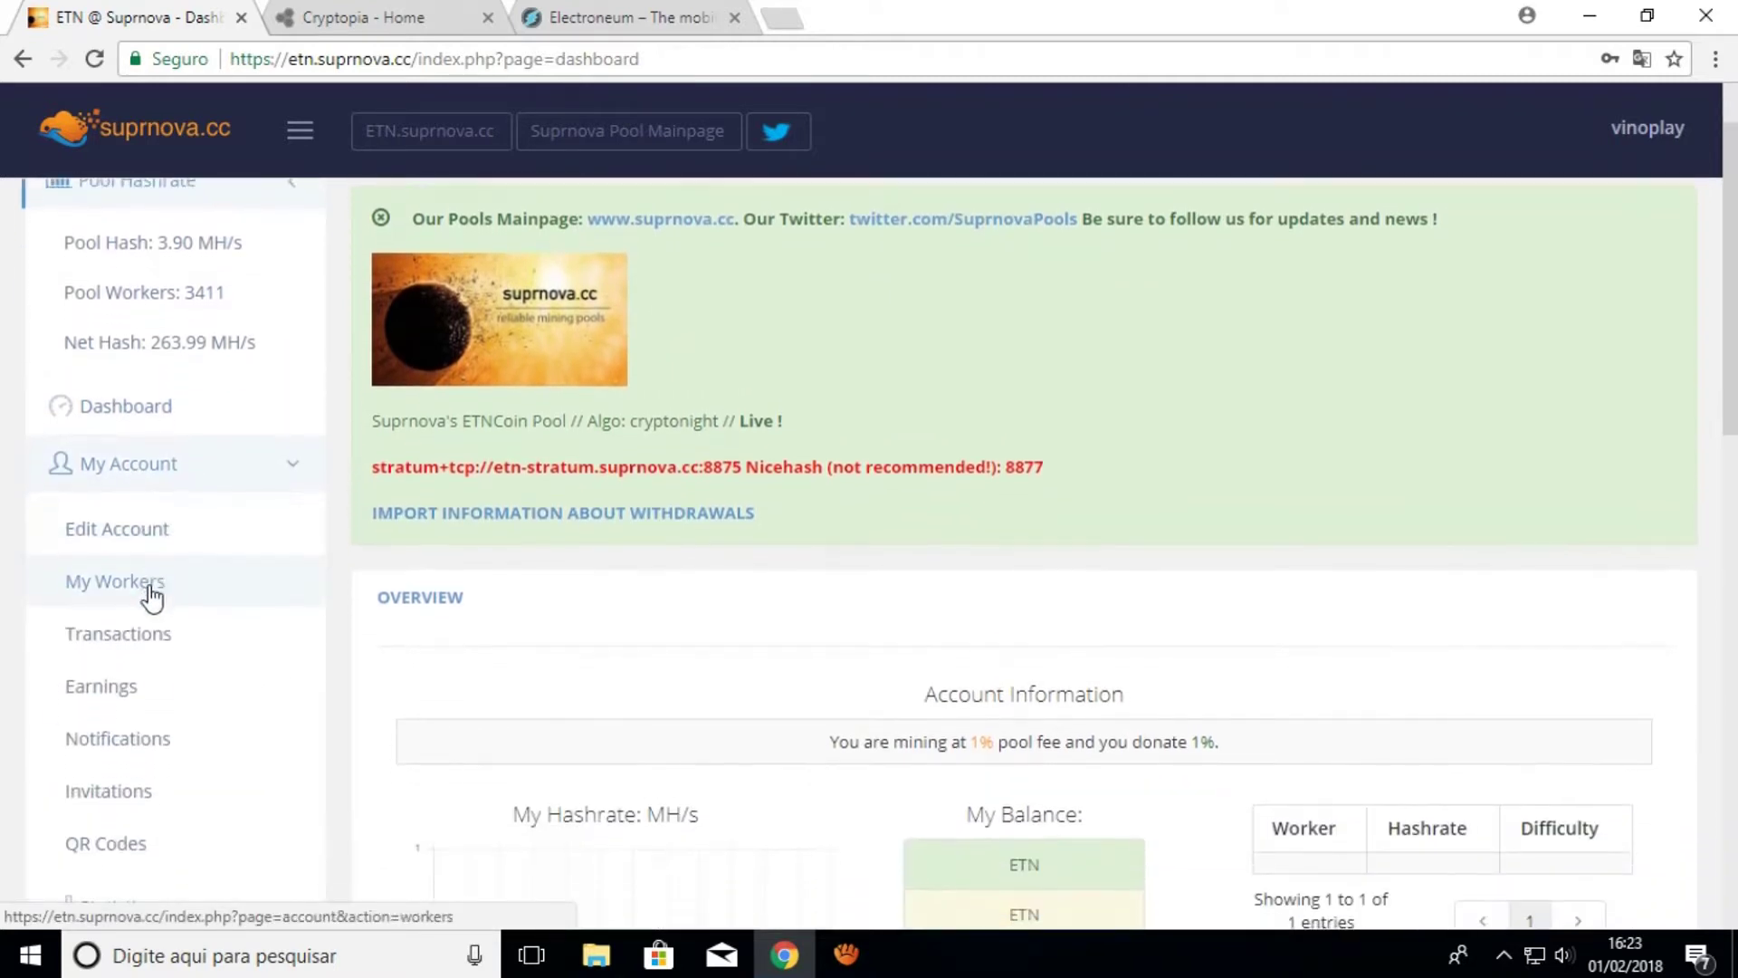
{"action": "left_click", "coordinate": [142, 586]}
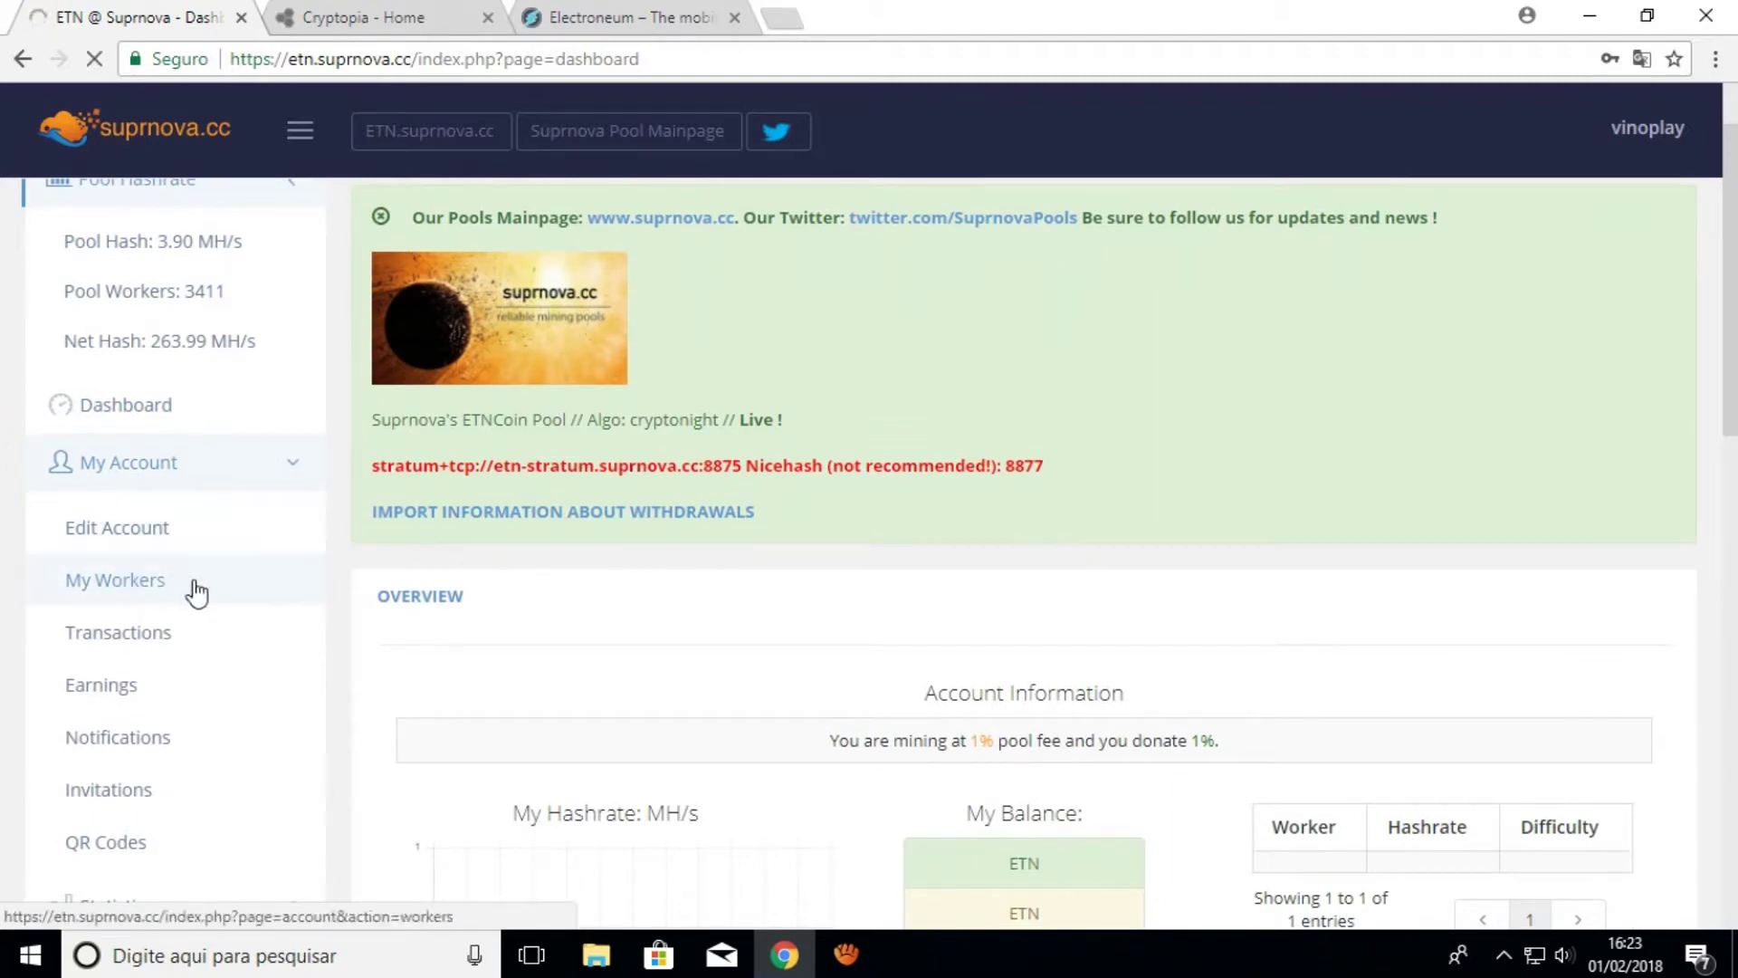
{"action": "scroll", "coordinate": [434, 706], "scroll_direction": "down", "scroll_amount": 2}
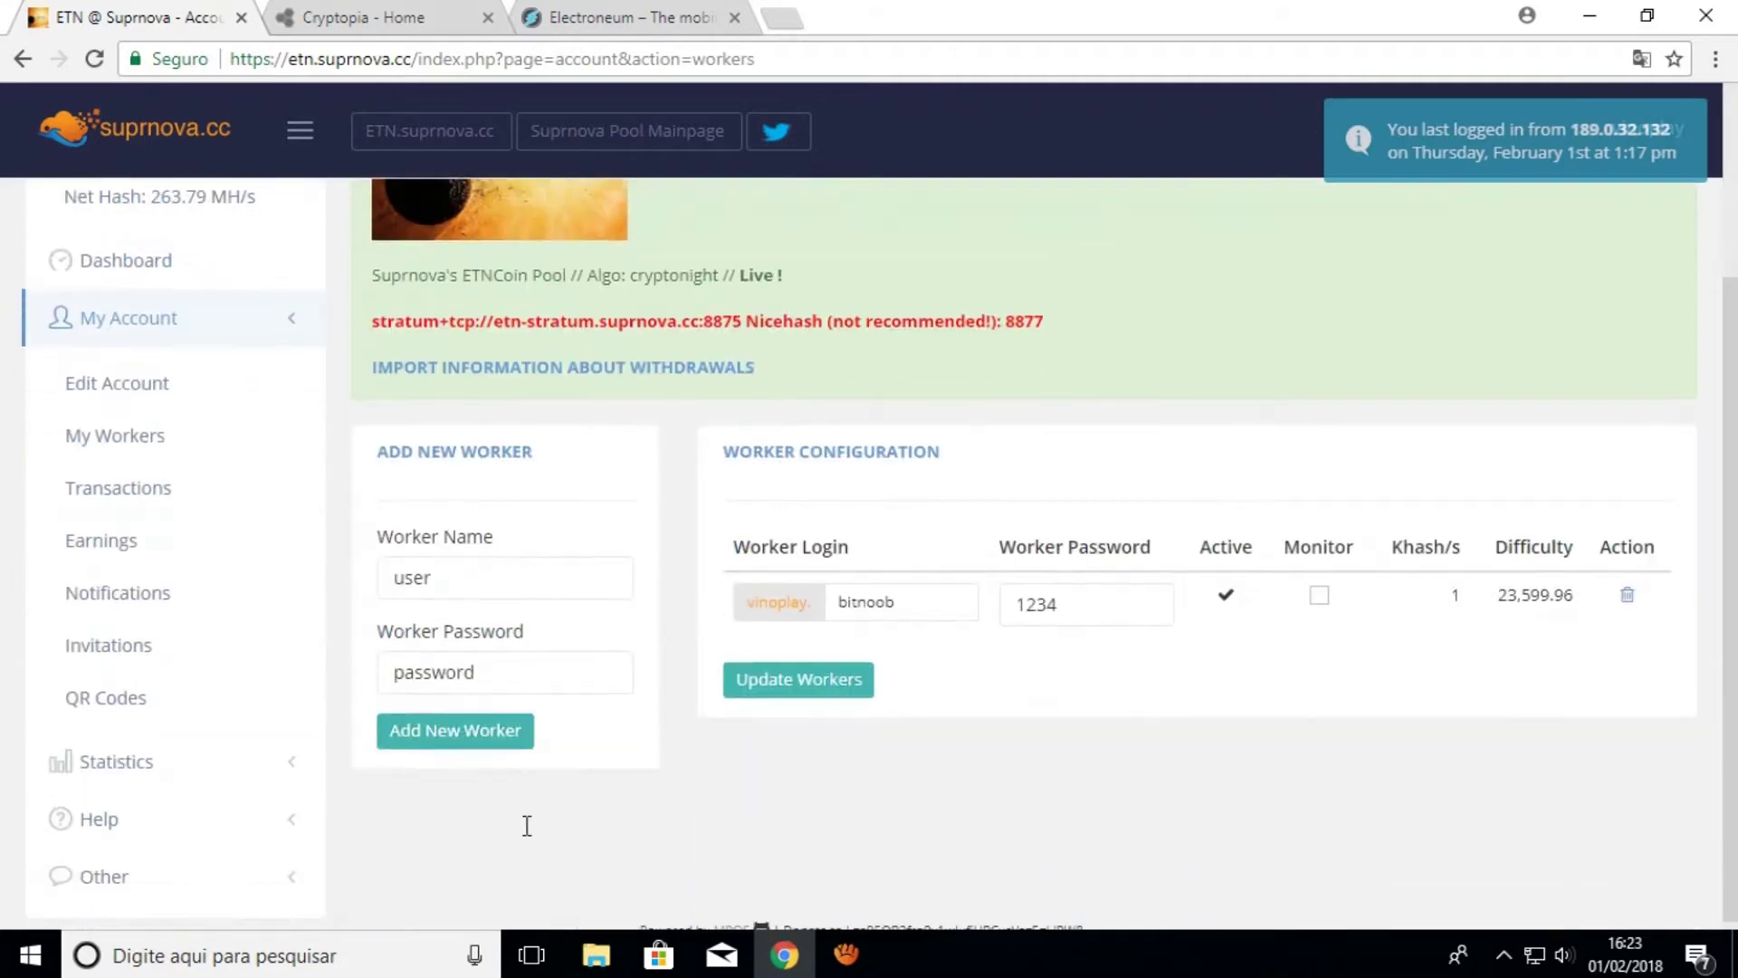
Enter worker name bit with a worker password and add the new worker
{"action": "double_click", "coordinate": [455, 580]}
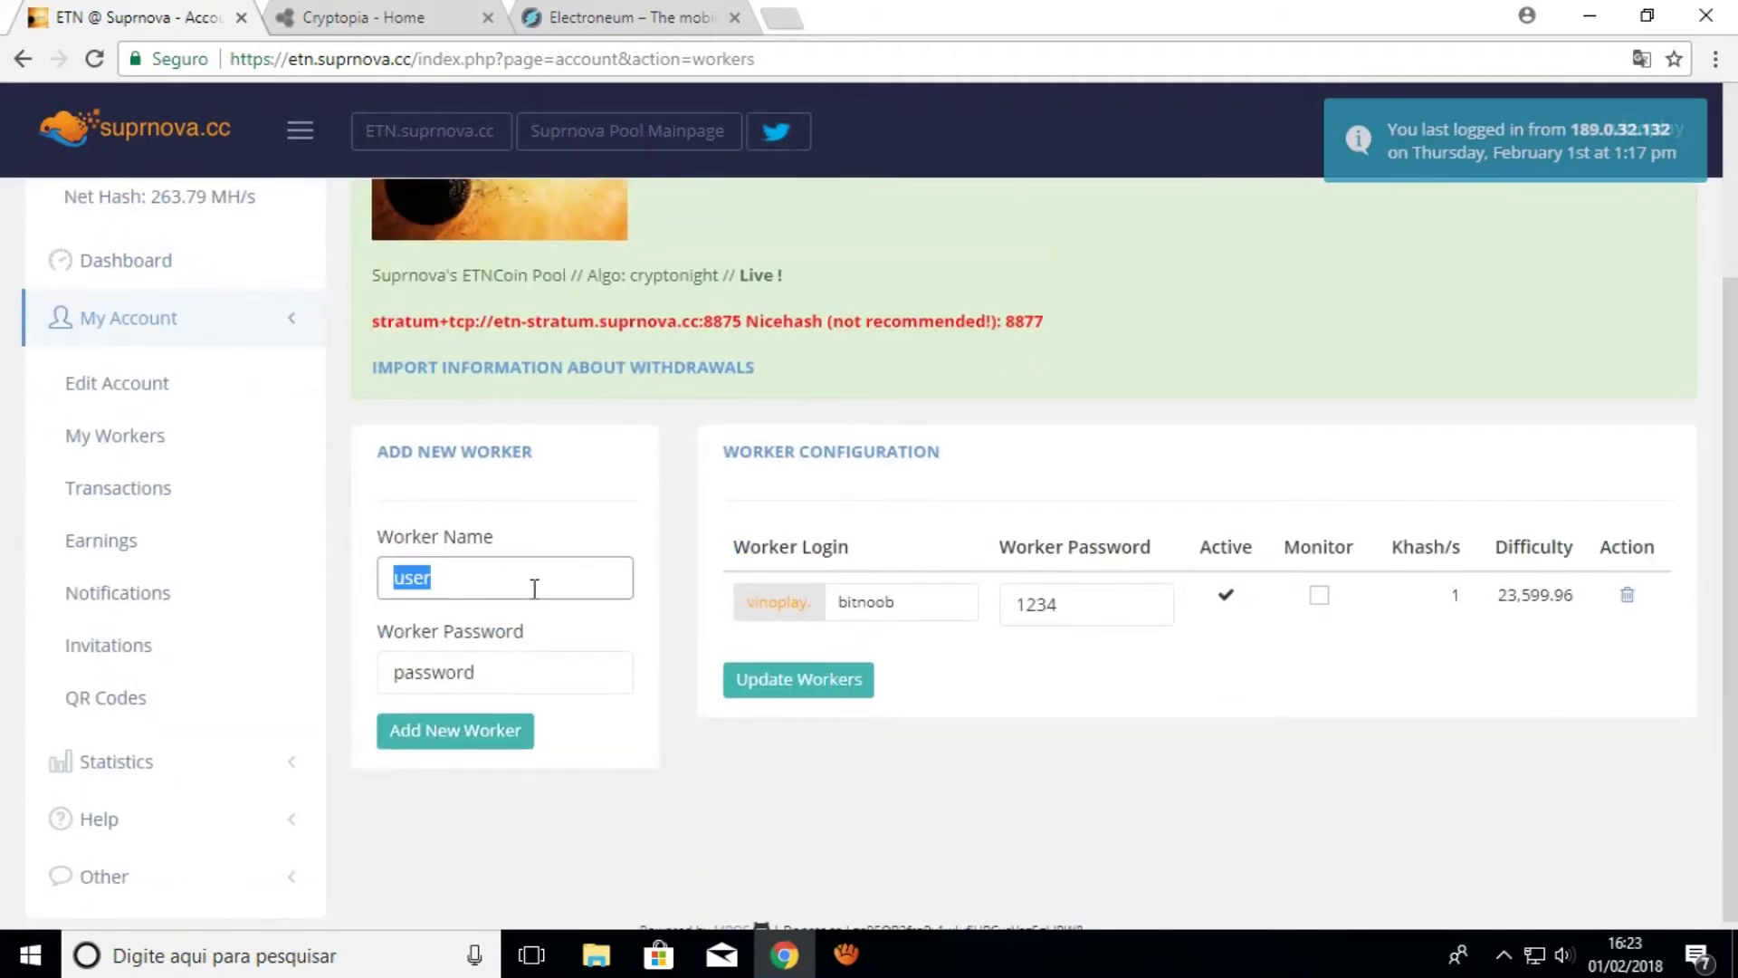
{"action": "type", "text": "vin"}
{"action": "key", "text": "BackSpace"}
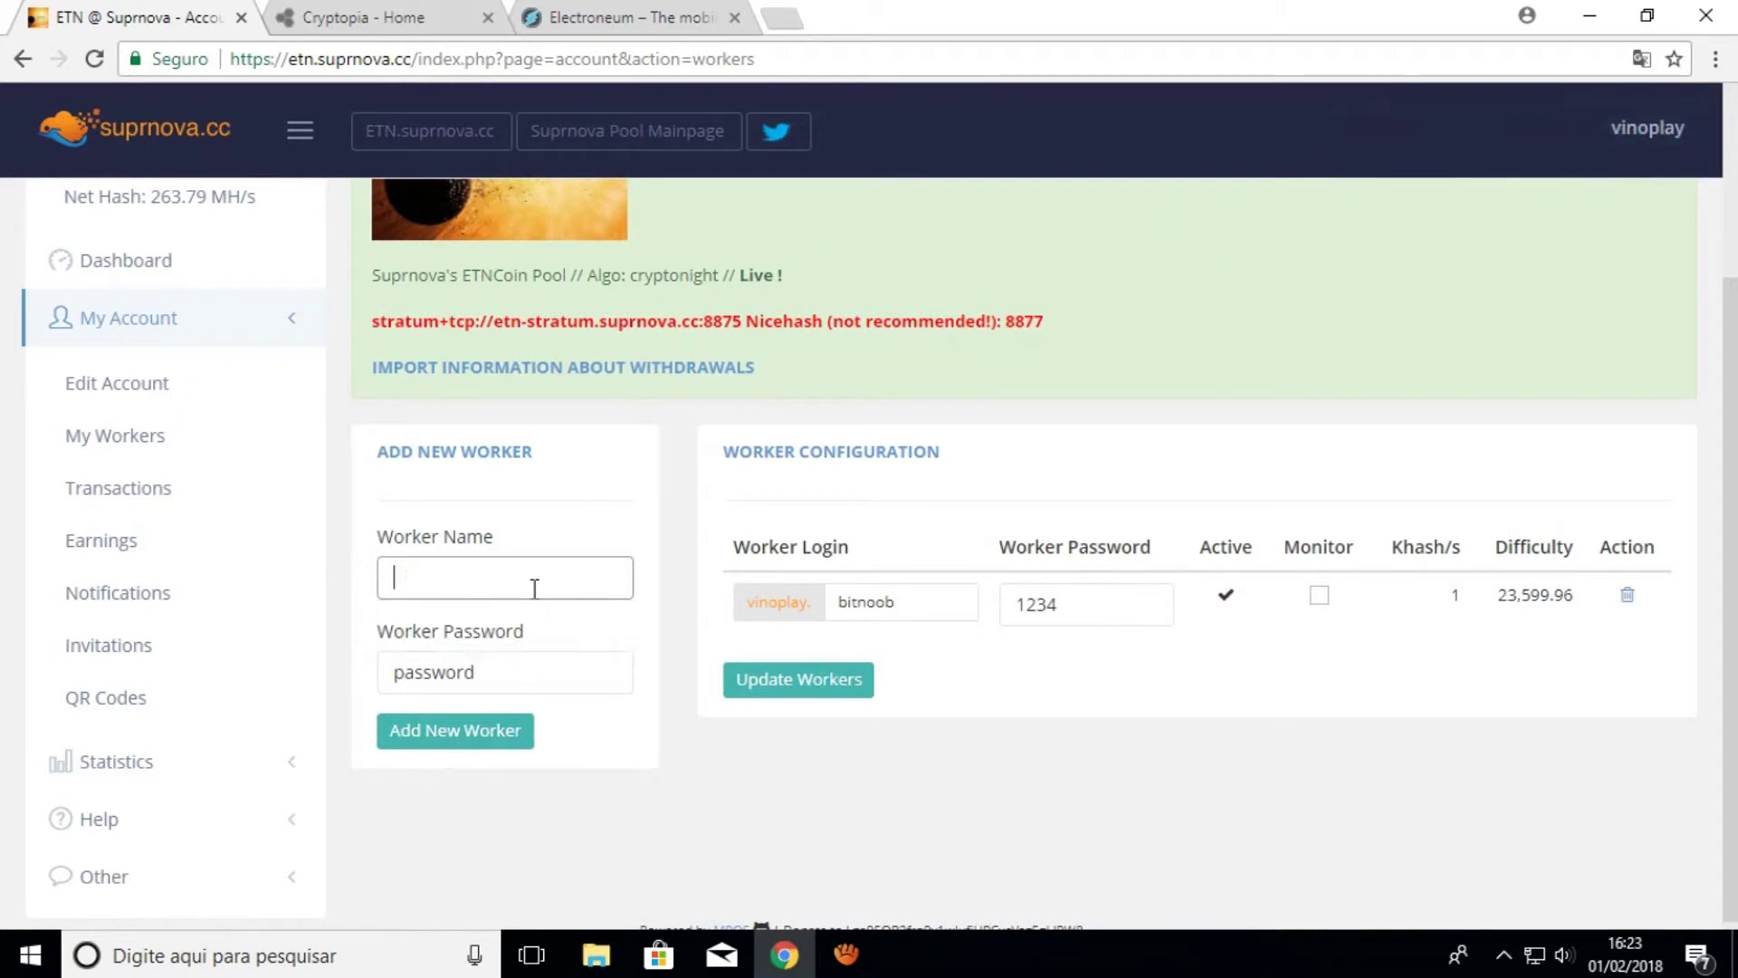
{"action": "double_click", "coordinate": [508, 661]}
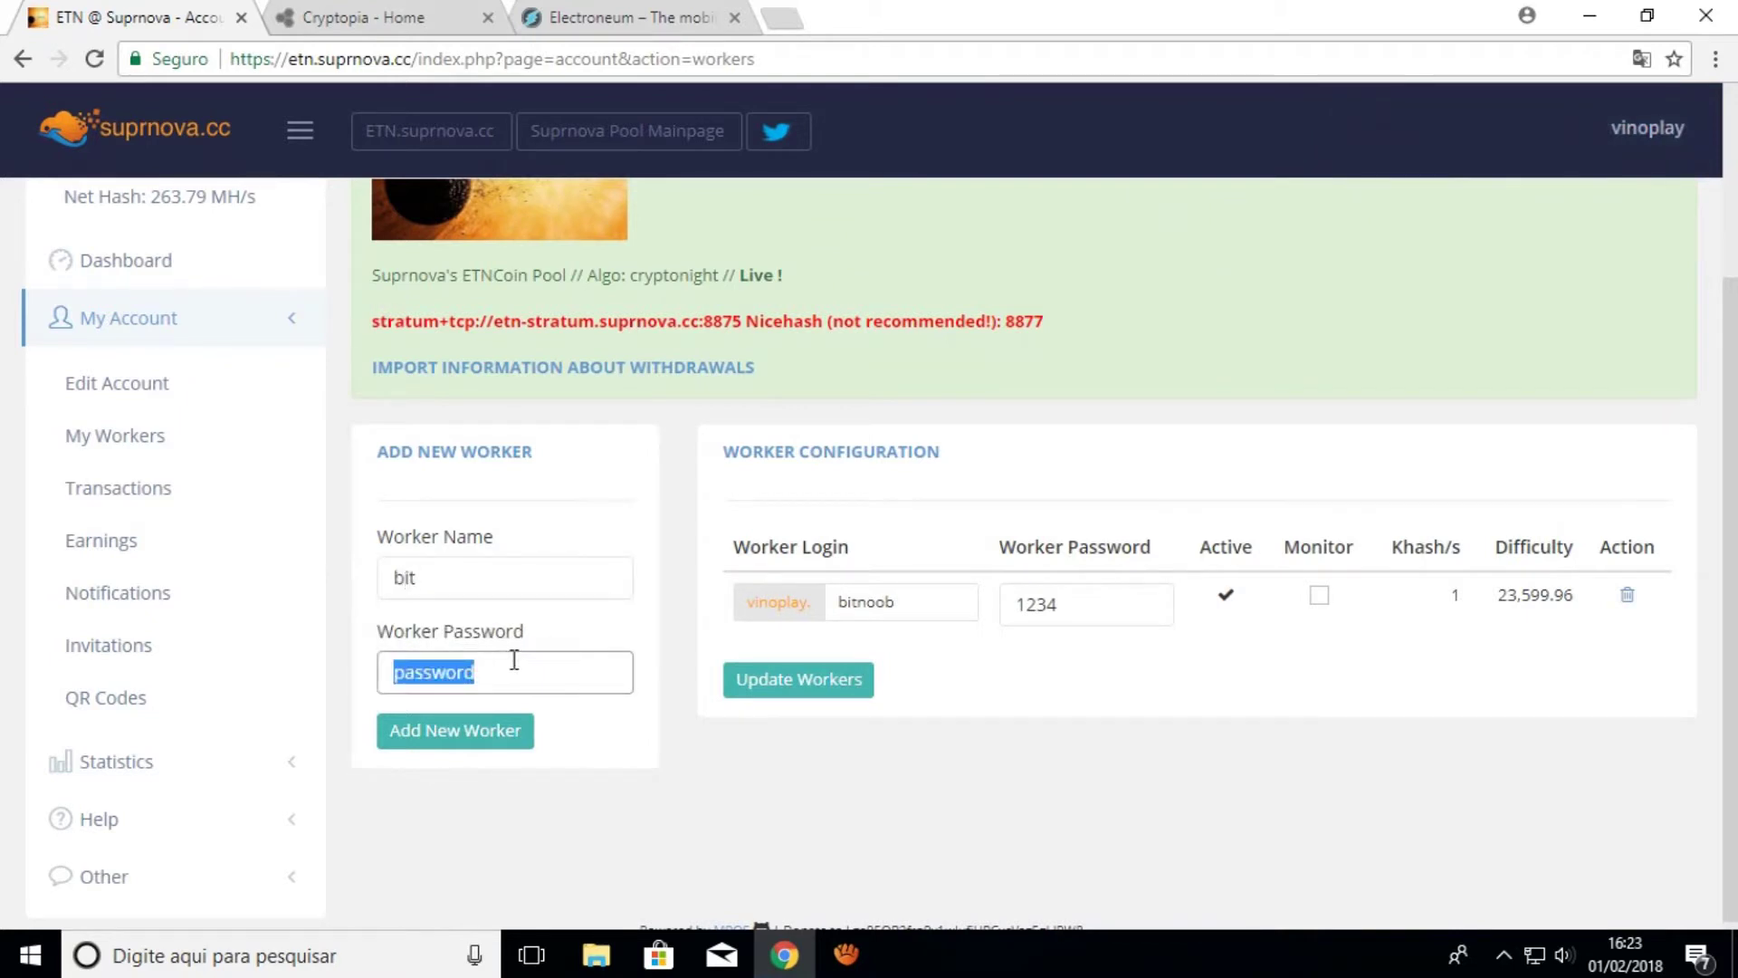
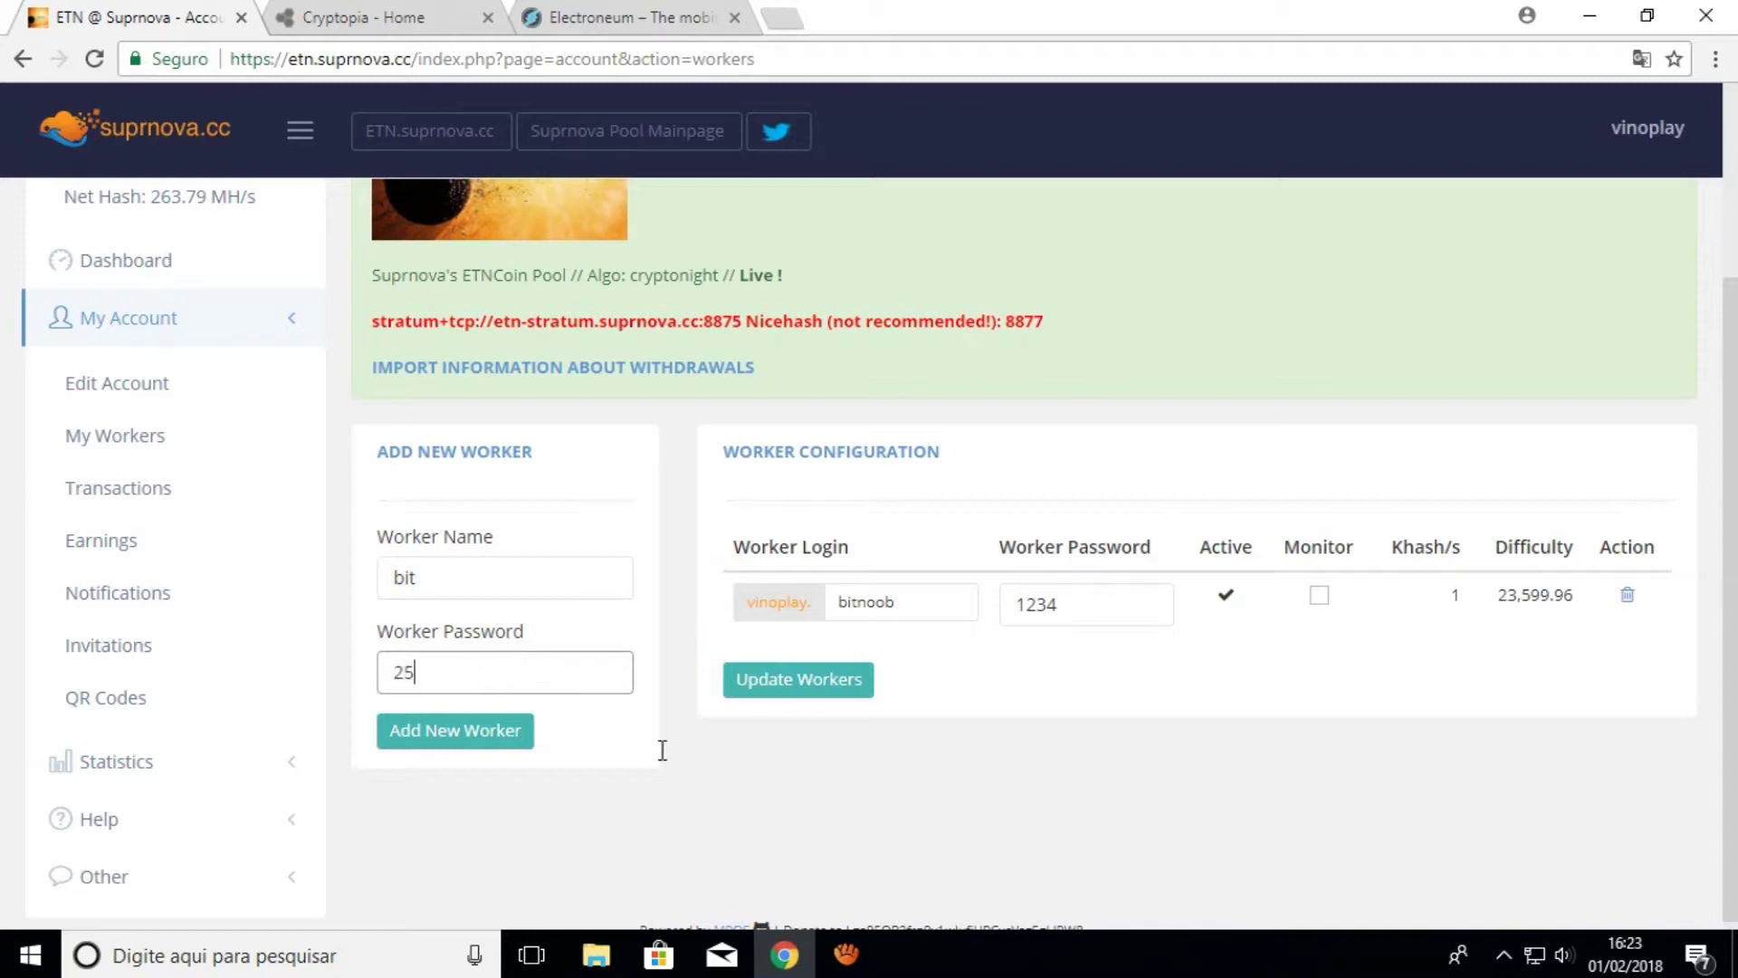
{"action": "left_click", "coordinate": [481, 730]}
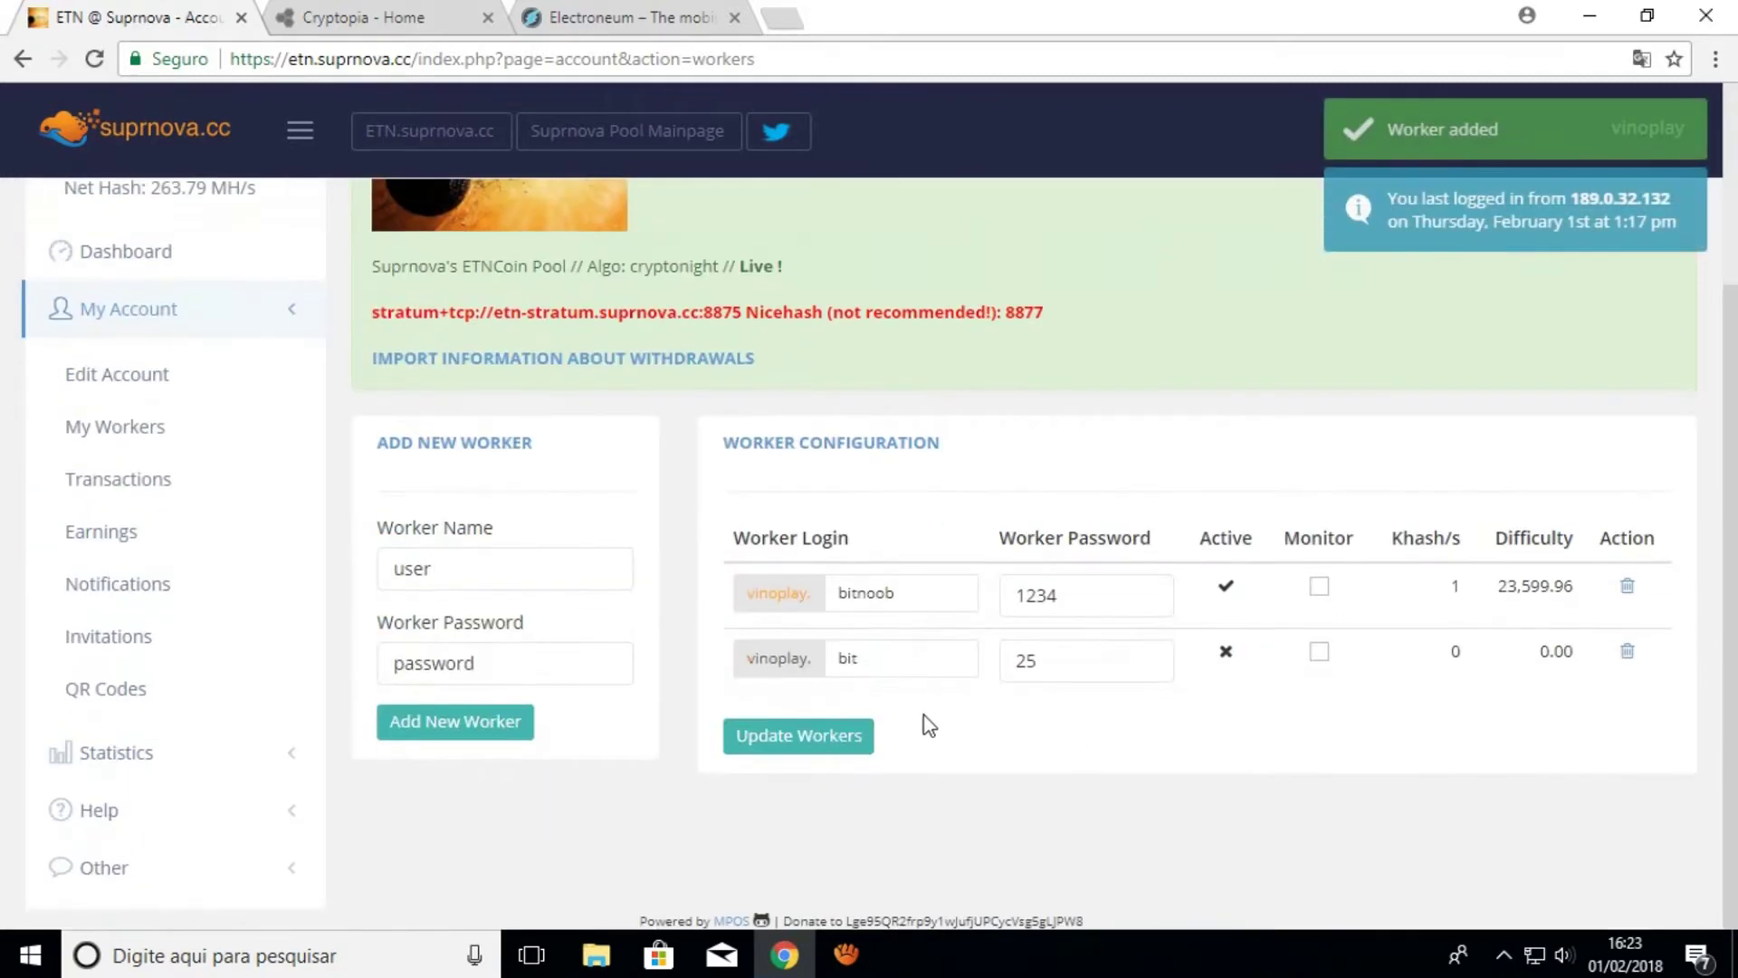
Select the new bit worker's login and password in the worker table
{"action": "left_click", "coordinate": [913, 669]}
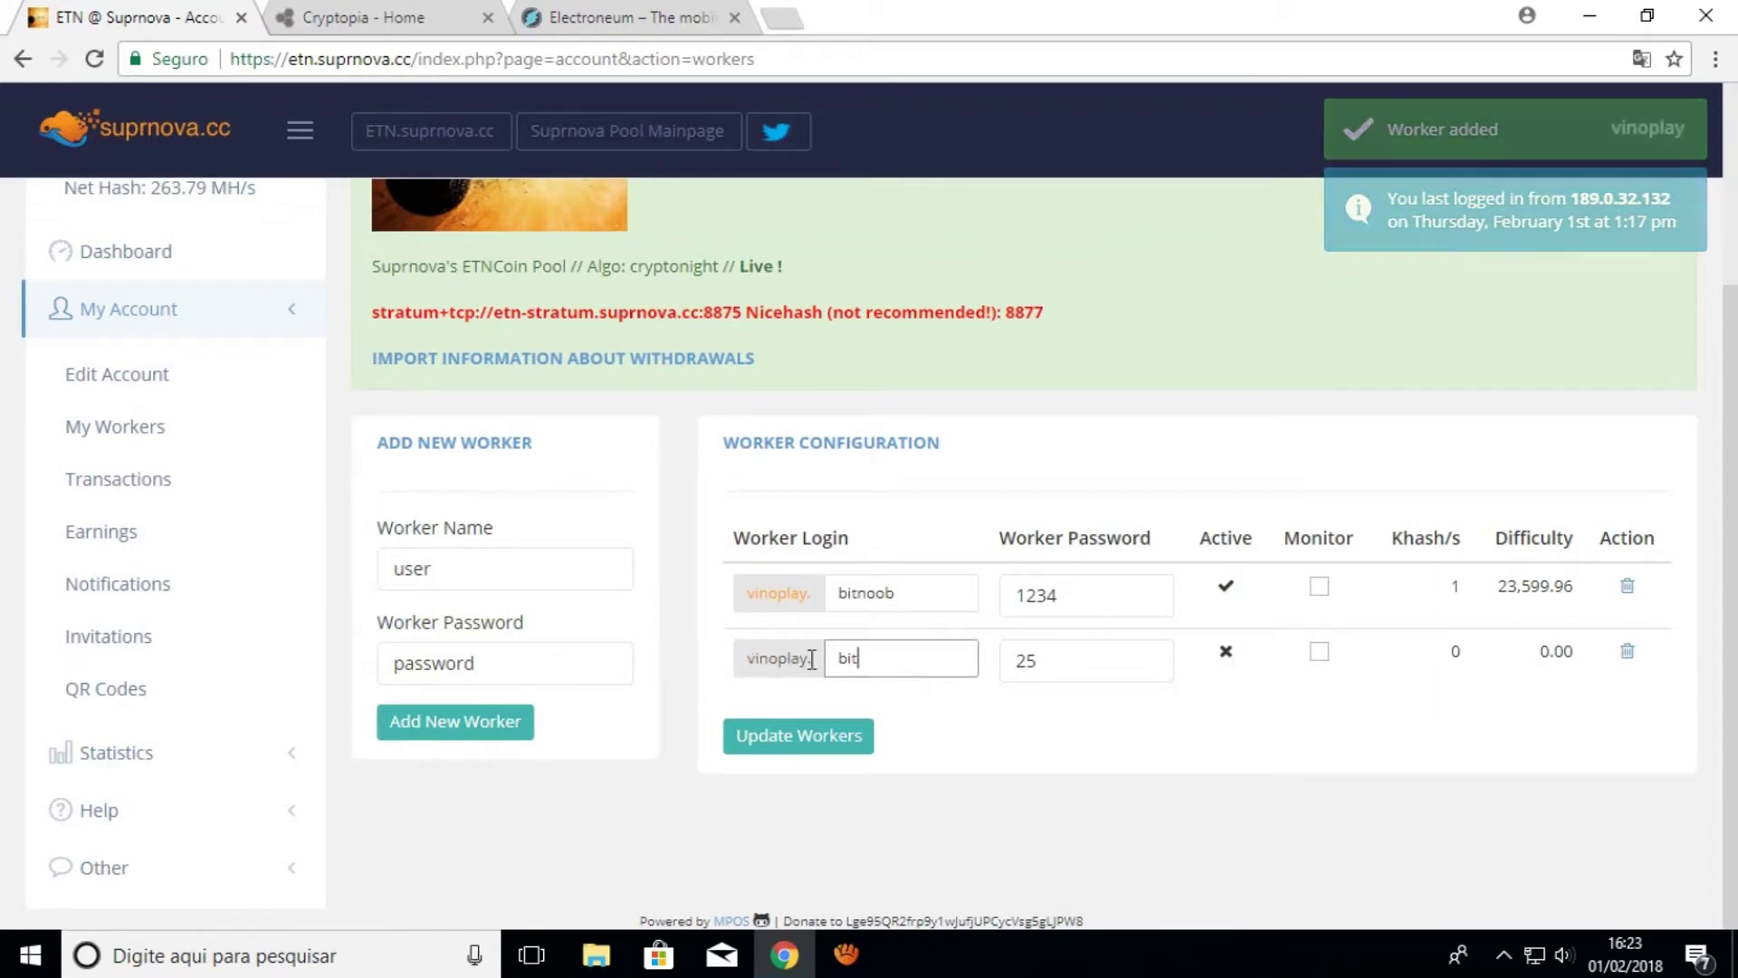
{"action": "left_click_drag", "start_coordinate": [748, 660], "coordinate": [825, 658]}
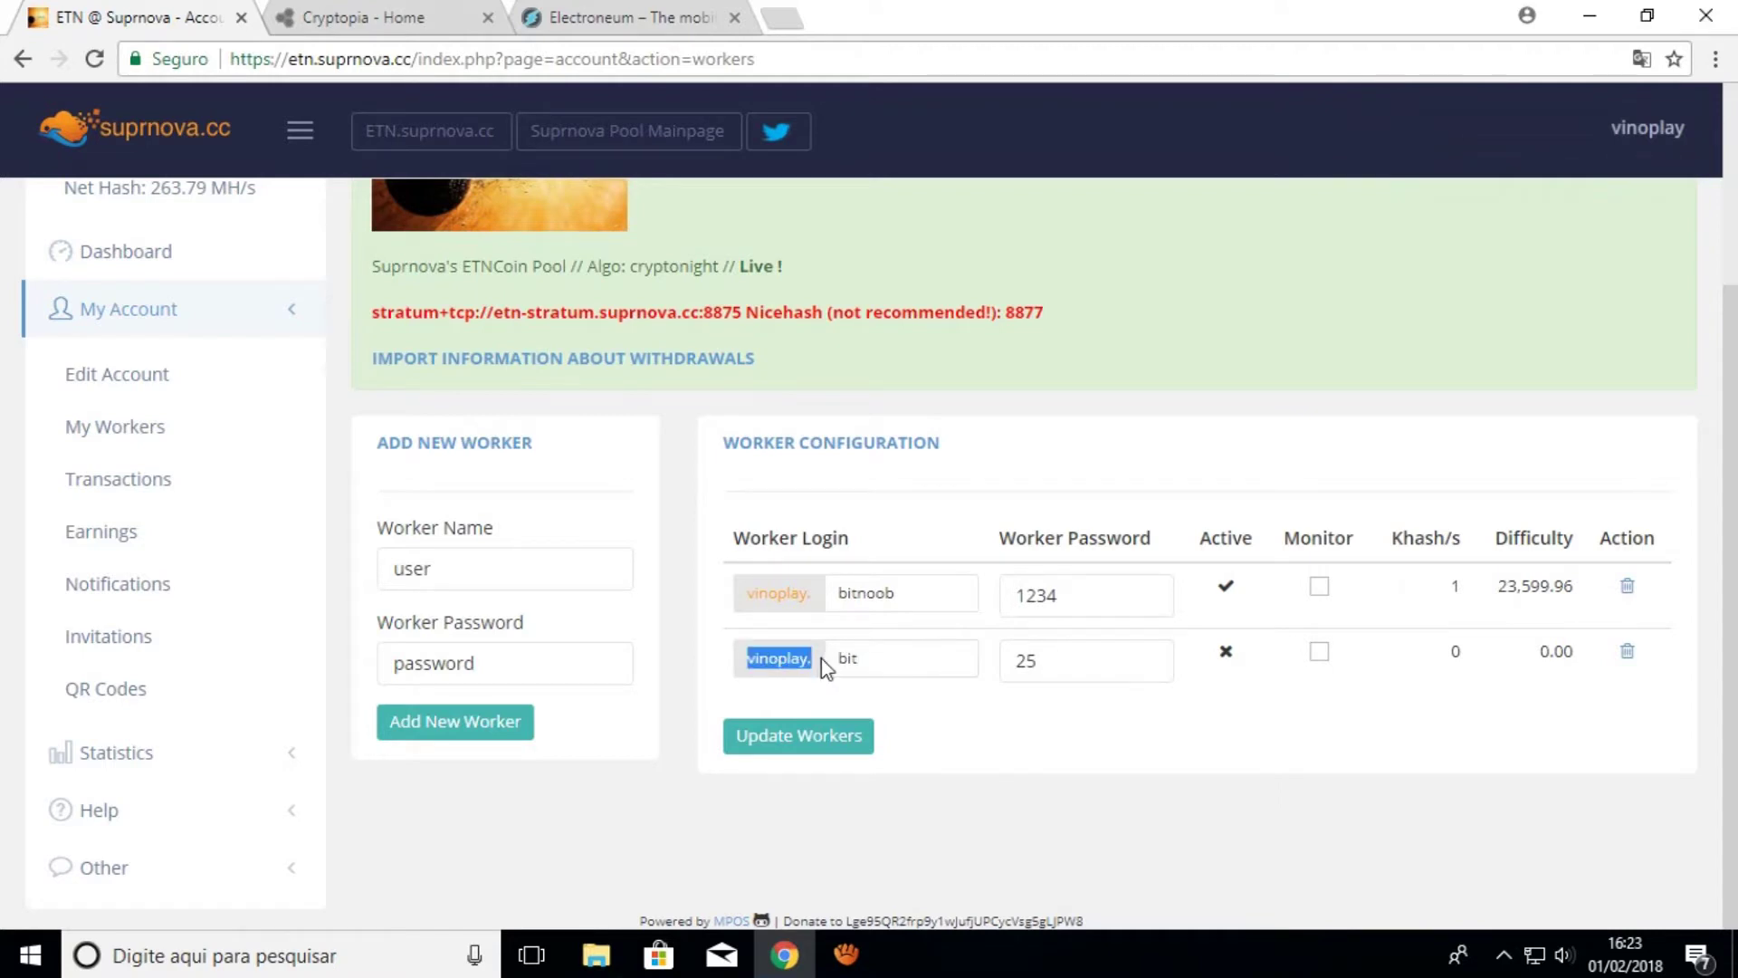
{"action": "double_click", "coordinate": [846, 661]}
{"action": "double_click", "coordinate": [1003, 673]}
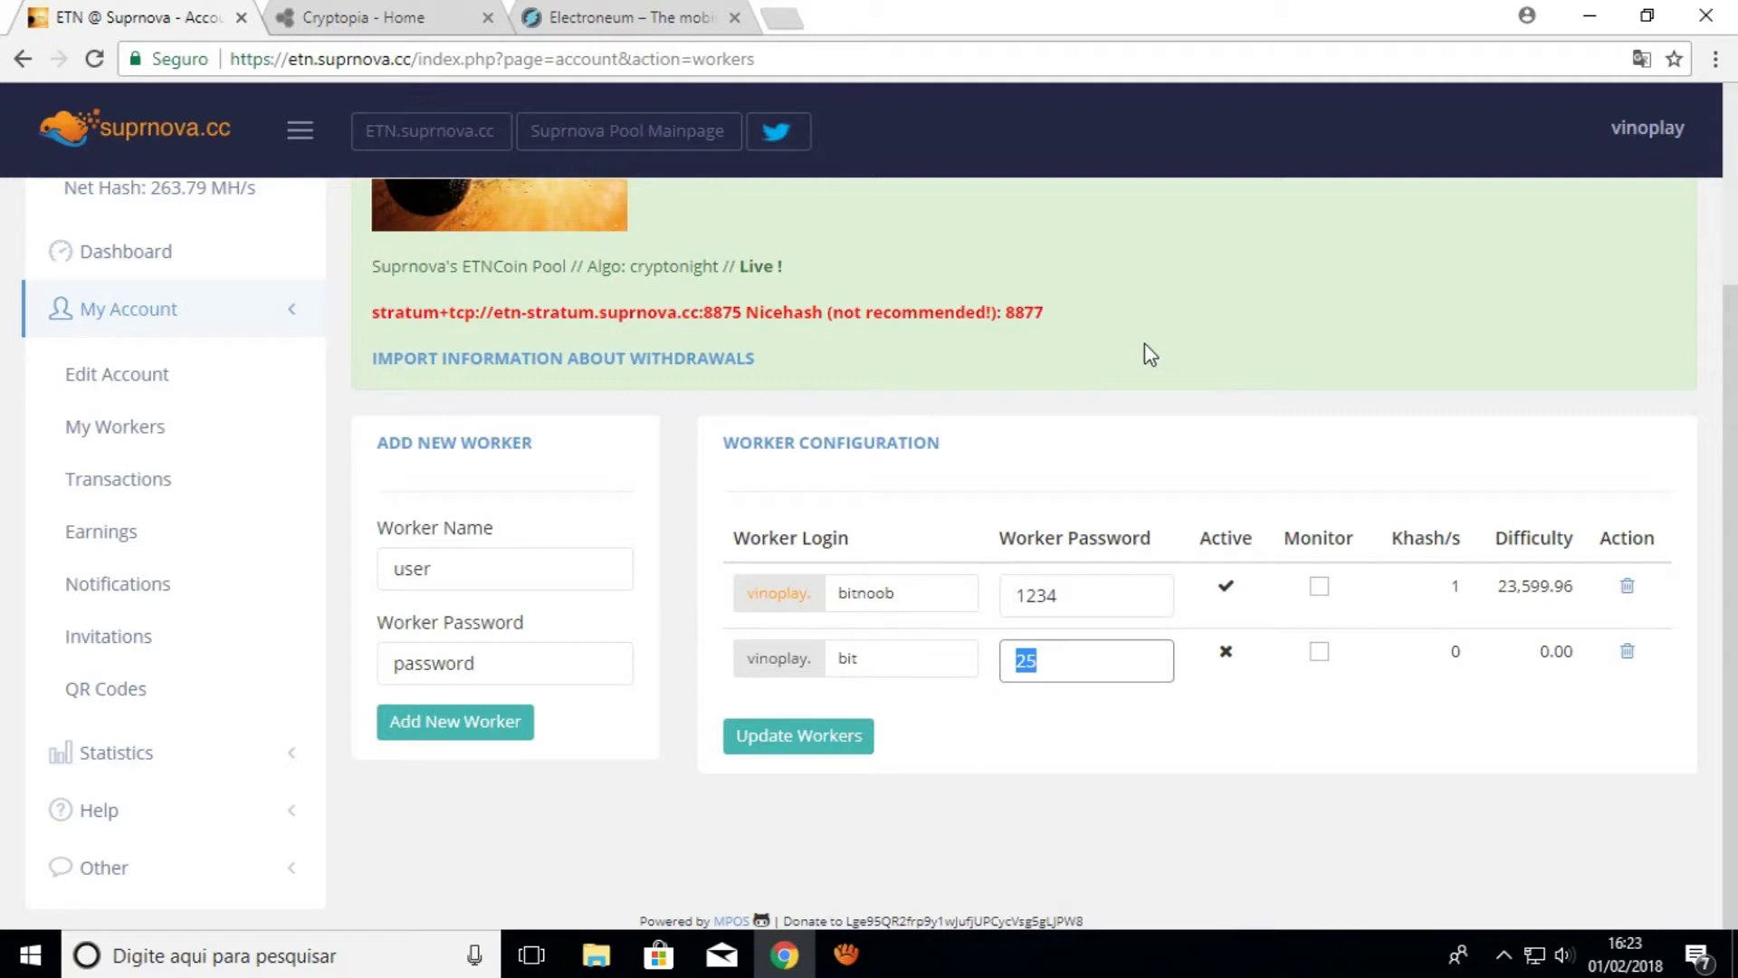
Open the Texto video notes and the Claymore CryptoNote CPU Miner v3.9 - POOL folder
{"action": "left_click", "coordinate": [1590, 19]}
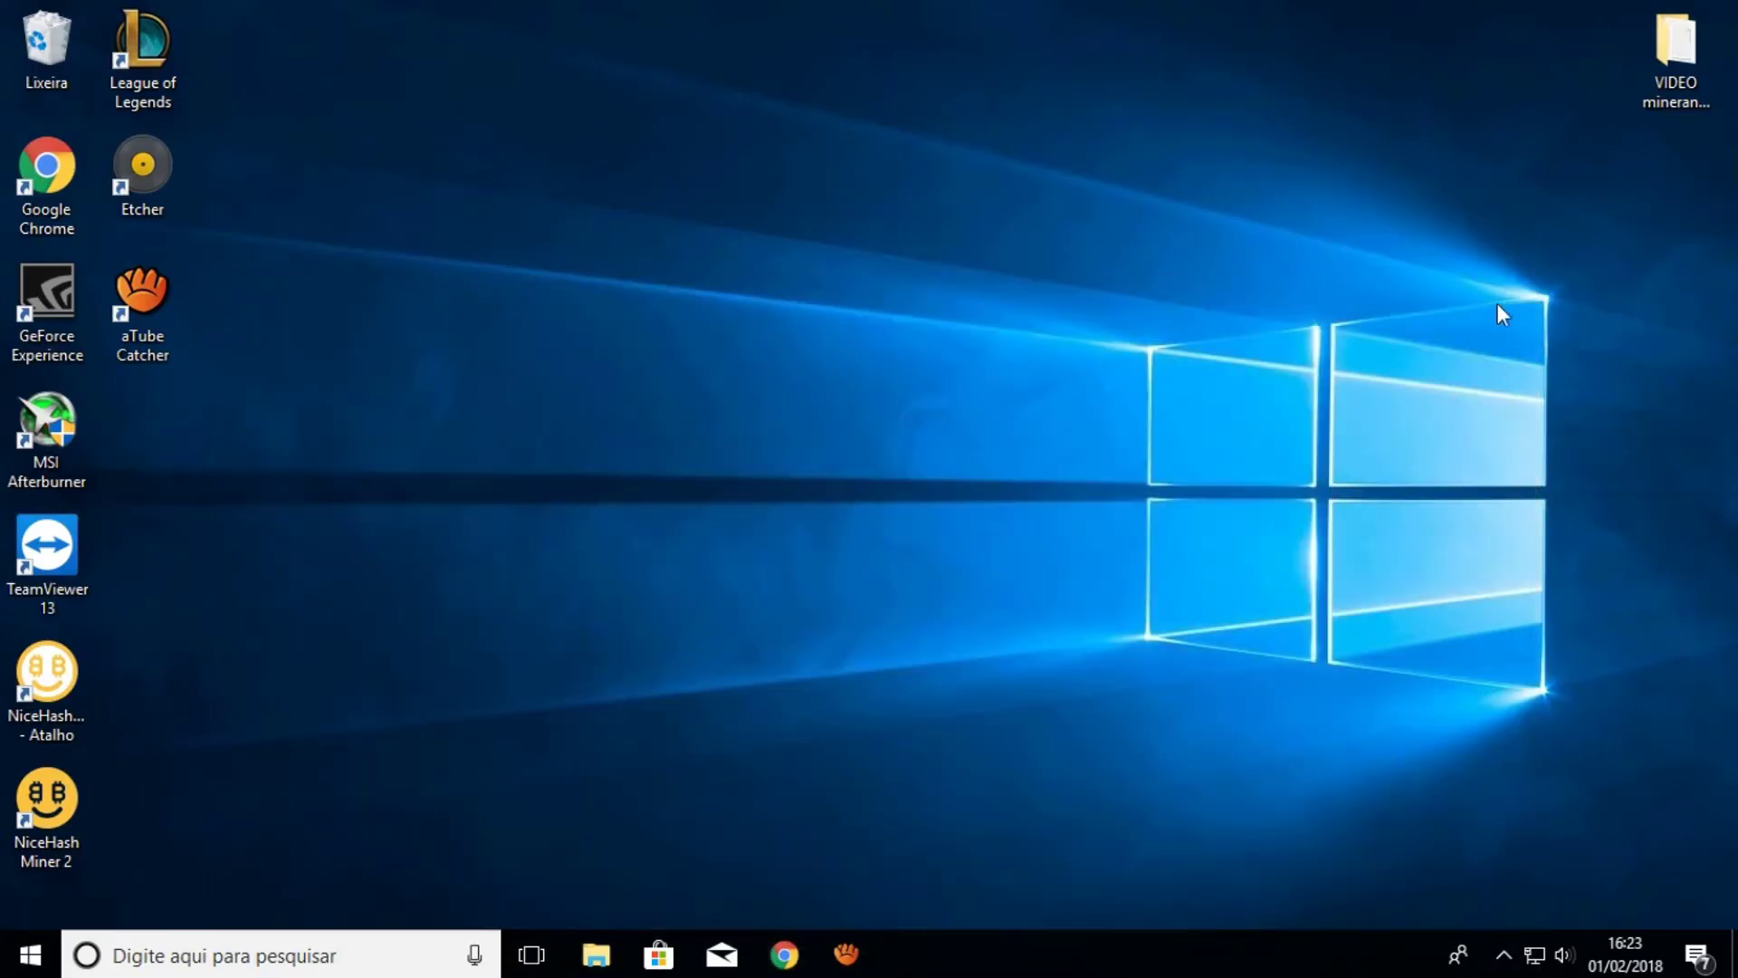
{"action": "double_click", "coordinate": [1661, 83]}
{"action": "left_click_drag", "start_coordinate": [952, 121], "coordinate": [829, 155]}
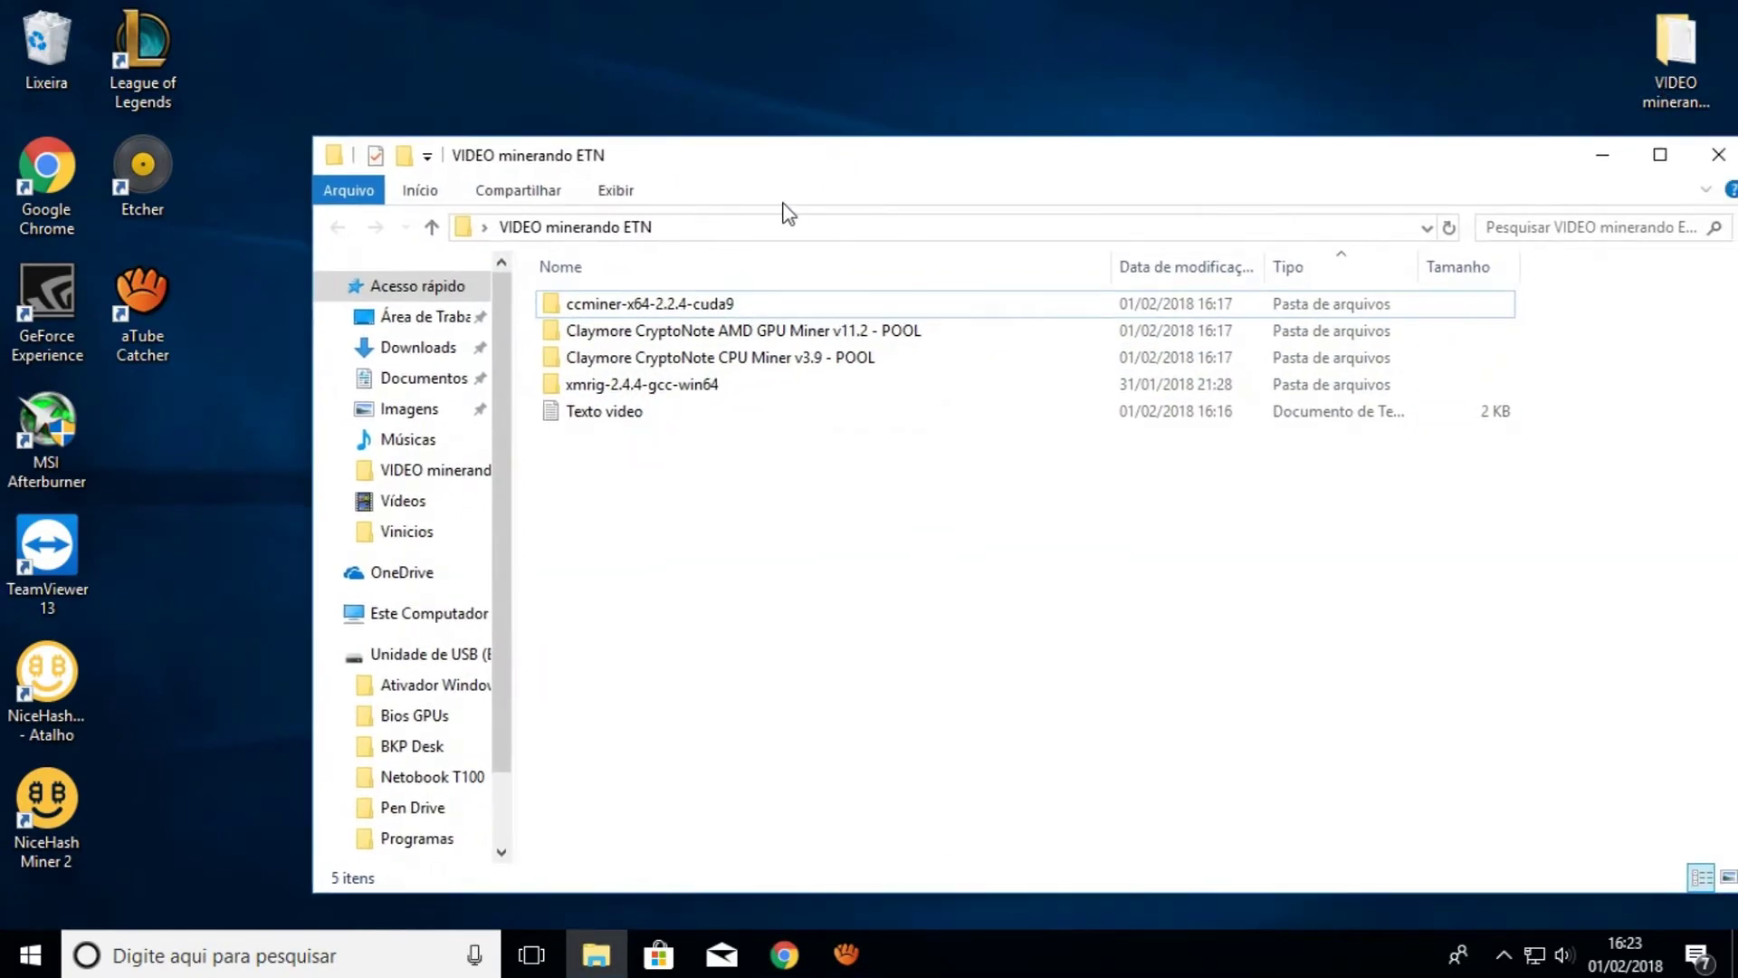
{"action": "double_click", "coordinate": [605, 417]}
{"action": "left_click", "coordinate": [1183, 201]}
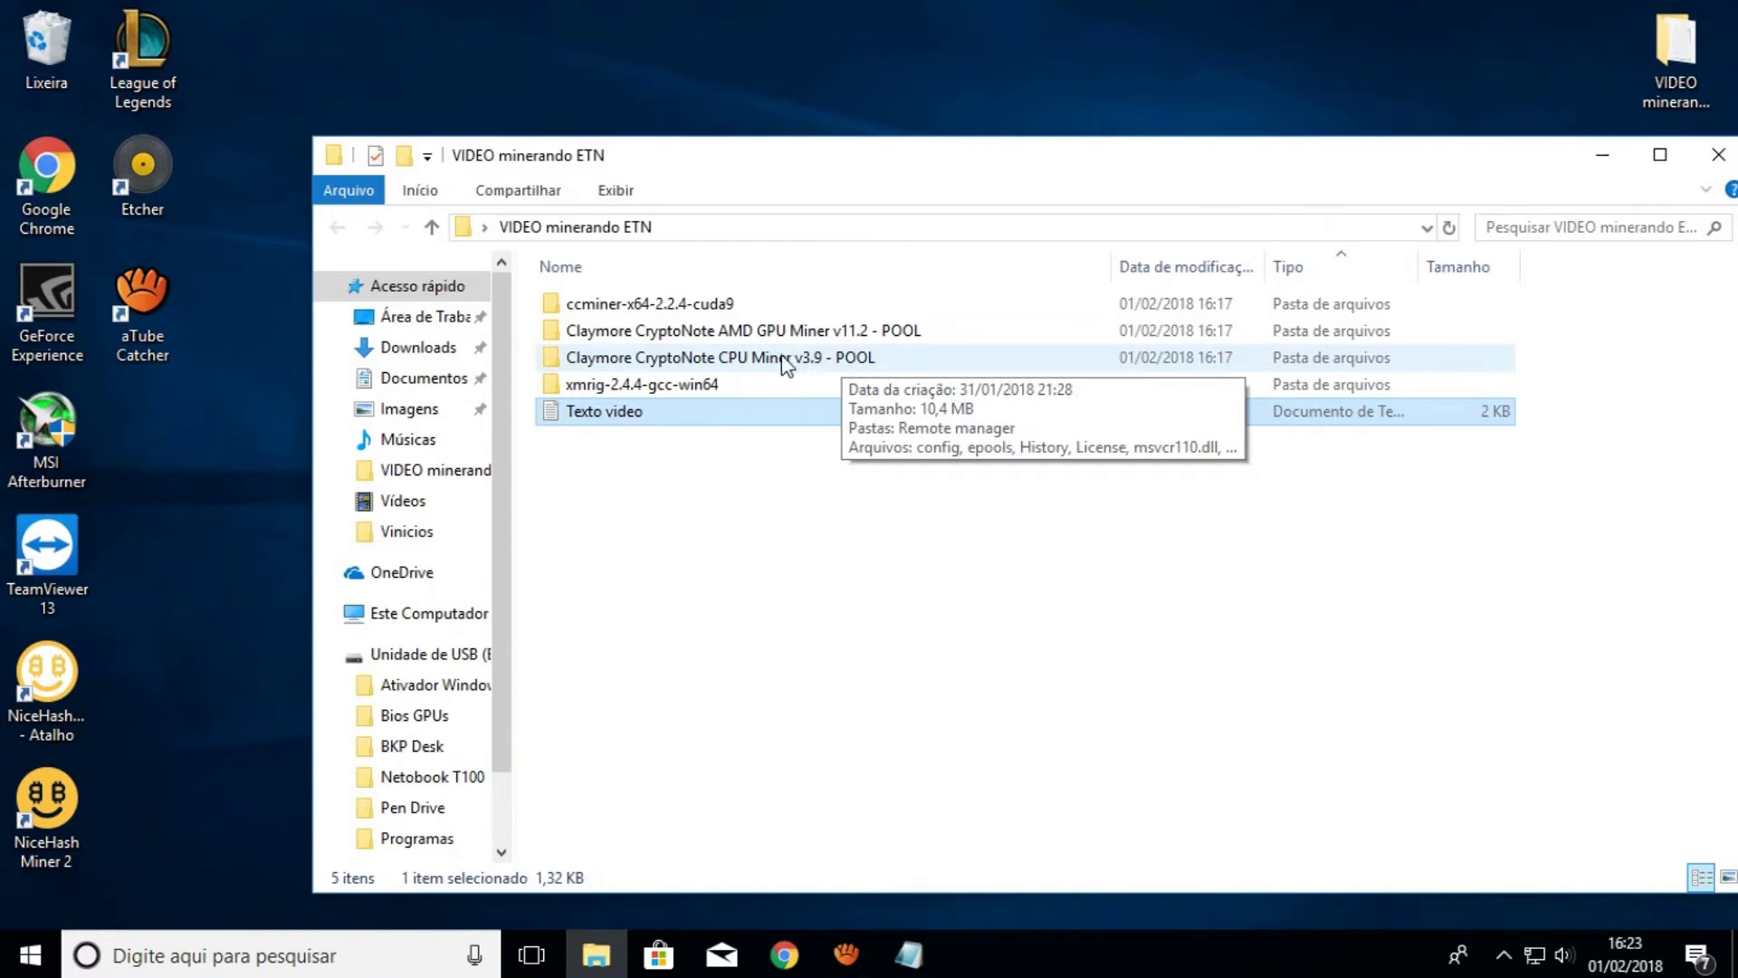
{"action": "double_click", "coordinate": [725, 359]}
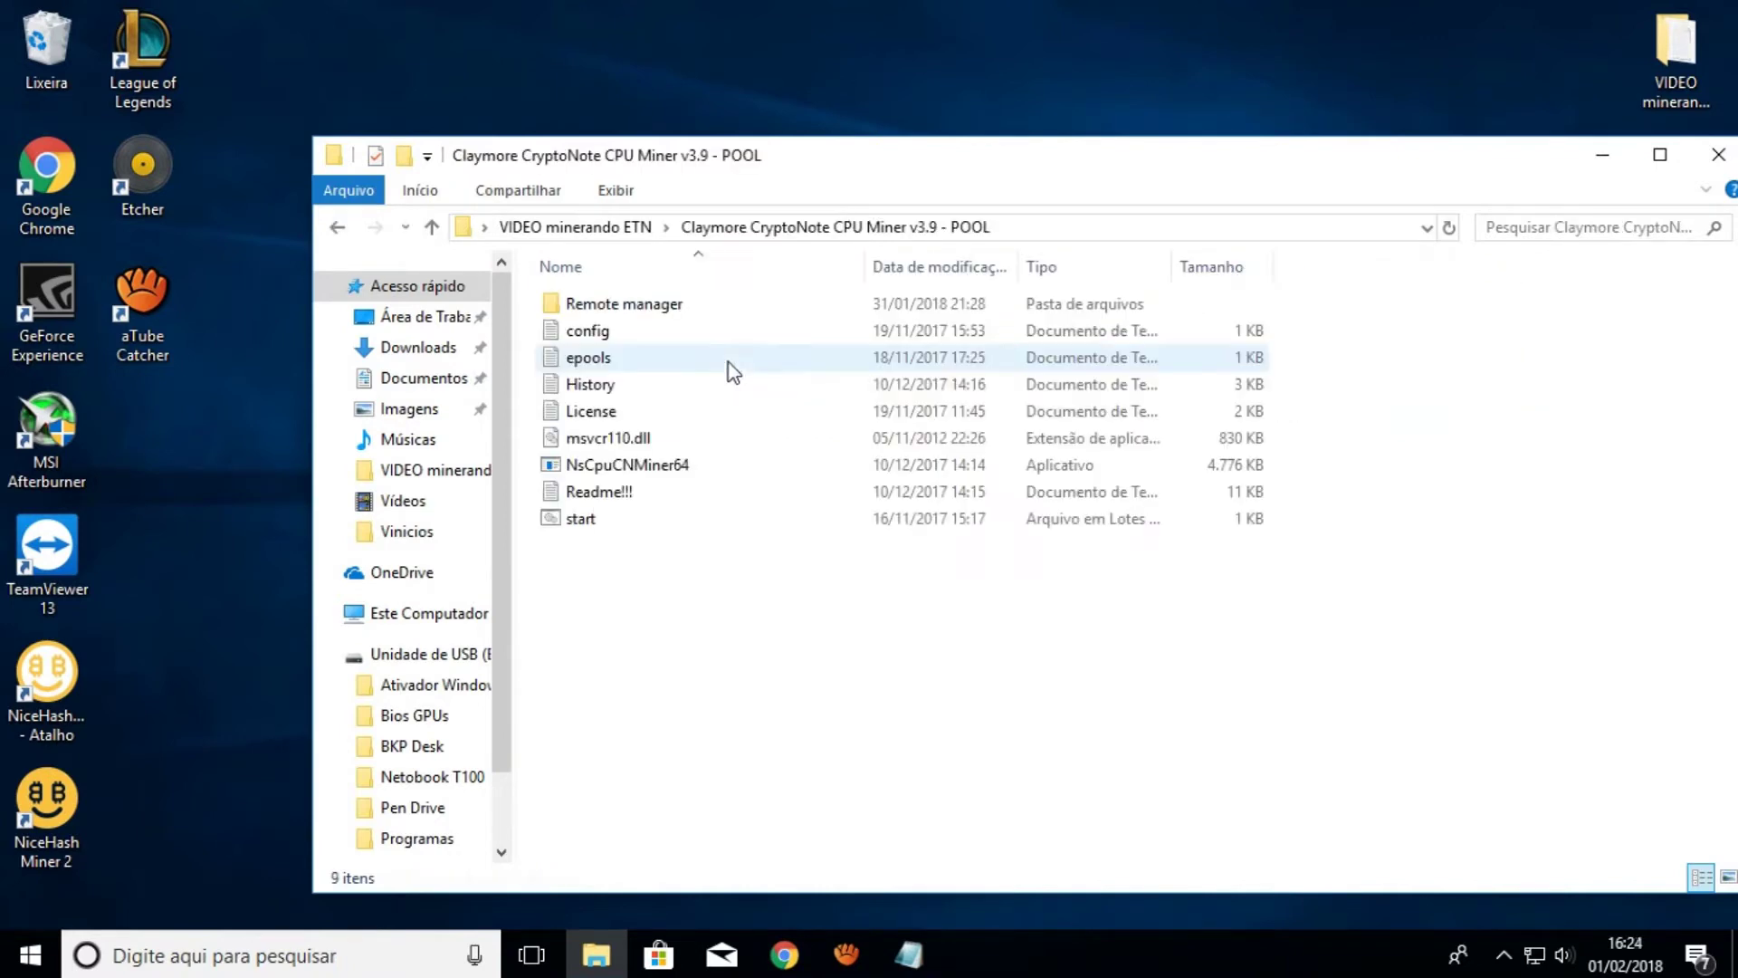
Create a new text document named bit in that folder and open it
{"action": "right_click", "coordinate": [722, 658]}
{"action": "mouse_move", "coordinate": [839, 590]}
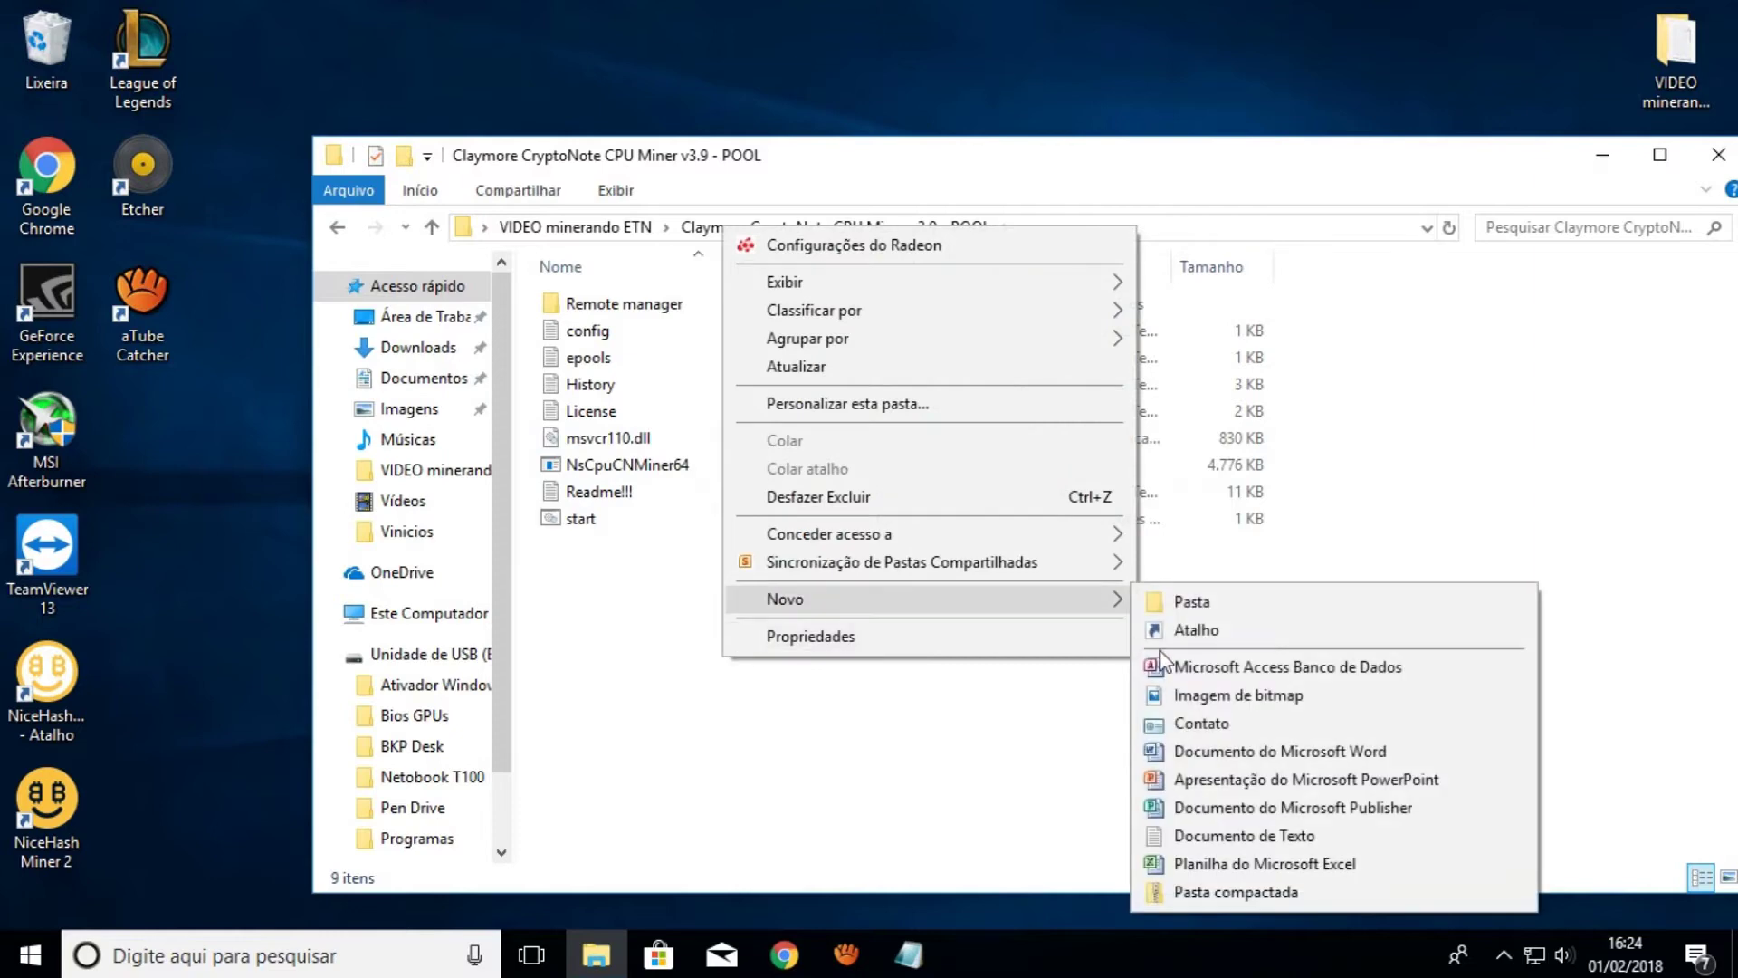
{"action": "left_click", "coordinate": [1207, 835]}
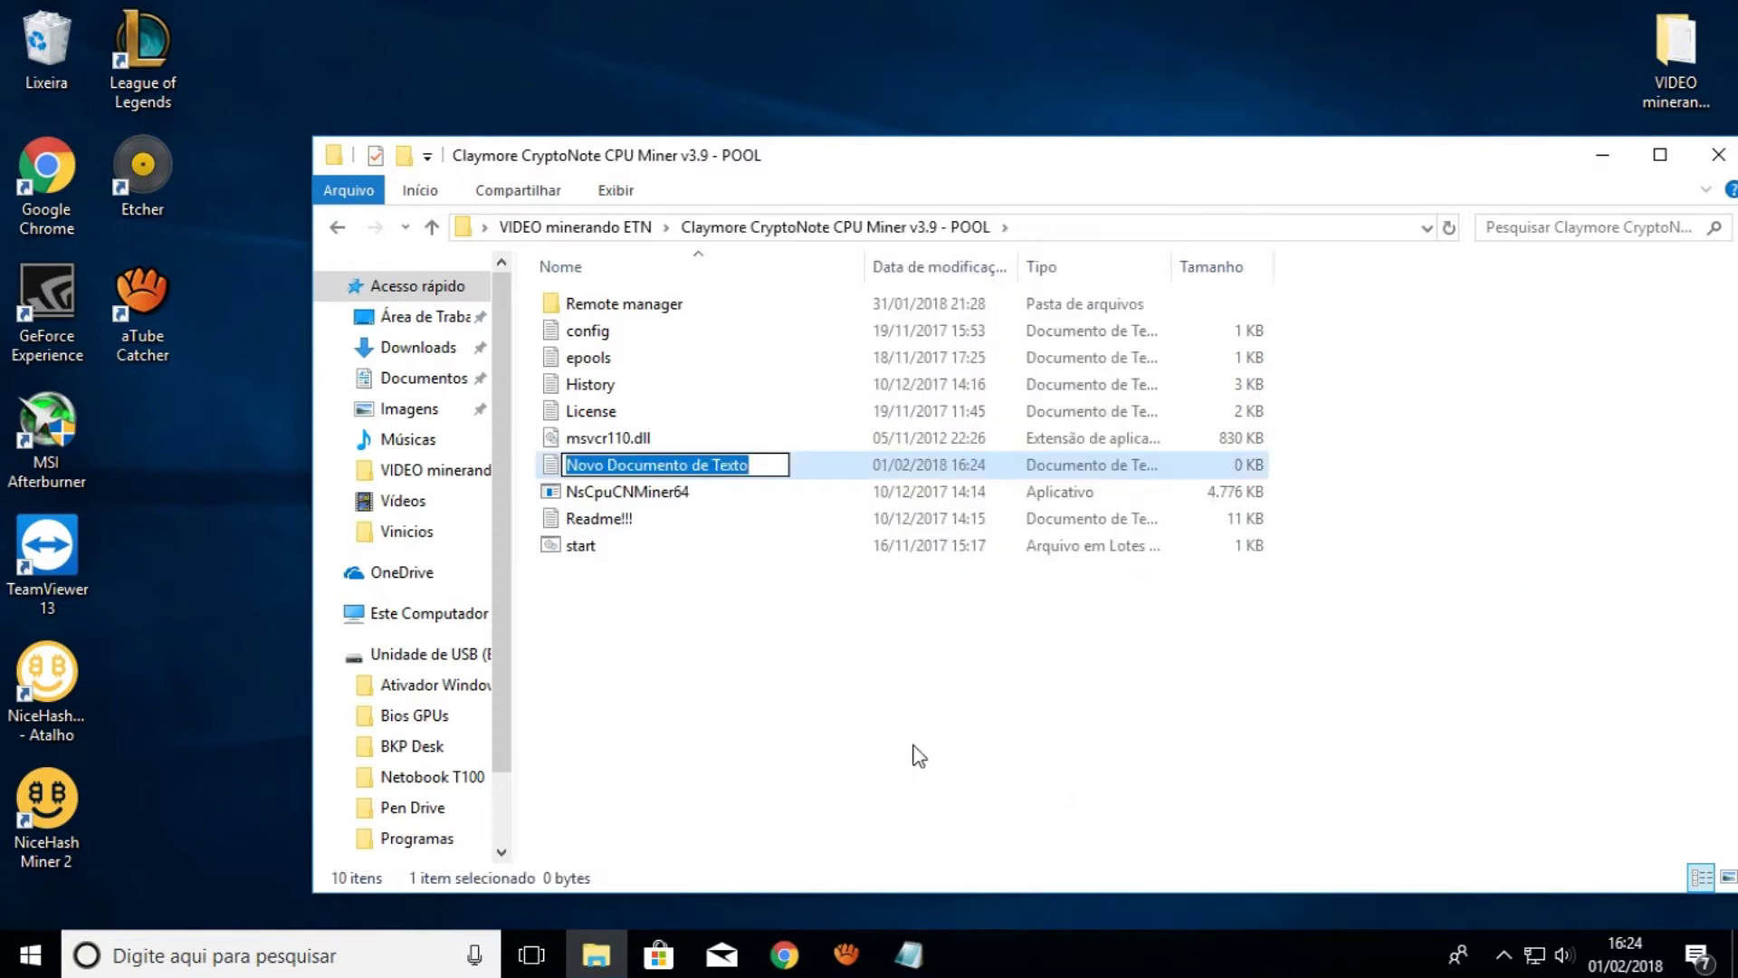
{"action": "type", "text": "biit"}
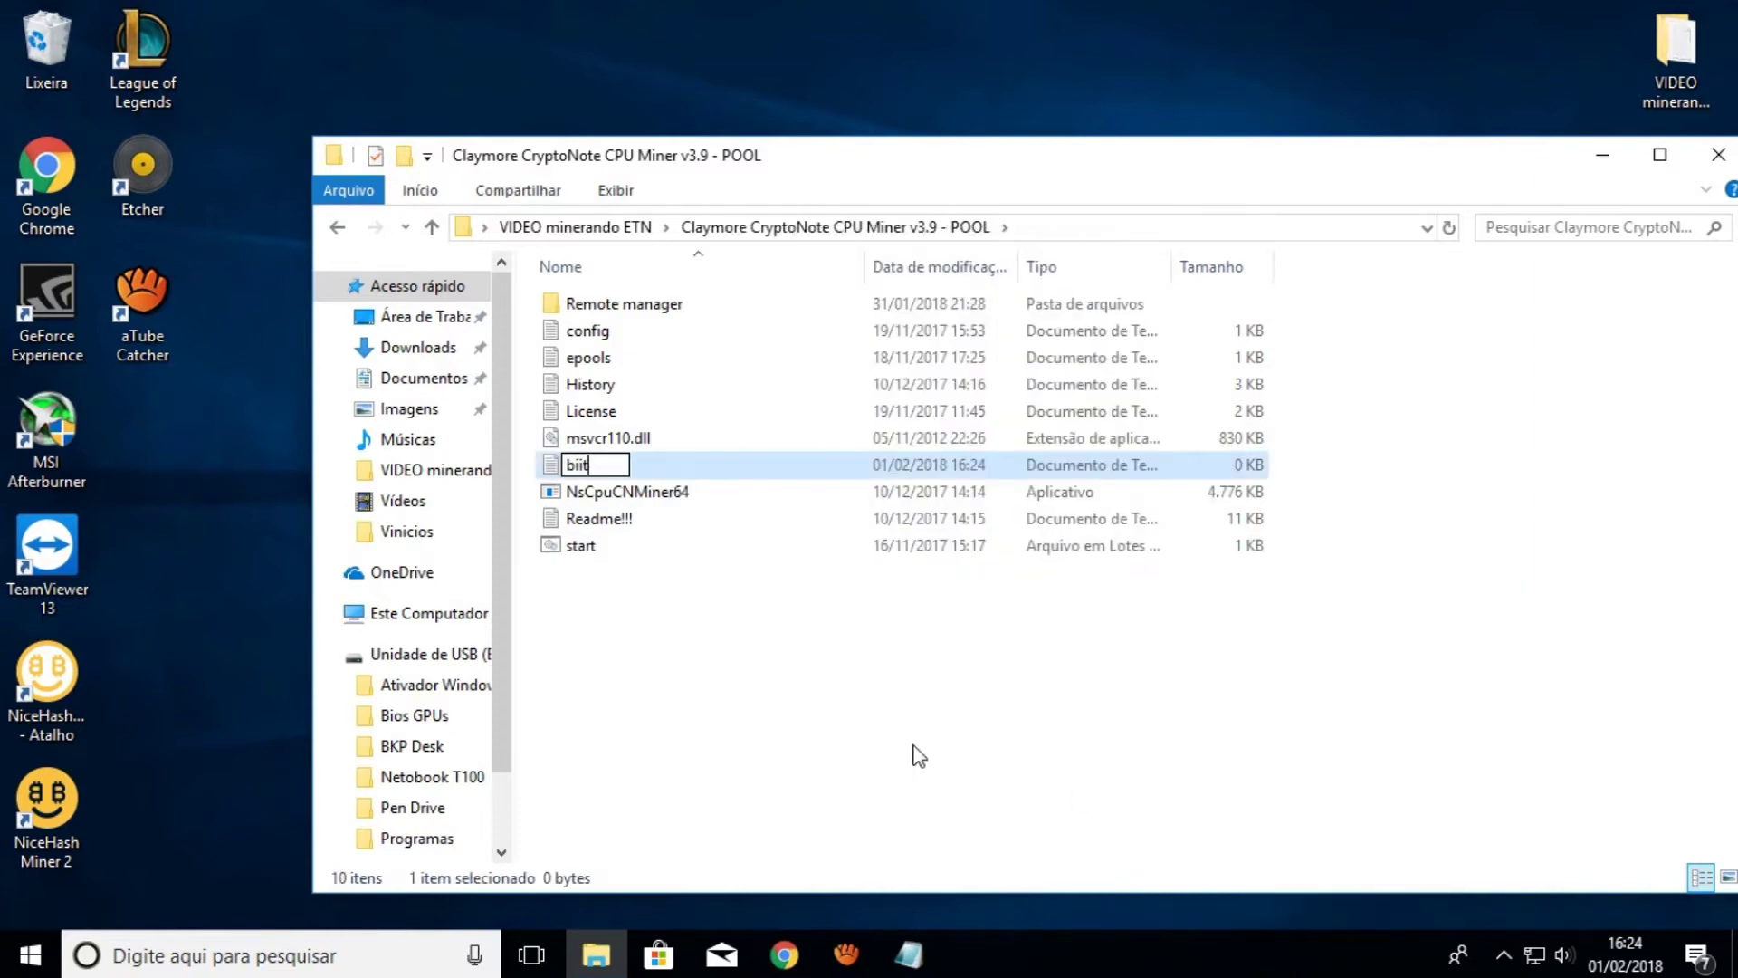
{"action": "key", "text": "Return"}
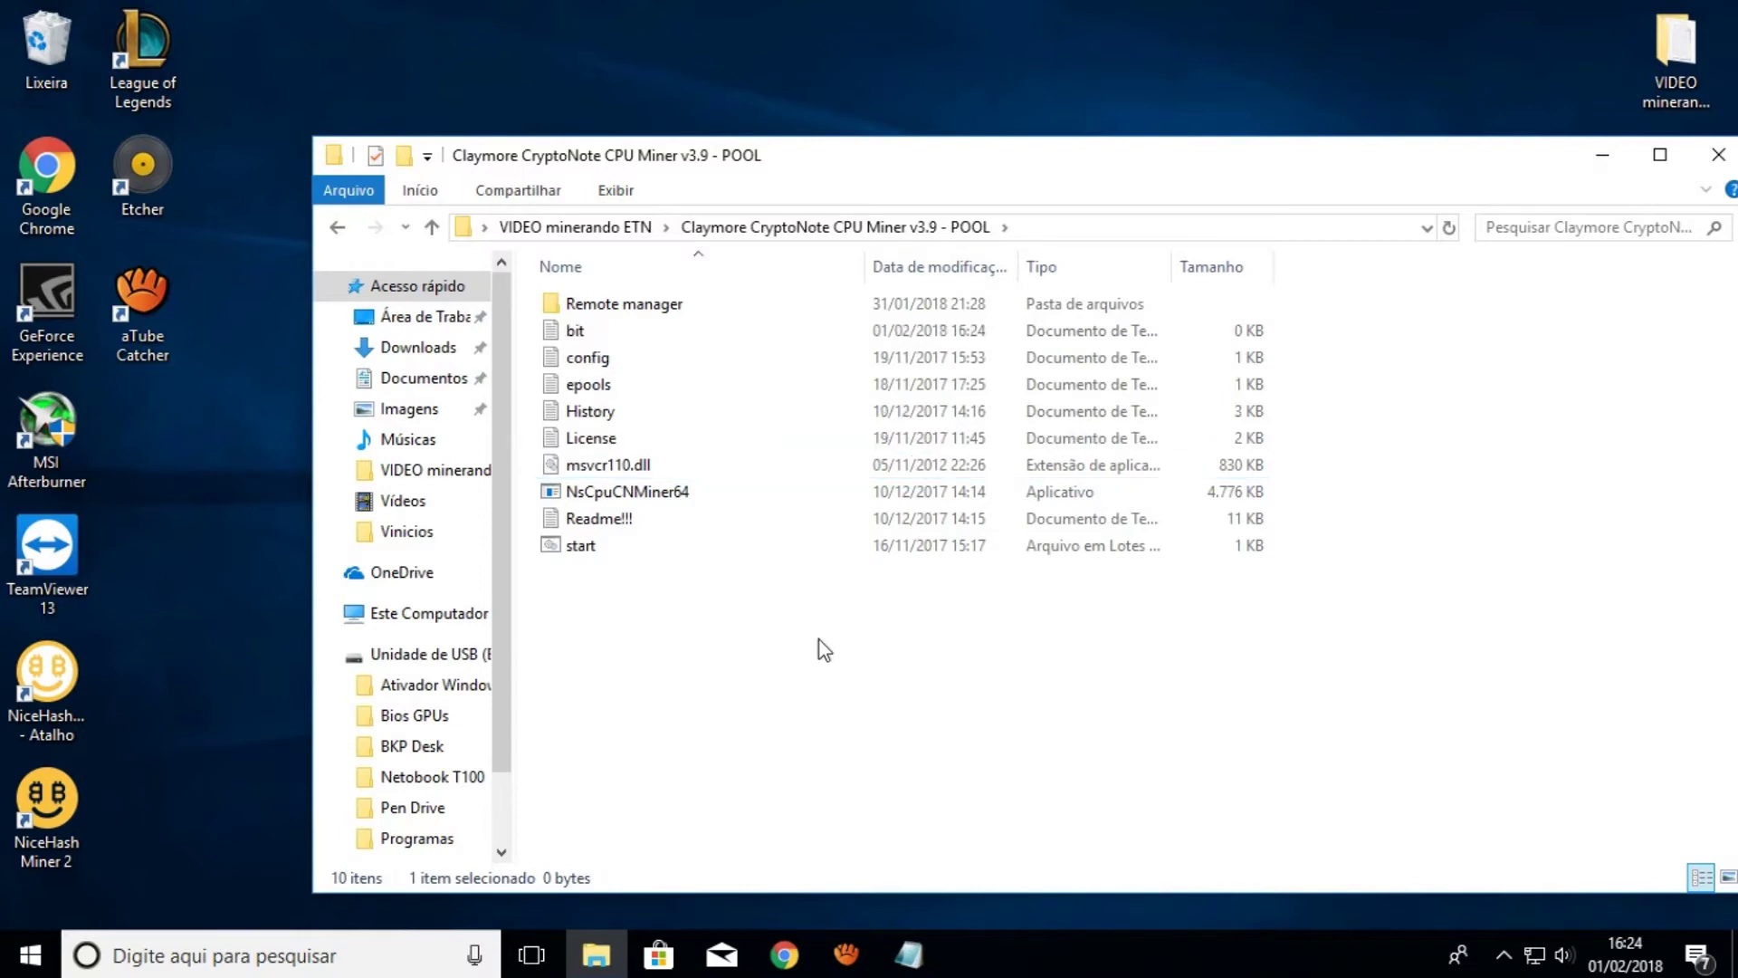
{"action": "double_click", "coordinate": [575, 330]}
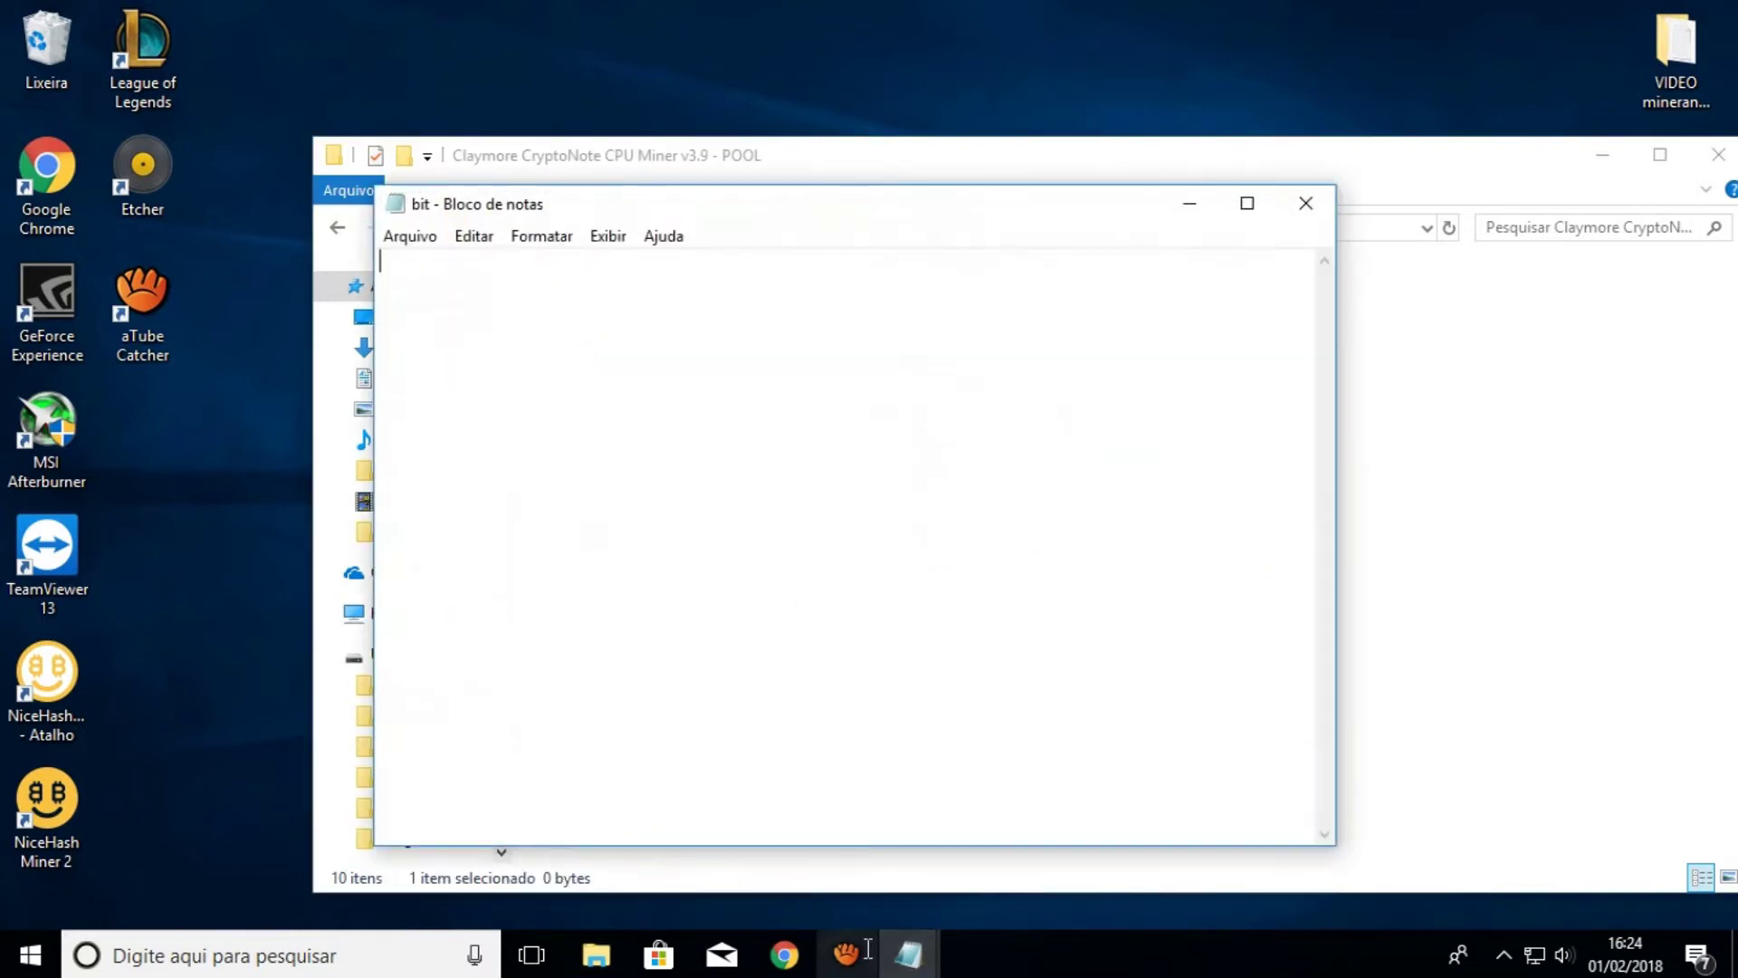
Copy the NsCpuCNMiner64 command line from the Texto video notes
{"action": "left_click", "coordinate": [908, 956]}
{"action": "left_click", "coordinate": [837, 846]}
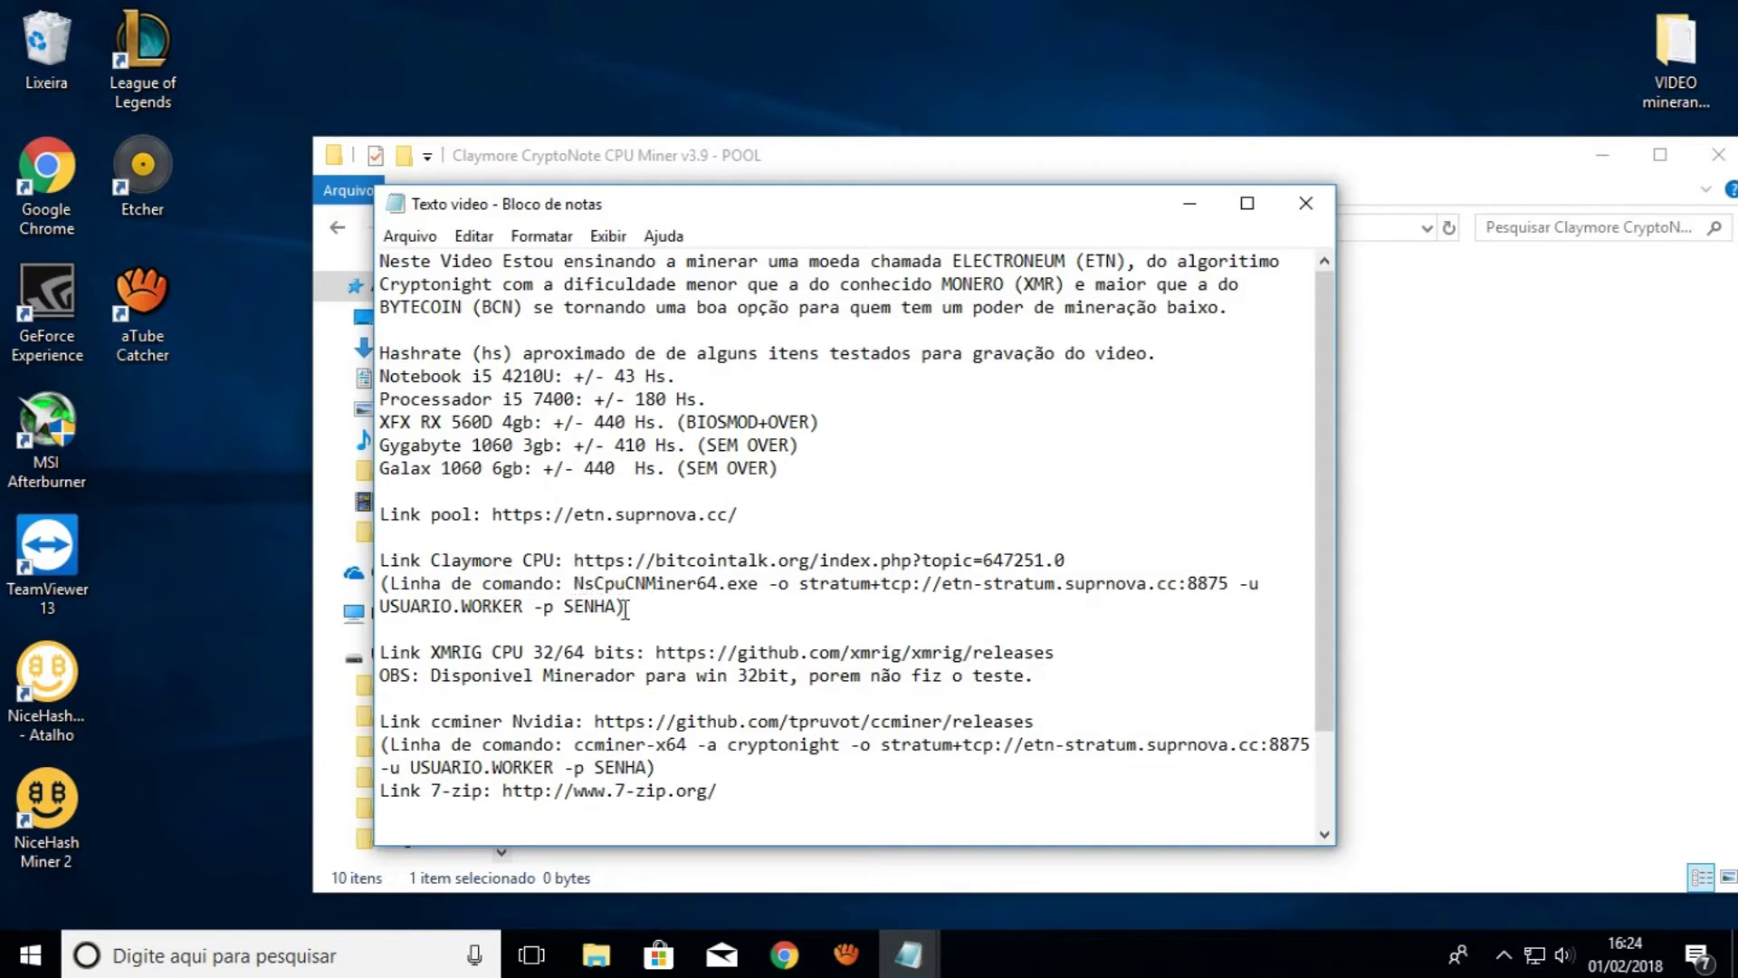
{"action": "left_click_drag", "start_coordinate": [573, 584], "coordinate": [624, 607]}
{"action": "left_click", "coordinate": [594, 599]}
{"action": "key", "text": "shift+Down"}
{"action": "key", "text": "shift+Down"}
{"action": "key", "text": "ctrl+c"}
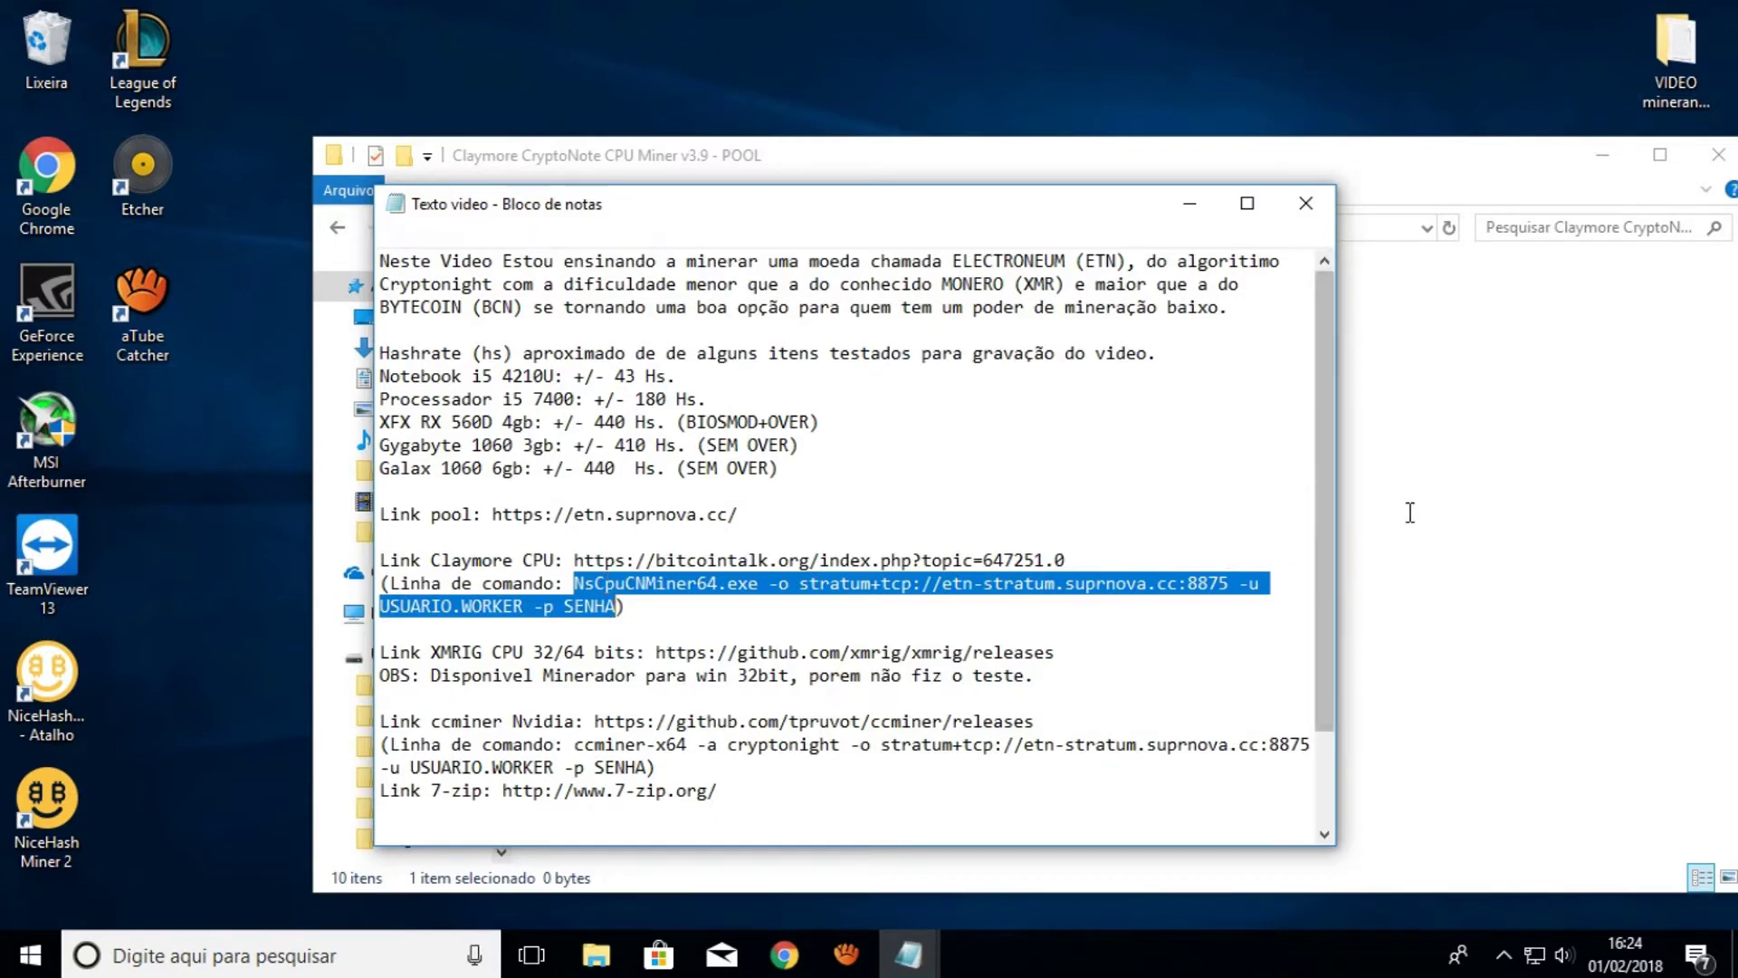
Paste the miner command line into the empty bit file
{"action": "left_click", "coordinate": [1407, 508]}
{"action": "mouse_move", "coordinate": [908, 952]}
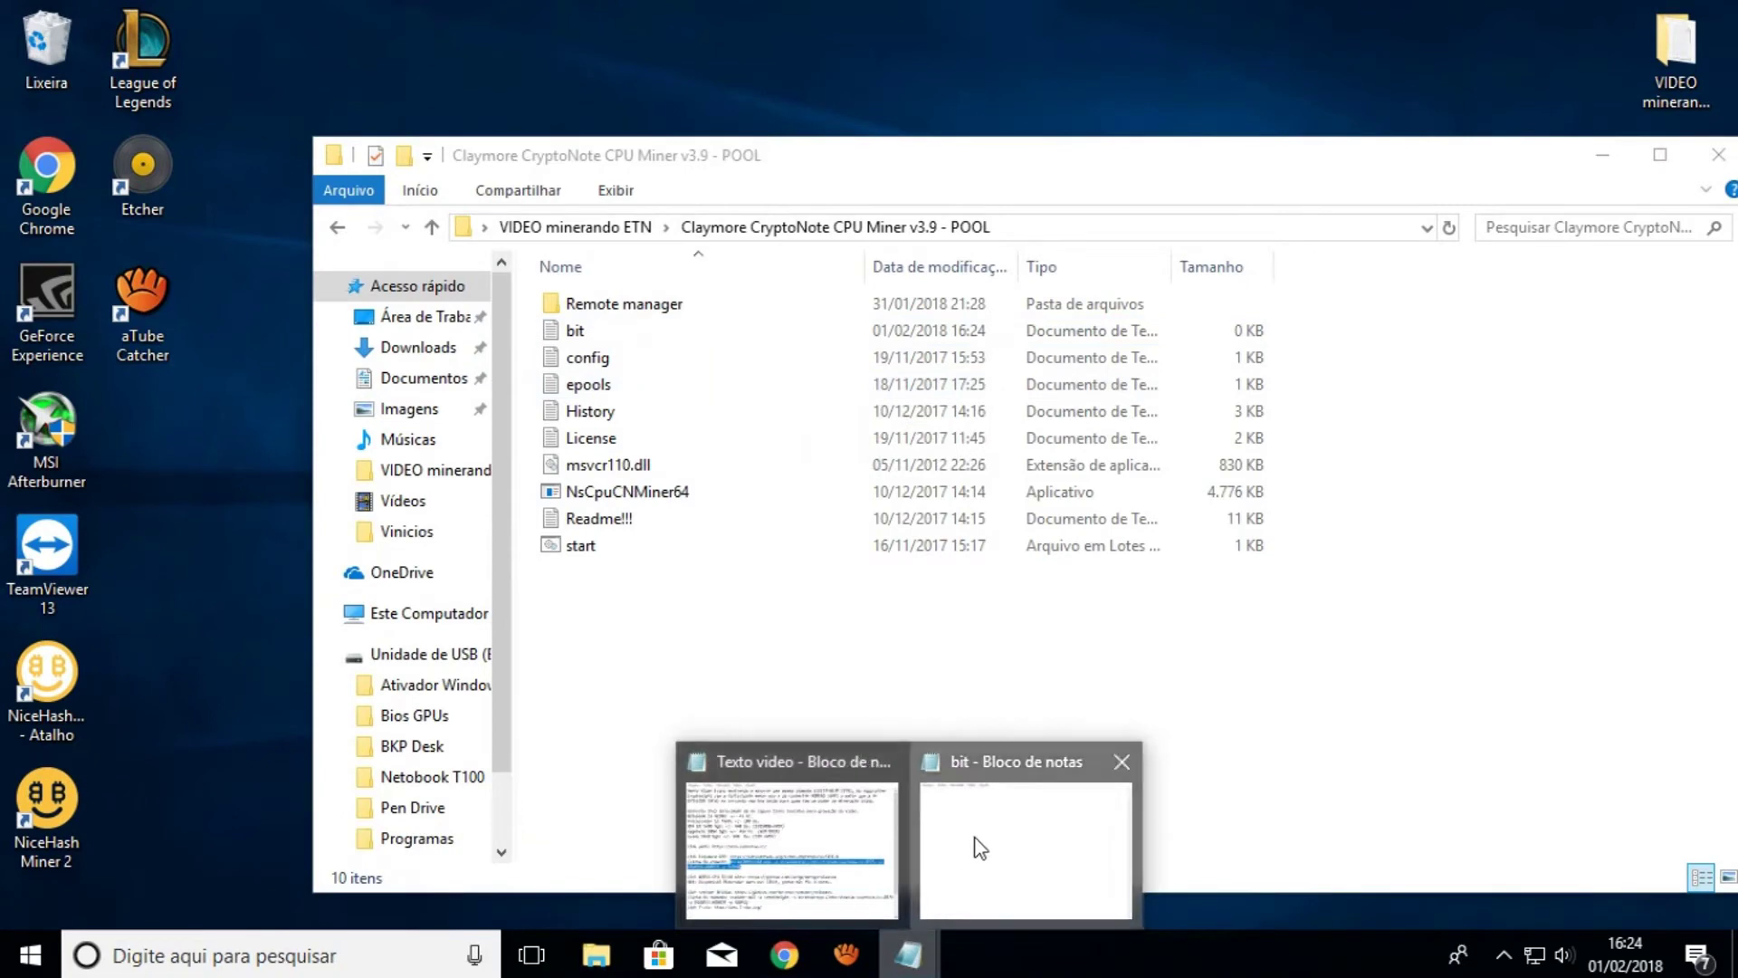
{"action": "left_click", "coordinate": [969, 851]}
{"action": "key", "text": "ctrl+v"}
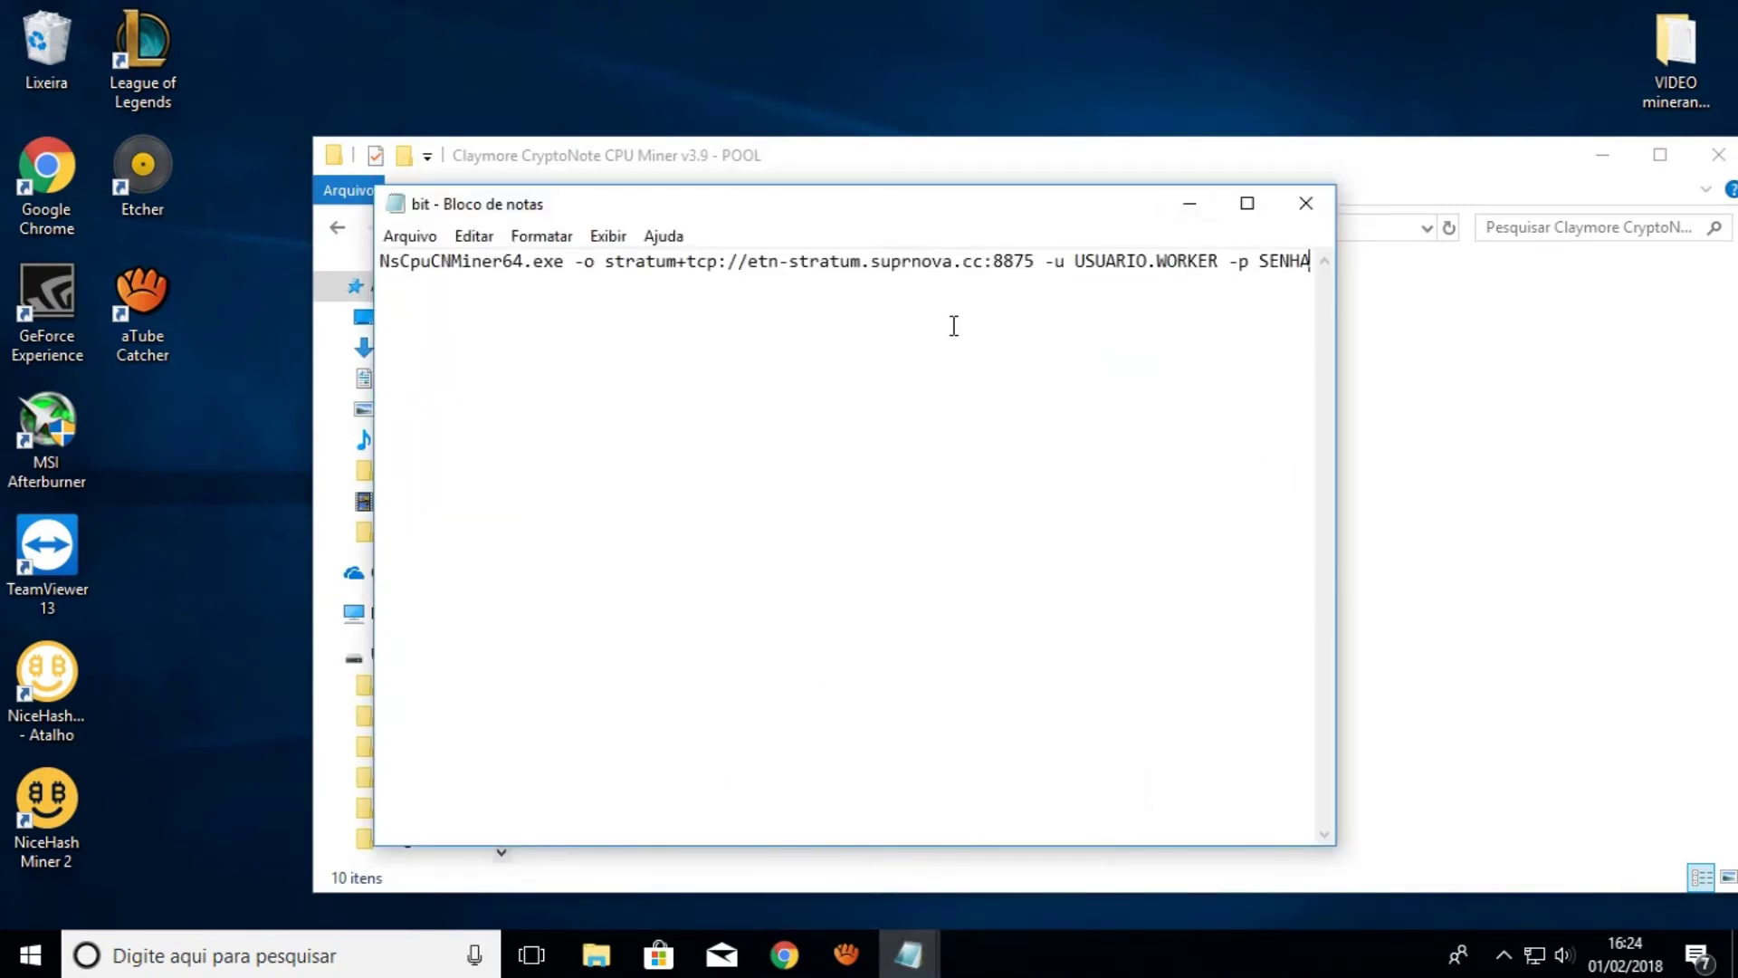
Replace USUARIO.WORKER with the account username plus .bit, and SENHA with the worker password
{"action": "left_click", "coordinate": [1077, 261]}
{"action": "key", "text": "Delete"}
{"action": "key", "text": "Delete"}
{"action": "key", "text": "Delete"}
{"action": "key", "text": "Delete"}
{"action": "key", "text": "Delete"}
{"action": "key", "text": "Delete"}
{"action": "key", "text": "Delete"}
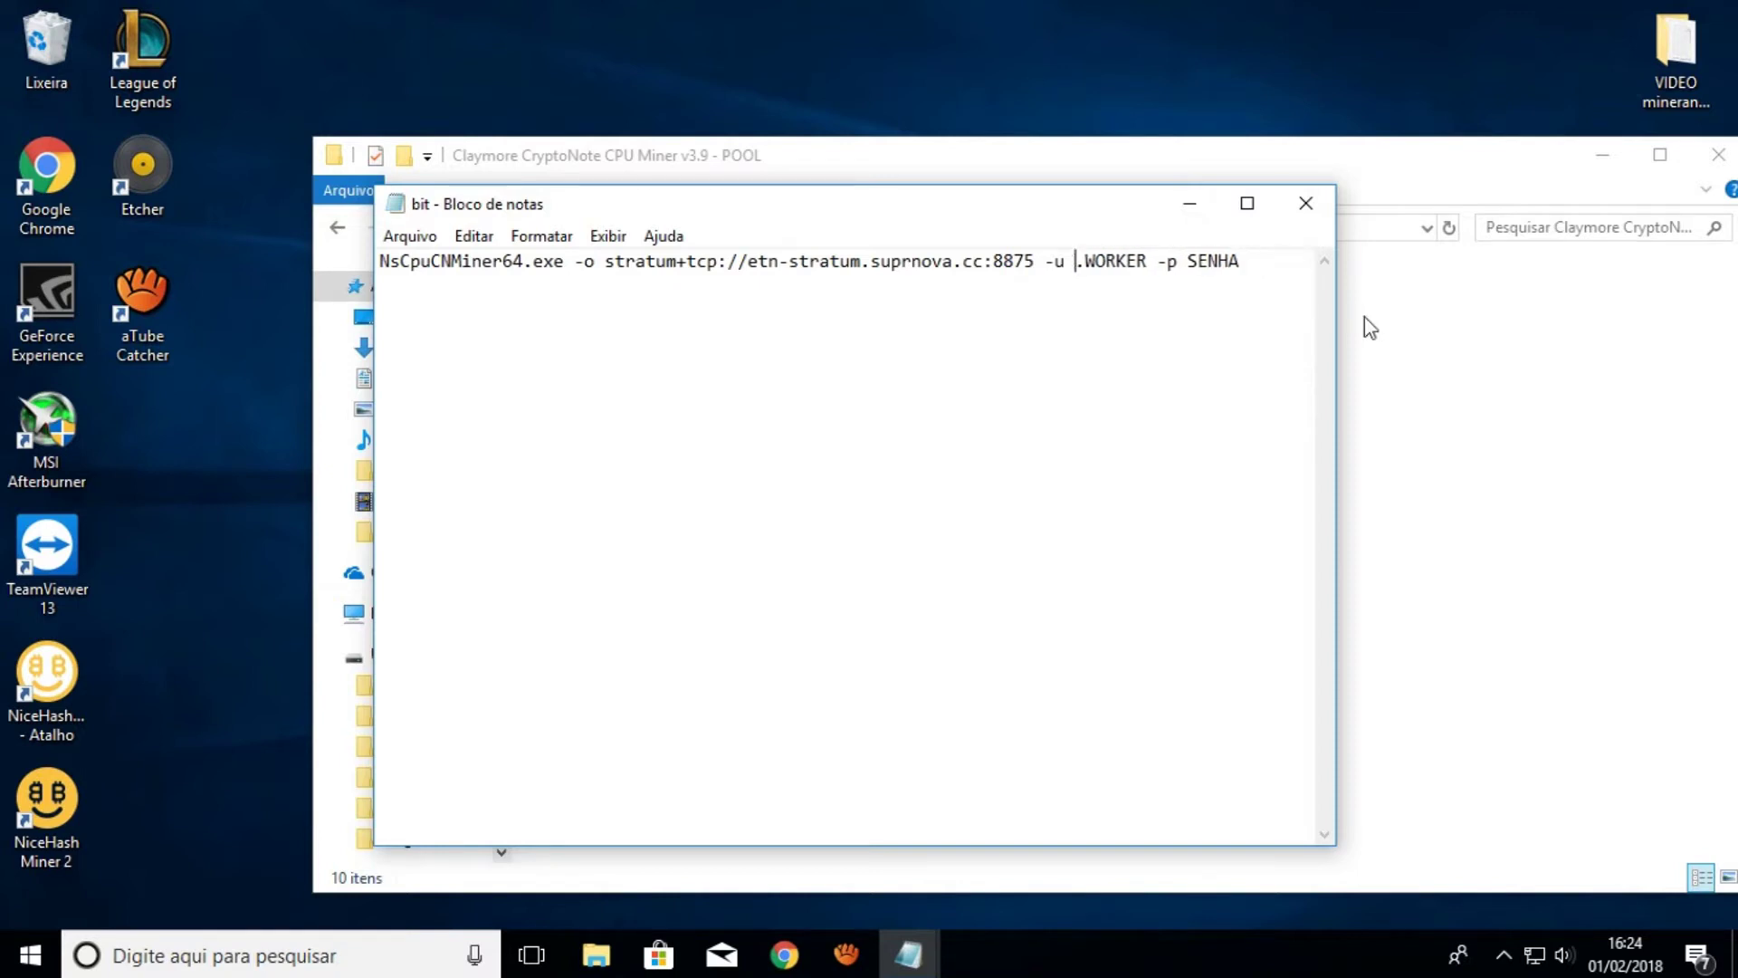
{"action": "type", "text": "vinoplay"}
{"action": "key", "text": "Right"}
{"action": "key", "text": "Delete"}
{"action": "key", "text": "Delete"}
{"action": "key", "text": "Delete"}
{"action": "key", "text": "Delete"}
{"action": "key", "text": "Delete"}
{"action": "key", "text": "Delete"}
{"action": "type", "text": "bit"}
{"action": "key", "text": "Right"}
{"action": "key", "text": "Right"}
{"action": "key", "text": "Right"}
{"action": "key", "text": "Delete"}
{"action": "key", "text": "Delete"}
{"action": "key", "text": "Delete"}
{"action": "key", "text": "Delete"}
{"action": "key", "text": "Delete"}
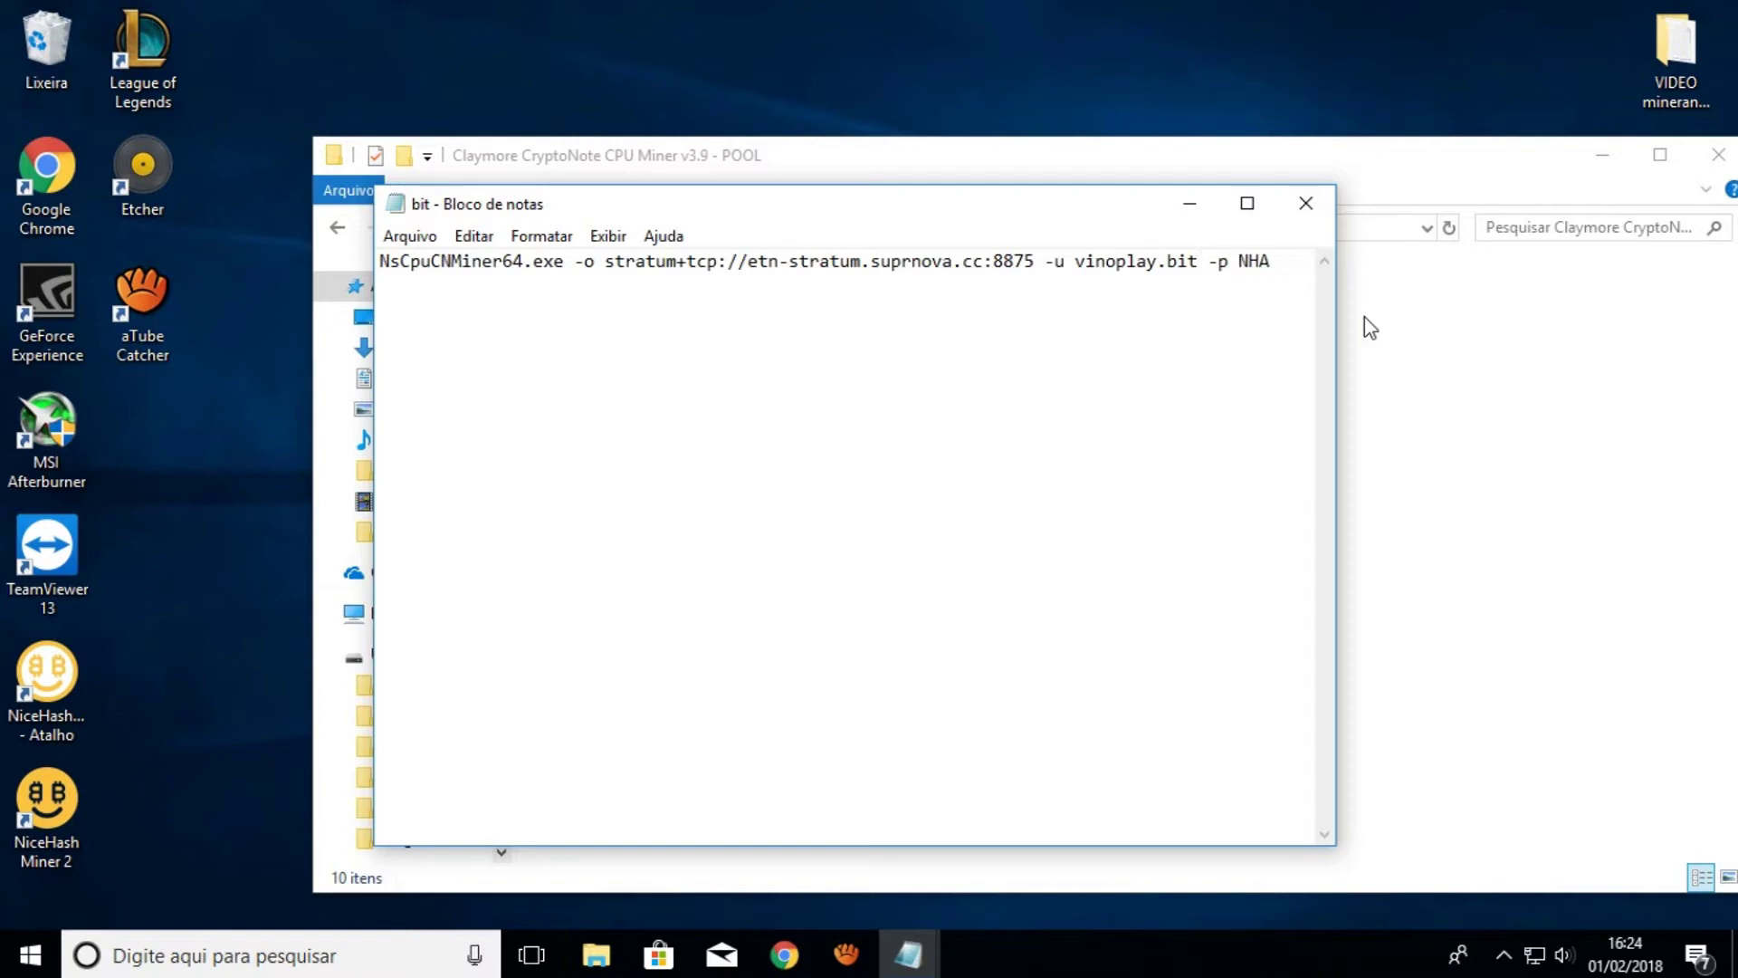
{"action": "type", "text": "1"}
{"action": "key", "text": "BackSpace"}
{"action": "left_click", "coordinate": [410, 235]}
Save the file as bit.bat with type Todos os arquivos, then close Notepad
{"action": "left_click", "coordinate": [476, 353]}
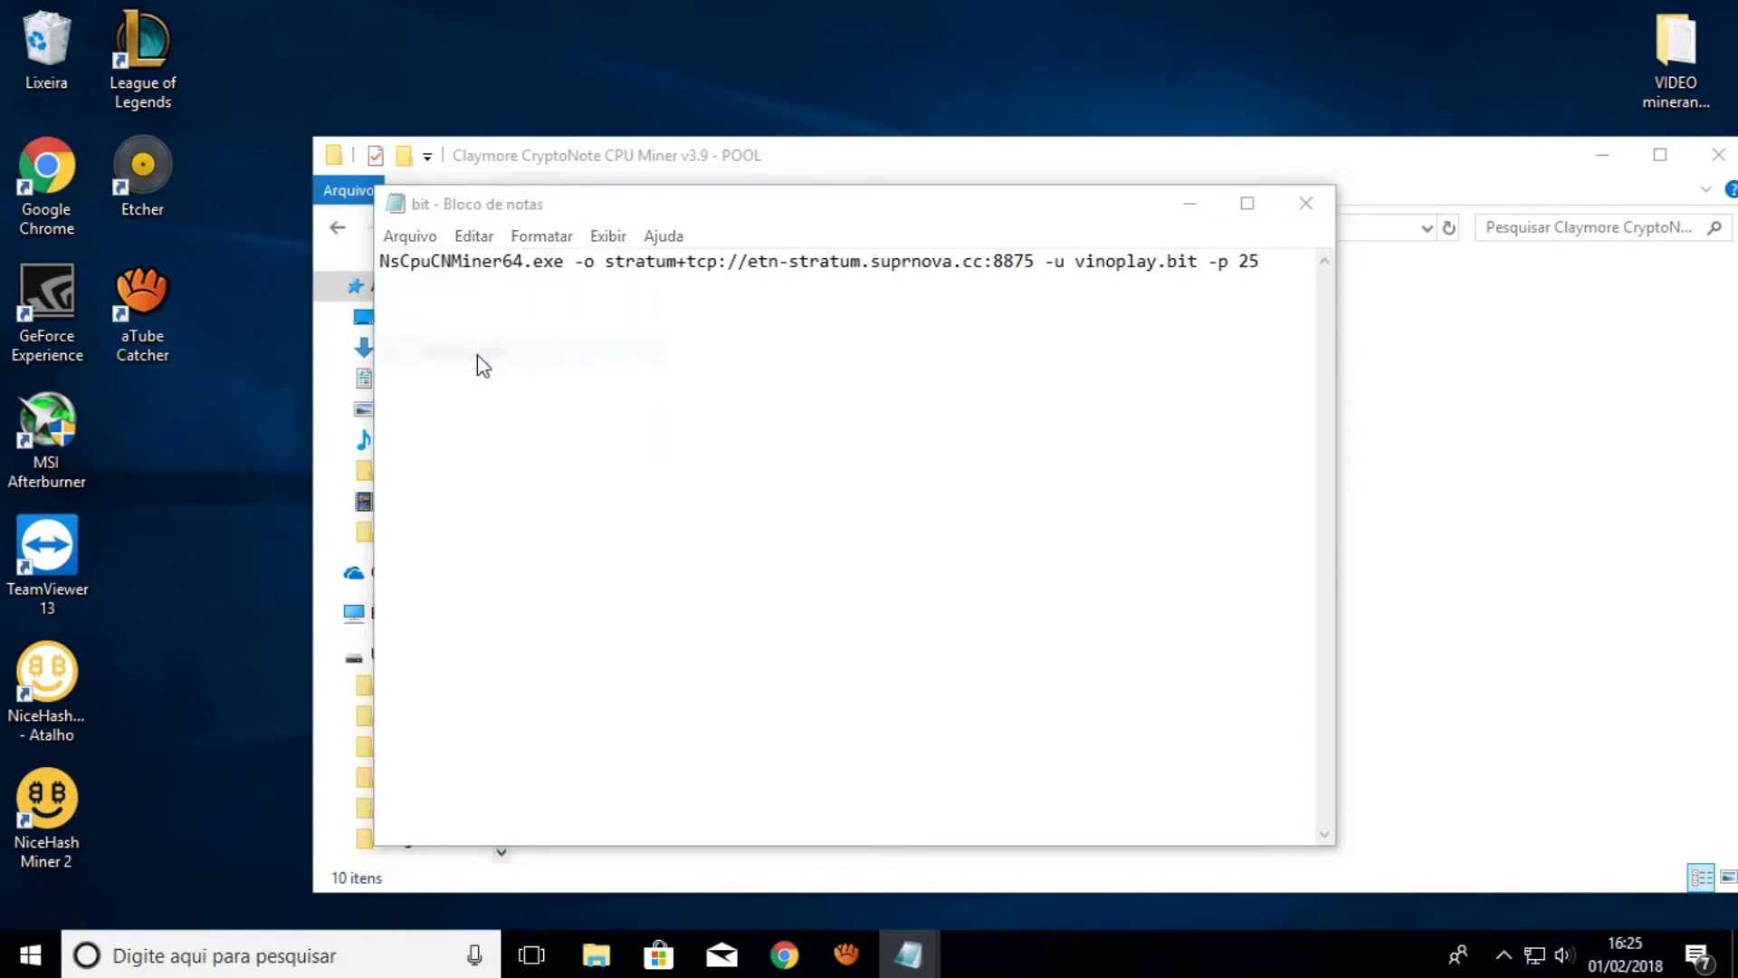
{"action": "left_click", "coordinate": [670, 767]}
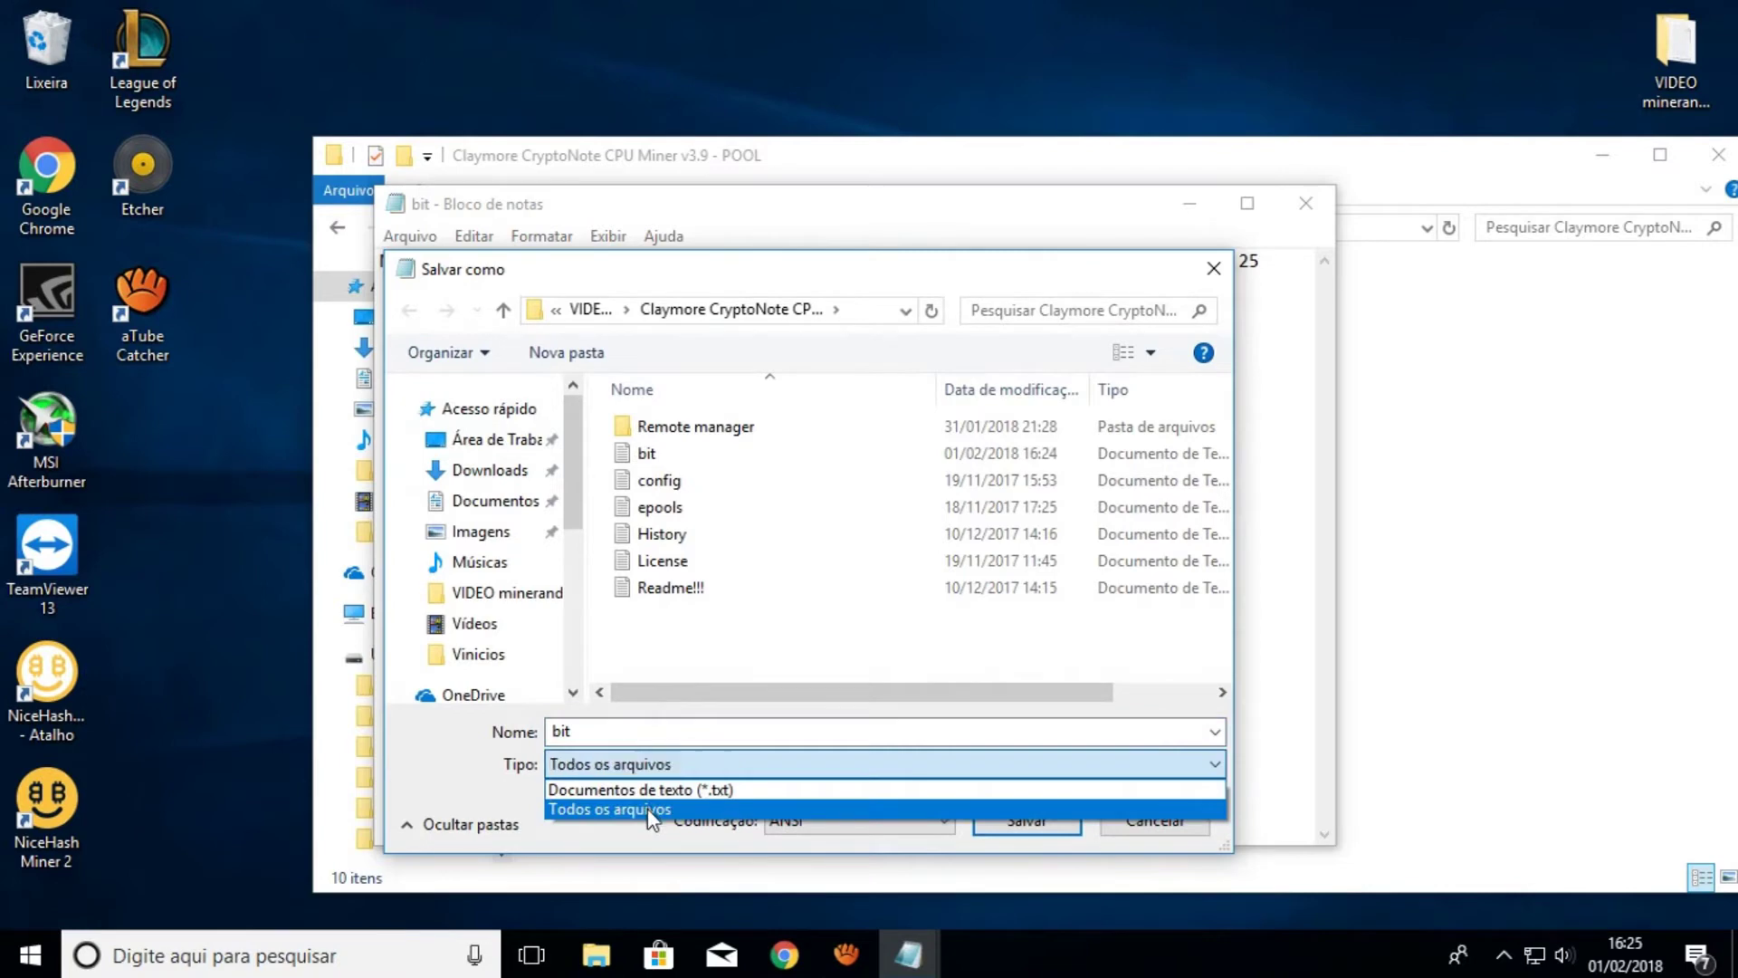
{"action": "left_click", "coordinate": [588, 806]}
{"action": "left_click", "coordinate": [626, 729]}
{"action": "type", "text": ".bat"}
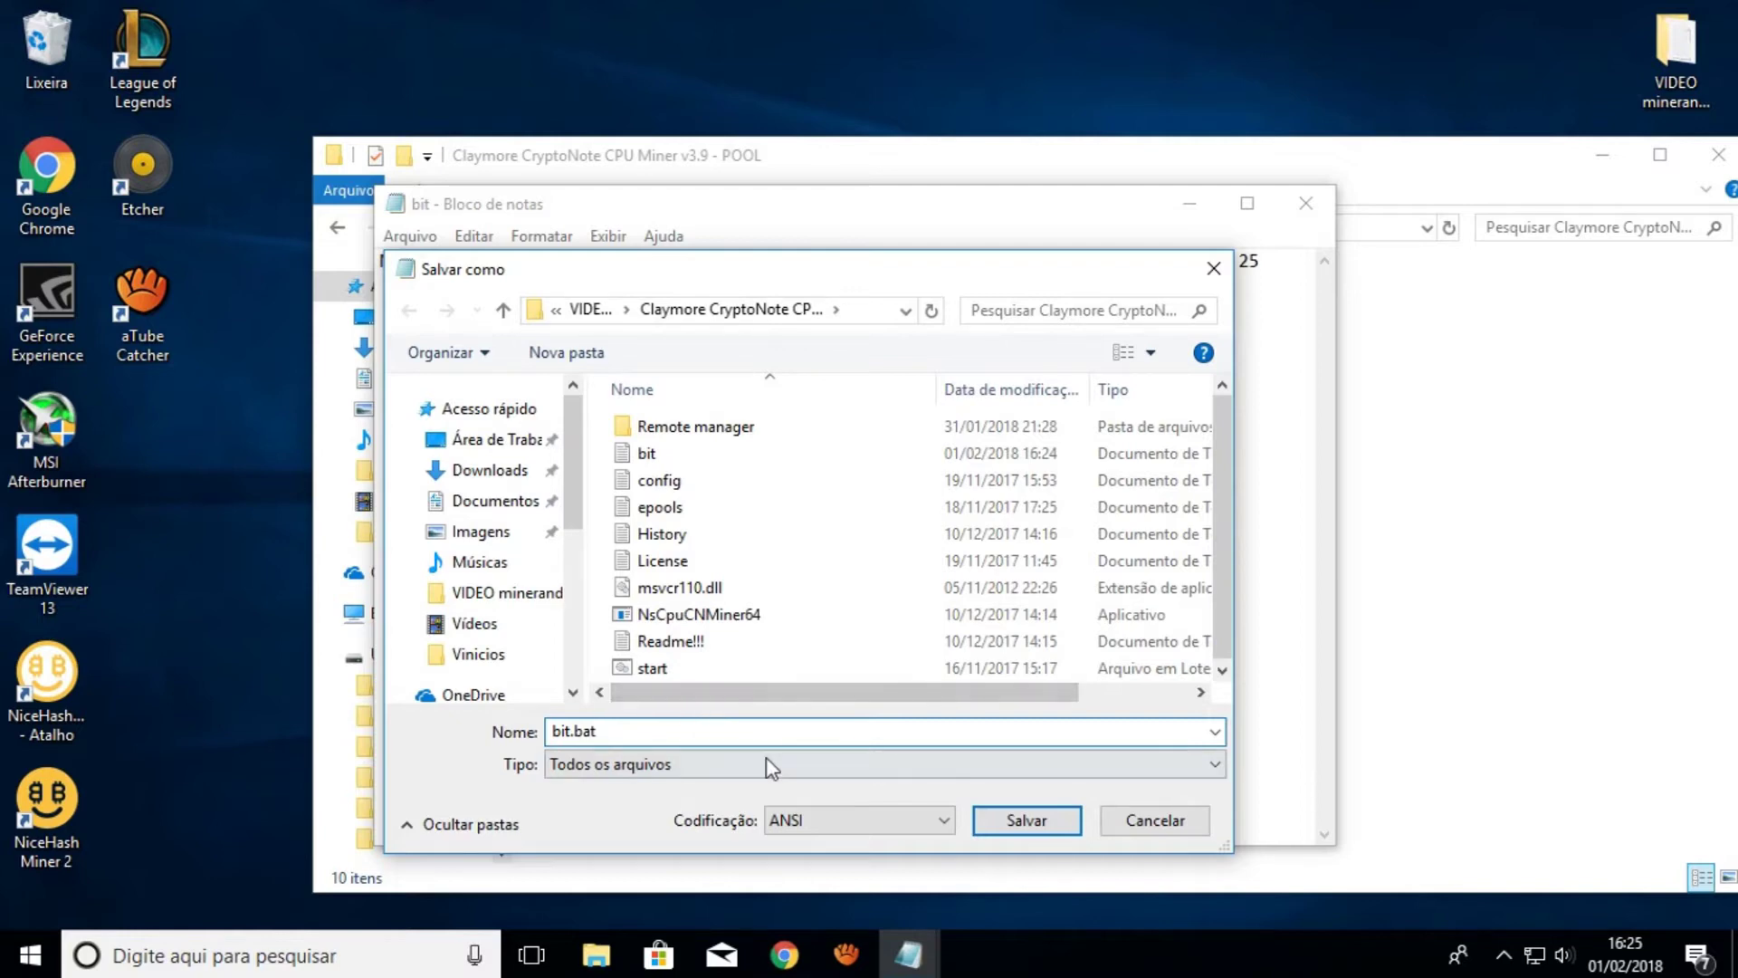
{"action": "left_click", "coordinate": [1025, 821]}
{"action": "left_click", "coordinate": [1313, 206]}
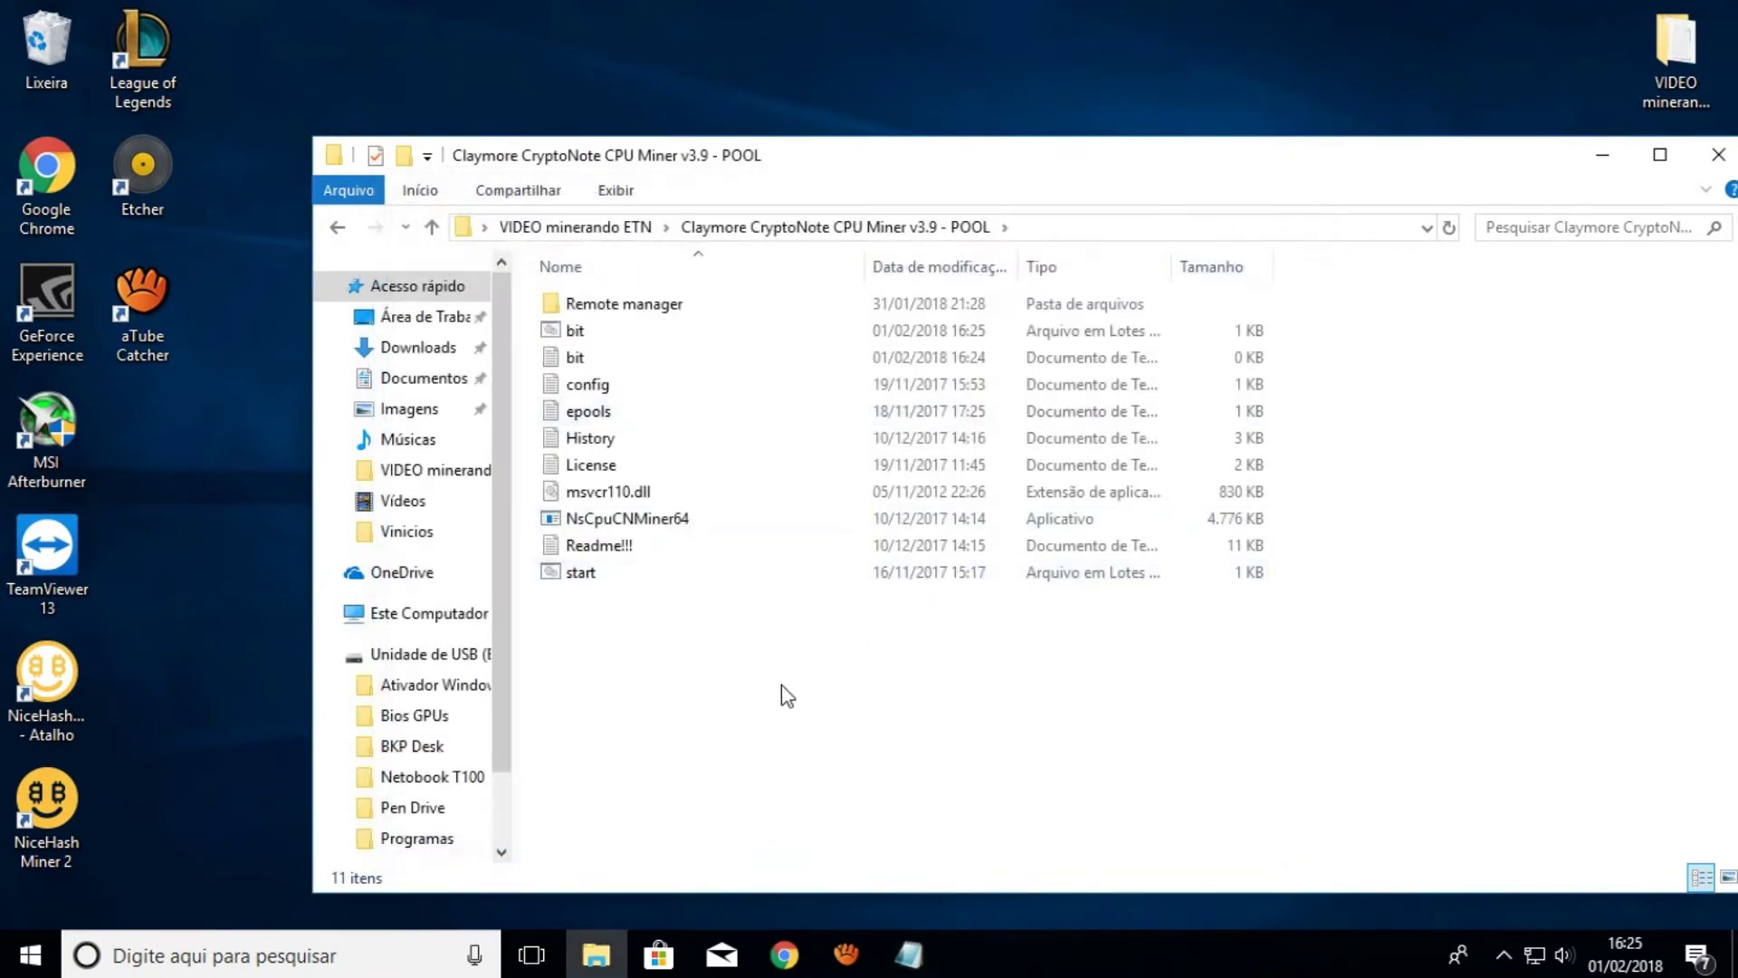
Run bit.bat, confirm the miner connects to the Suprnova stratum at 119 h/s, then close it
{"action": "left_click", "coordinate": [578, 337]}
{"action": "double_click", "coordinate": [577, 335]}
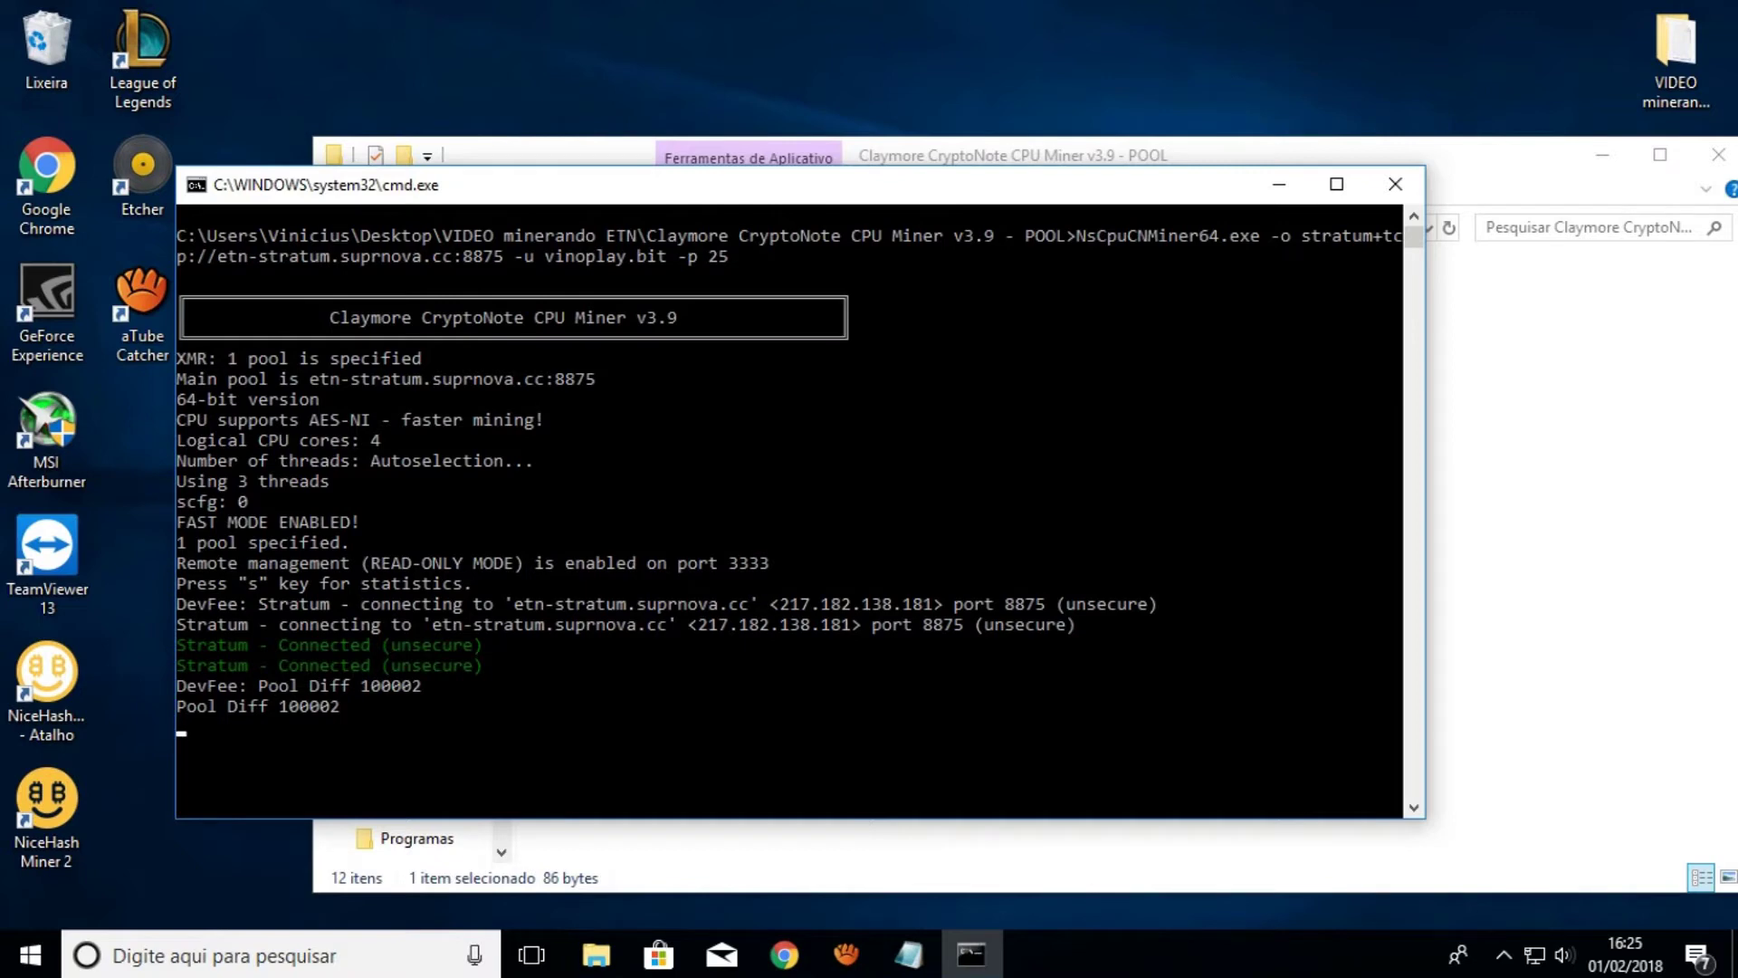
{"action": "left_click", "coordinate": [1459, 547]}
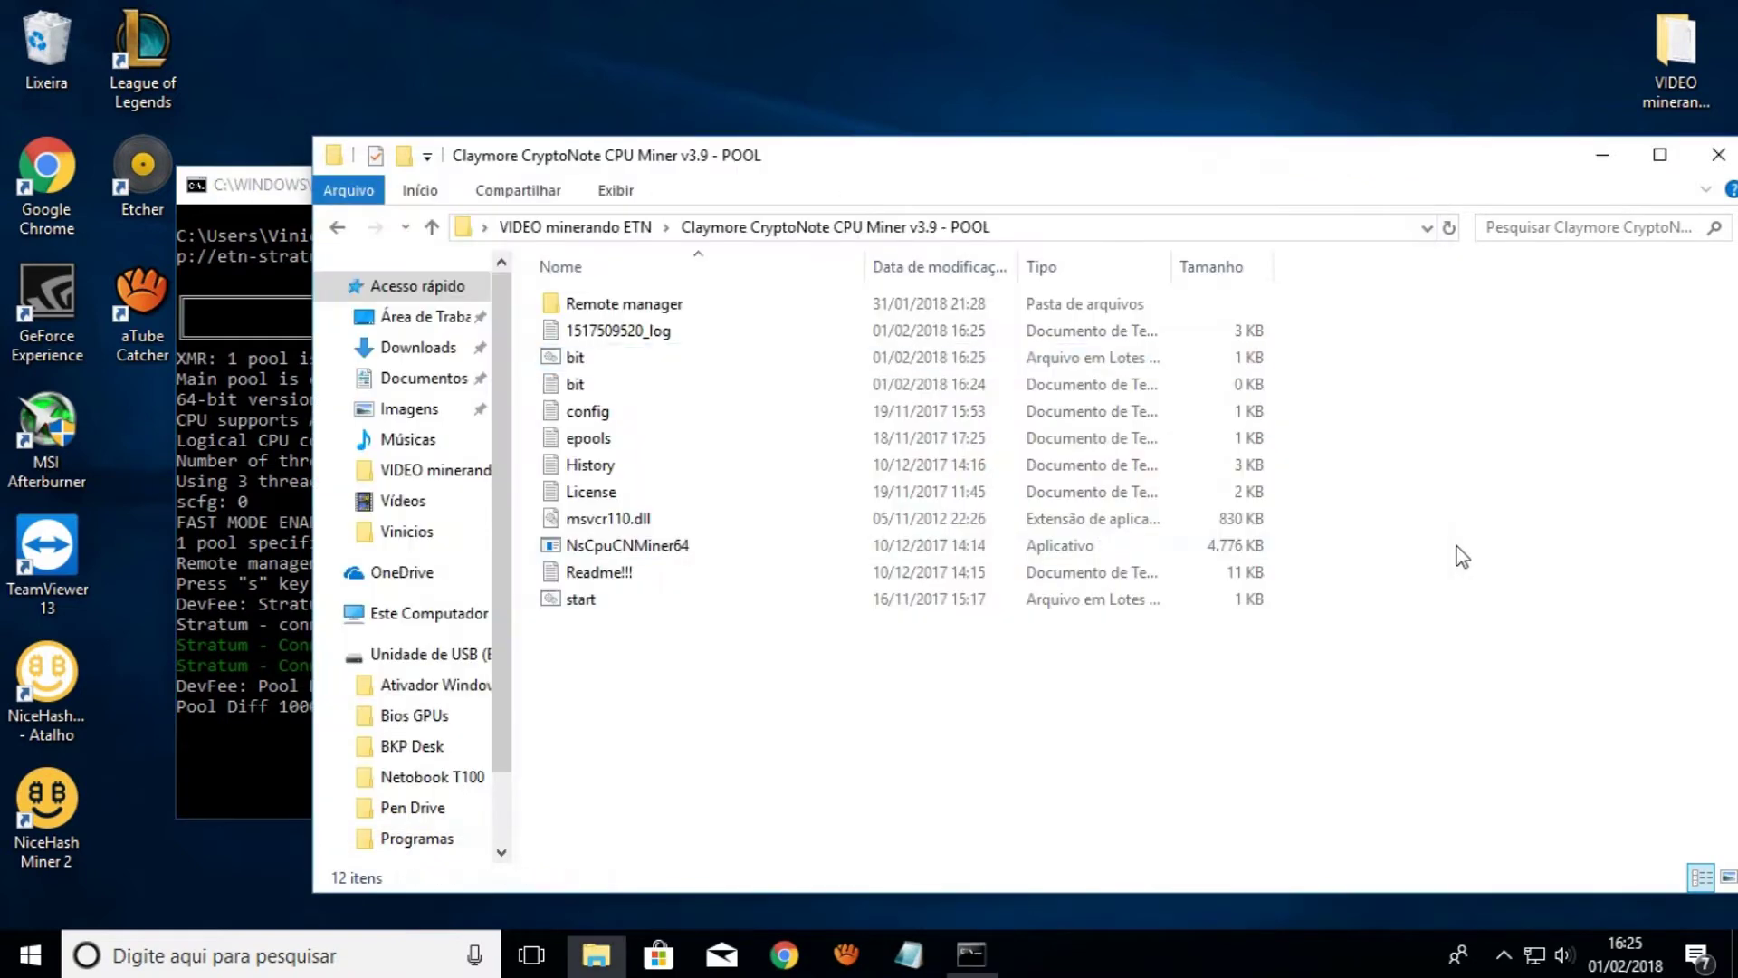
{"action": "left_click", "coordinate": [268, 195]}
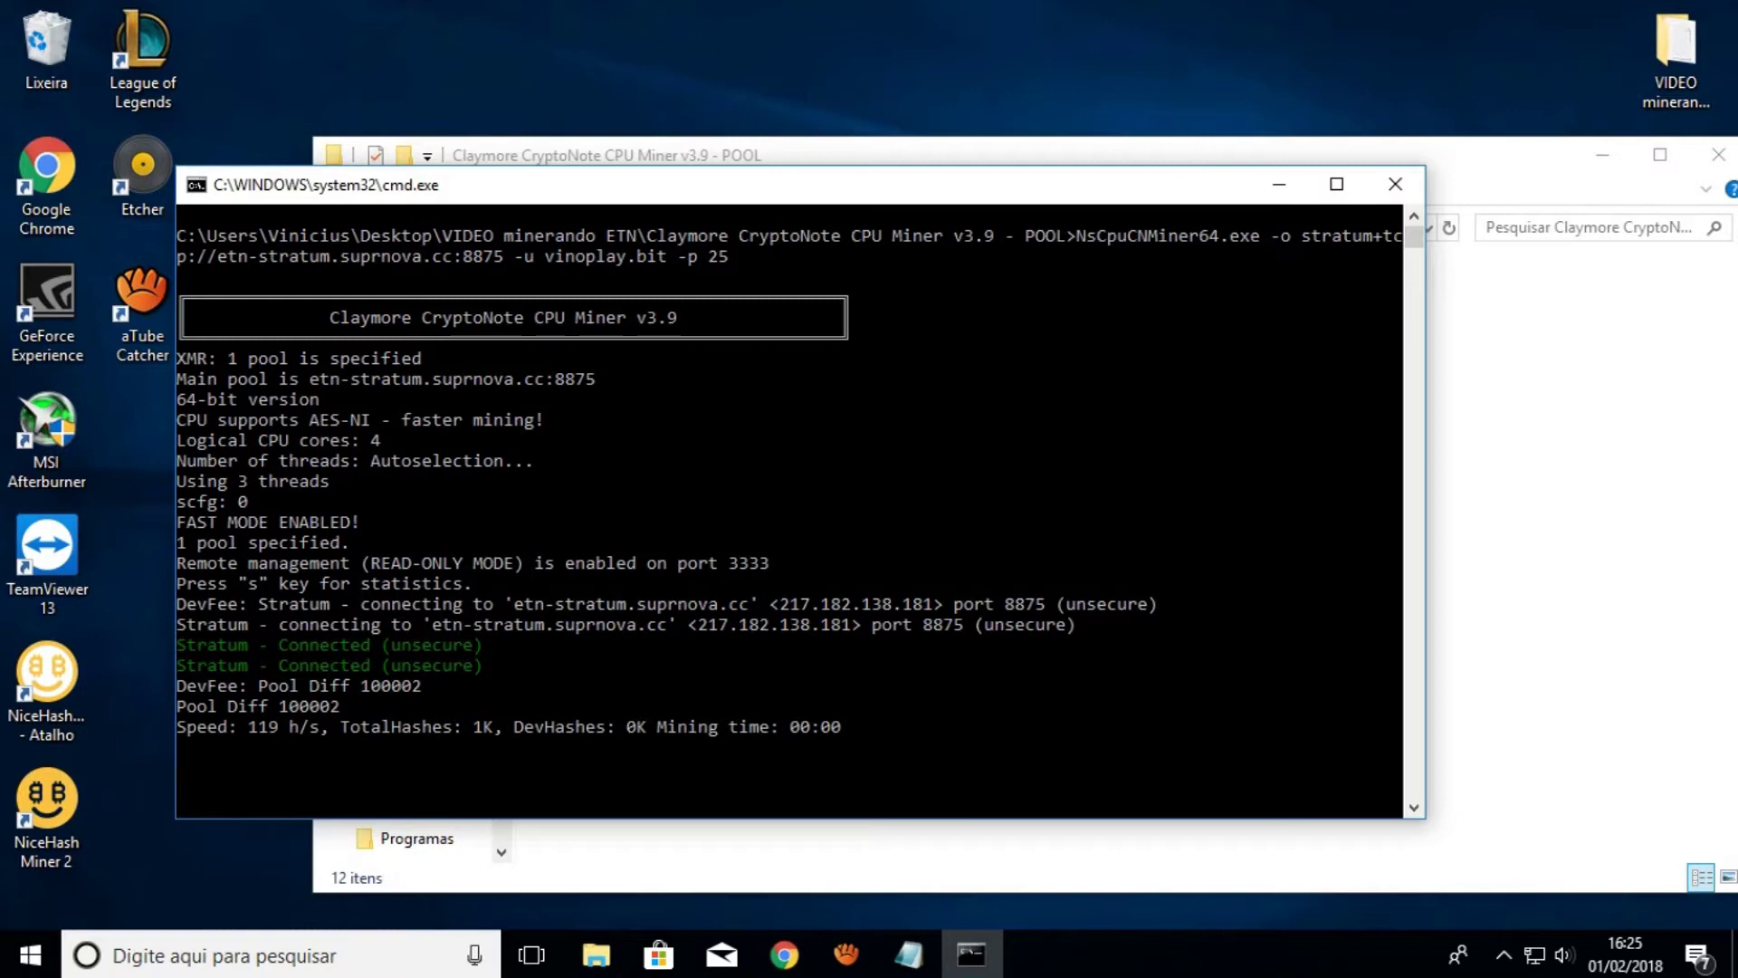
{"action": "left_click", "coordinate": [1395, 184]}
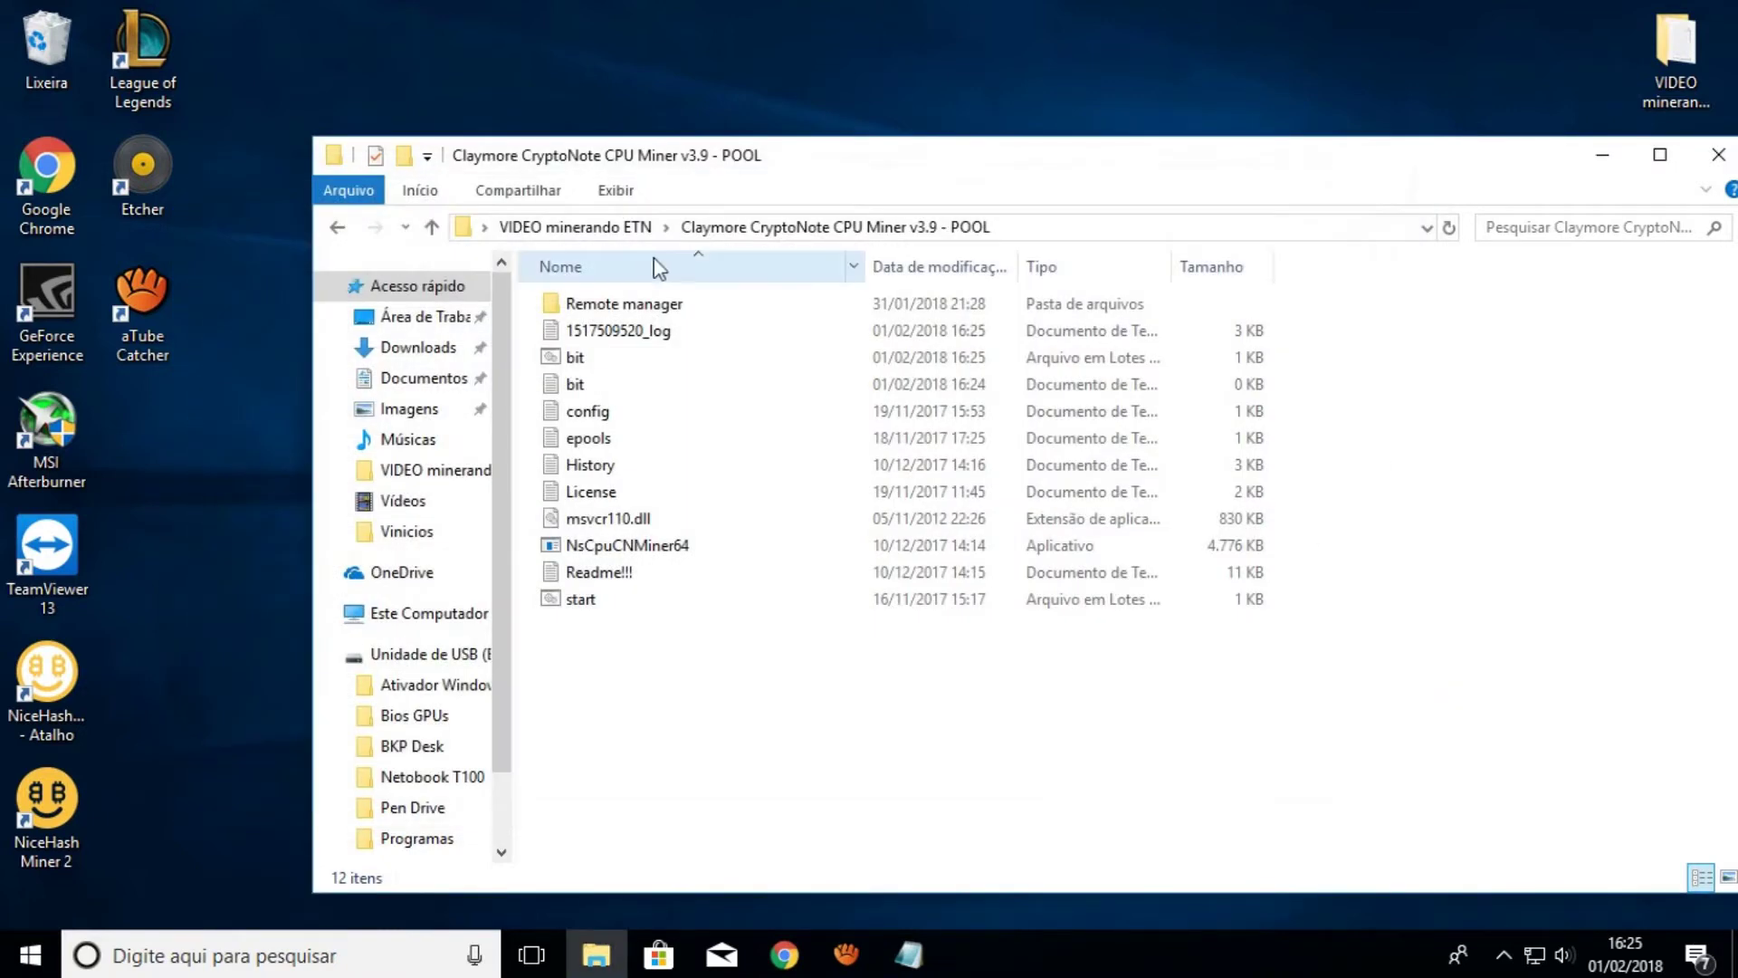
Open xmrig-2.4.4-gcc-win64's config.json in maximized Notepad and locate the pool url line
{"action": "left_click", "coordinate": [633, 228]}
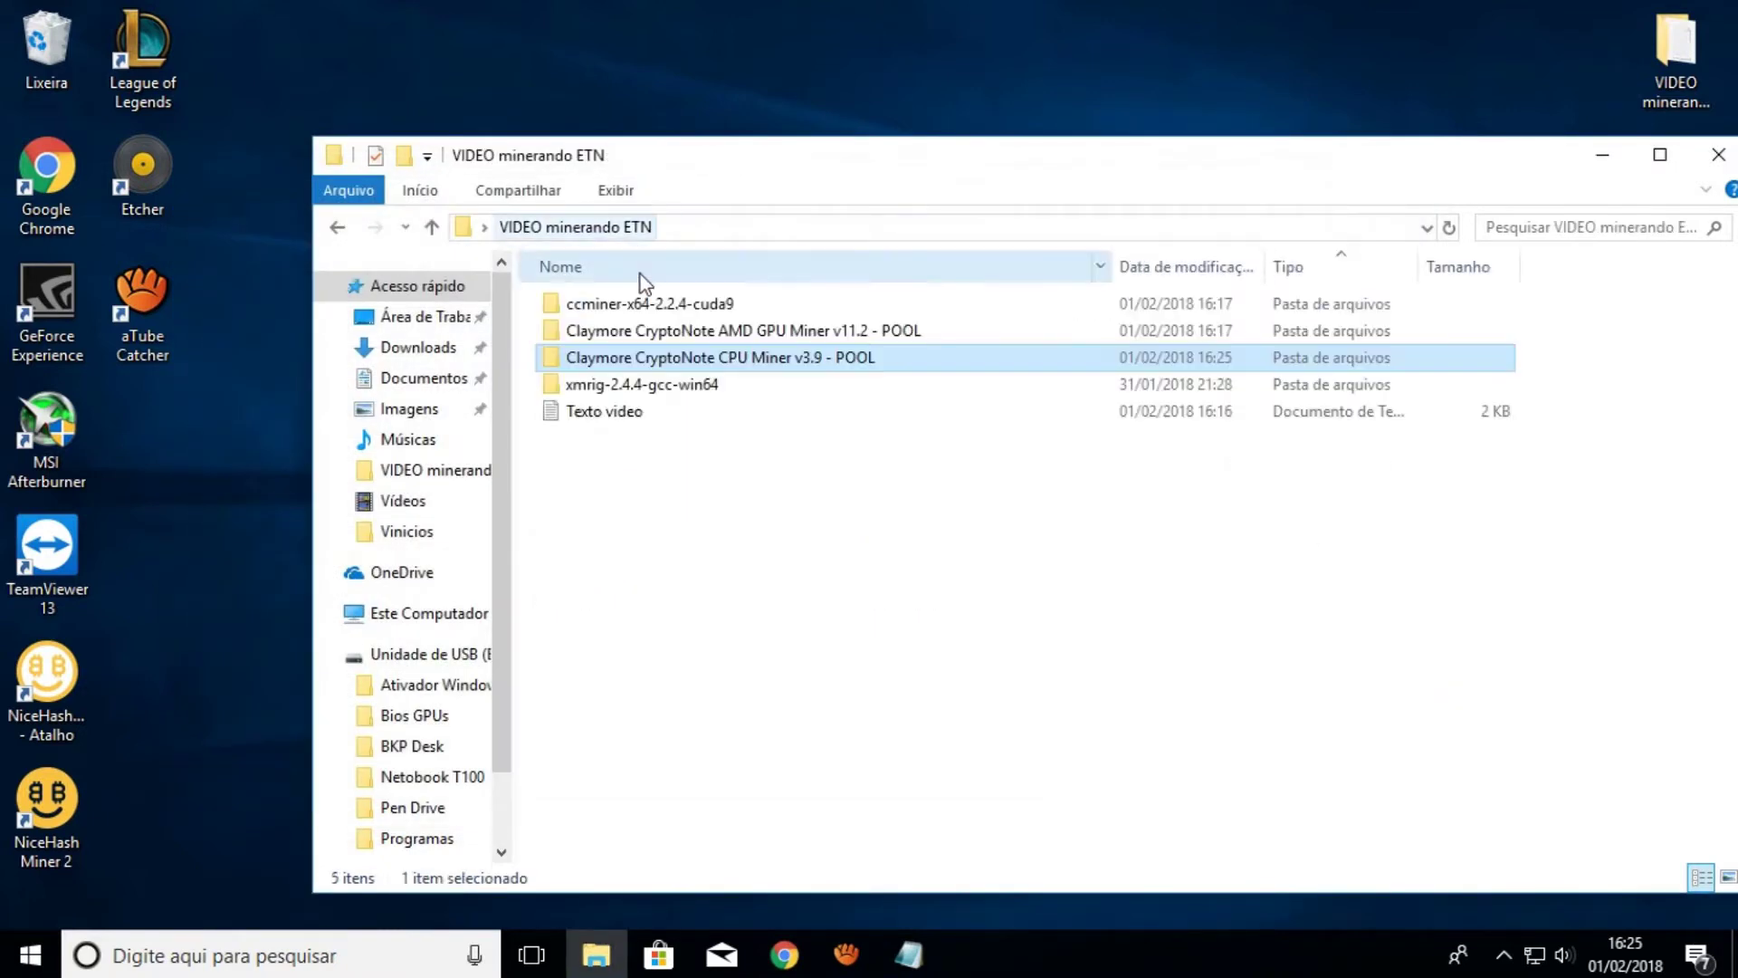
{"action": "double_click", "coordinate": [685, 387]}
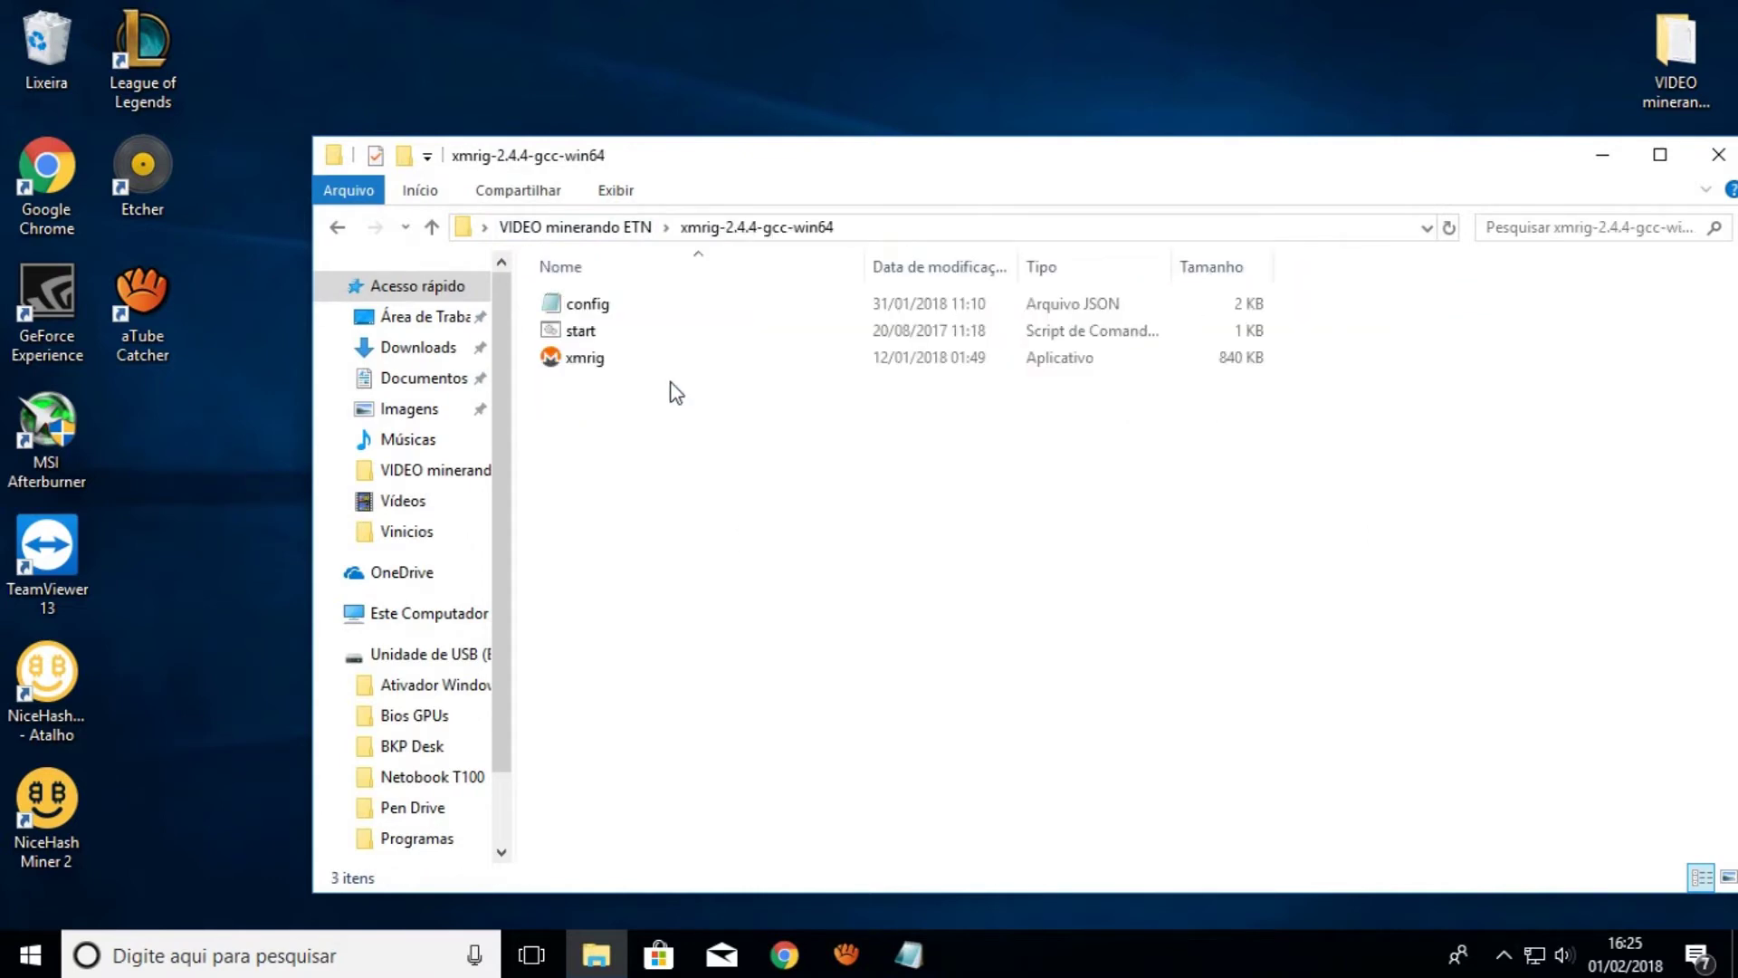
{"action": "right_click", "coordinate": [588, 304]}
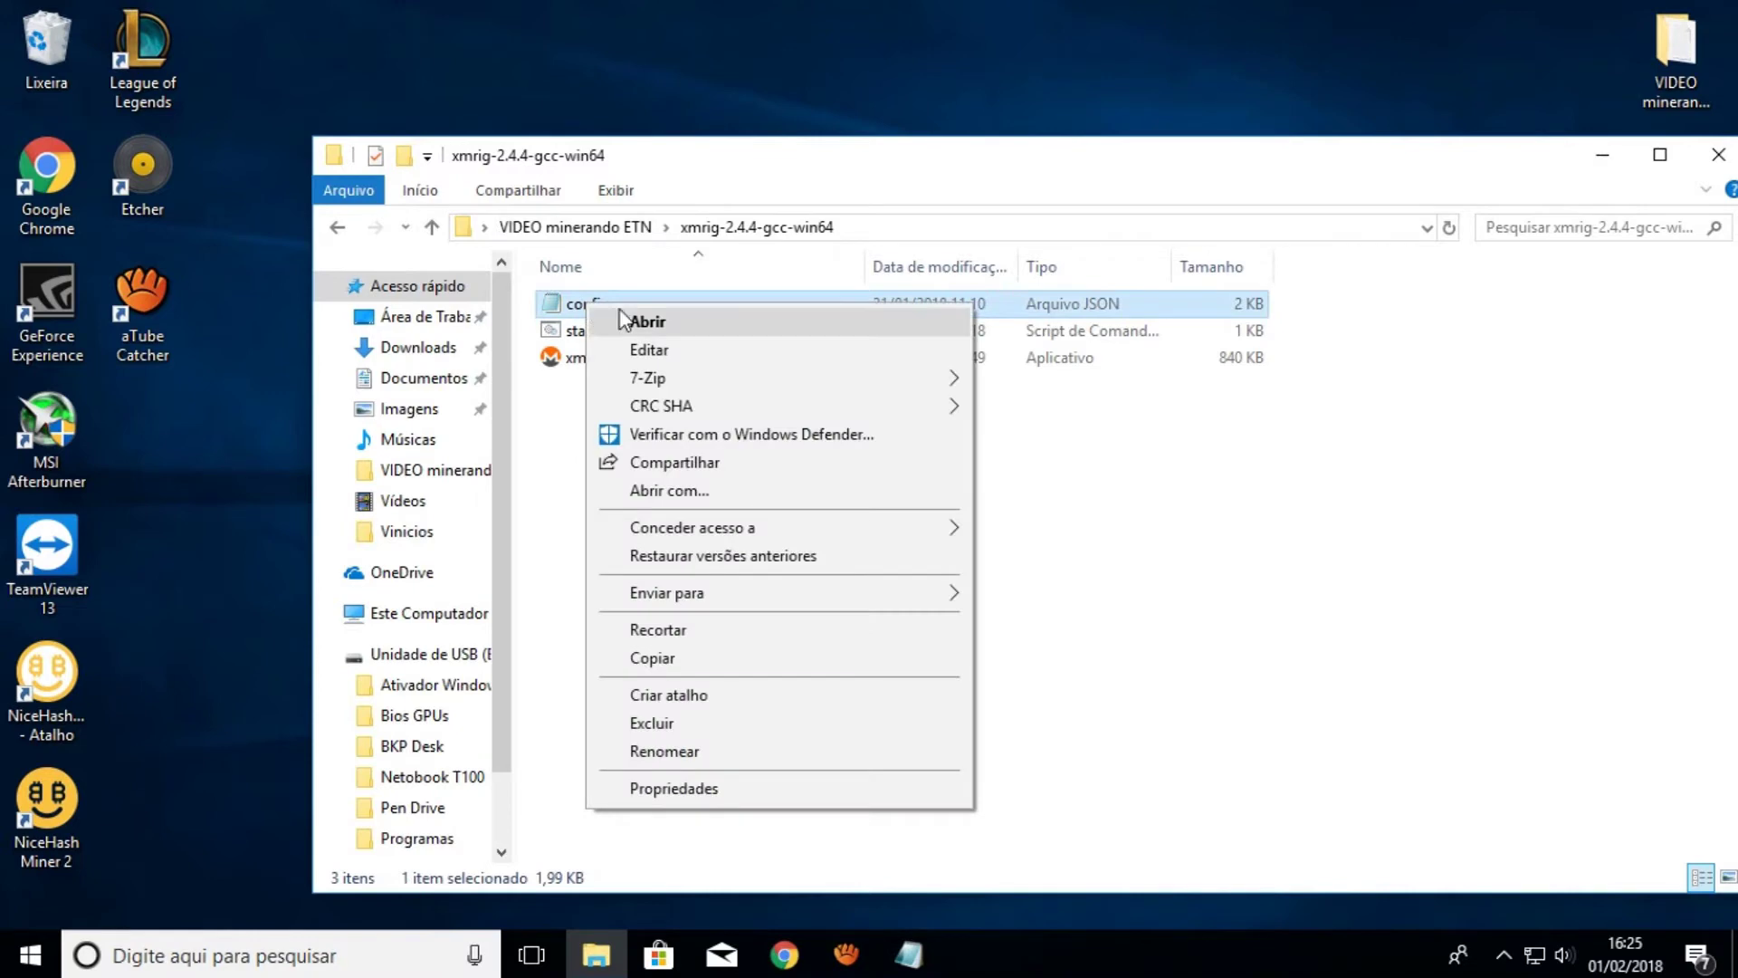
{"action": "left_click", "coordinate": [724, 490]}
{"action": "left_click", "coordinate": [727, 364]}
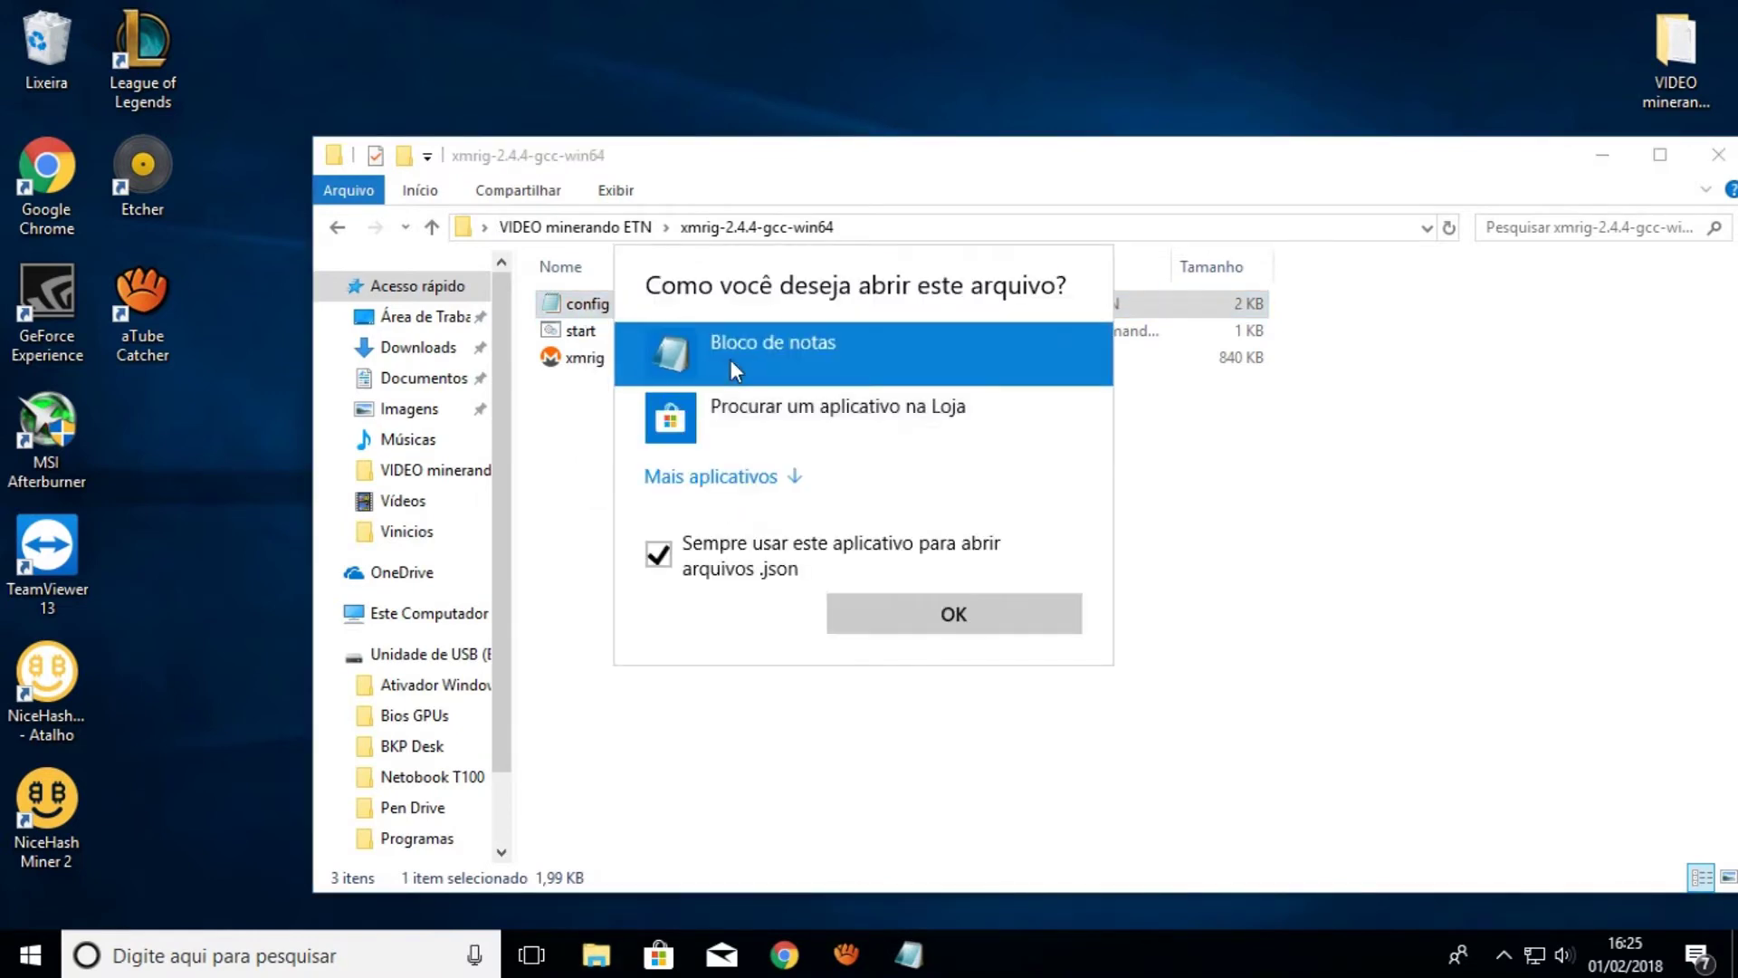
{"action": "left_click", "coordinate": [914, 605]}
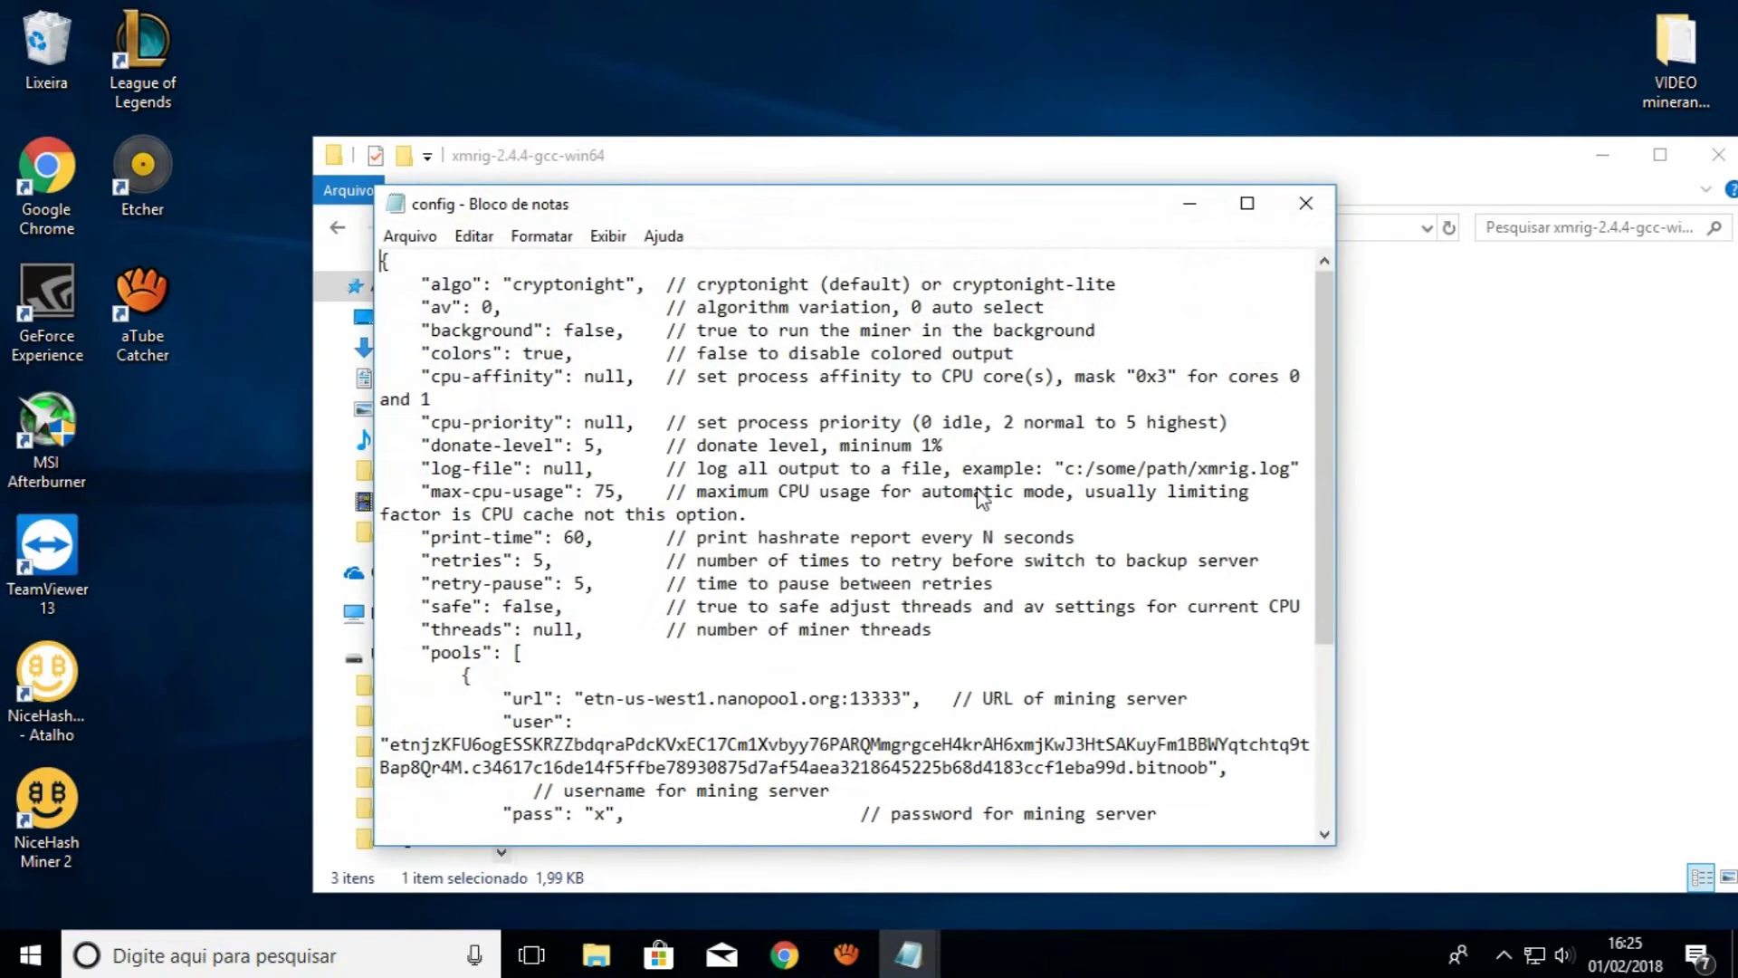
{"action": "left_click", "coordinate": [1251, 204]}
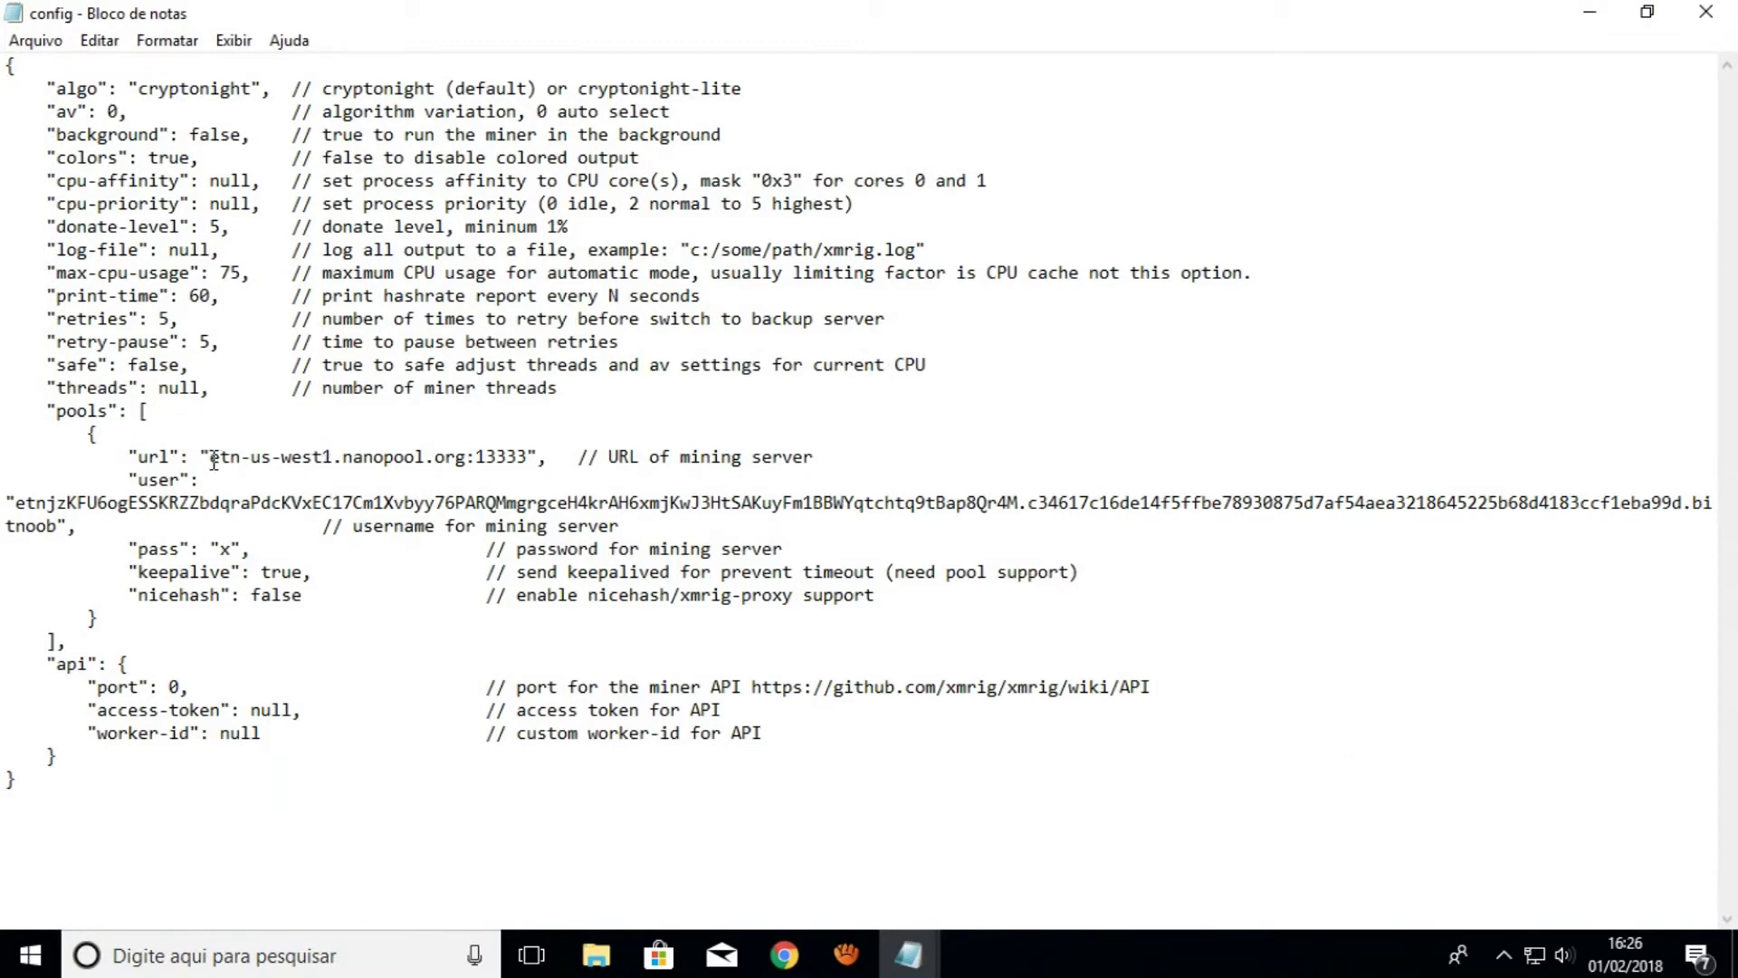
{"action": "left_click_drag", "start_coordinate": [213, 459], "coordinate": [387, 459]}
{"action": "left_click", "coordinate": [419, 457]}
{"action": "left_click", "coordinate": [215, 478]}
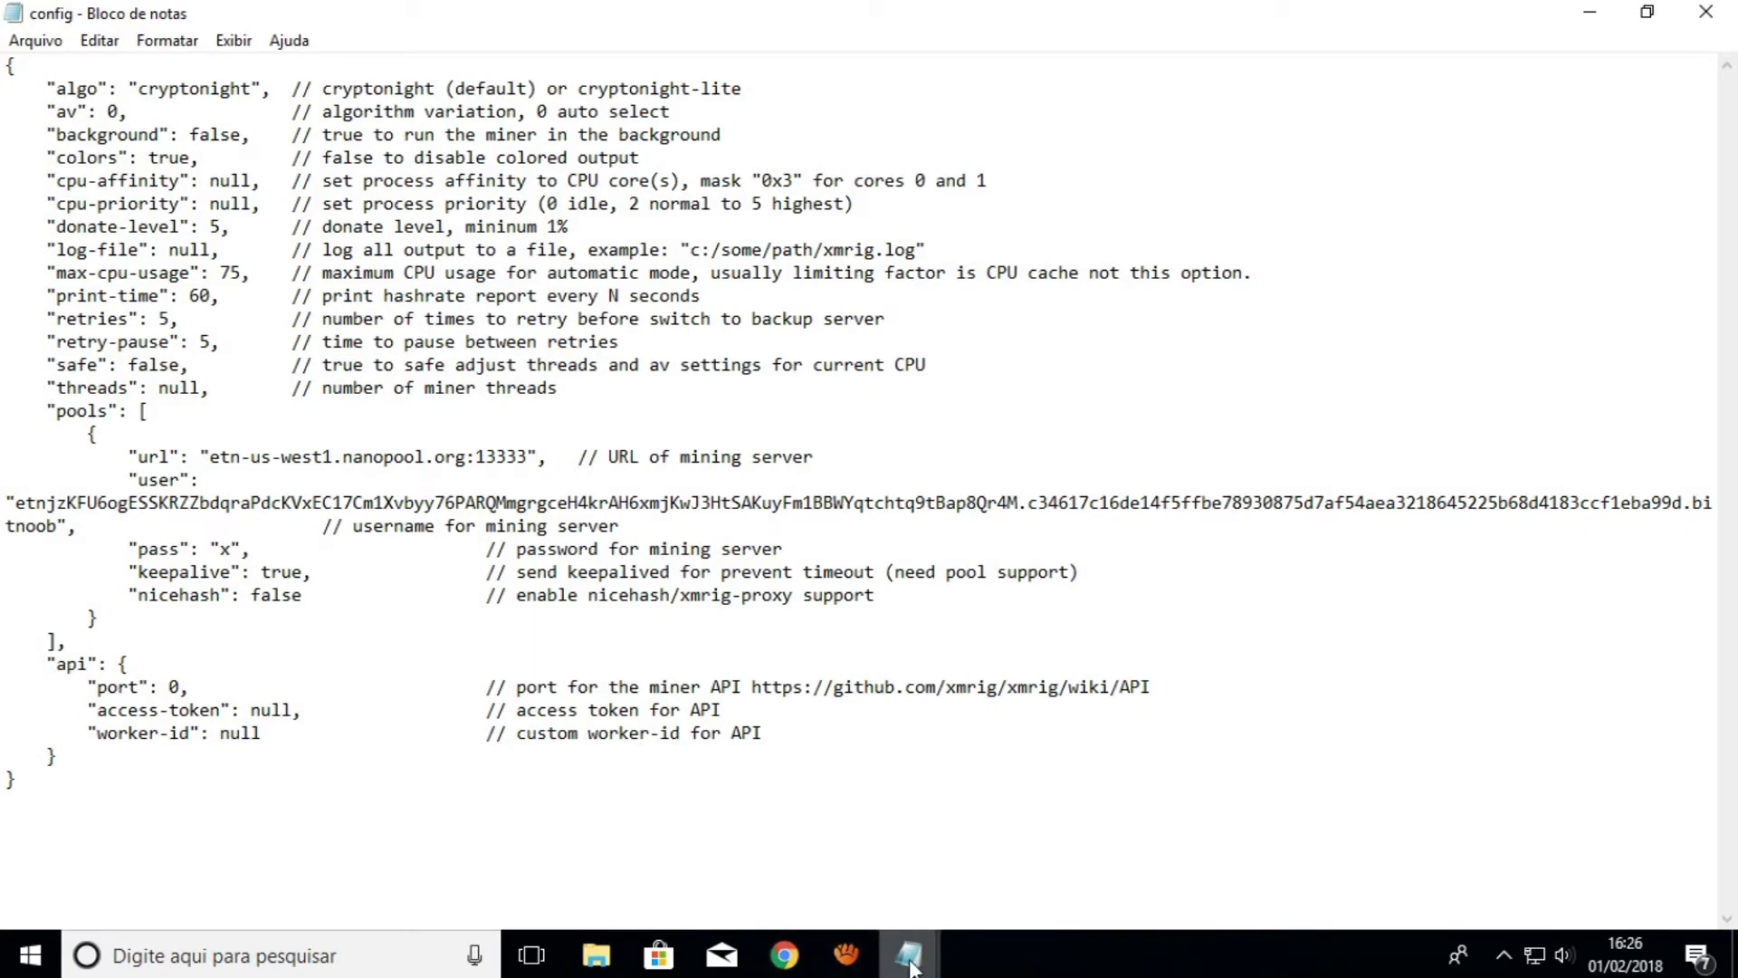
Select the STRATUM server address on Suprnova's Help > Getting Started page
{"action": "left_click", "coordinate": [784, 955]}
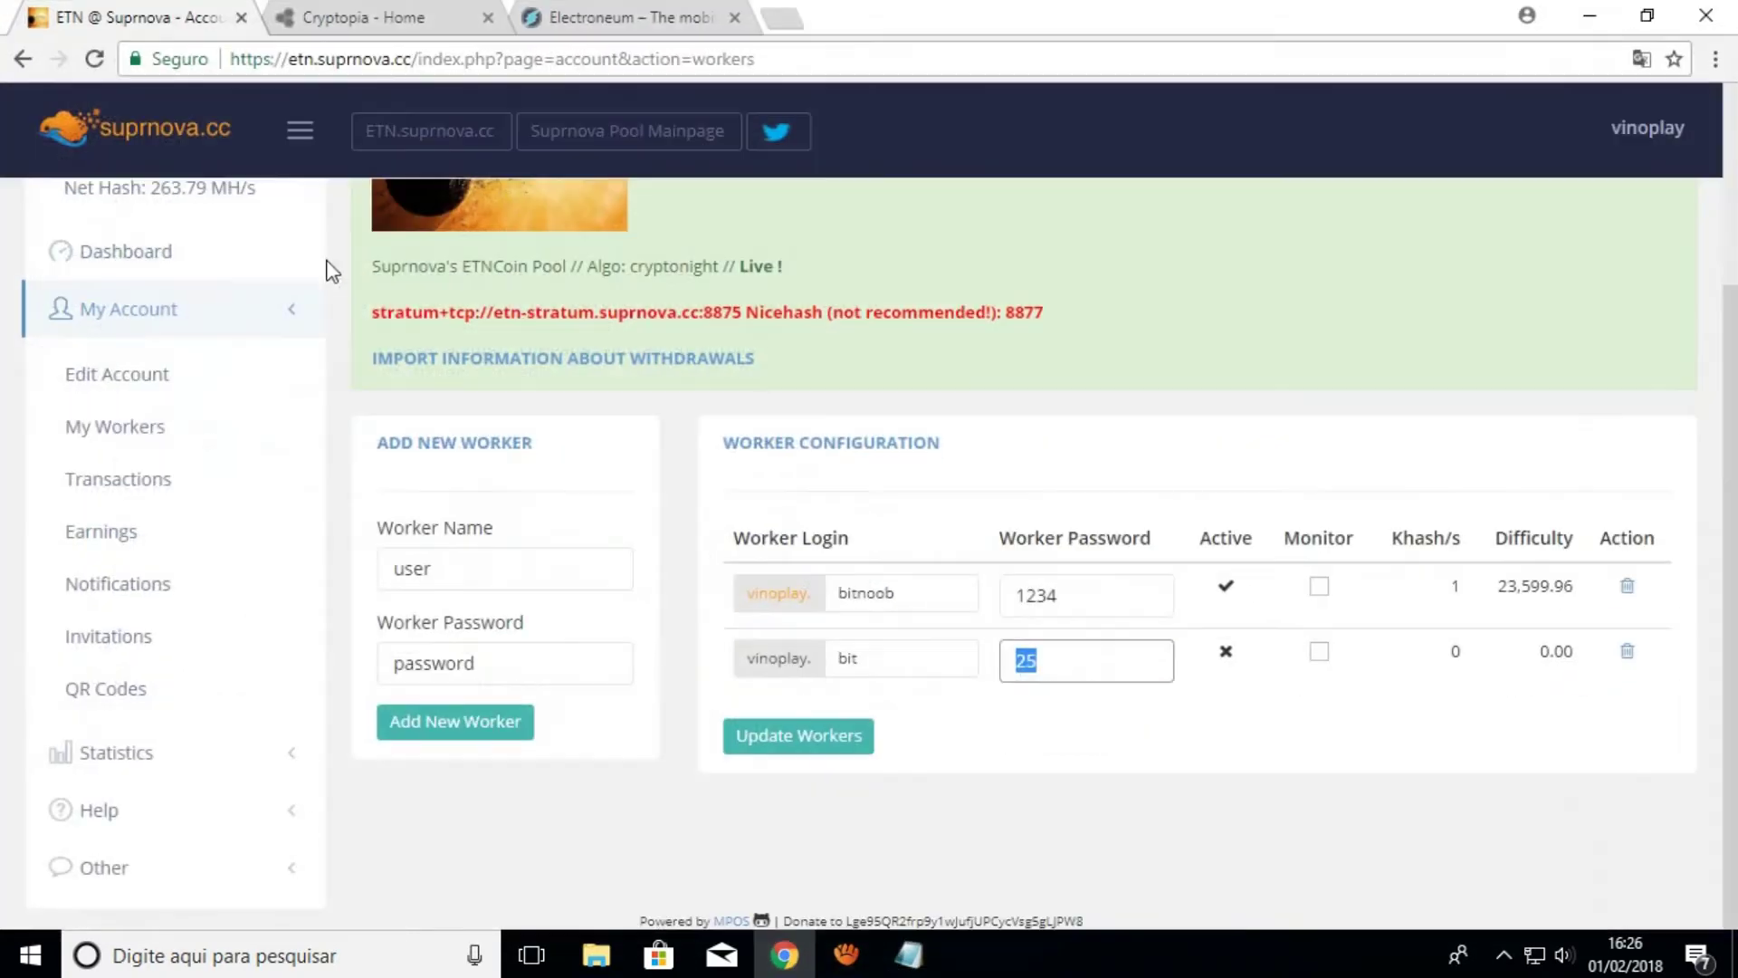
{"action": "left_click", "coordinate": [171, 810]}
{"action": "scroll", "coordinate": [168, 802], "scroll_direction": "down", "scroll_amount": 1}
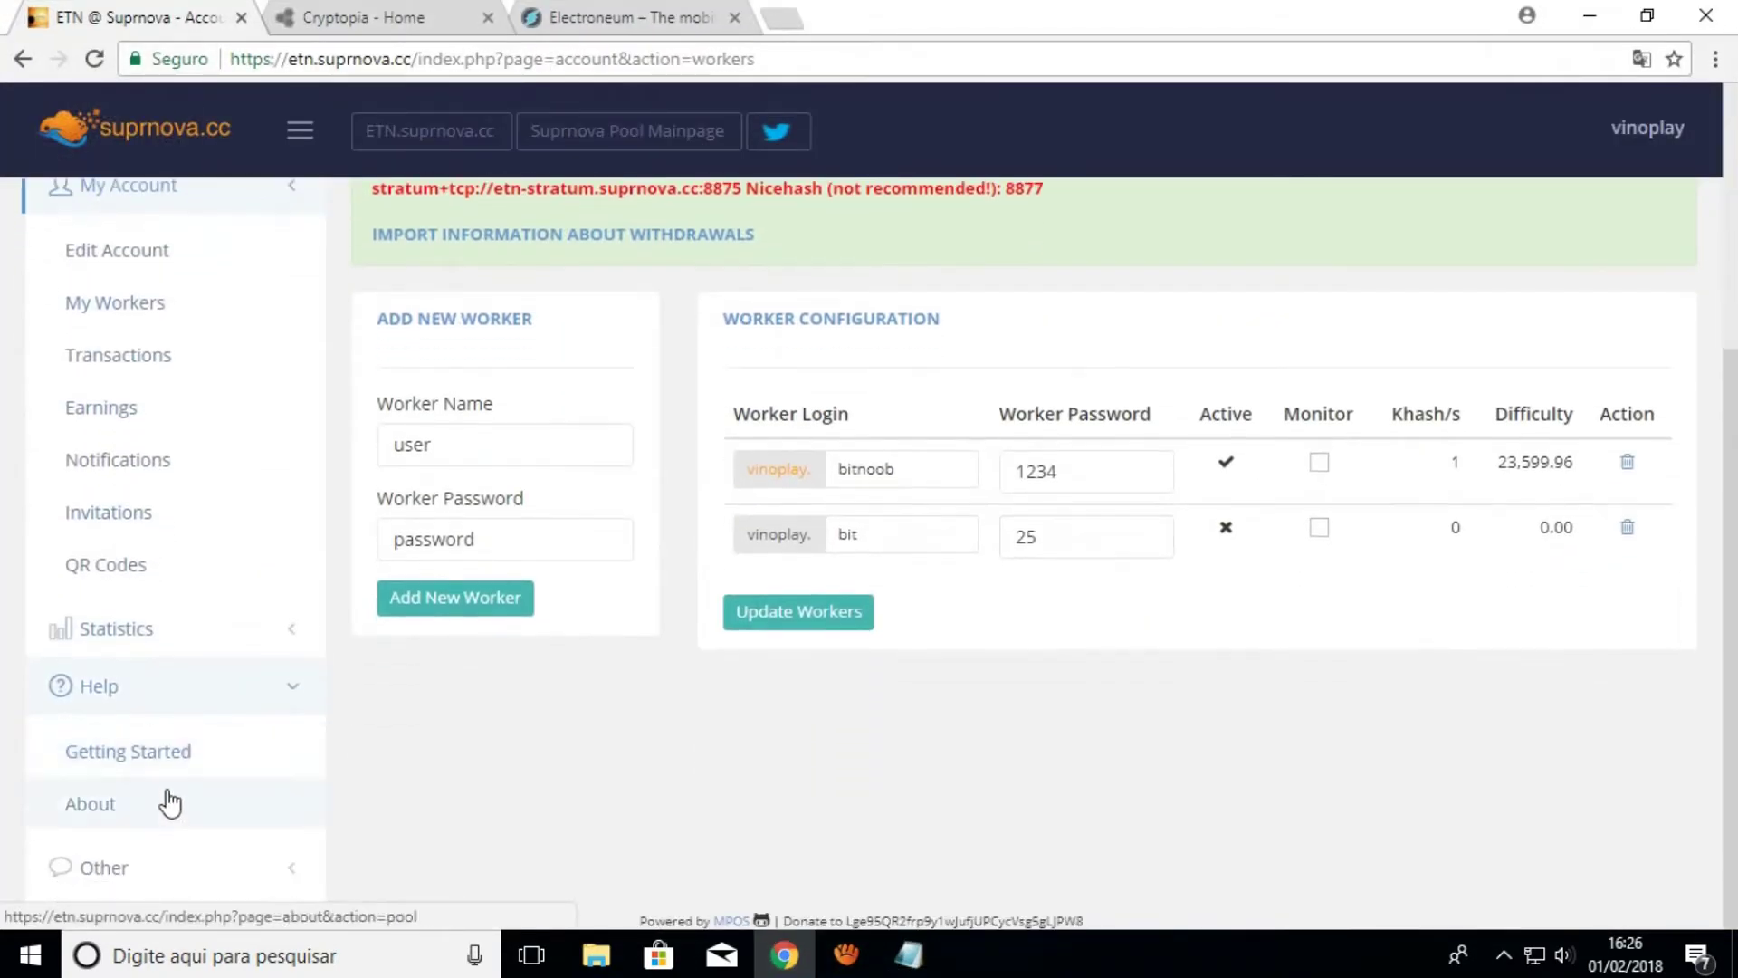
{"action": "left_click", "coordinate": [141, 763]}
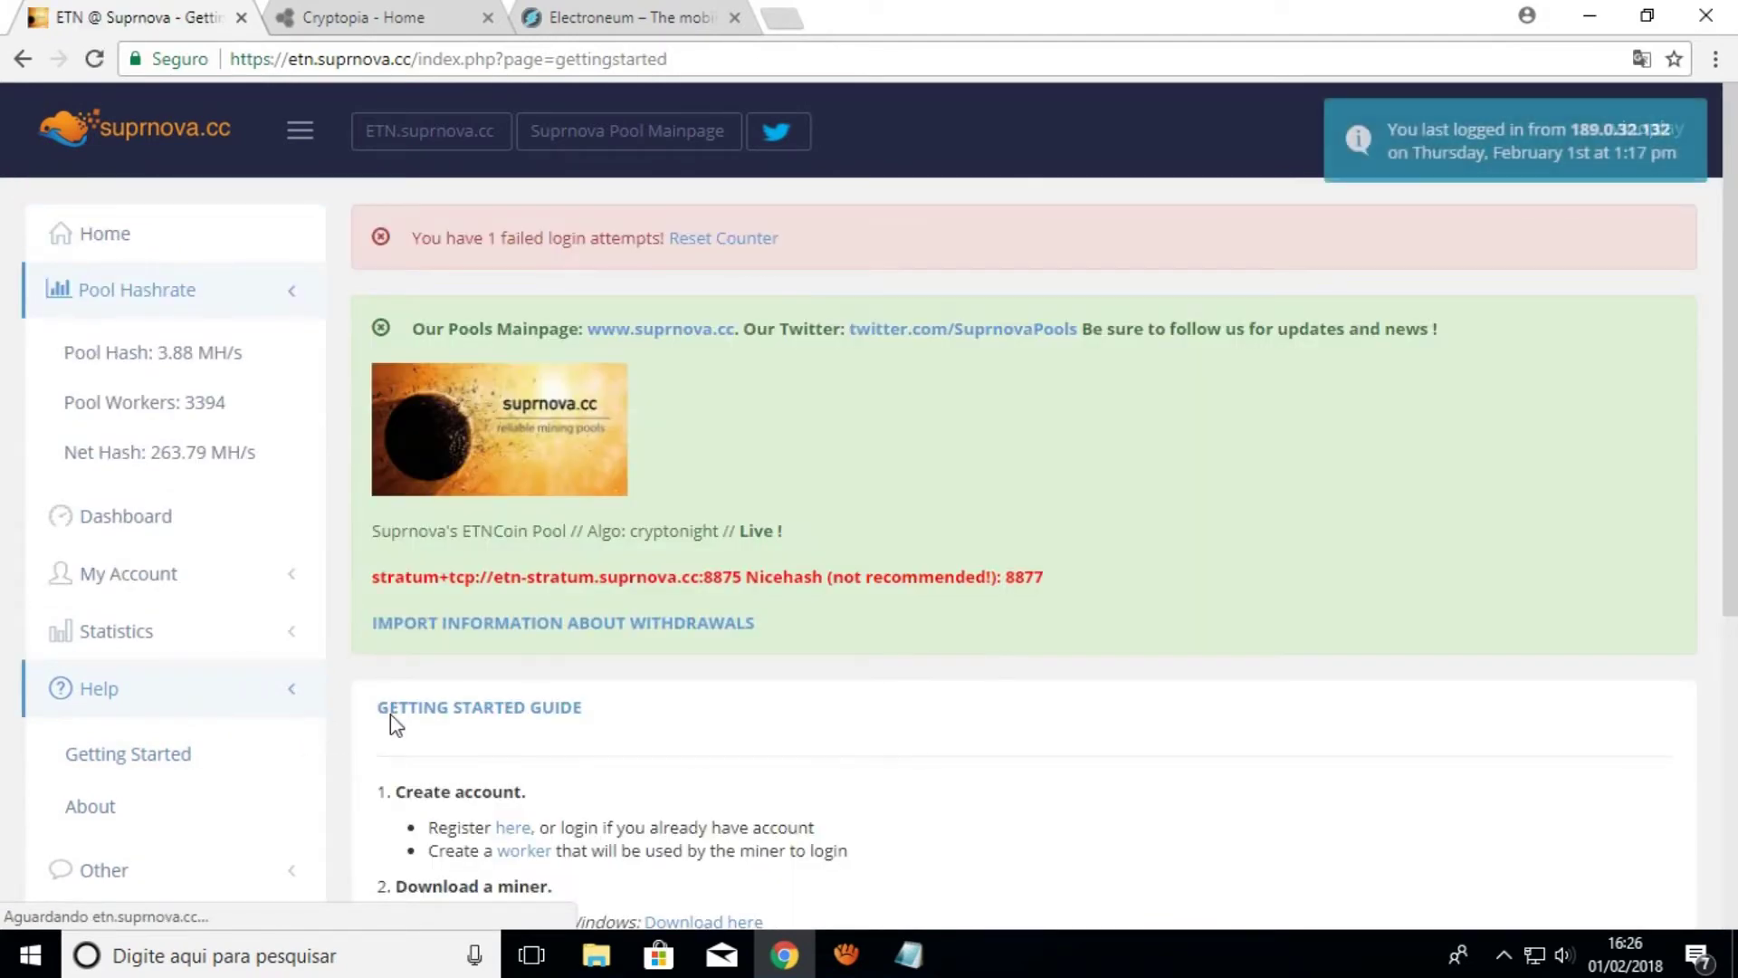
{"action": "scroll", "coordinate": [390, 714], "scroll_direction": "down", "scroll_amount": 3}
{"action": "triple_click", "coordinate": [769, 796]}
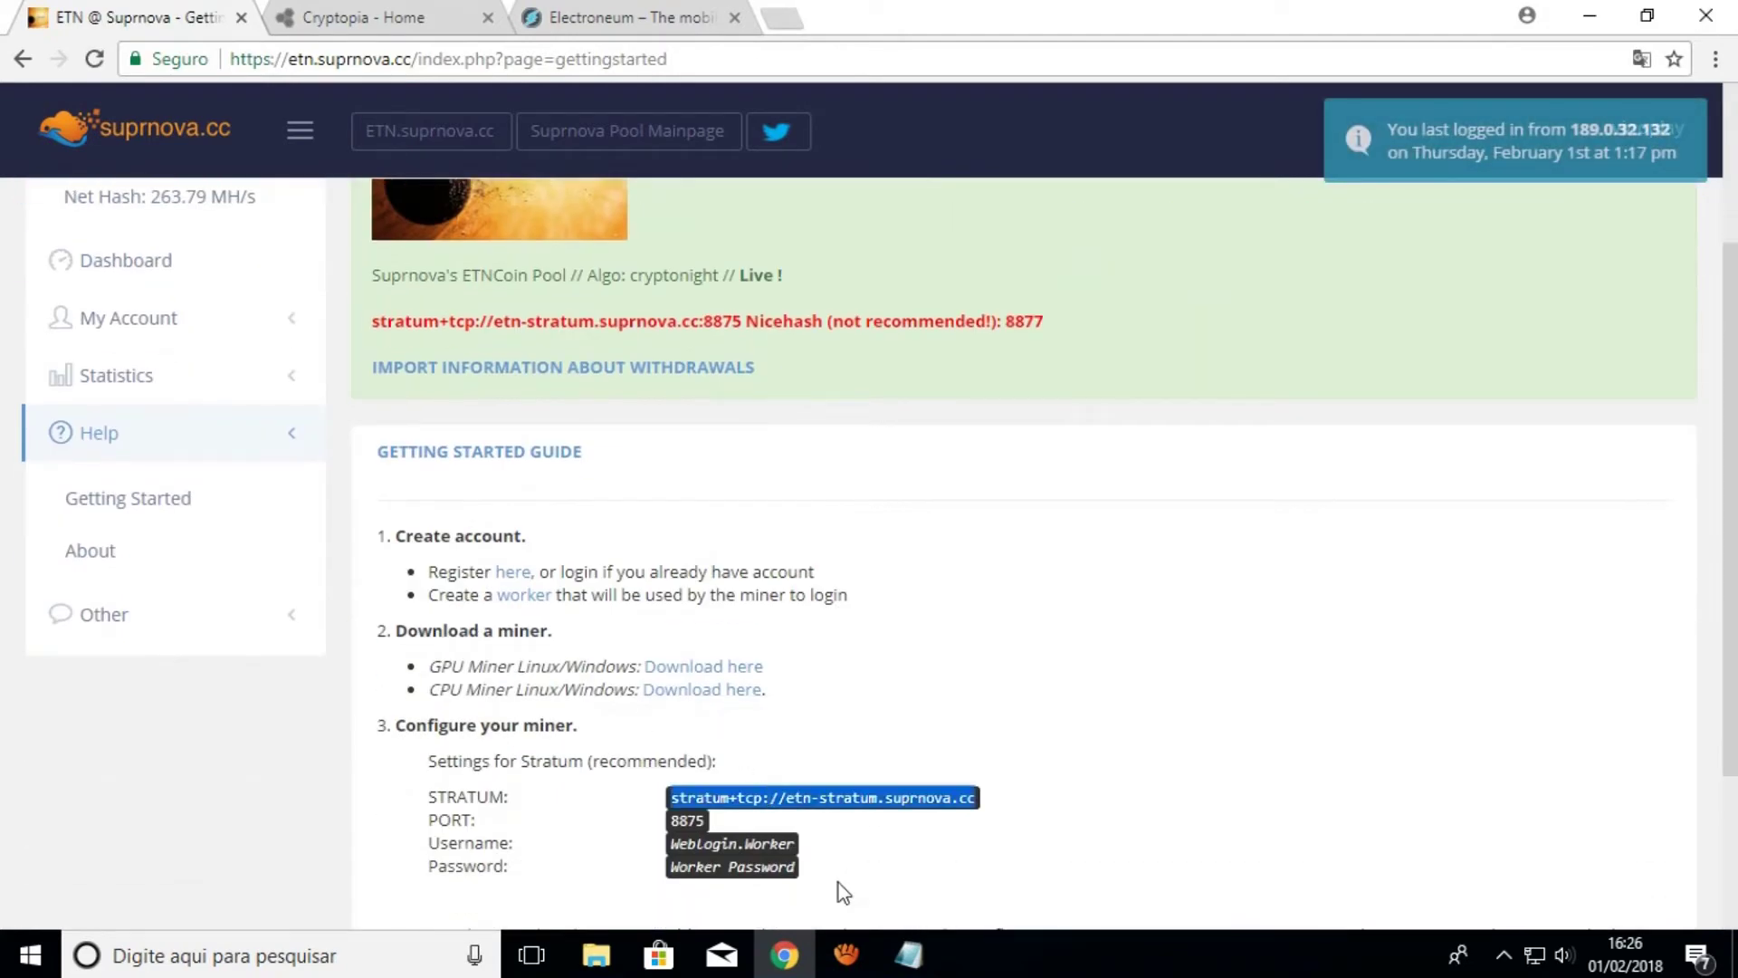
Back in config.json, begin selecting the nanopool host in the url
{"action": "mouse_move", "coordinate": [908, 955]}
{"action": "left_click", "coordinate": [962, 817]}
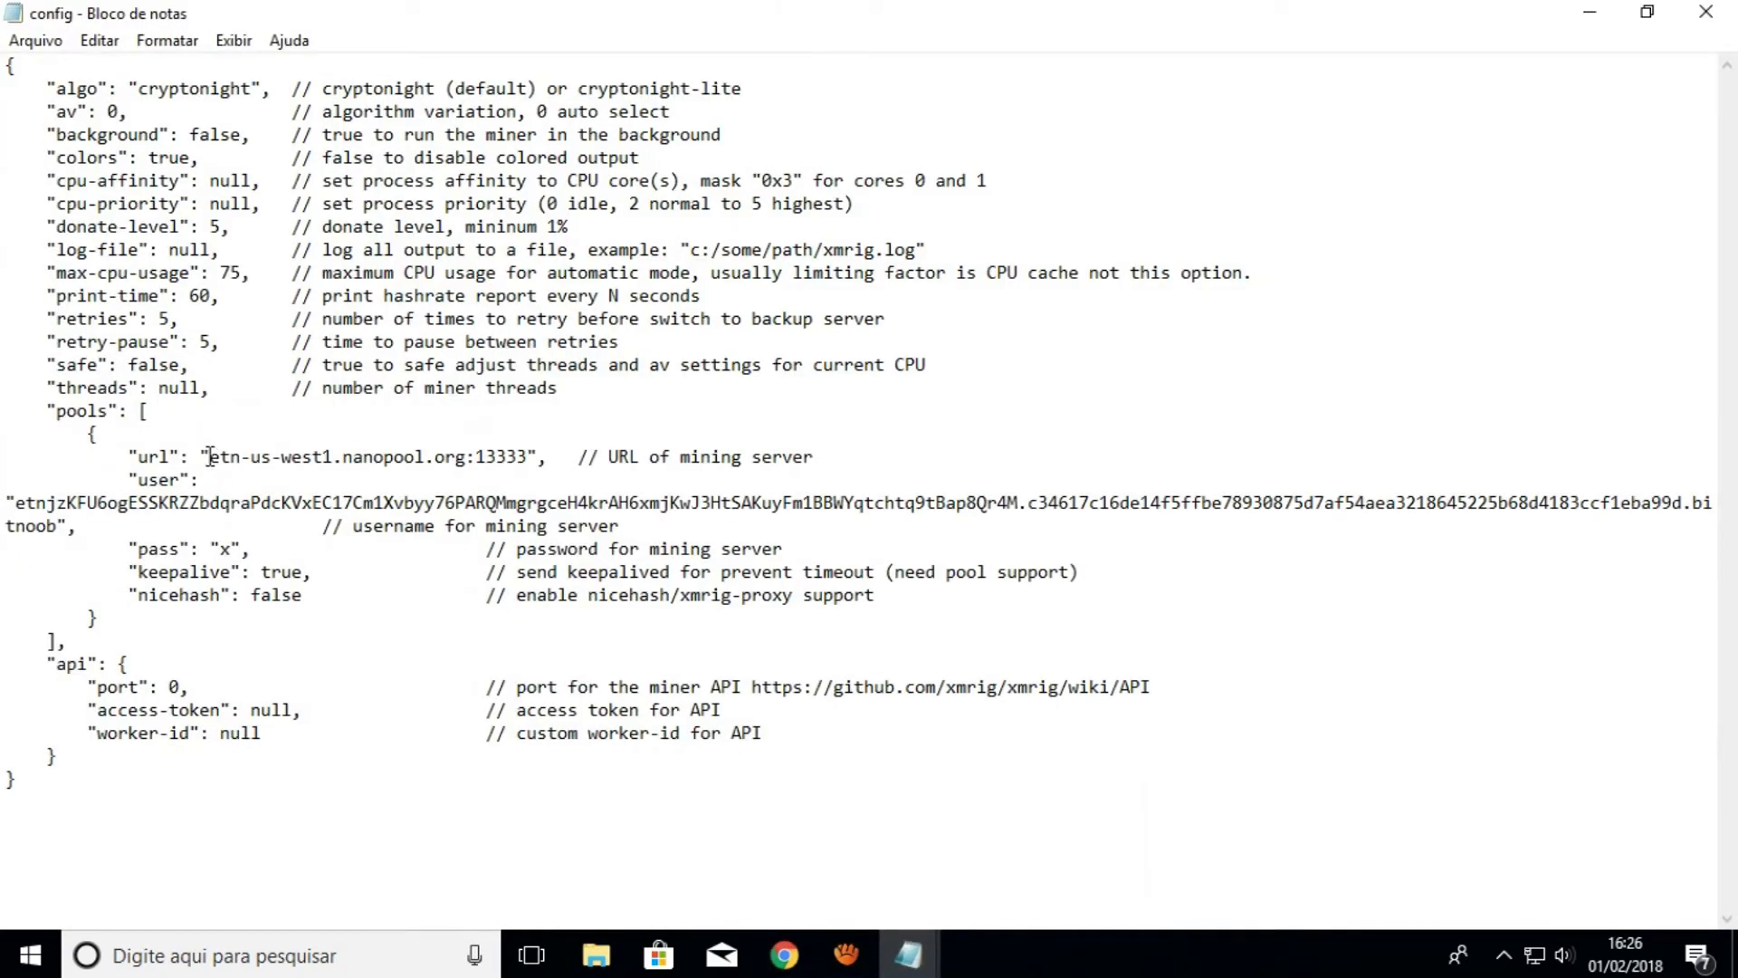
{"action": "key", "text": "shift+Right"}
{"action": "key", "text": "shift+Right"}
{"action": "key", "text": "shift+Right"}
{"action": "key", "text": "shift+Right"}
{"action": "key", "text": "shift+Right"}
{"action": "key", "text": "shift+Right"}
{"action": "key", "text": "shift+Right"}
{"action": "key", "text": "shift+Right"}
{"action": "key", "text": "shift+Right"}
{"action": "key", "text": "shift+Right"}
{"action": "key", "text": "shift+Right"}
{"action": "key", "text": "shift+Right"}
{"action": "key", "text": "shift+Right"}
{"action": "key", "text": "shift+Right"}
{"action": "key", "text": "shift+Right"}
{"action": "key", "text": "shift+Right"}
{"action": "key", "text": "shift+Right"}
{"action": "key", "text": "shift+Right"}
{"action": "key", "text": "shift+Right"}
{"action": "key", "text": "shift+Right"}
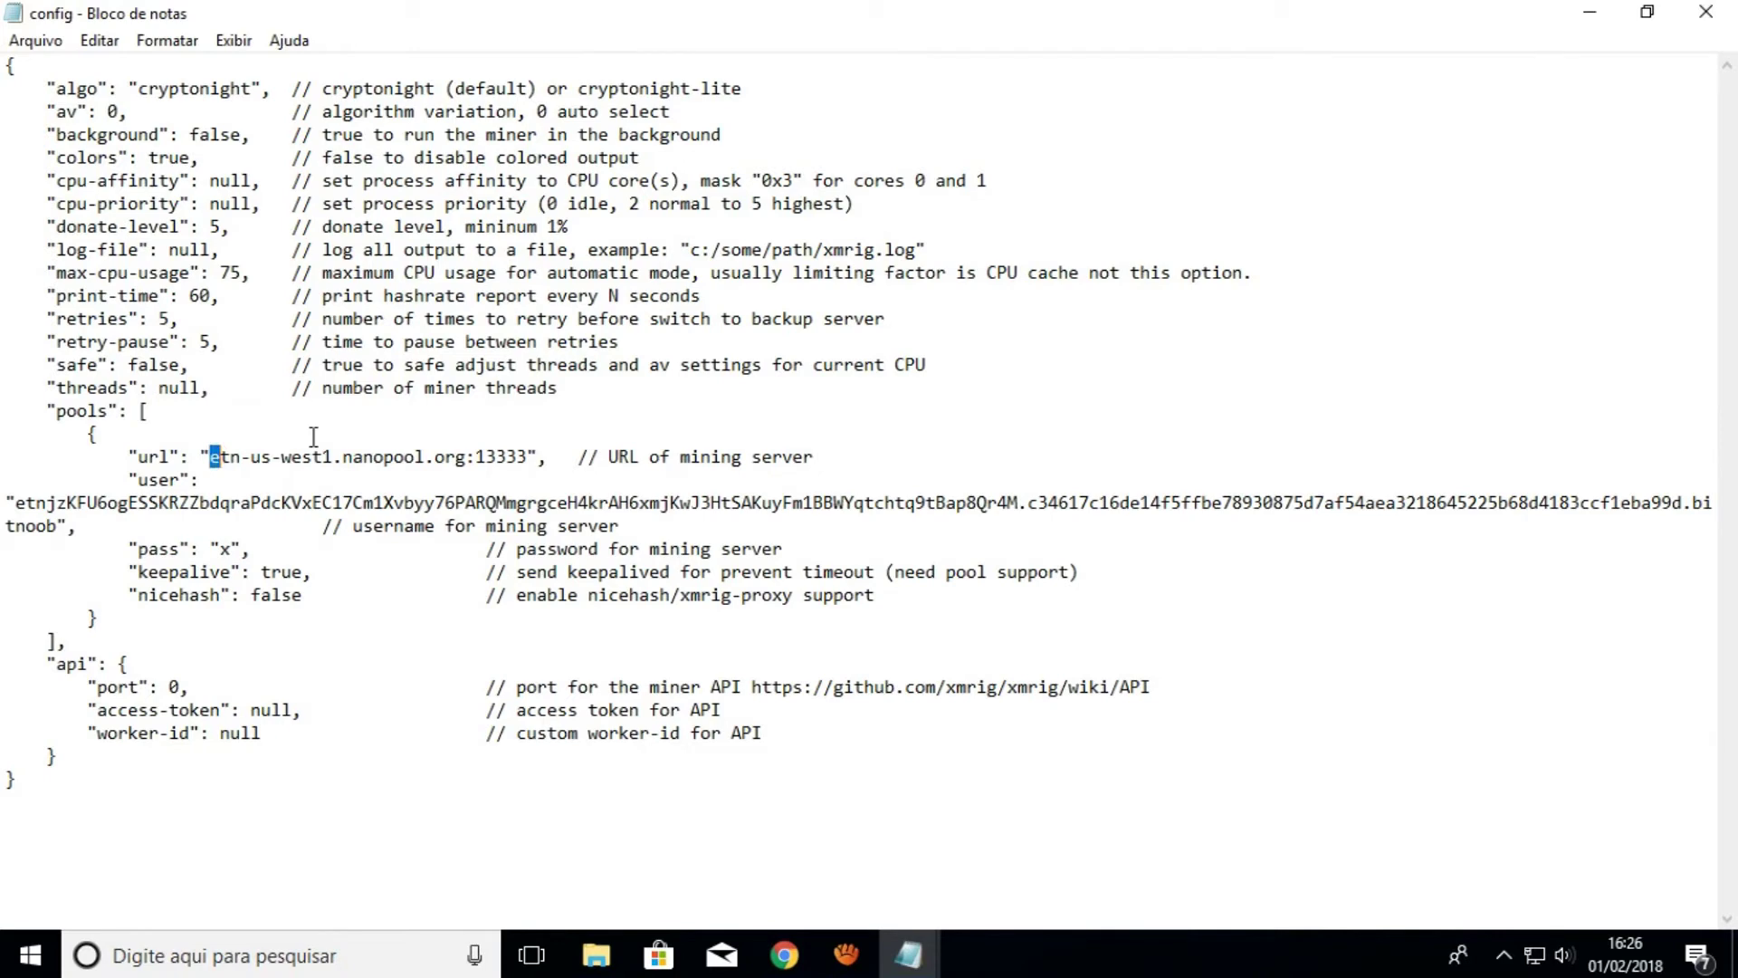
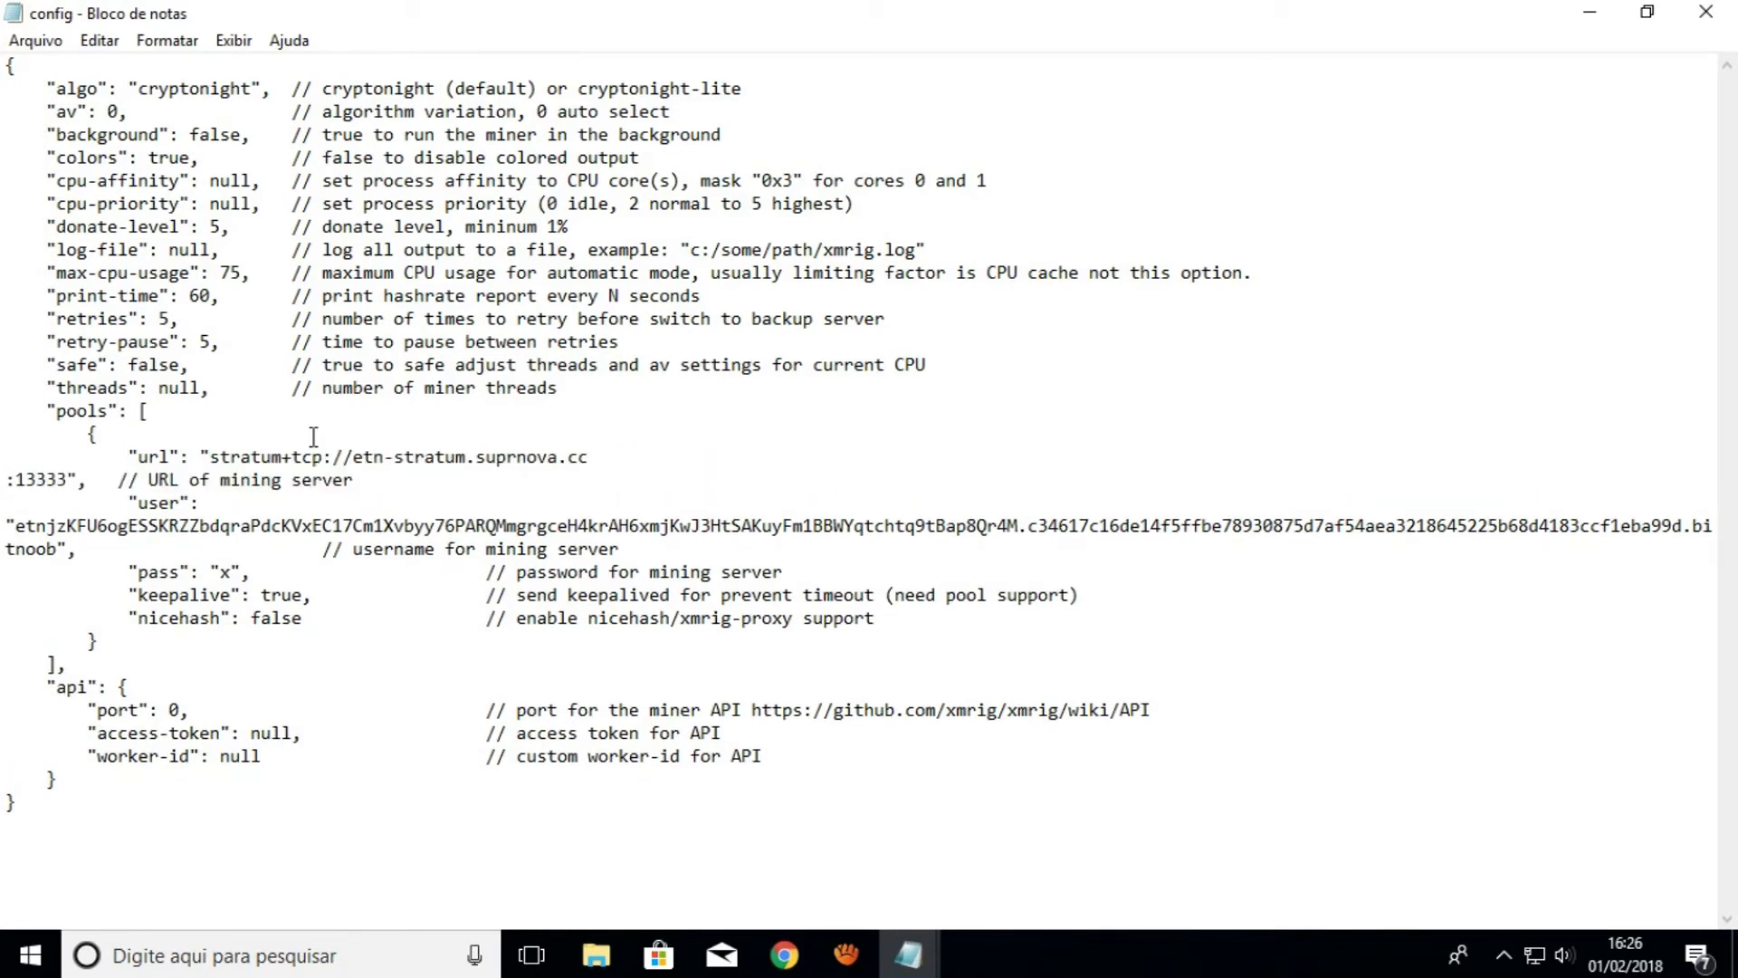
Rejoin the pool url onto one line and change its port to 8875, per the suprnova page
{"action": "key", "text": "Delete"}
{"action": "key", "text": "Delete"}
{"action": "key", "text": "Delete"}
{"action": "key", "text": "Delete"}
{"action": "key", "text": "Delete"}
{"action": "key", "text": "Delete"}
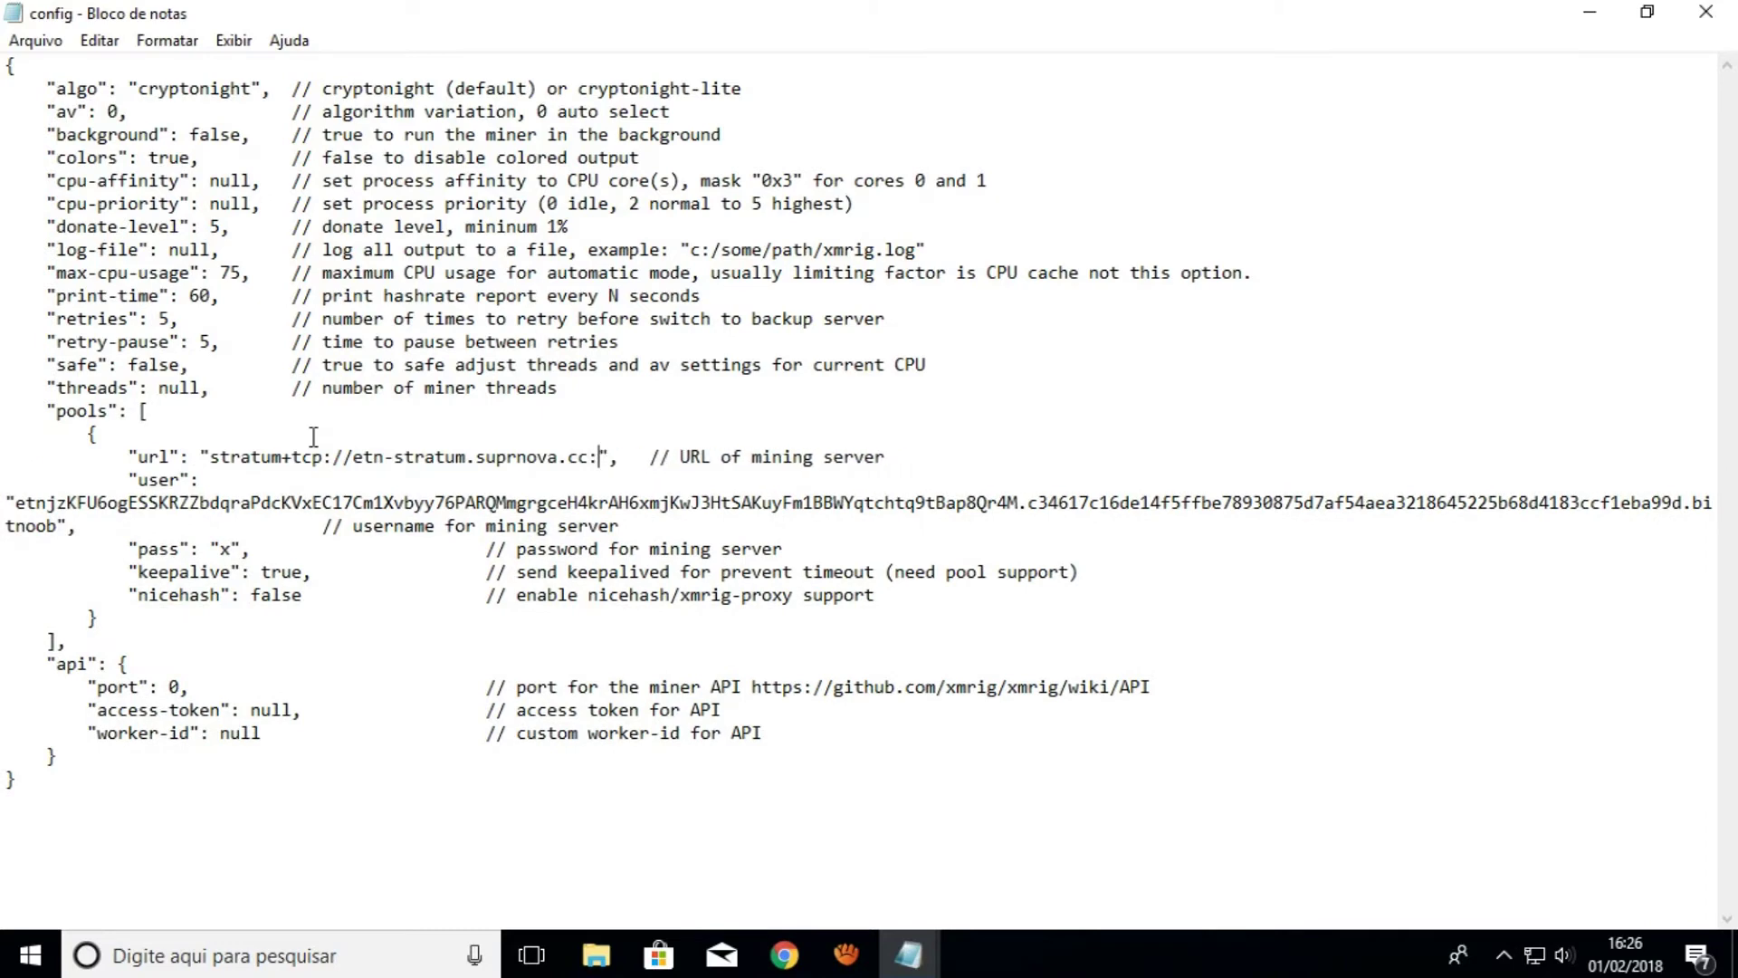
{"action": "key", "text": "alt+Tab"}
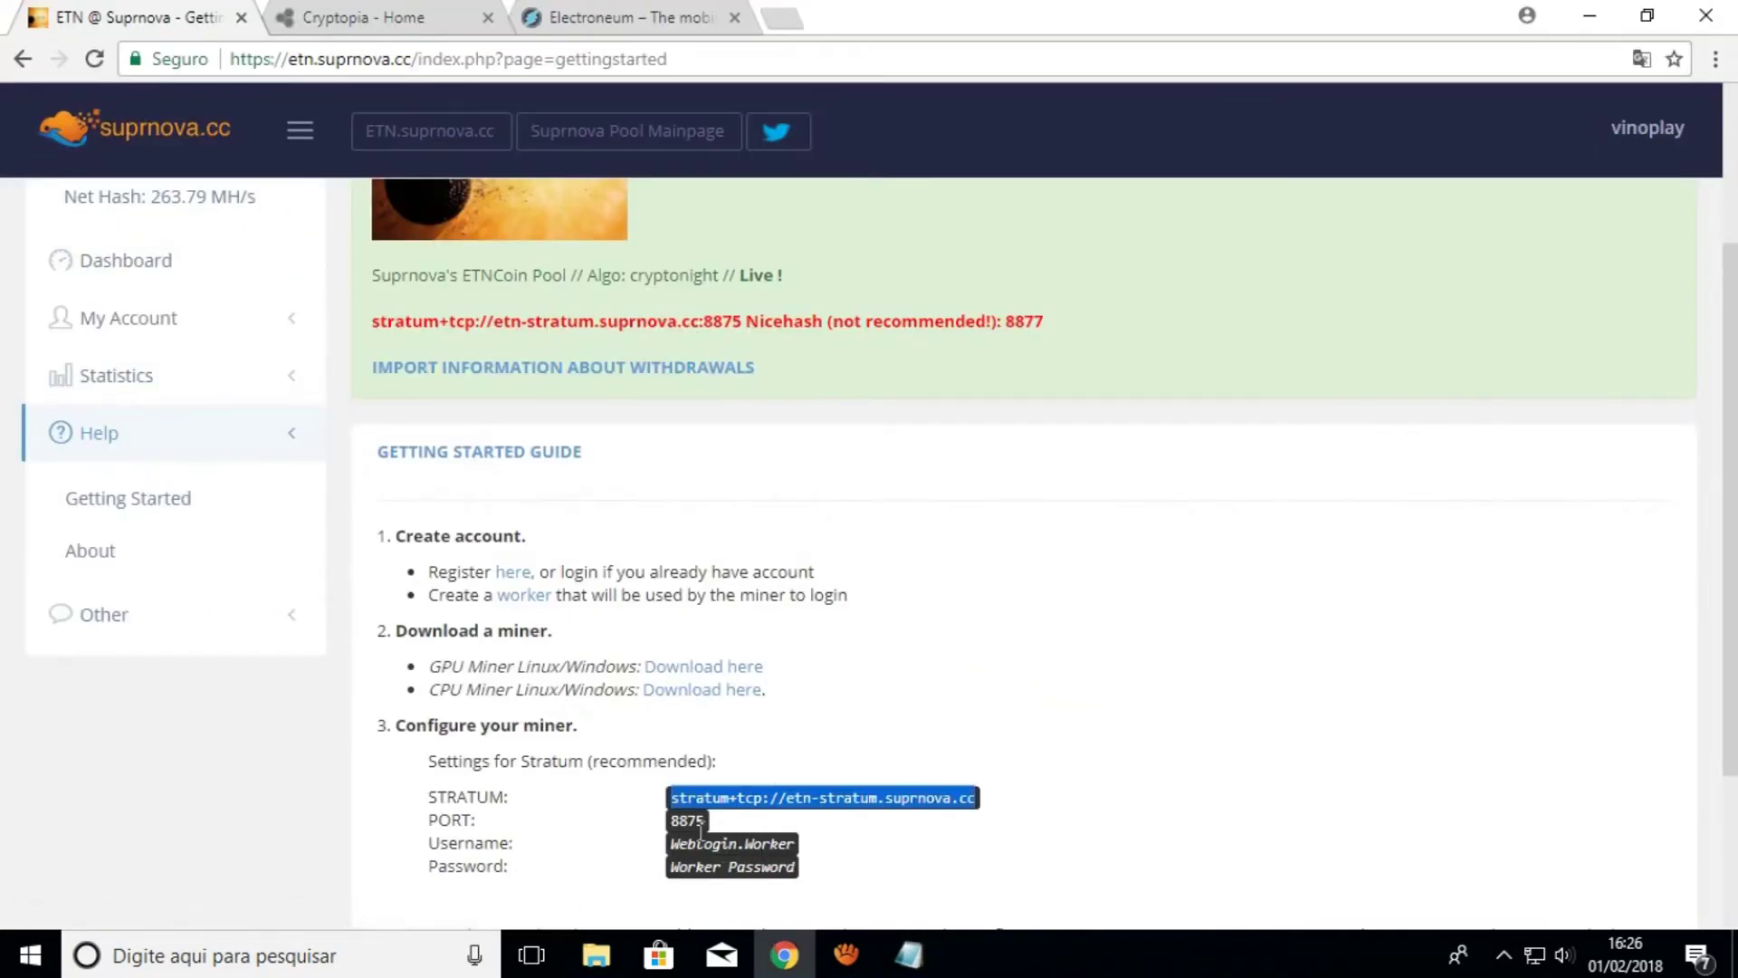
{"action": "key", "text": "alt+Tab"}
{"action": "type", "text": "8875"}
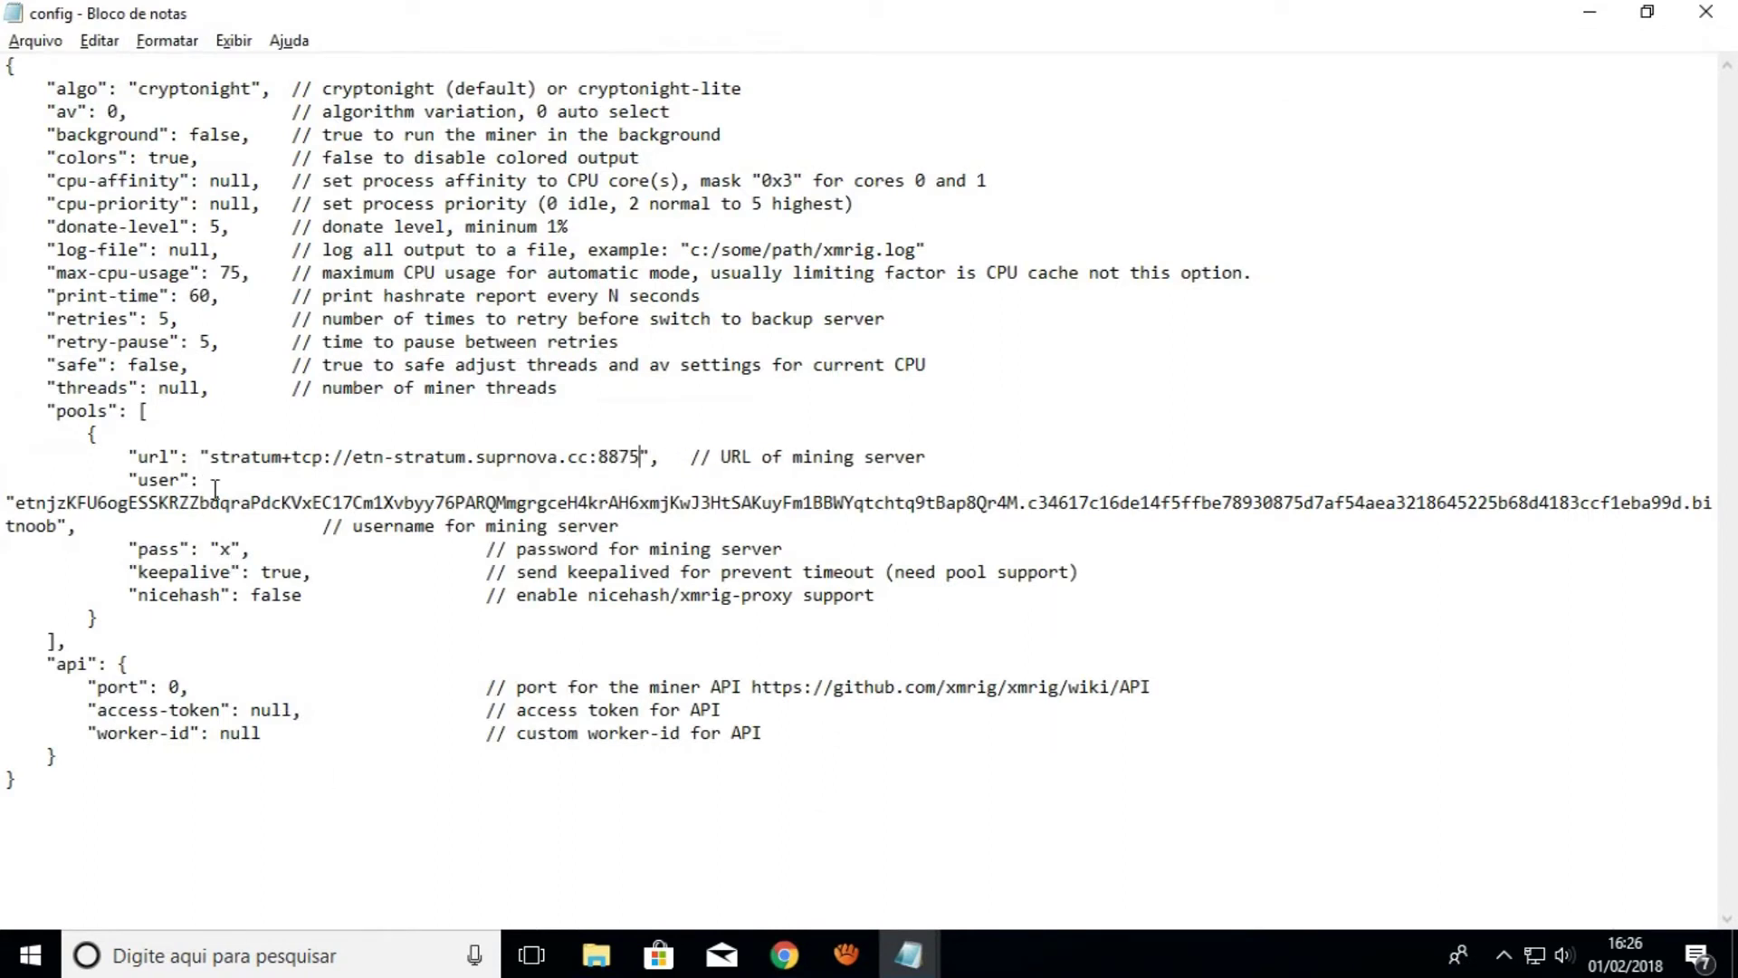
Clear the old user value so it is left as empty quotes
{"action": "key", "text": "BackSpace"}
{"action": "left_click_drag", "start_coordinate": [15, 502], "coordinate": [56, 525]}
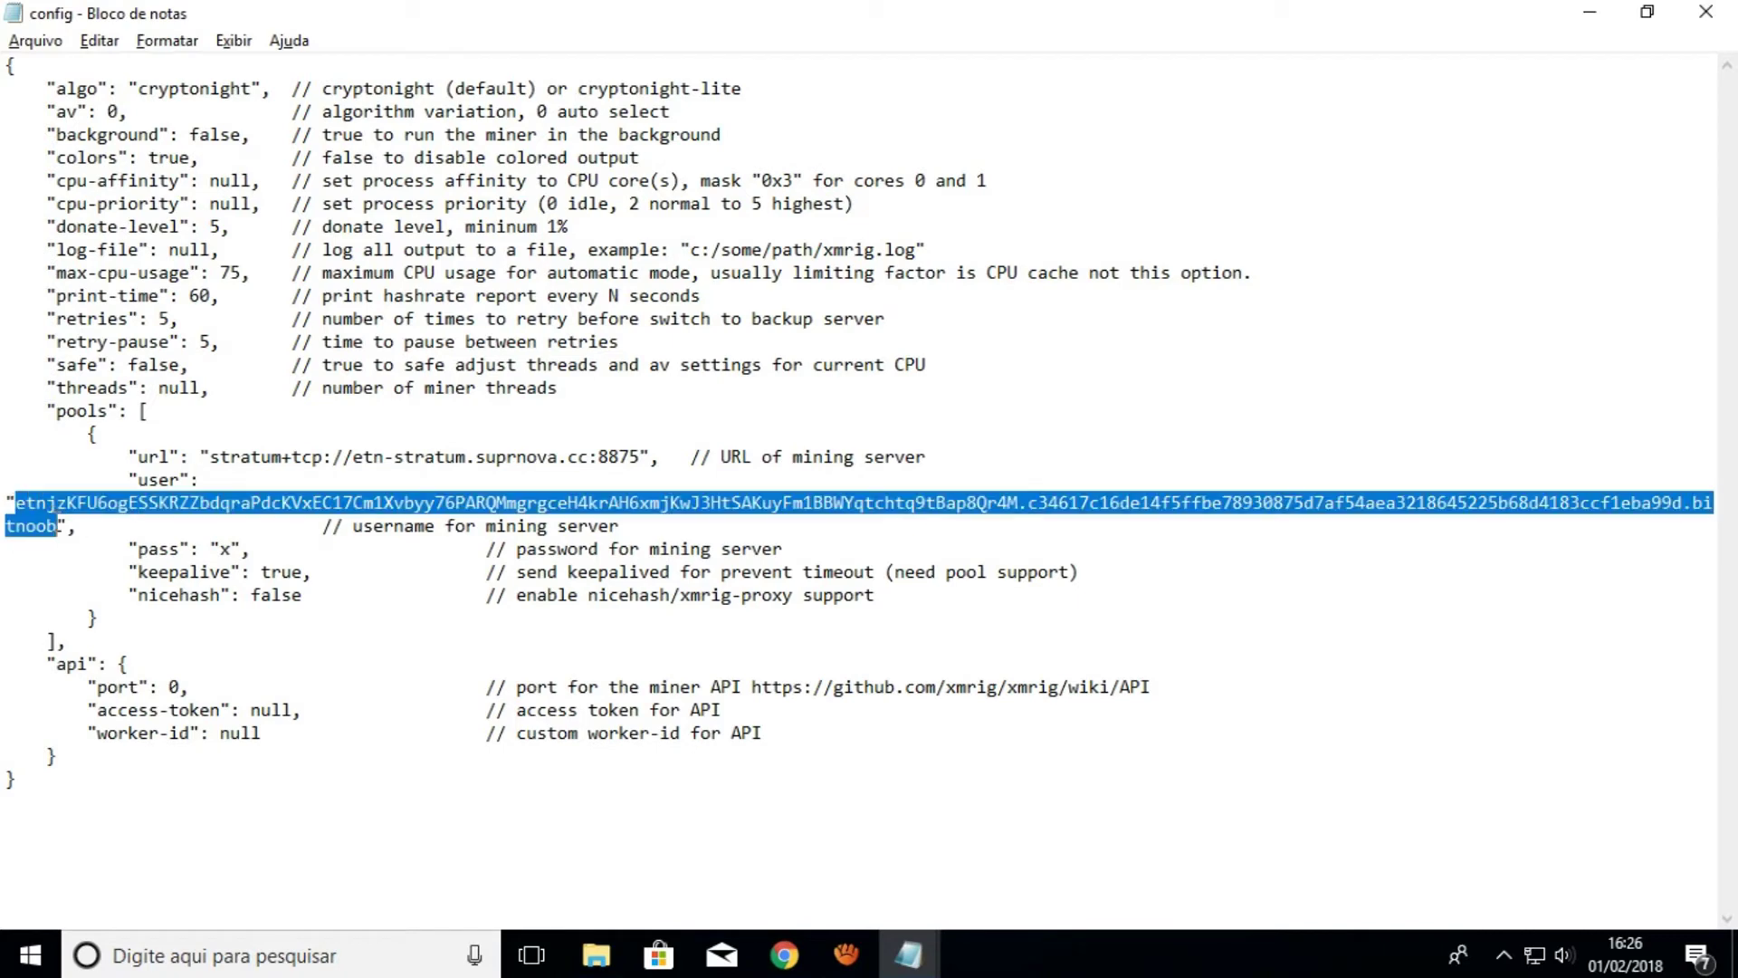
{"action": "key", "text": "BackSpace"}
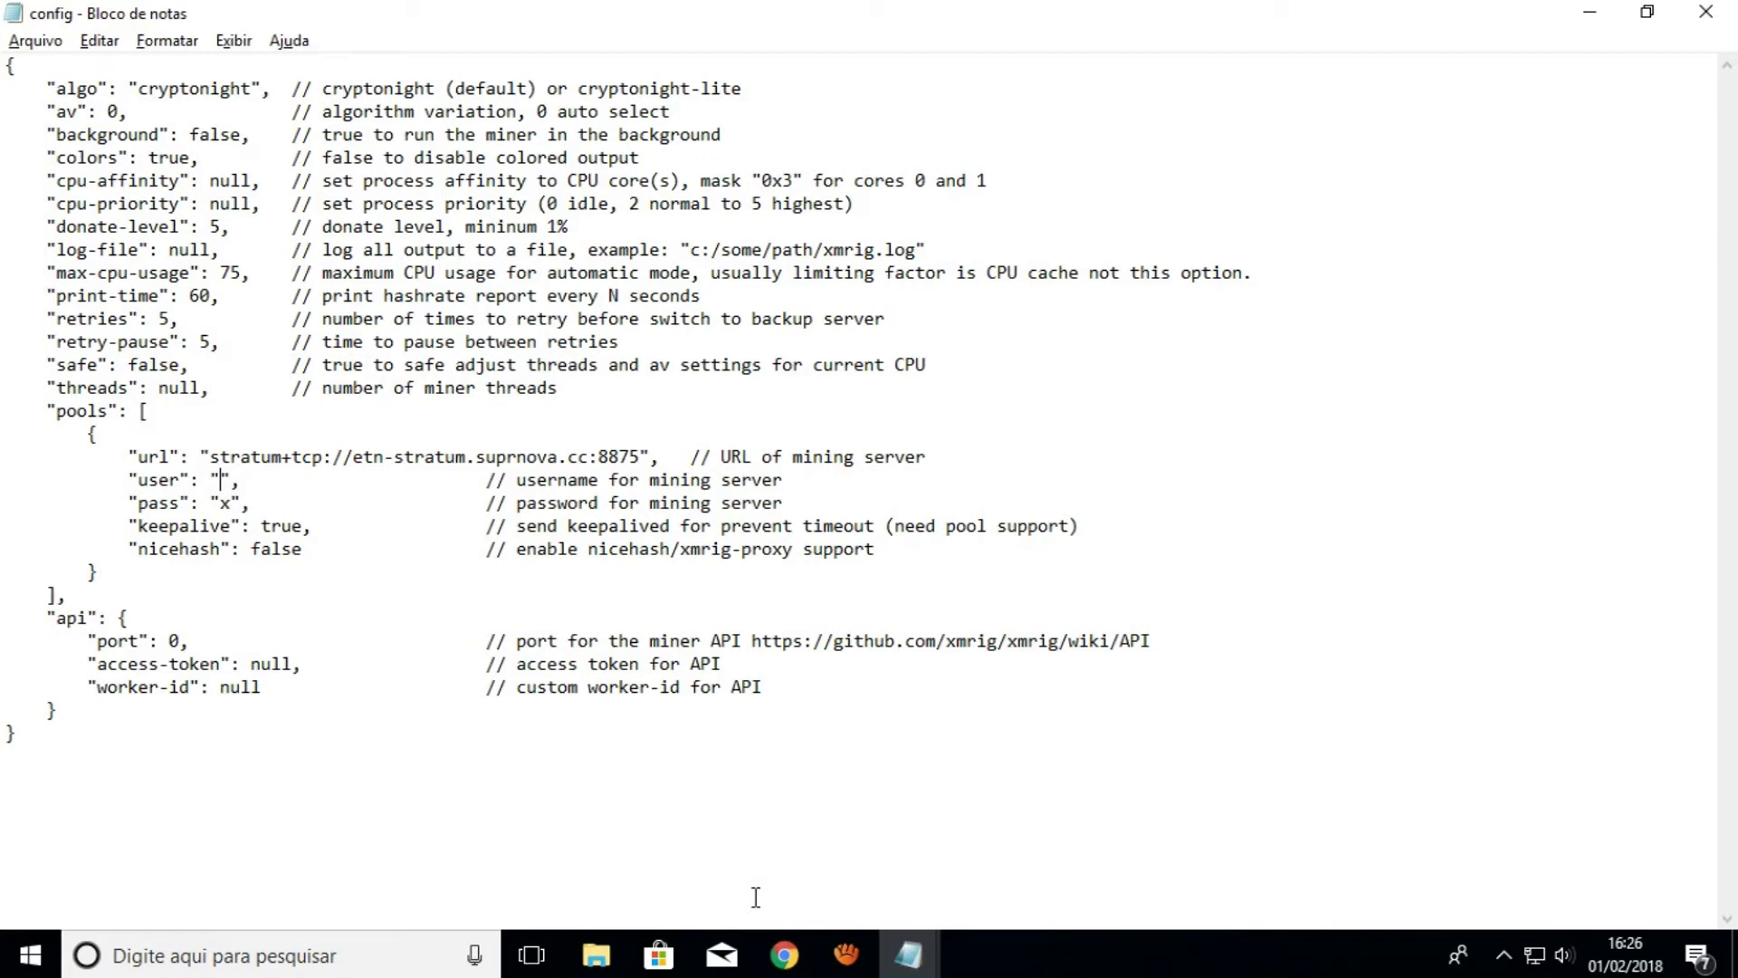
Fill in the pool username and account password in config.json and save it on closing
{"action": "type", "text": "vinop"}
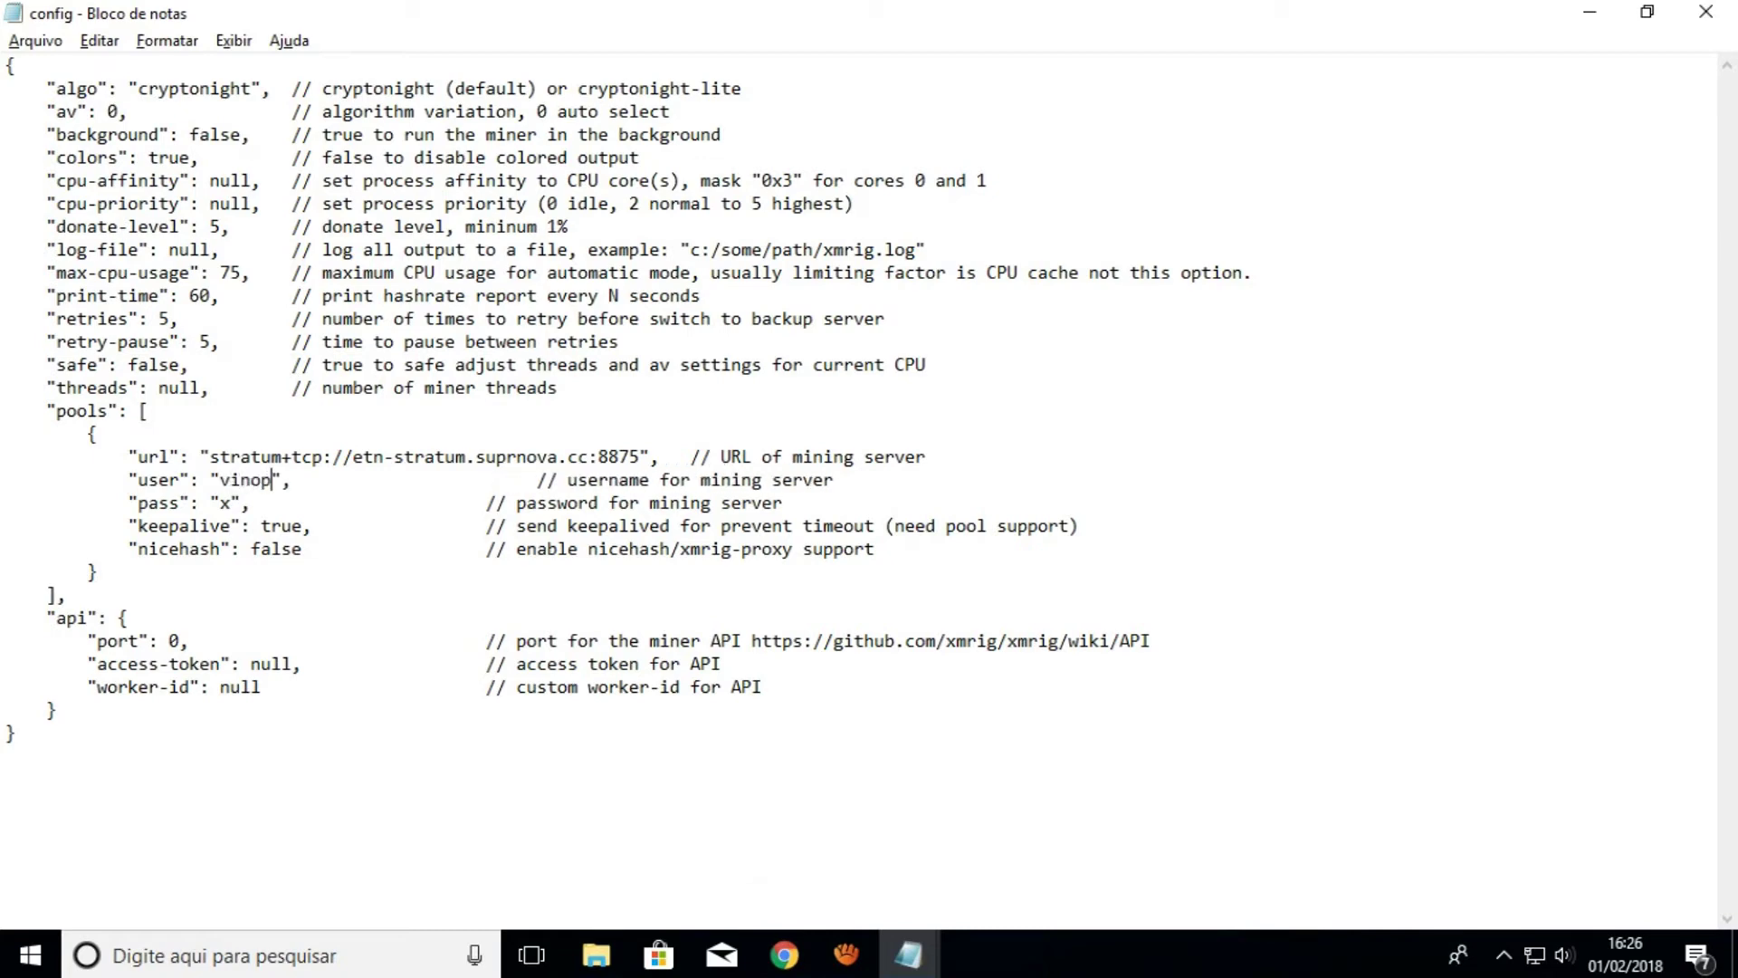
{"action": "type", "text": "lay.b"}
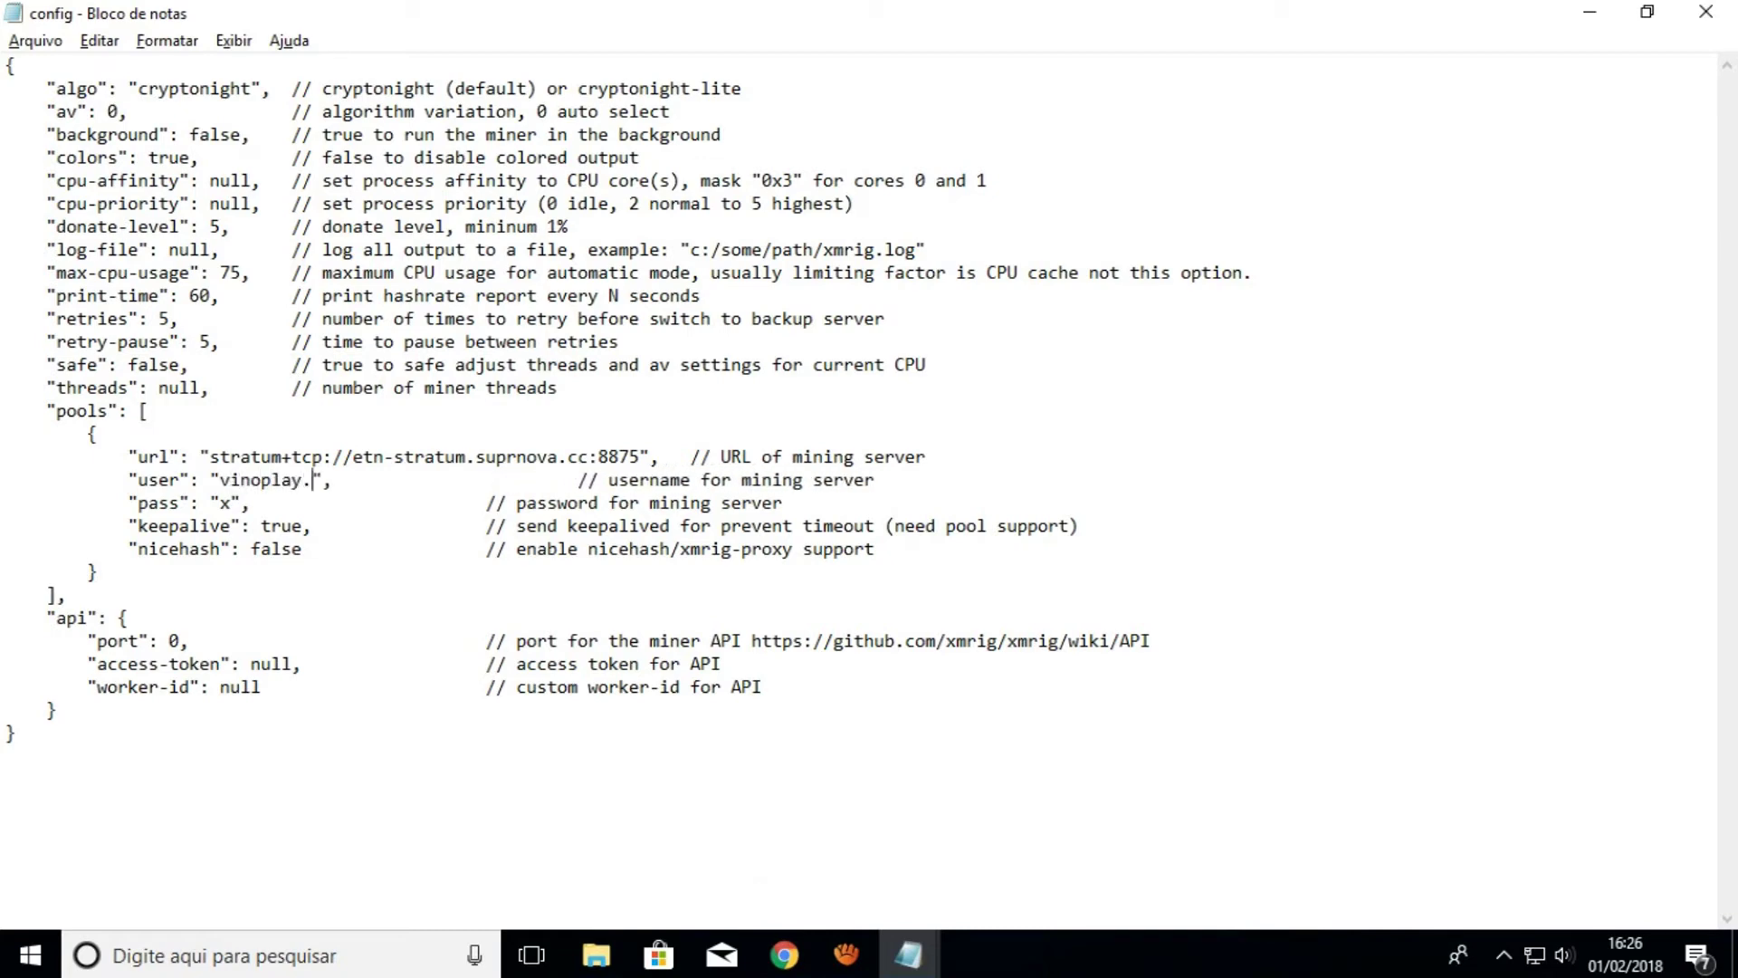
{"action": "type", "text": "it"}
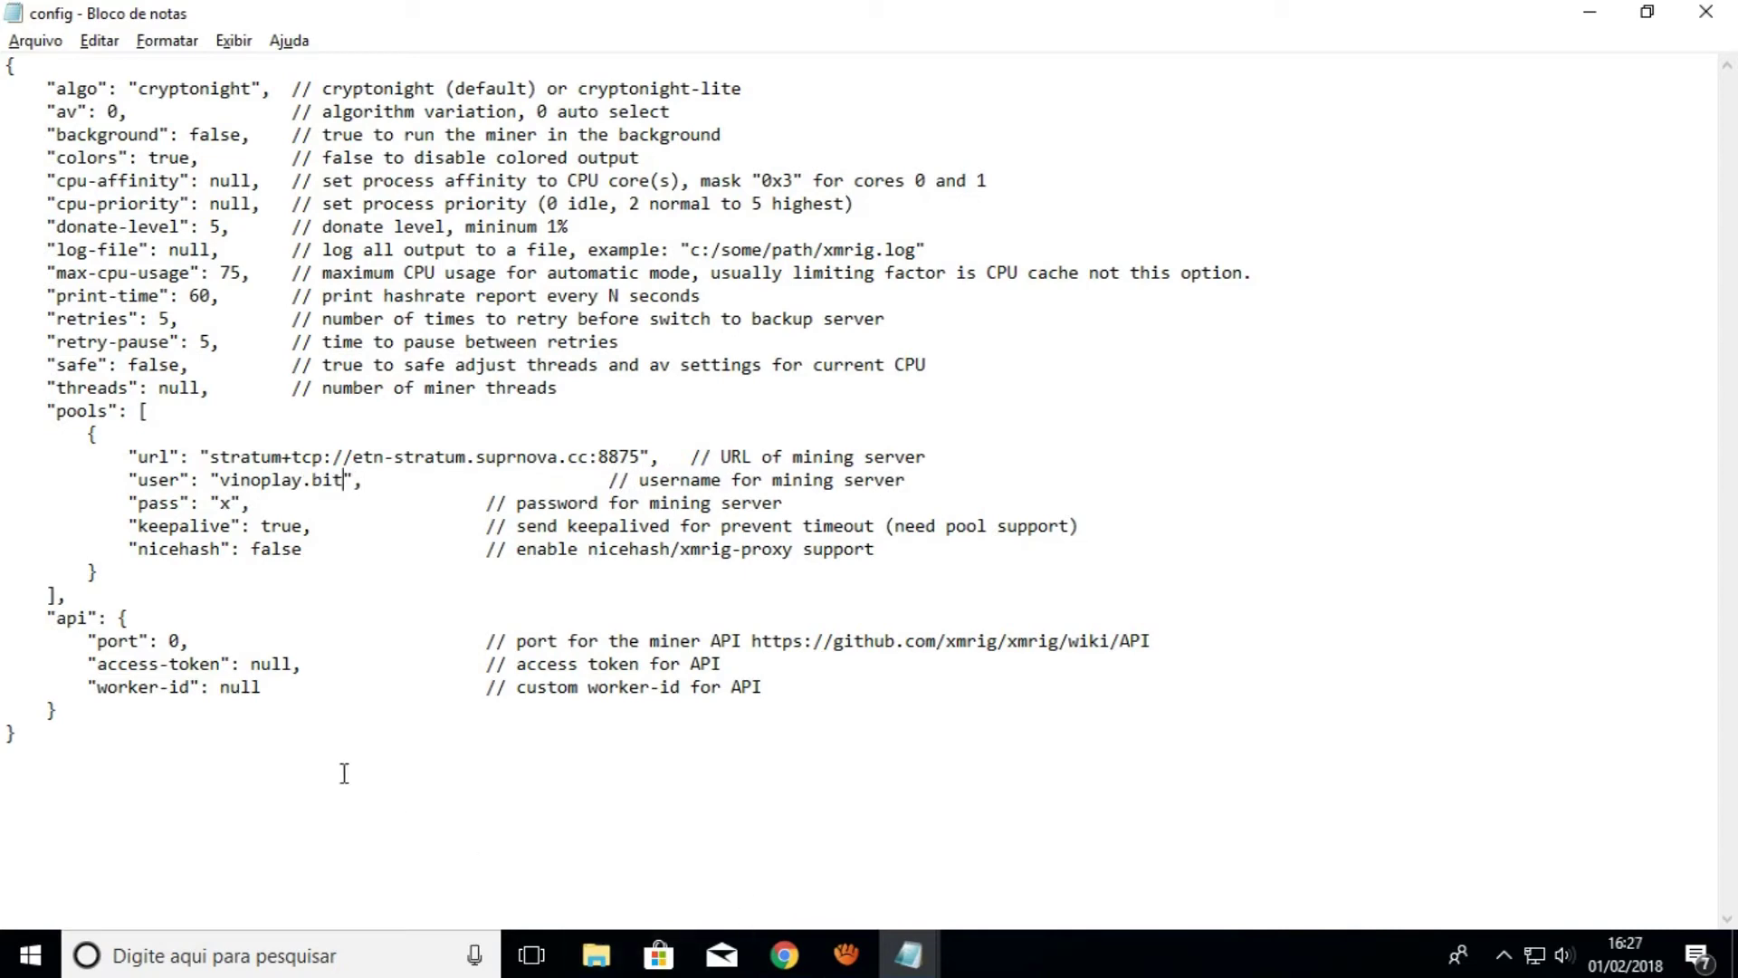
{"action": "left_click", "coordinate": [234, 504]}
{"action": "key", "text": "BackSpace"}
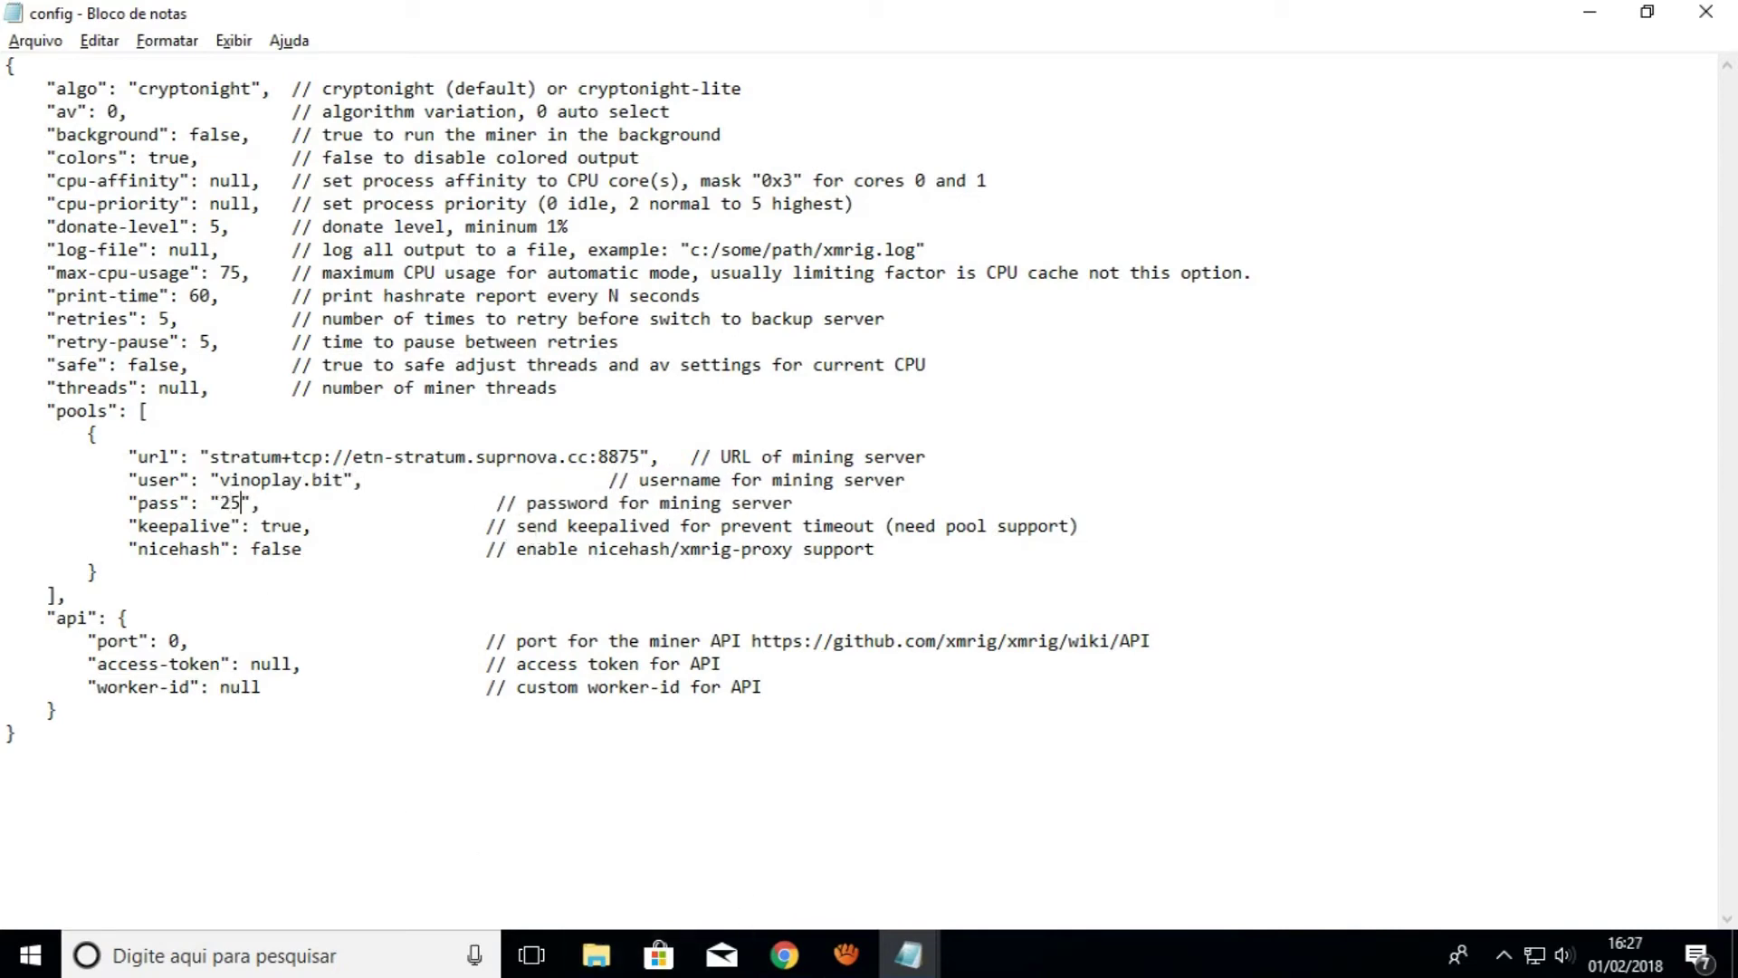
{"action": "left_click", "coordinate": [1706, 12]}
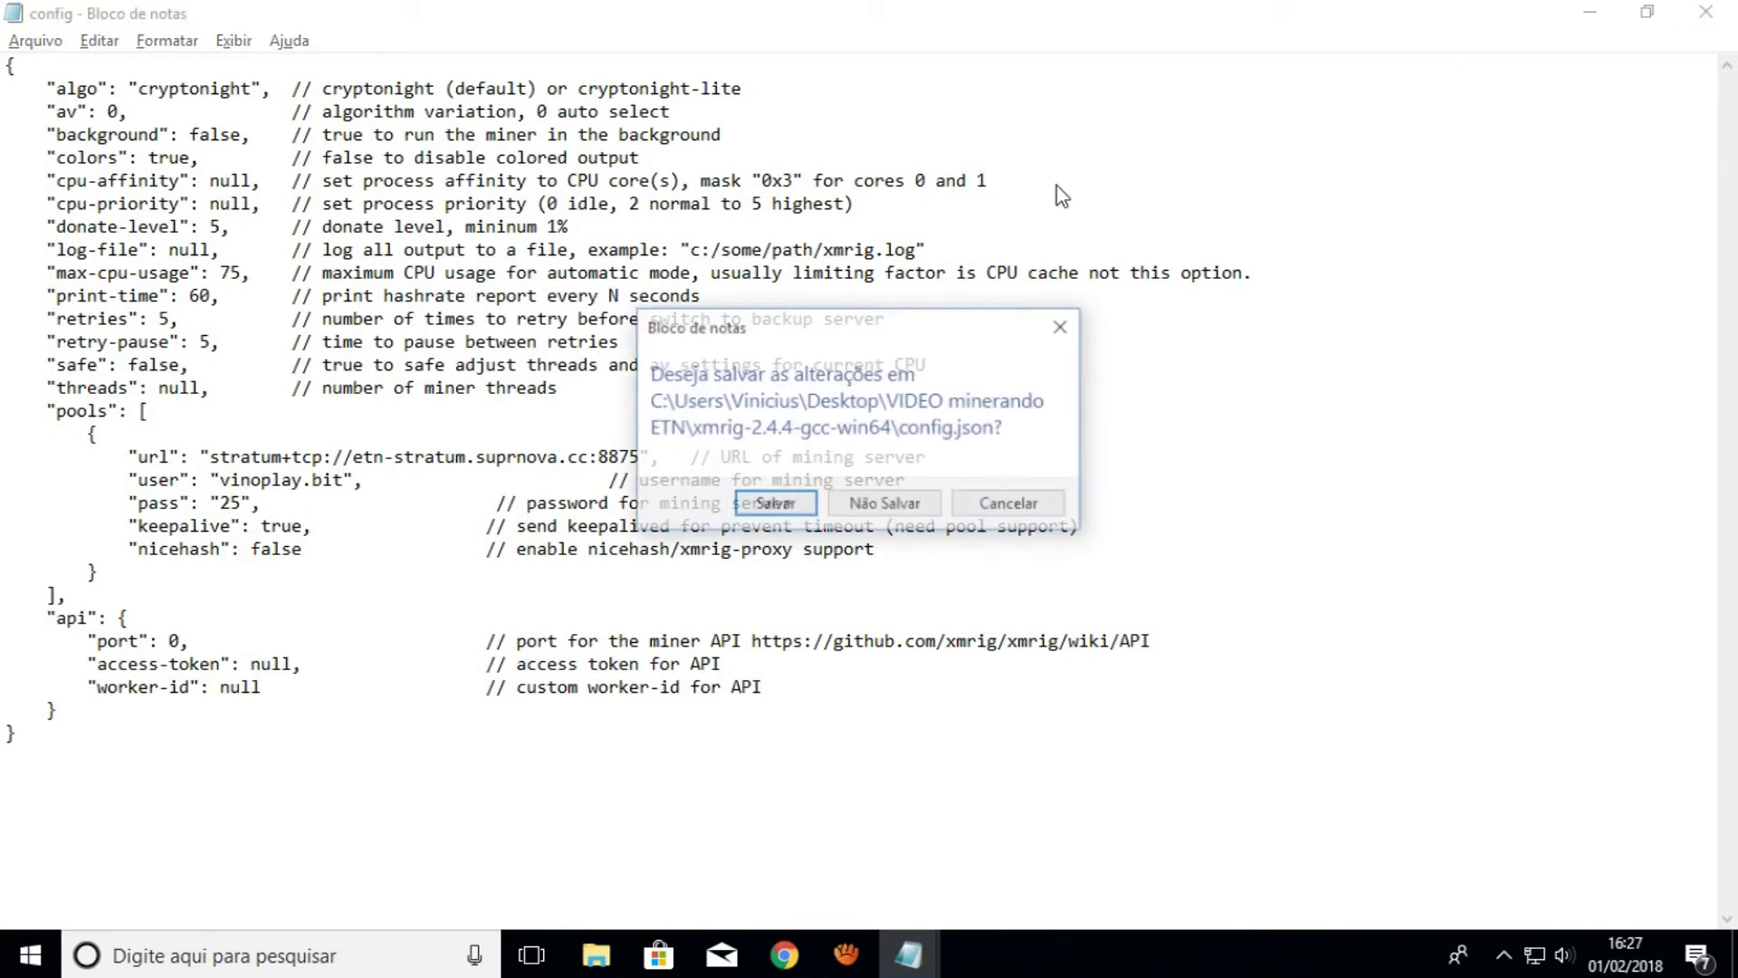
{"action": "left_click", "coordinate": [775, 504]}
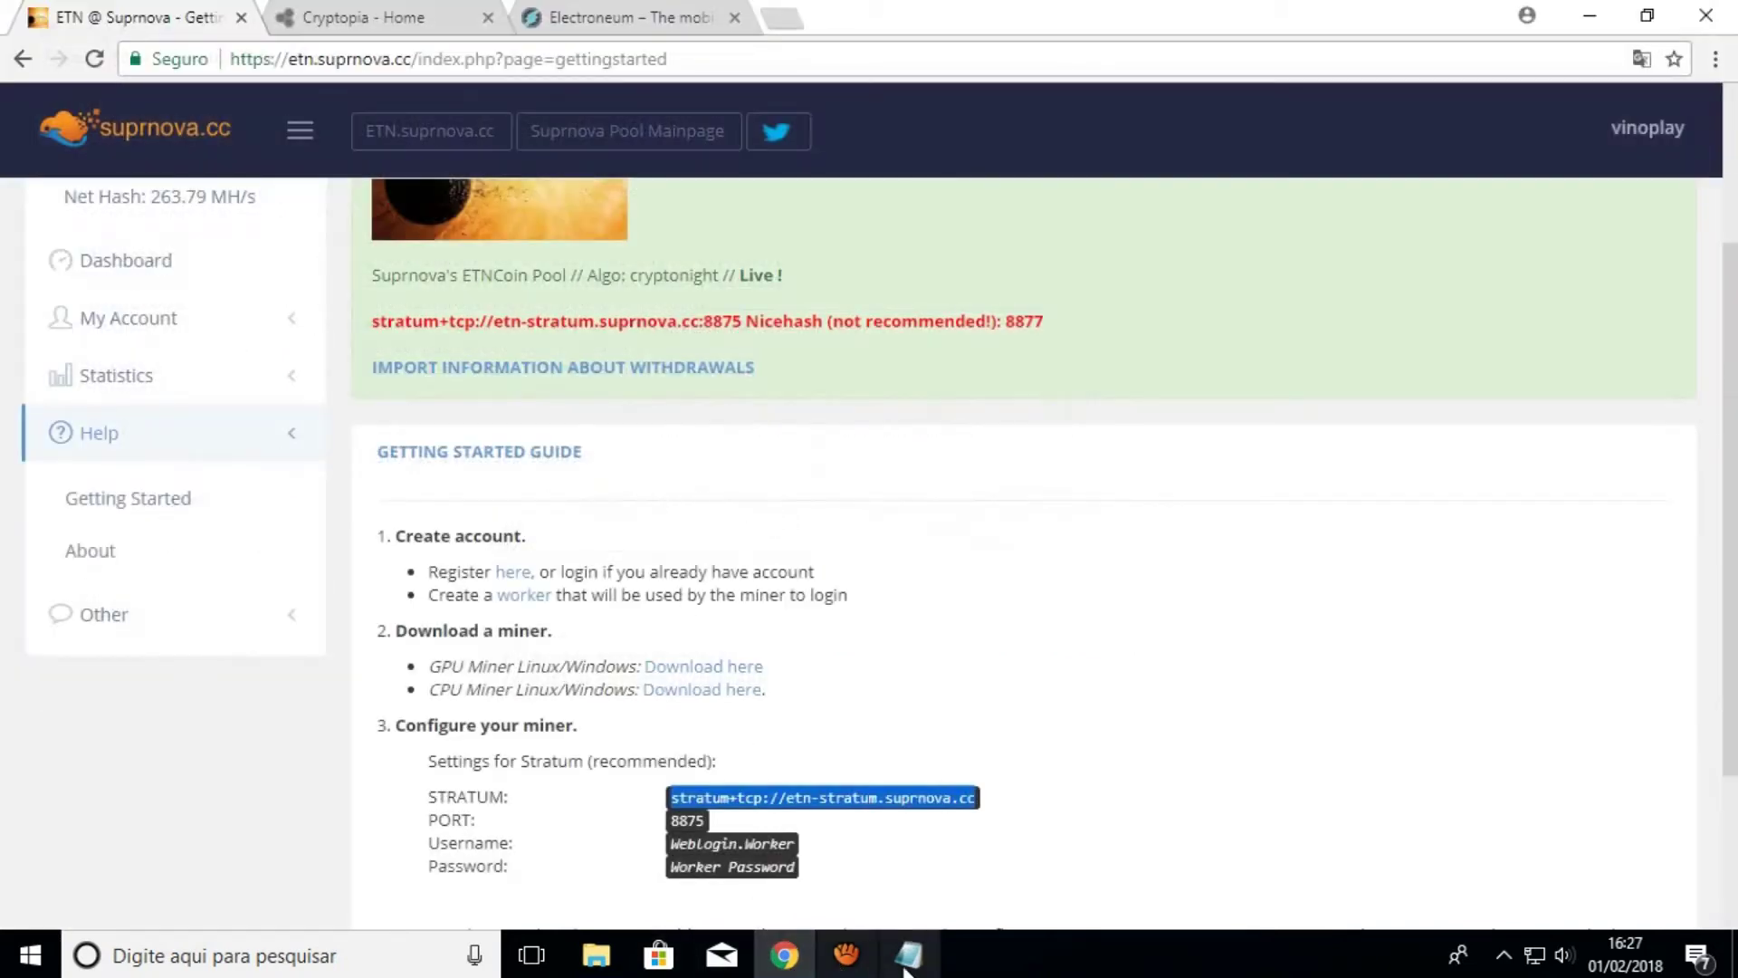
Reopen config.json, change donate-level from 5 to 1, and save the change
{"action": "left_click", "coordinate": [596, 955]}
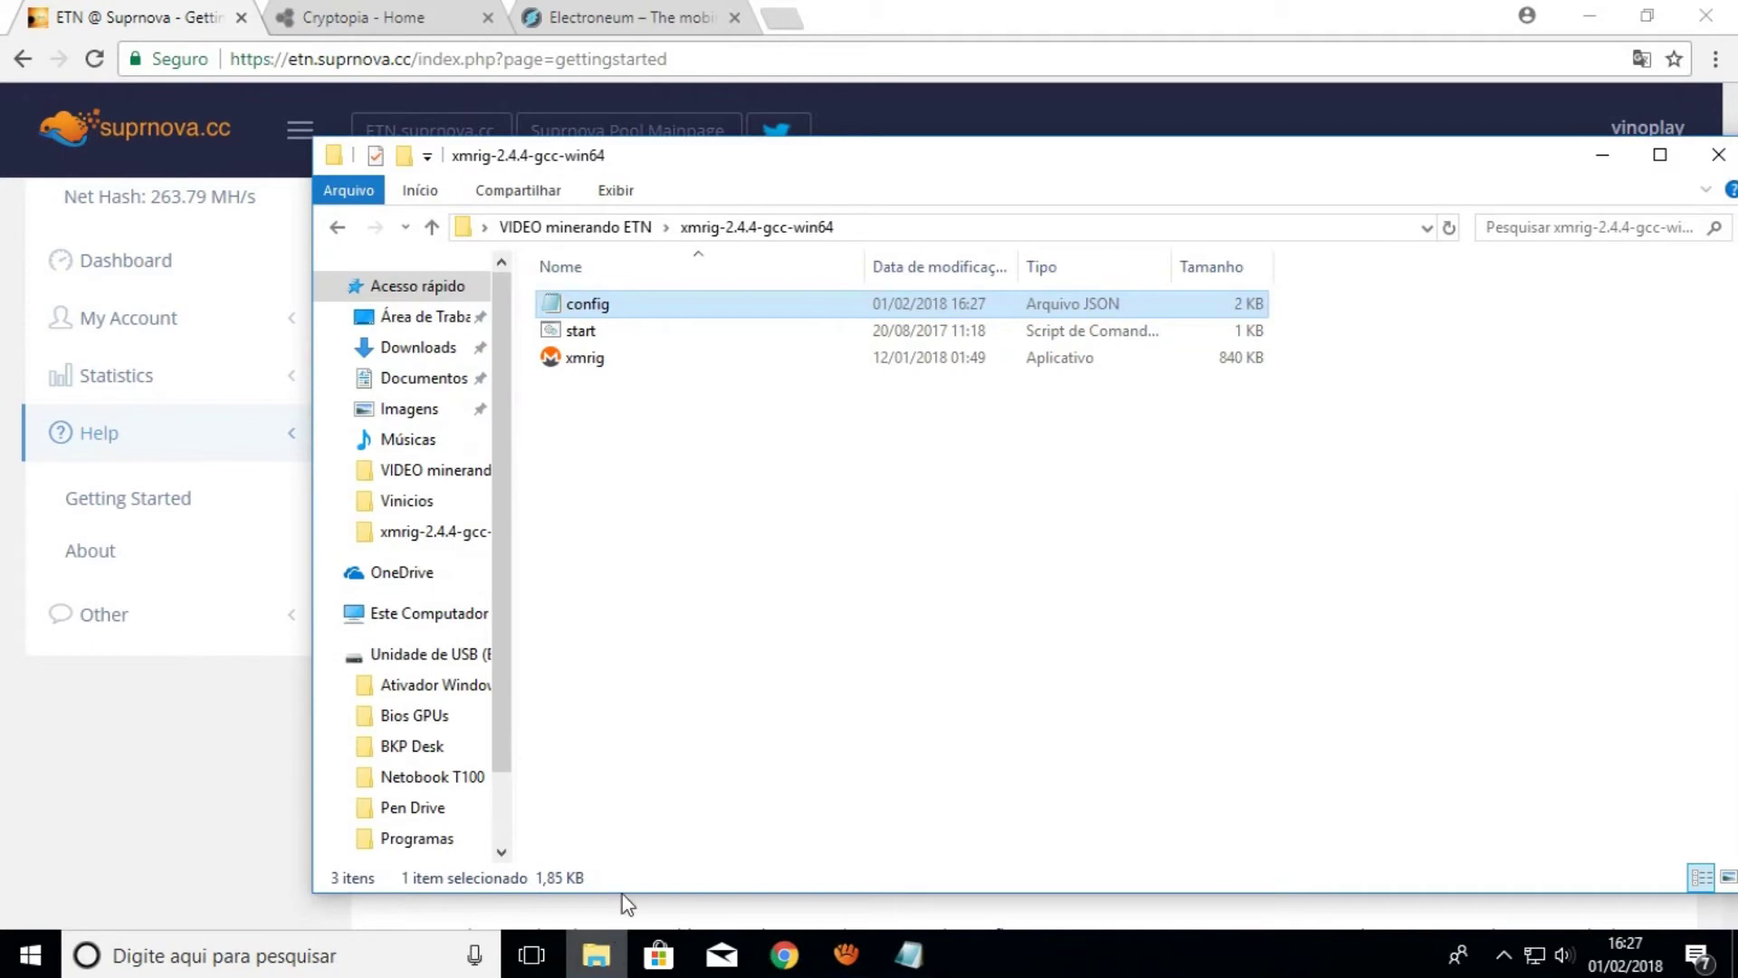
{"action": "double_click", "coordinate": [584, 308]}
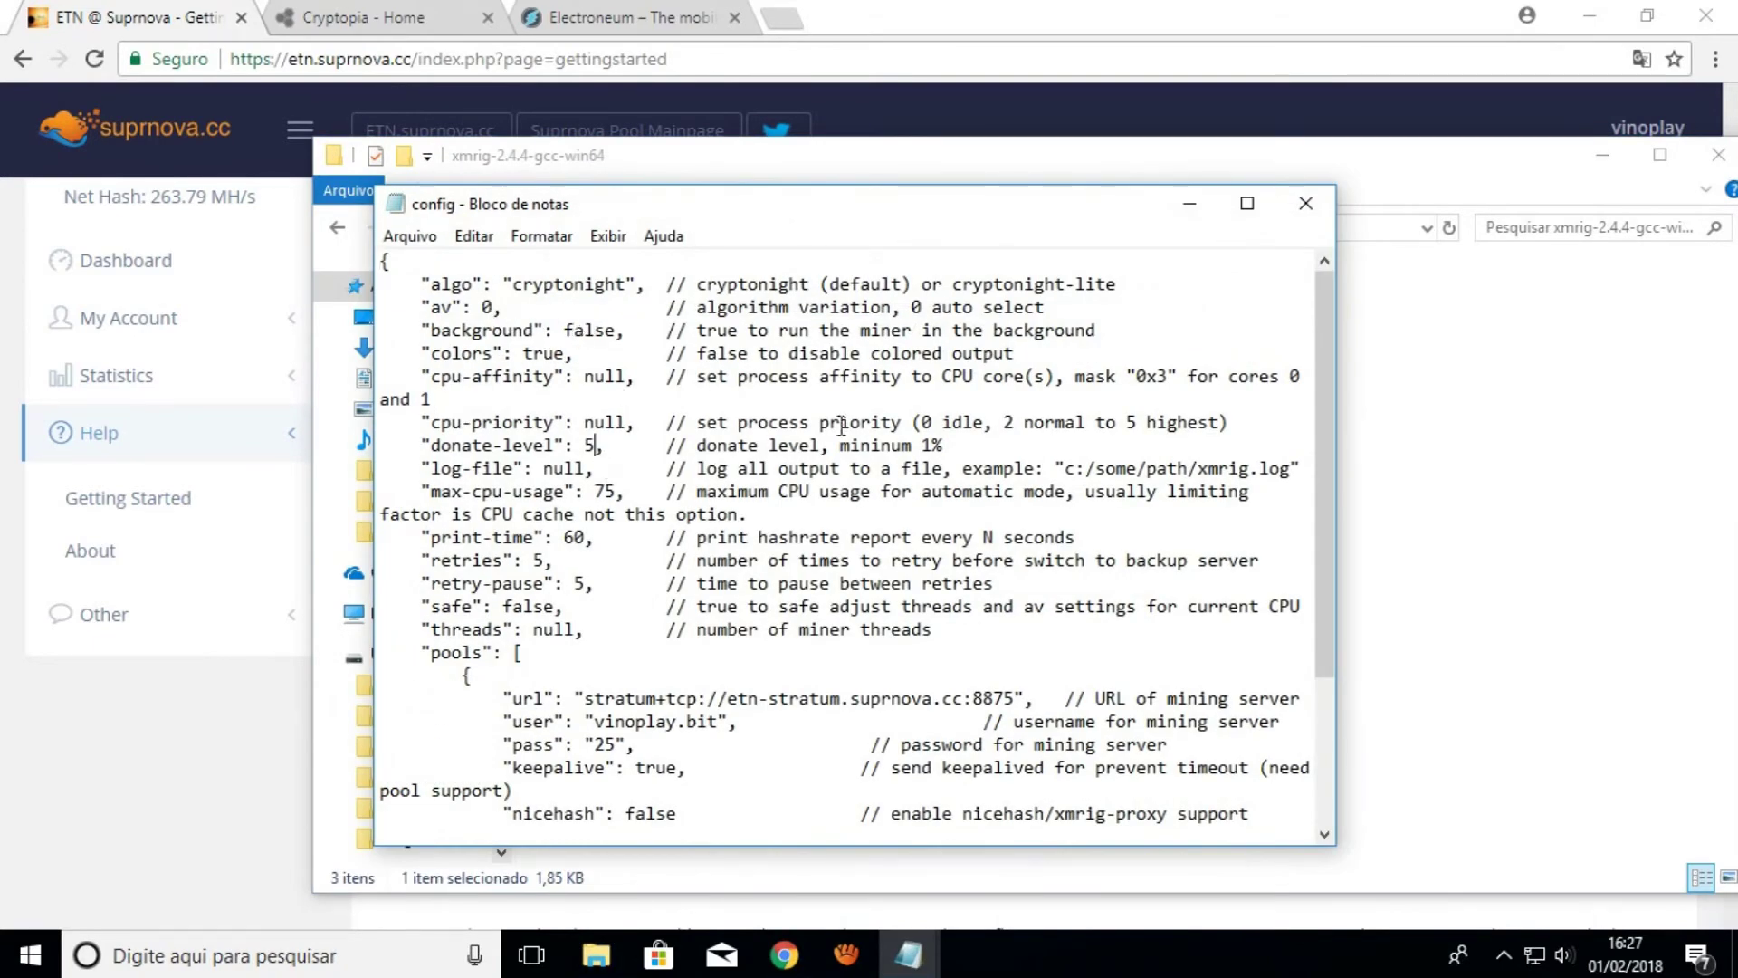
{"action": "key", "text": "BackSpace"}
{"action": "type", "text": "1"}
{"action": "scroll", "coordinate": [945, 576], "scroll_direction": "down", "scroll_amount": 1}
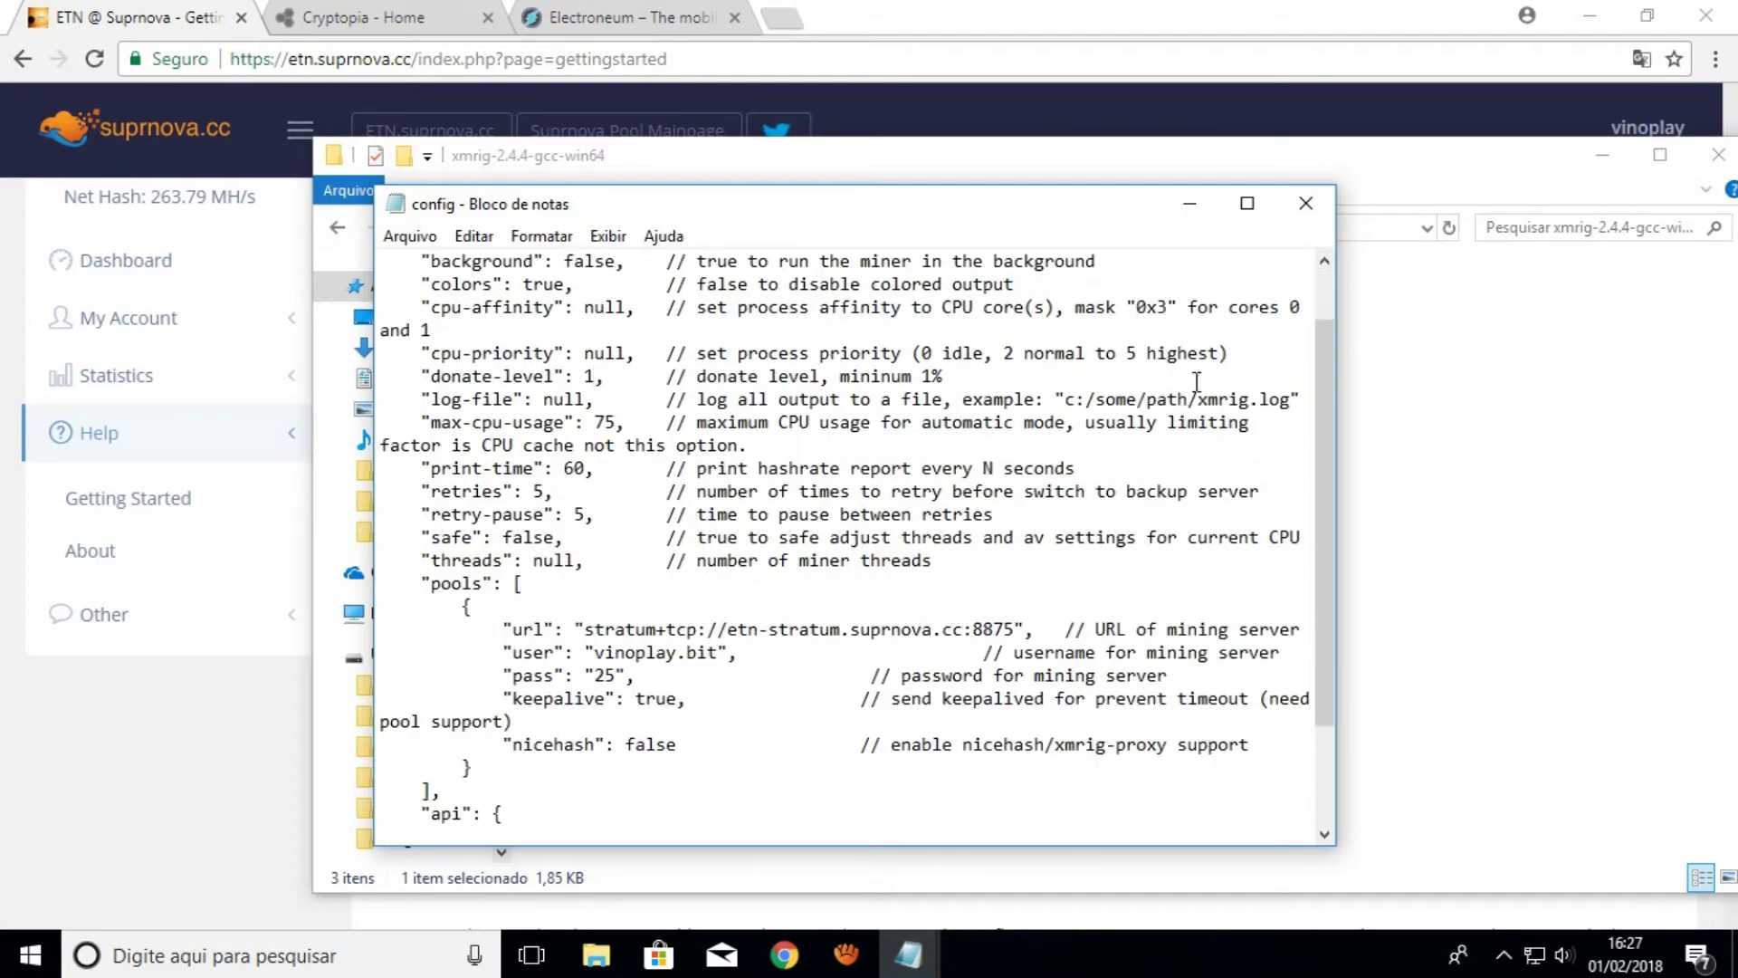
{"action": "left_click", "coordinate": [1305, 203]}
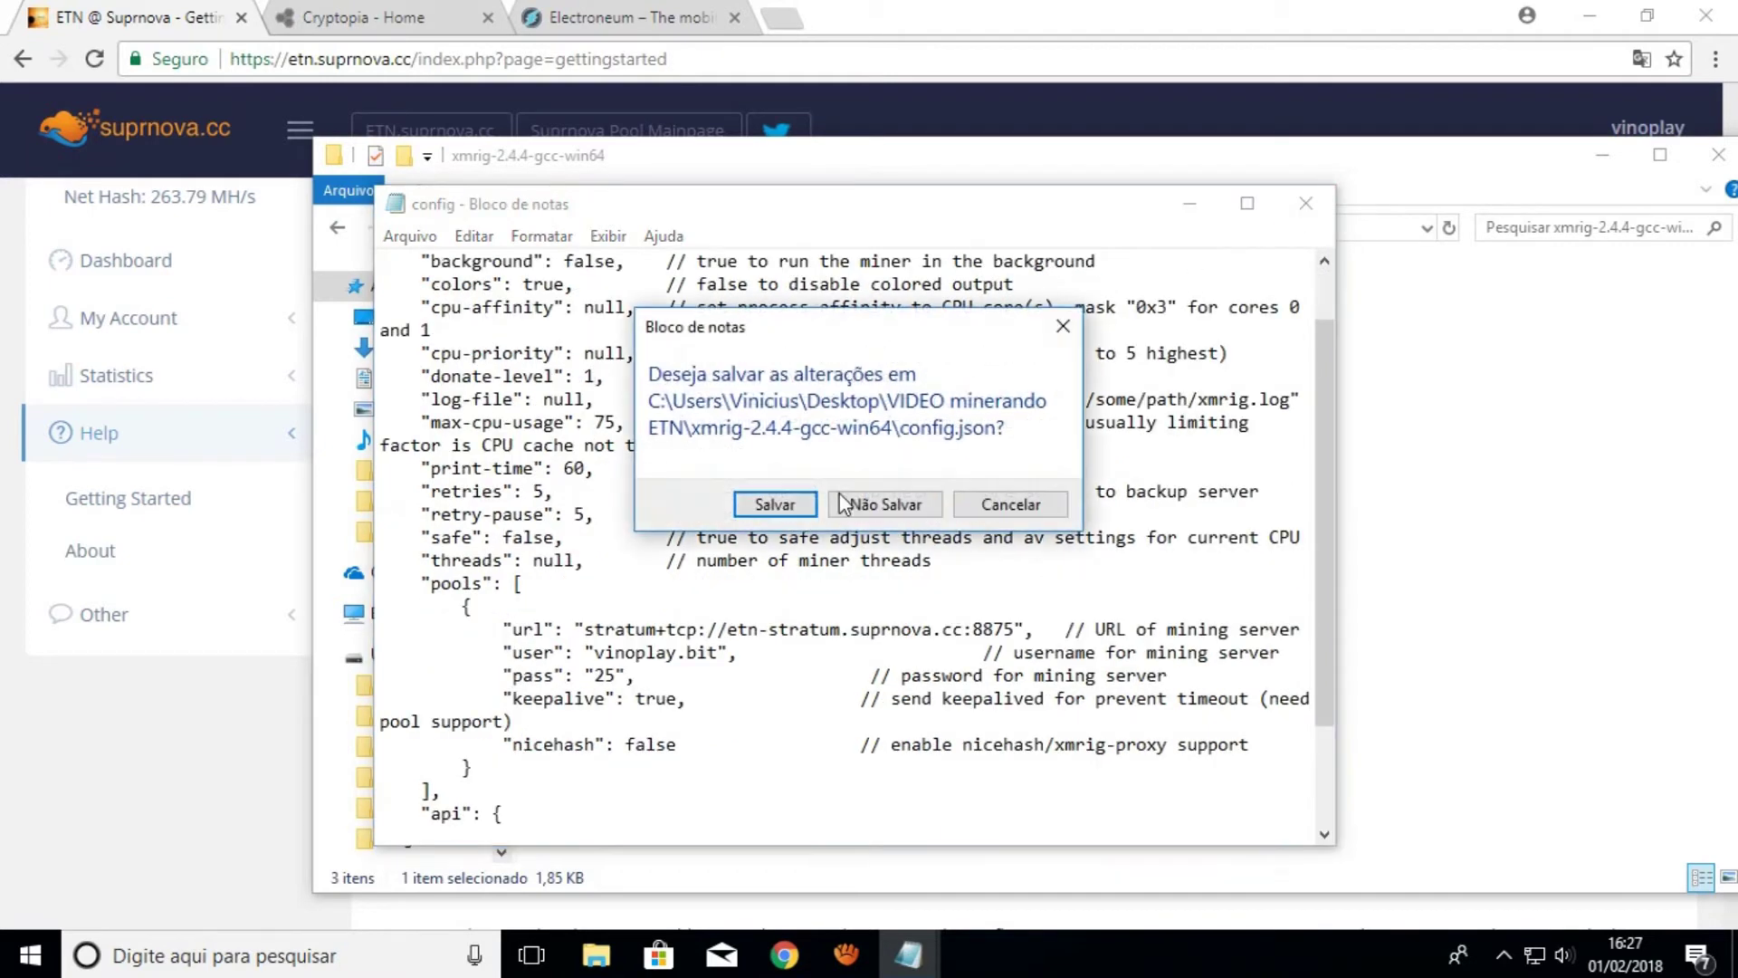
{"action": "left_click", "coordinate": [774, 505]}
Run the start script so XMRig connects to etn-stratum.suprnova.cc:8875, then close the miner console
{"action": "double_click", "coordinate": [579, 333]}
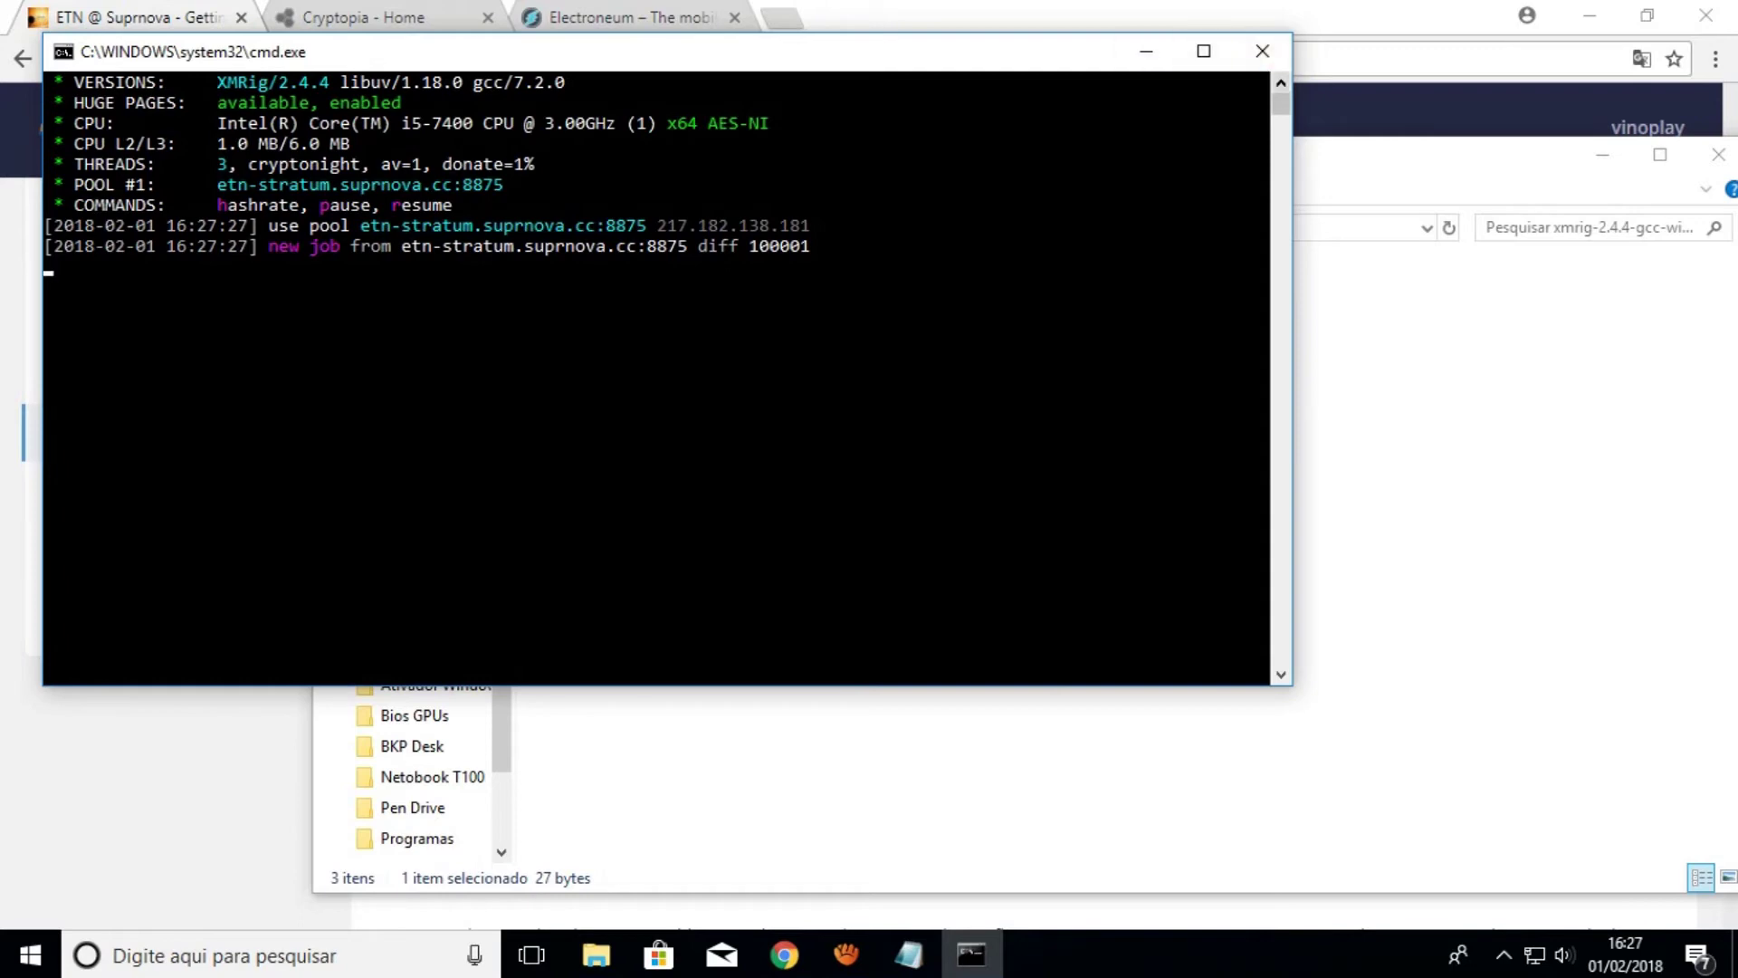
{"action": "left_click", "coordinate": [1262, 50]}
{"action": "left_click", "coordinate": [1156, 562]}
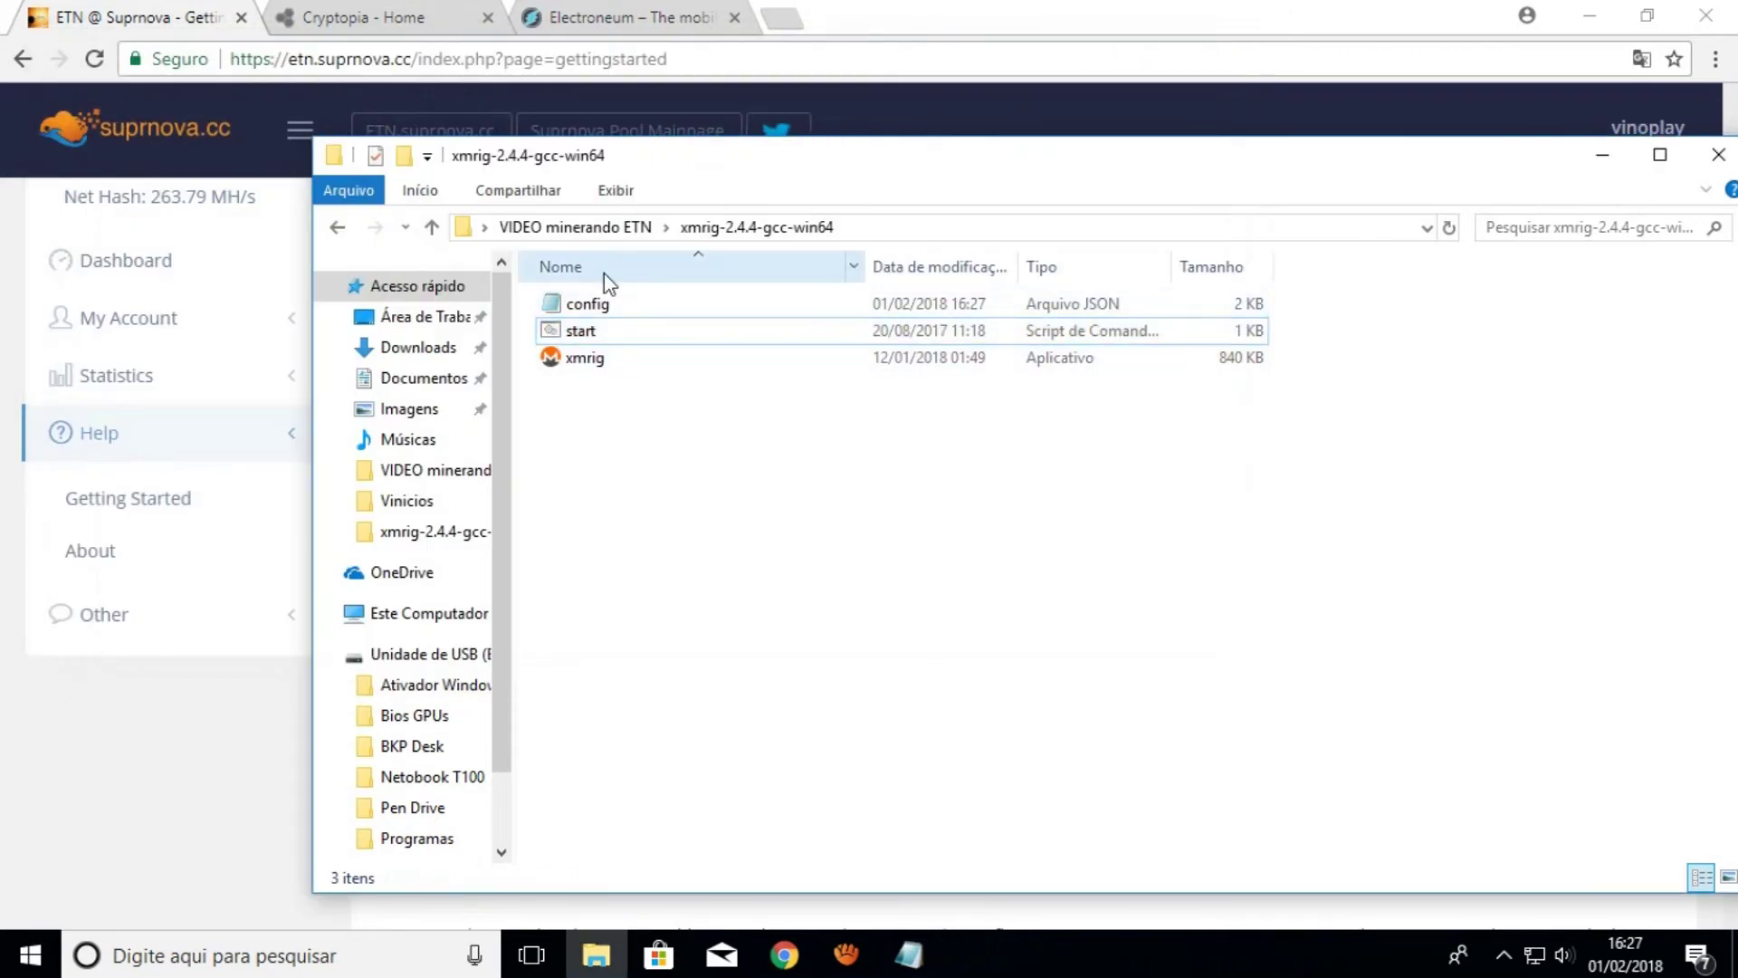
In the Claymore CryptoNote AMD GPU Miner v11.2 - POOL folder, create a text document named 'bit' and open it
{"action": "left_click", "coordinate": [609, 228]}
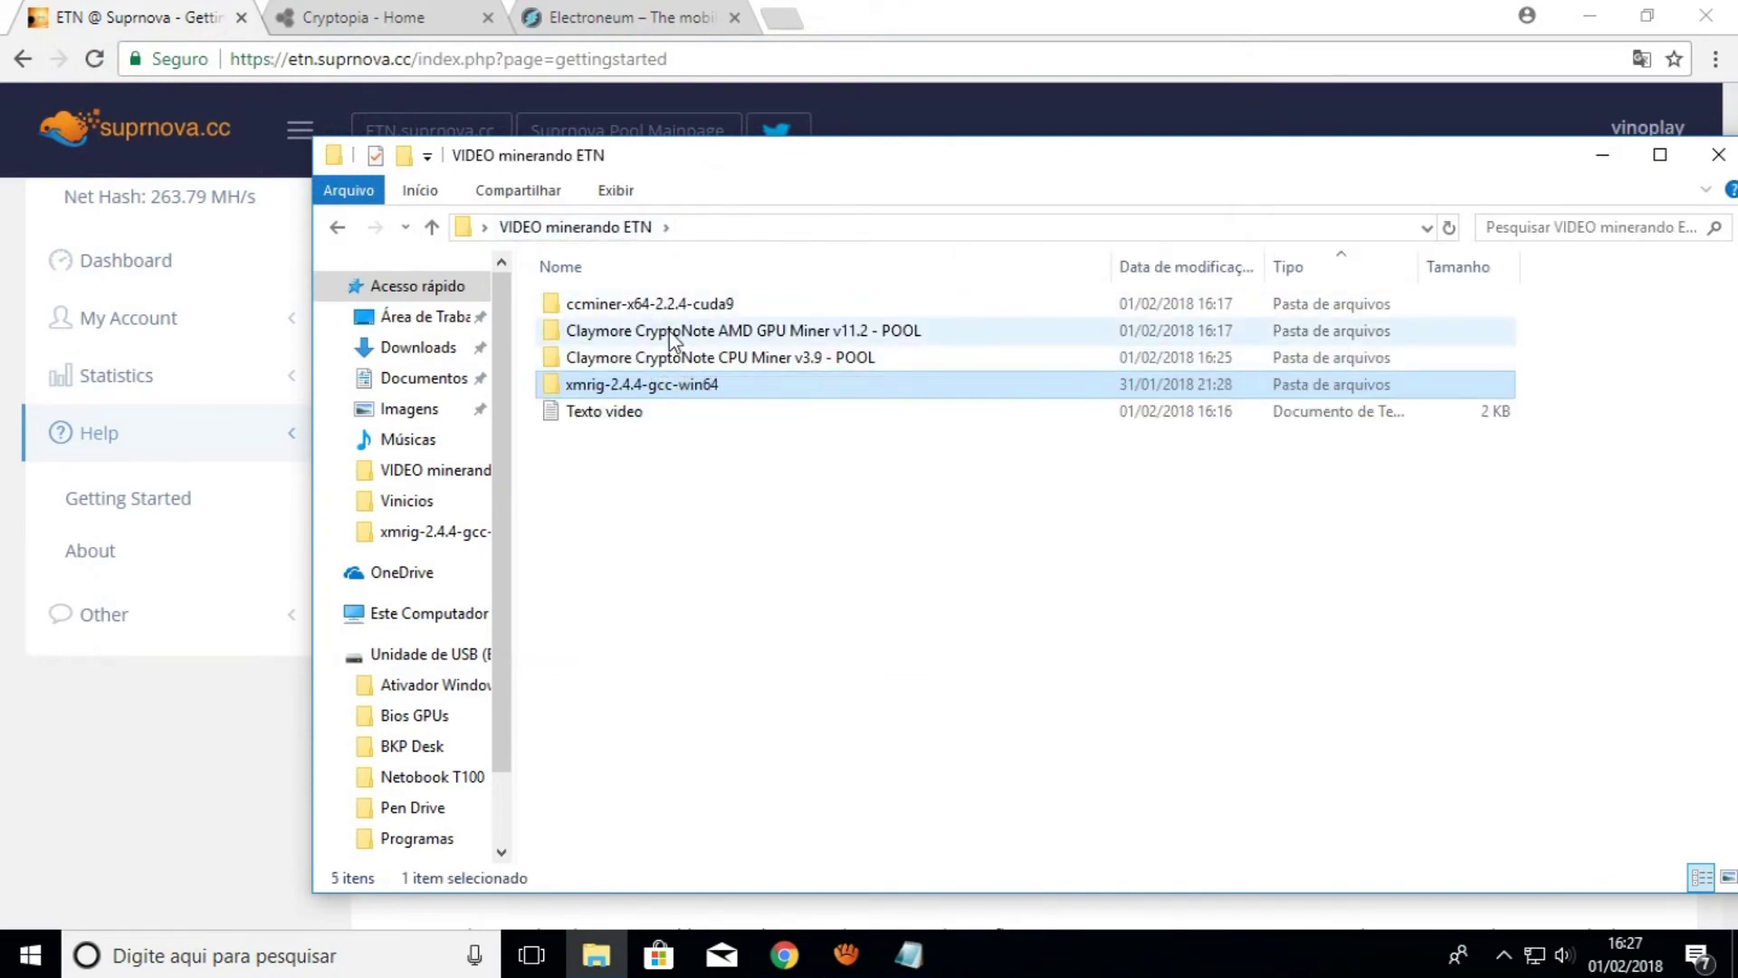
{"action": "double_click", "coordinate": [670, 329]}
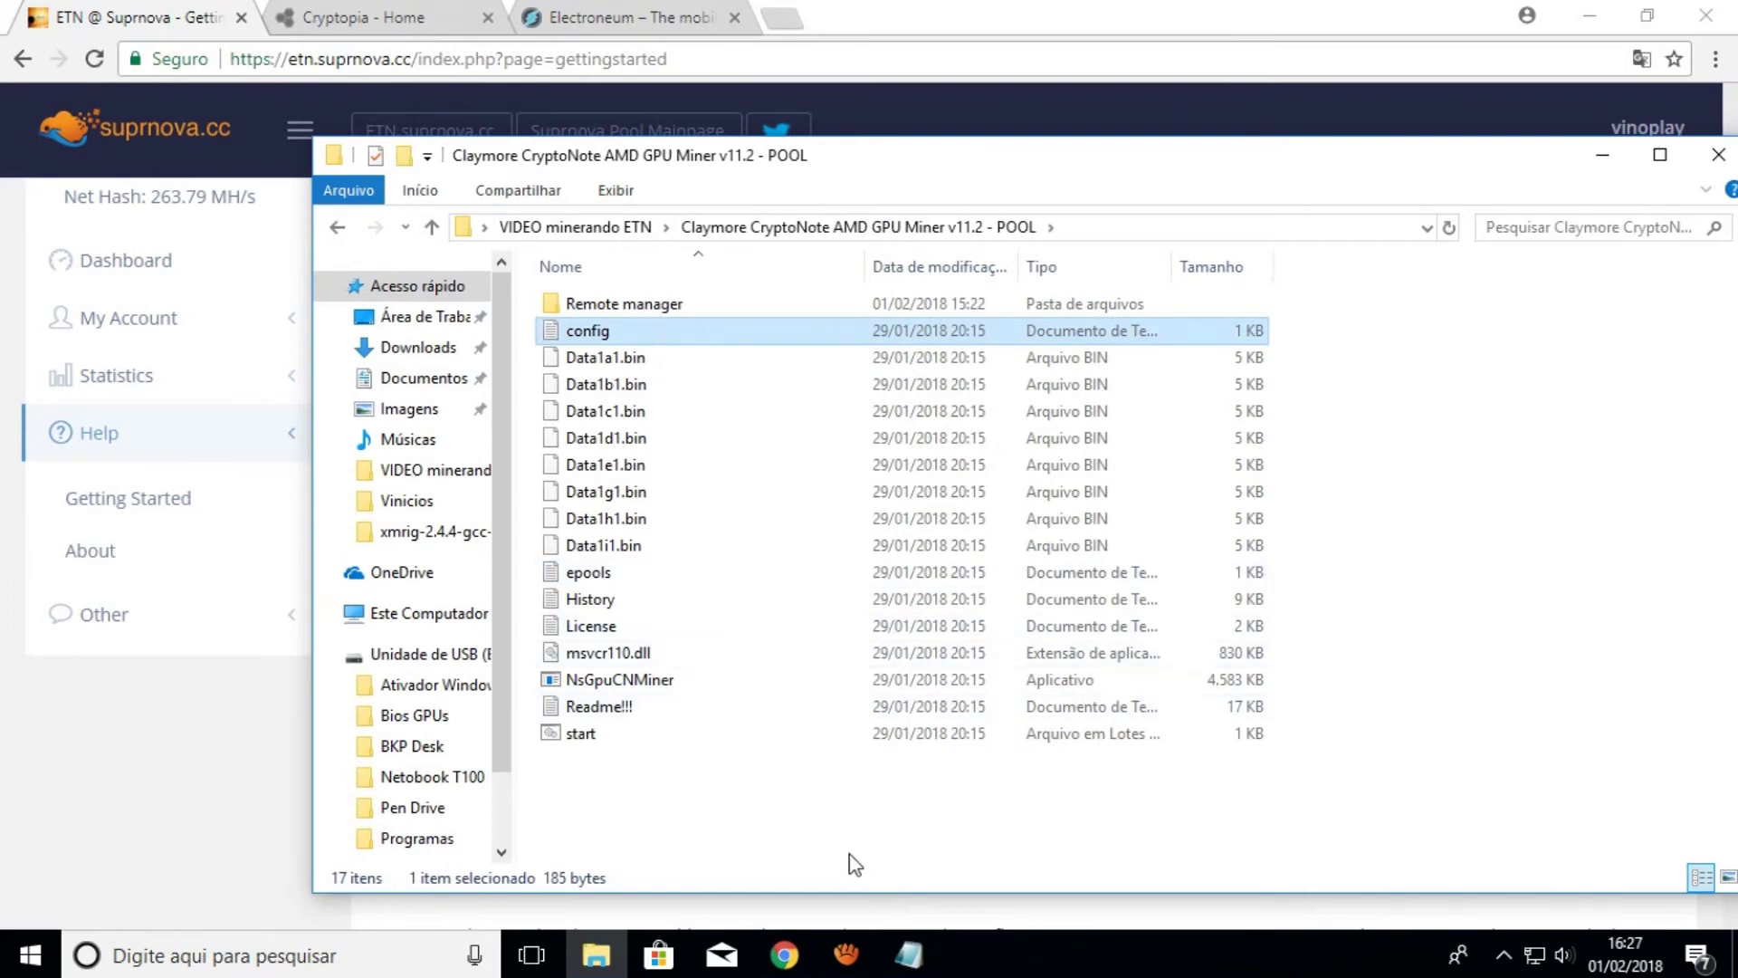
{"action": "right_click", "coordinate": [718, 806]}
{"action": "right_click", "coordinate": [639, 815]}
{"action": "mouse_move", "coordinate": [777, 751]}
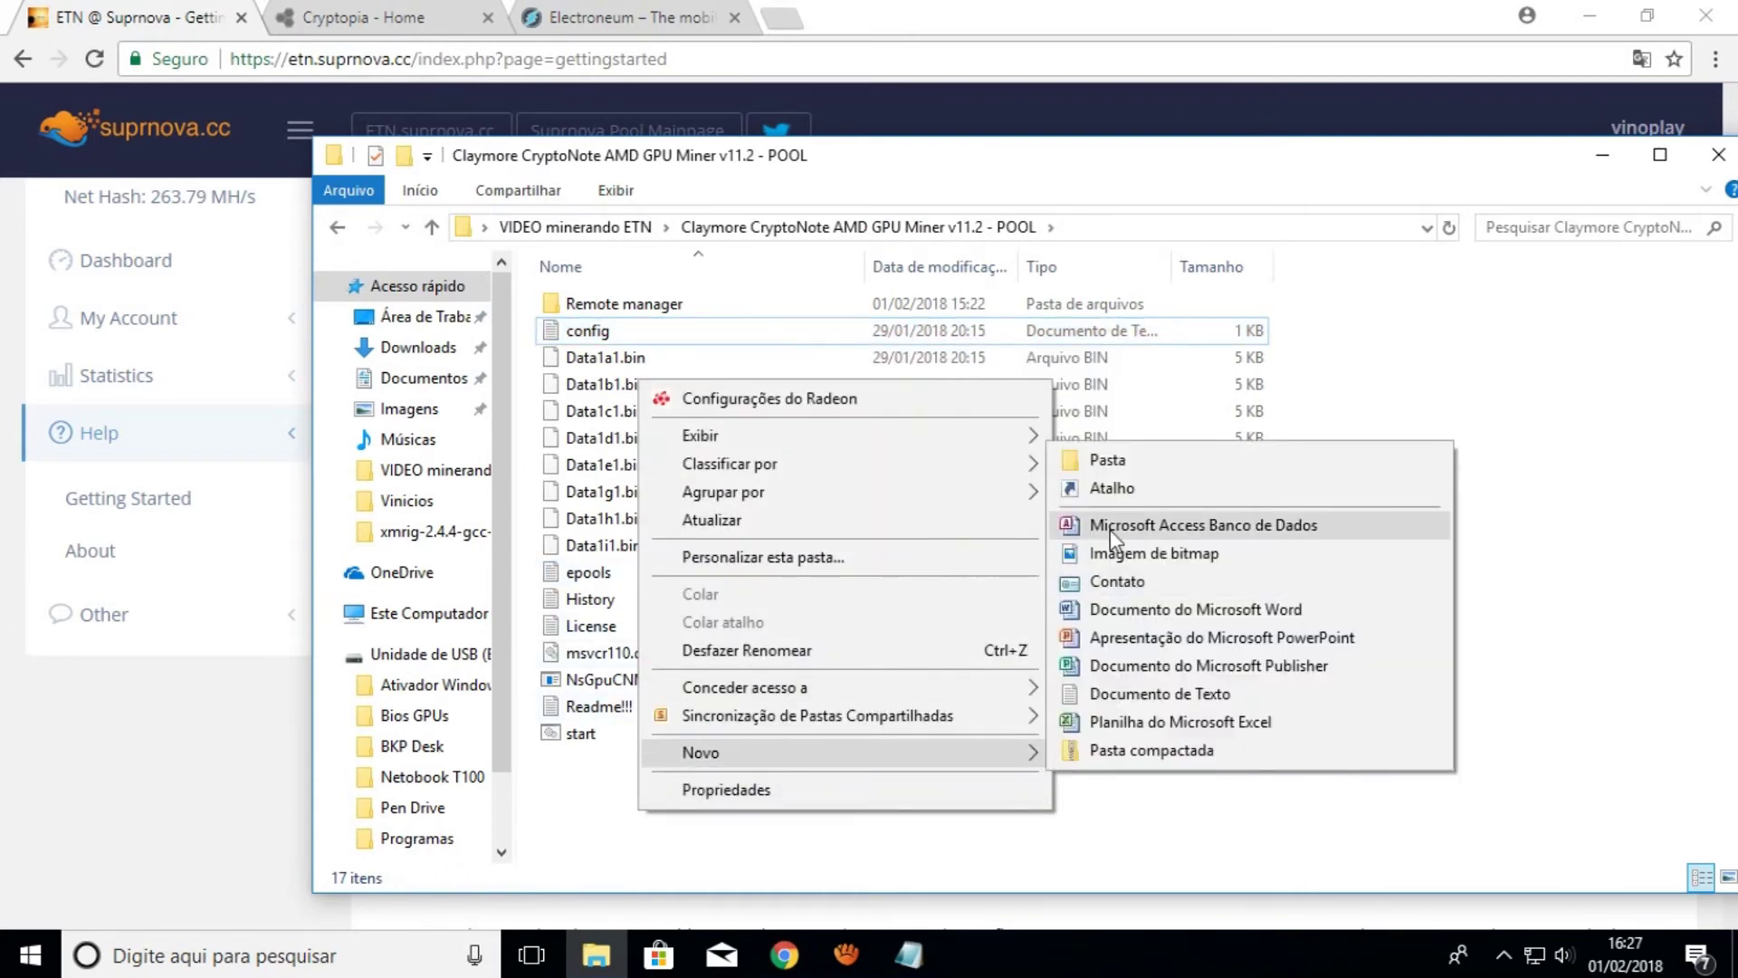
{"action": "left_click", "coordinate": [1133, 693]}
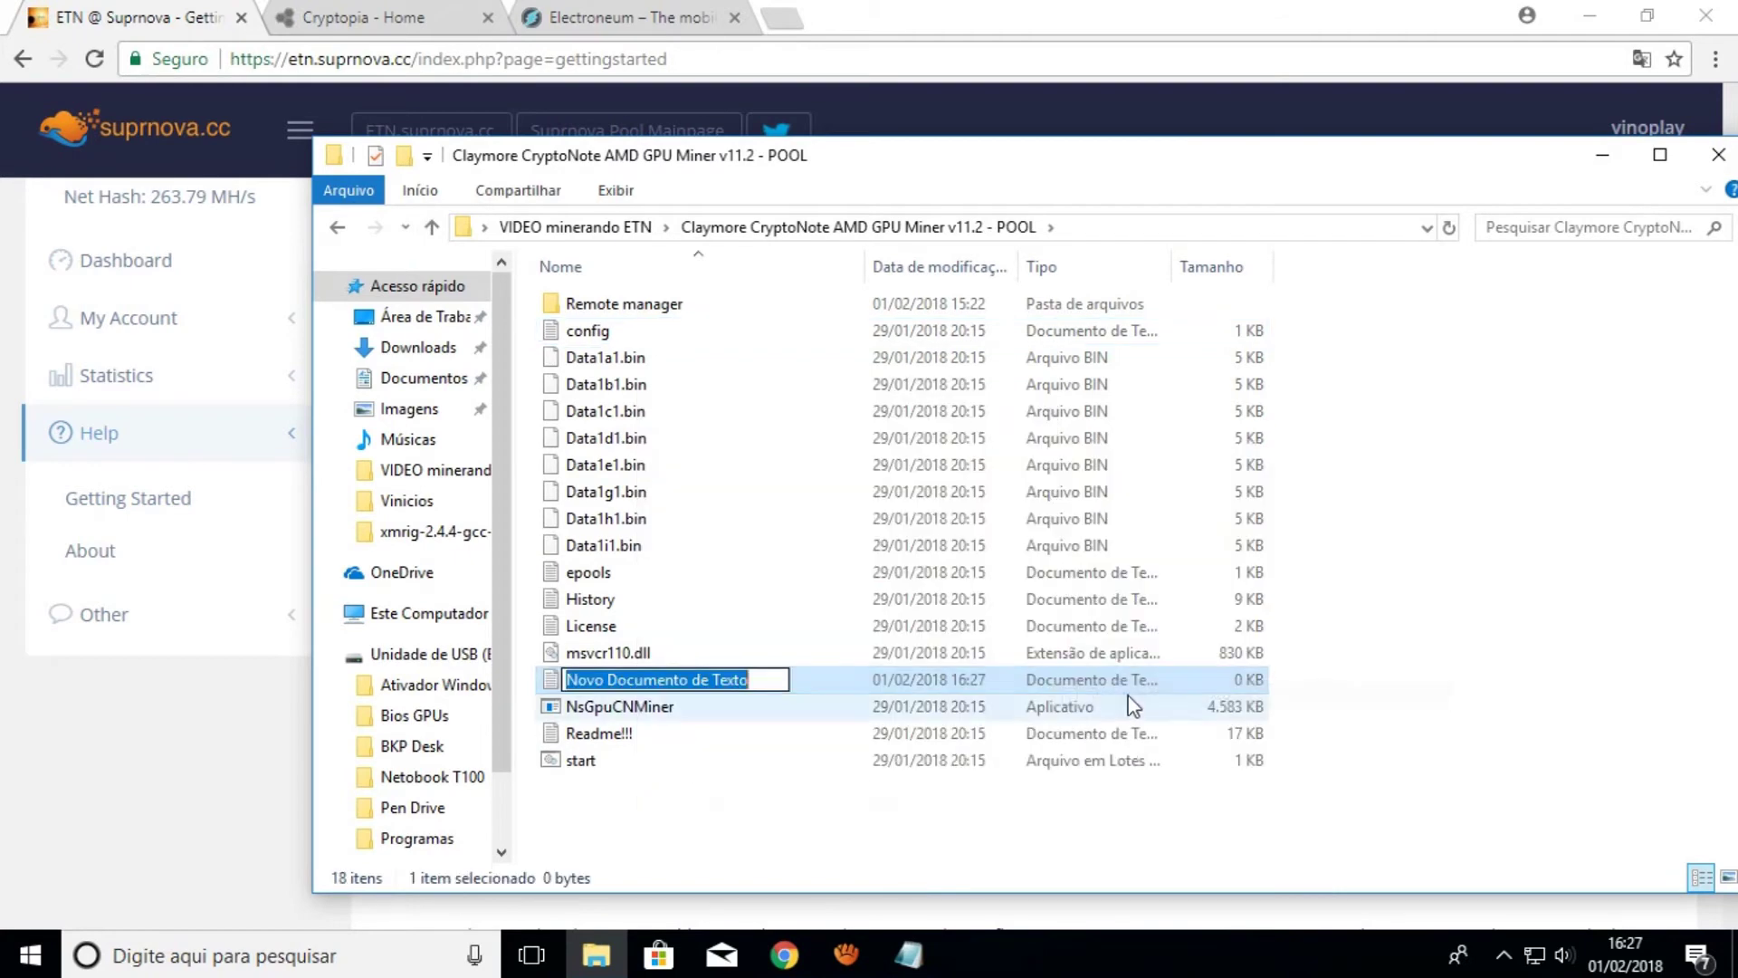
{"action": "type", "text": "bit"}
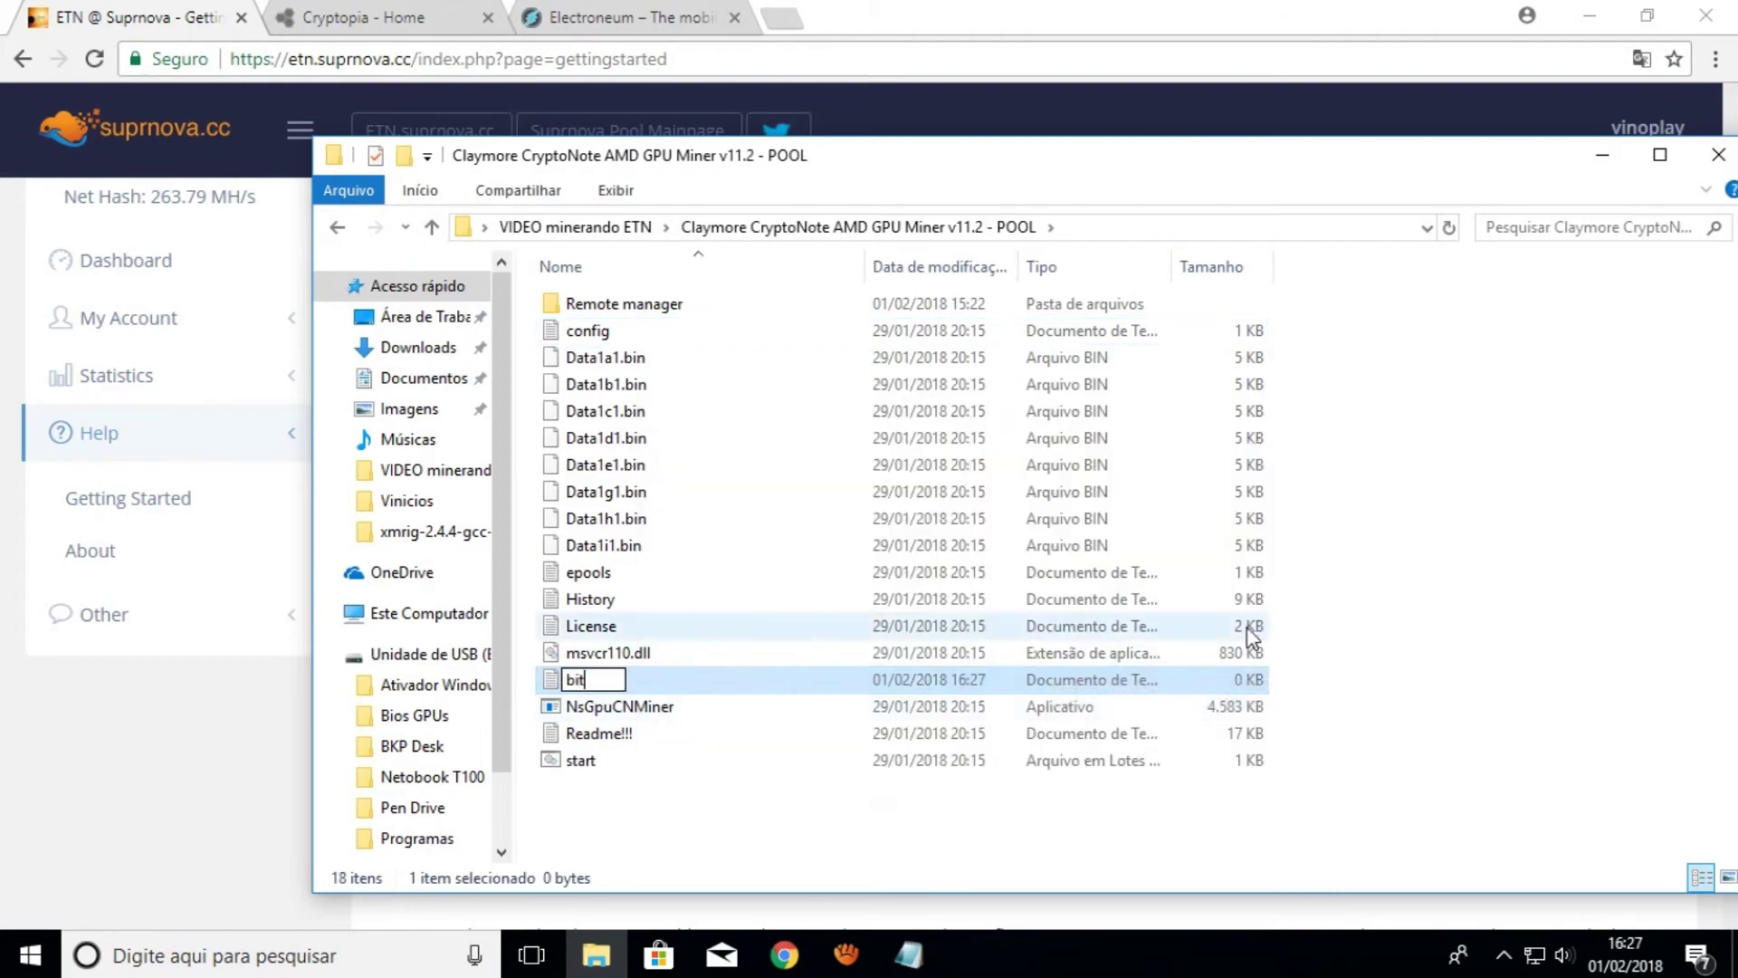
{"action": "key", "text": "Return"}
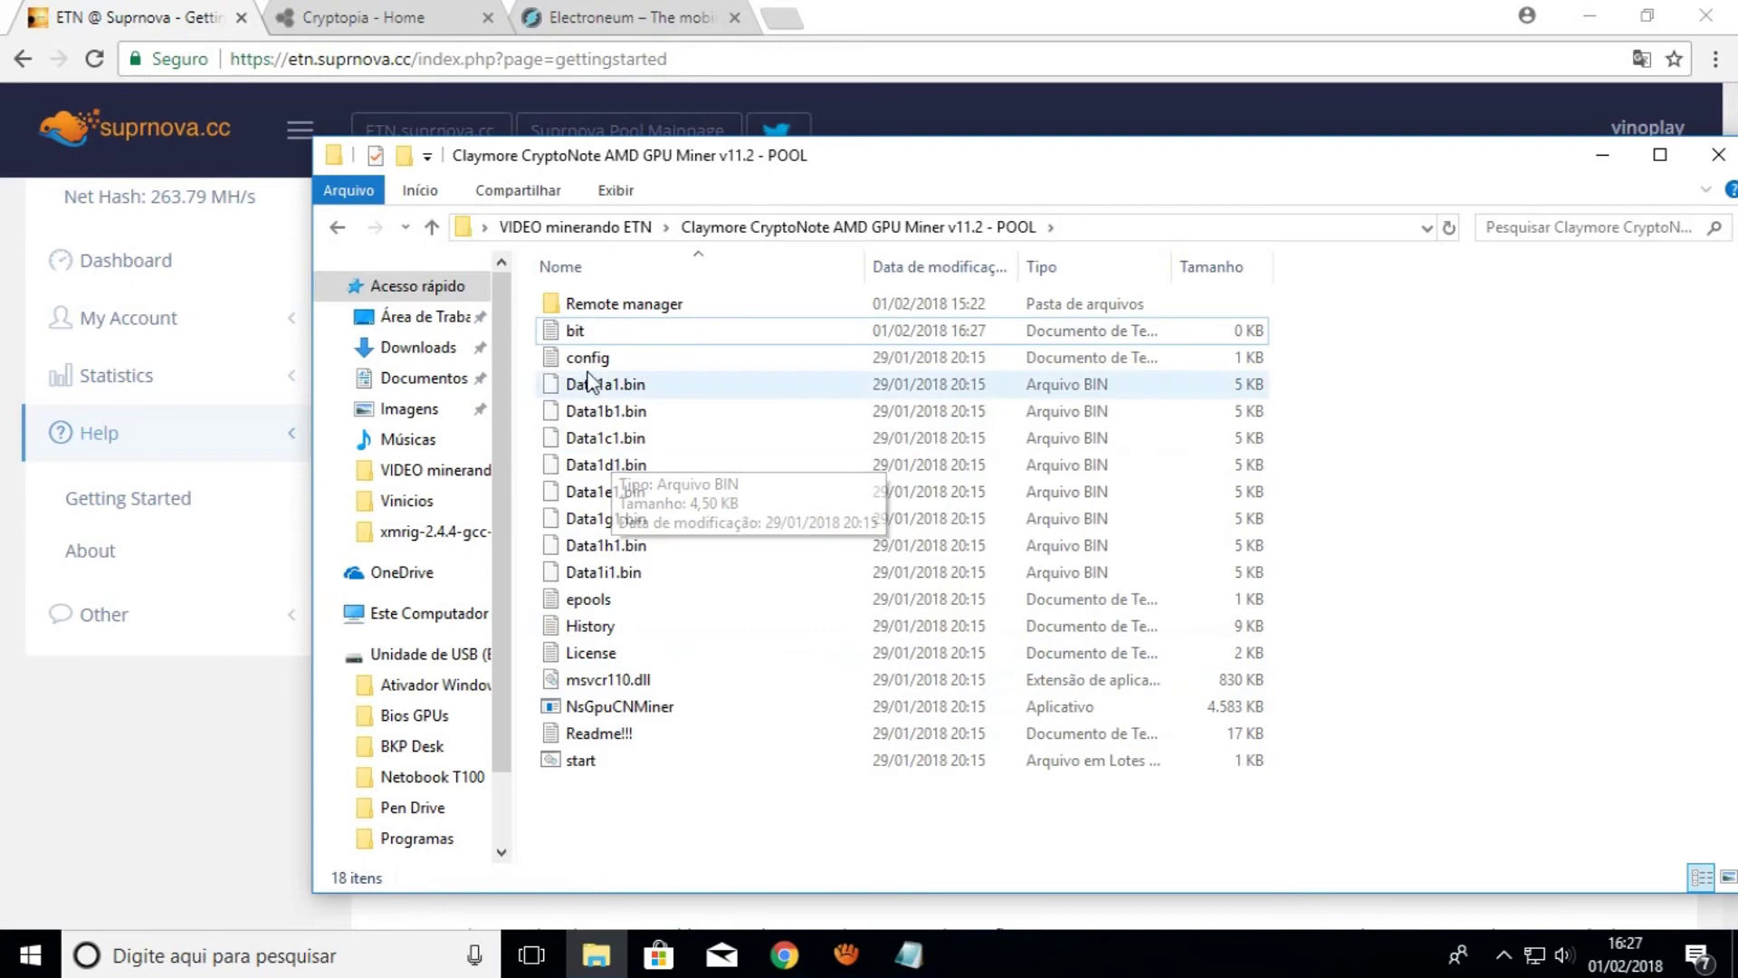
{"action": "double_click", "coordinate": [601, 331]}
Copy the NsGpuCNMiner.exe command line from the Texto video notes
{"action": "mouse_move", "coordinate": [909, 953]}
{"action": "left_click", "coordinate": [872, 892]}
{"action": "left_click", "coordinate": [604, 514]}
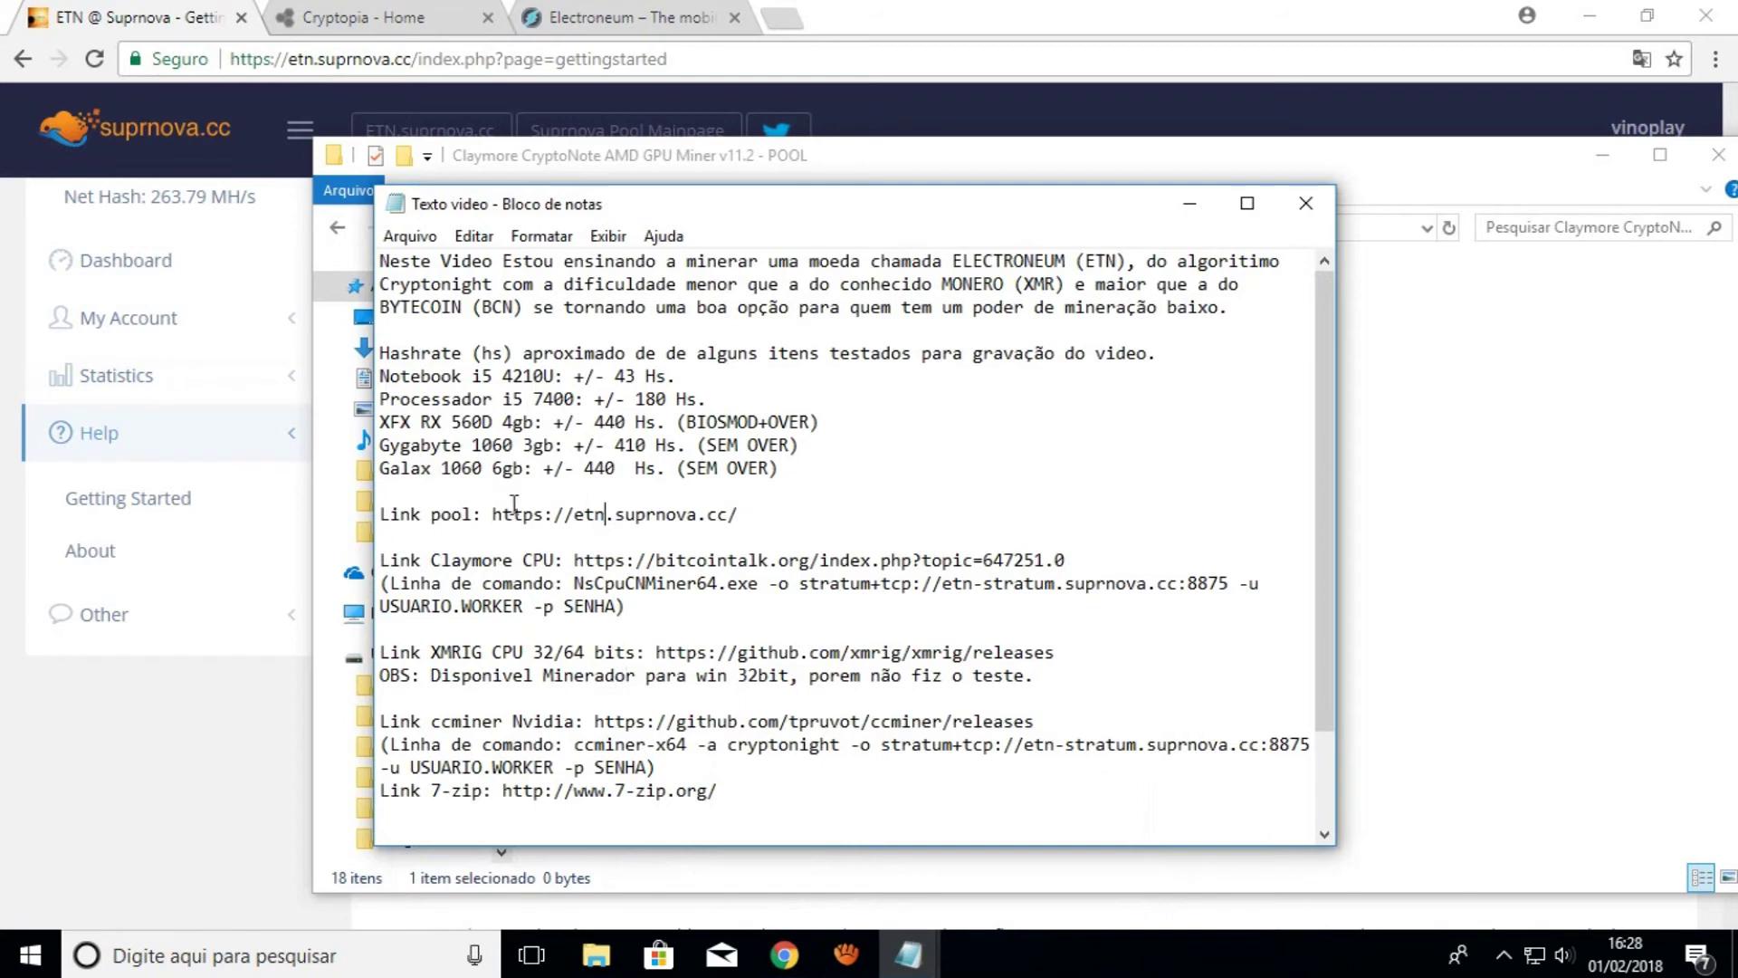
{"action": "scroll", "coordinate": [523, 644], "scroll_direction": "down", "scroll_amount": 2}
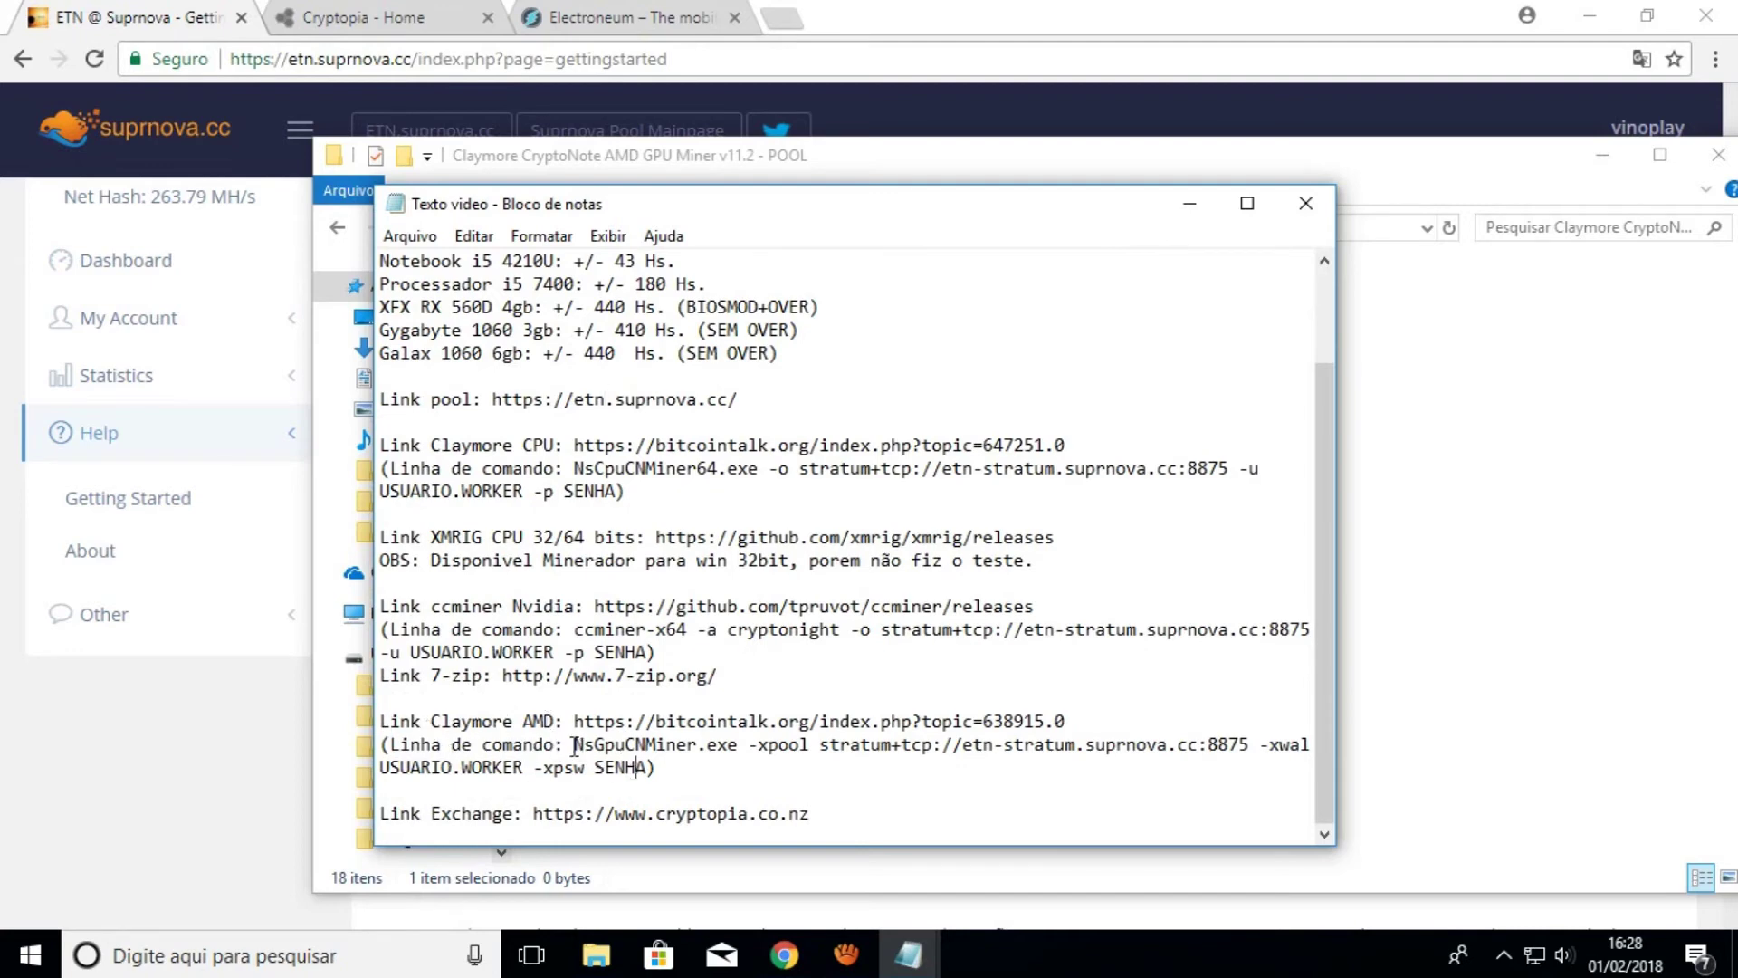
{"action": "key", "text": "shift+Down"}
{"action": "key", "text": "shift+Right"}
{"action": "key", "text": "shift+Right"}
{"action": "key", "text": "shift+Right"}
{"action": "key", "text": "shift+Right"}
{"action": "key", "text": "shift+Right"}
{"action": "key", "text": "shift+Right"}
{"action": "key", "text": "shift+Right"}
{"action": "key", "text": "ctrl+c"}
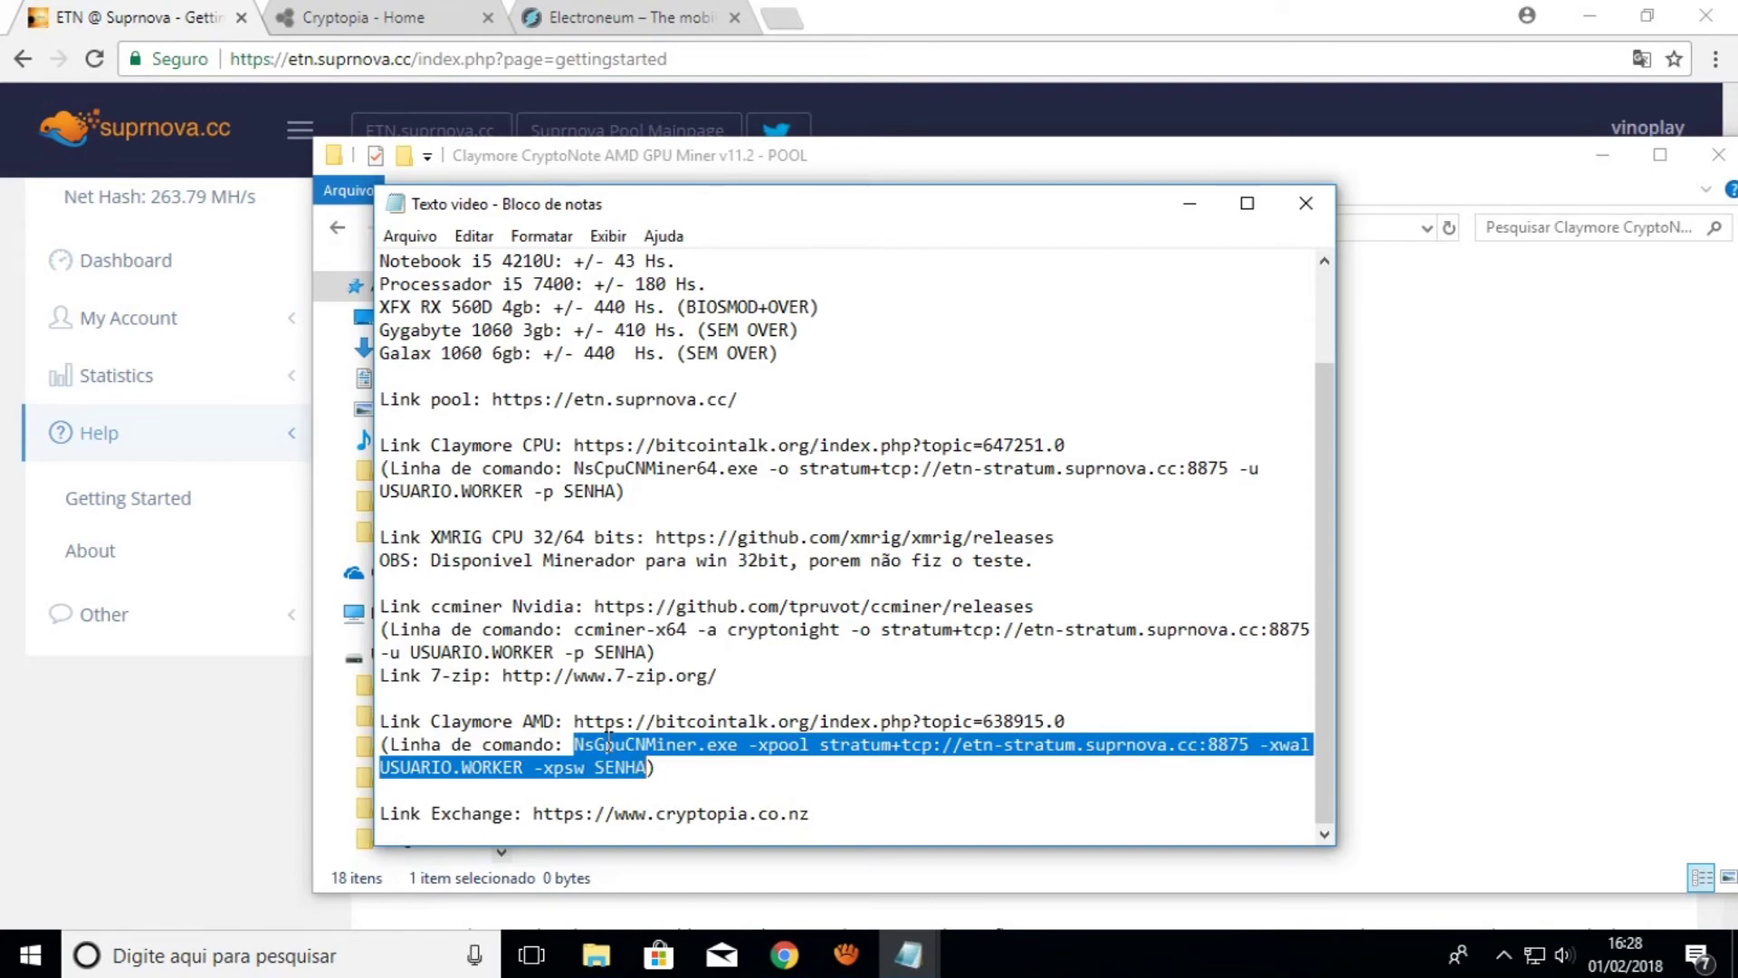
{"action": "left_click", "coordinate": [1382, 393]}
Paste the Claymore command into bit and replace the SENHA placeholder with the pool password
{"action": "mouse_move", "coordinate": [909, 953]}
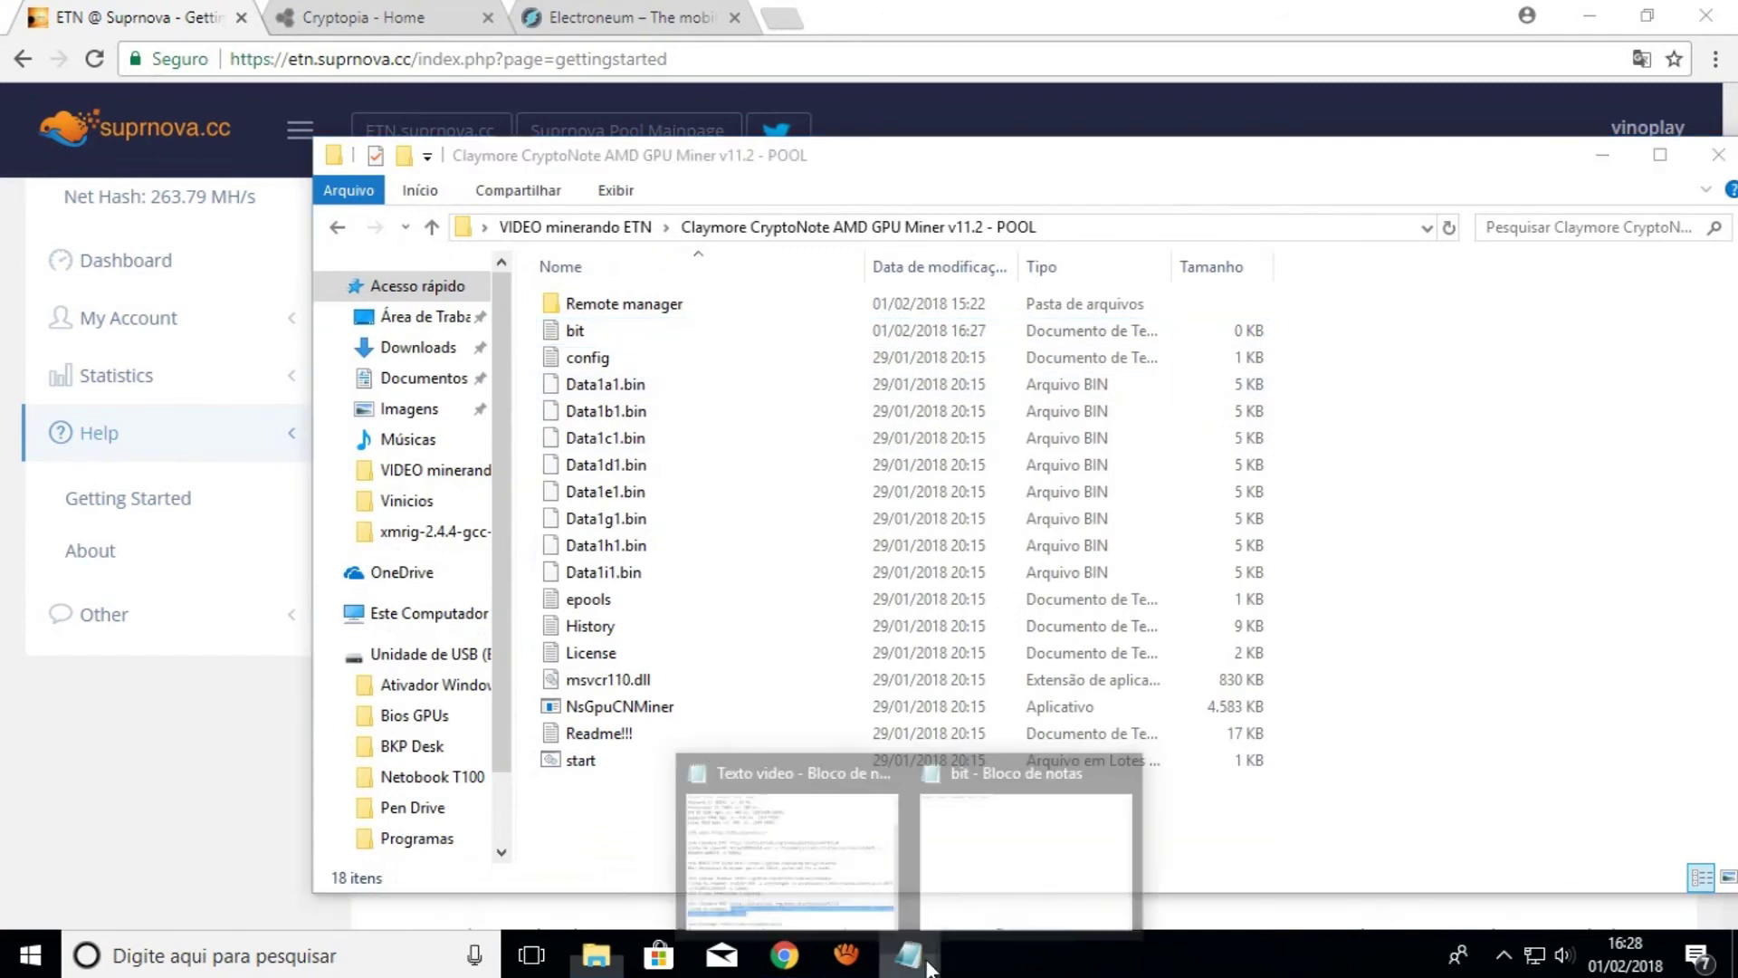
{"action": "left_click", "coordinate": [982, 846]}
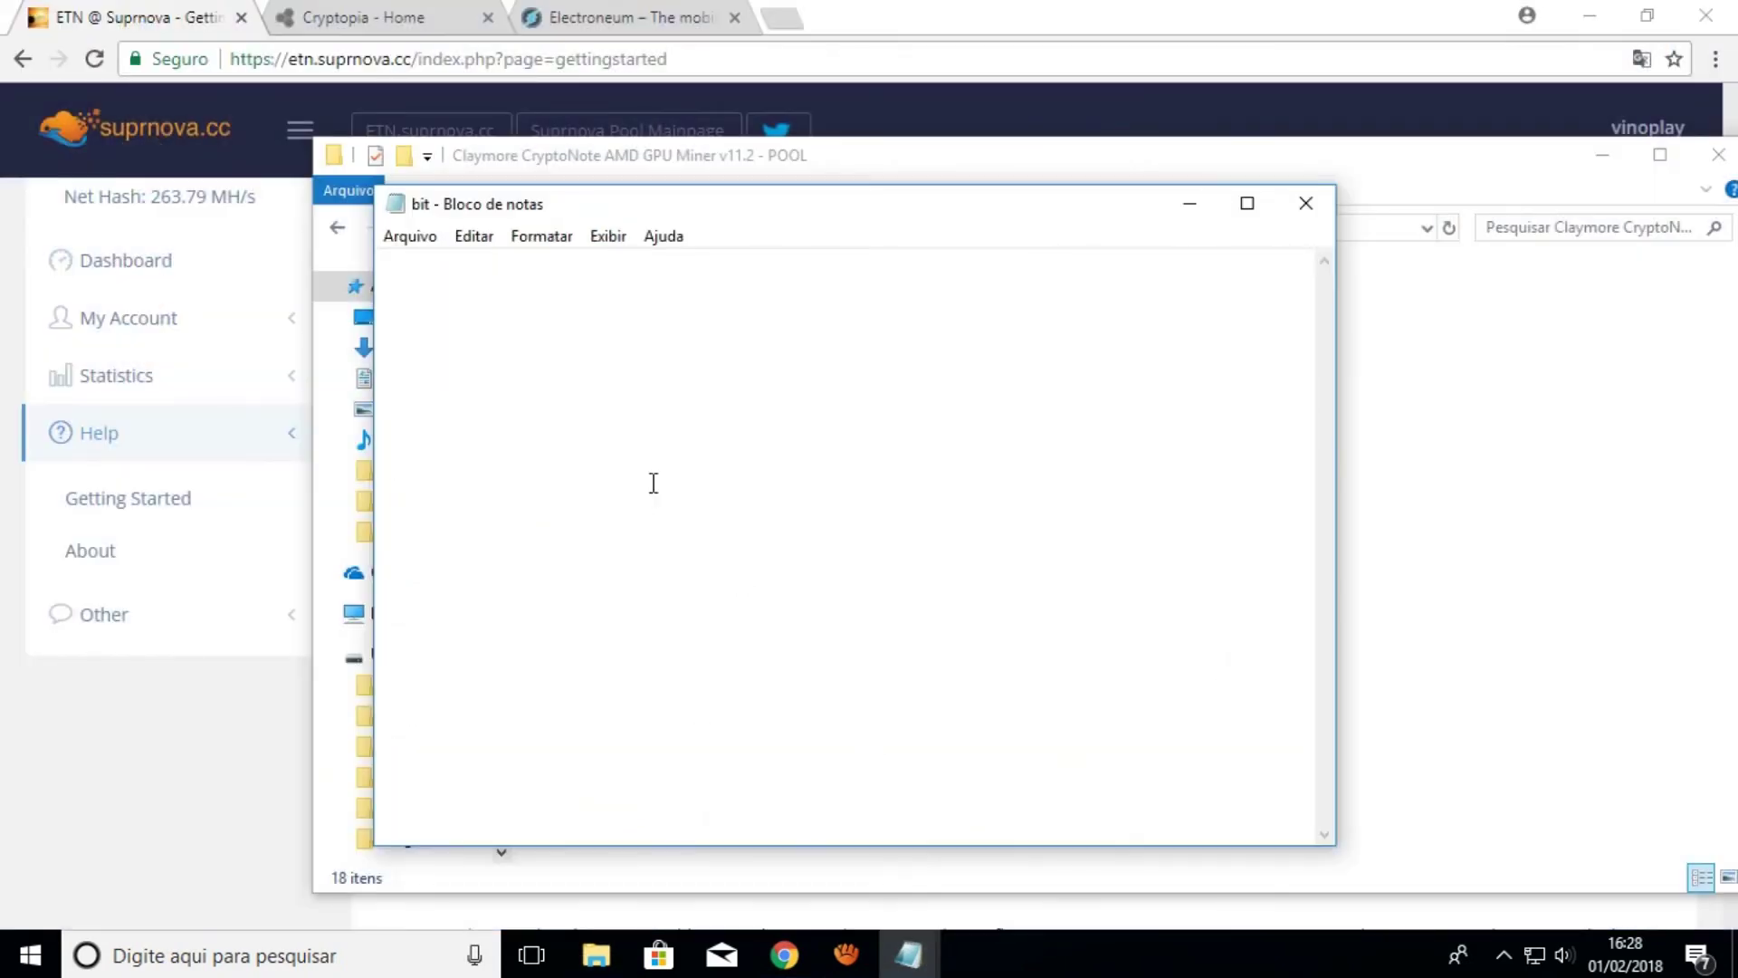
{"action": "key", "text": "ctrl+v"}
{"action": "key", "text": "BackSpace"}
{"action": "key", "text": "BackSpace"}
{"action": "key", "text": "BackSpace"}
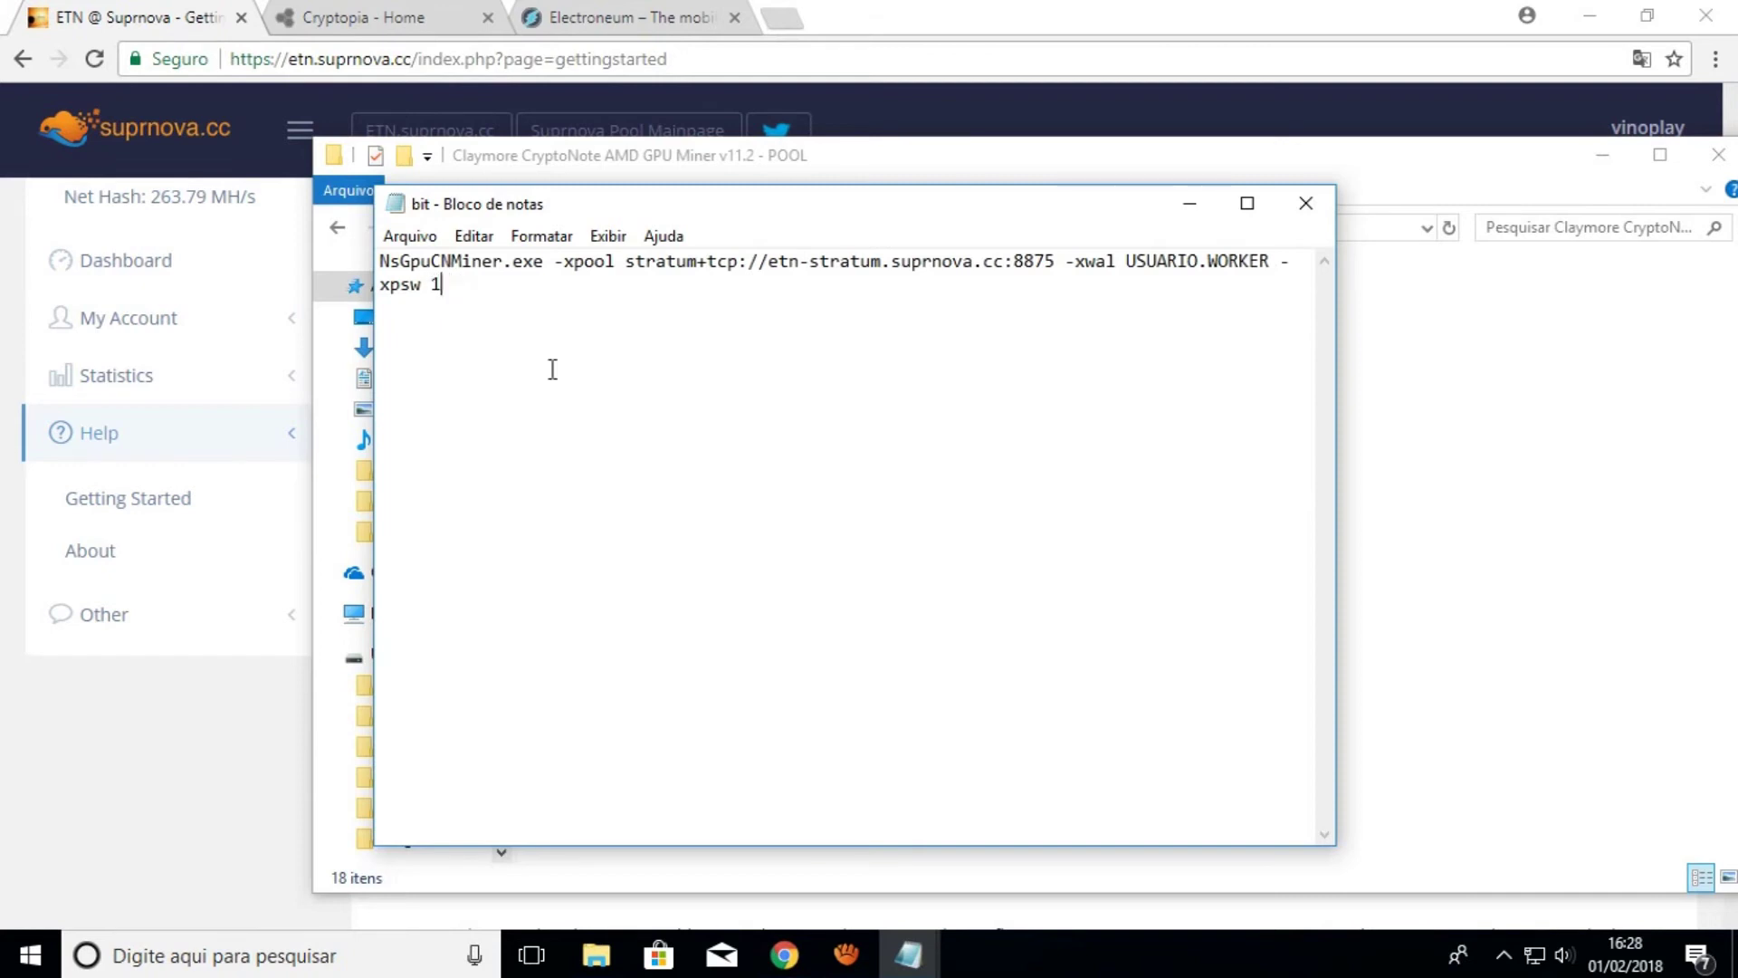
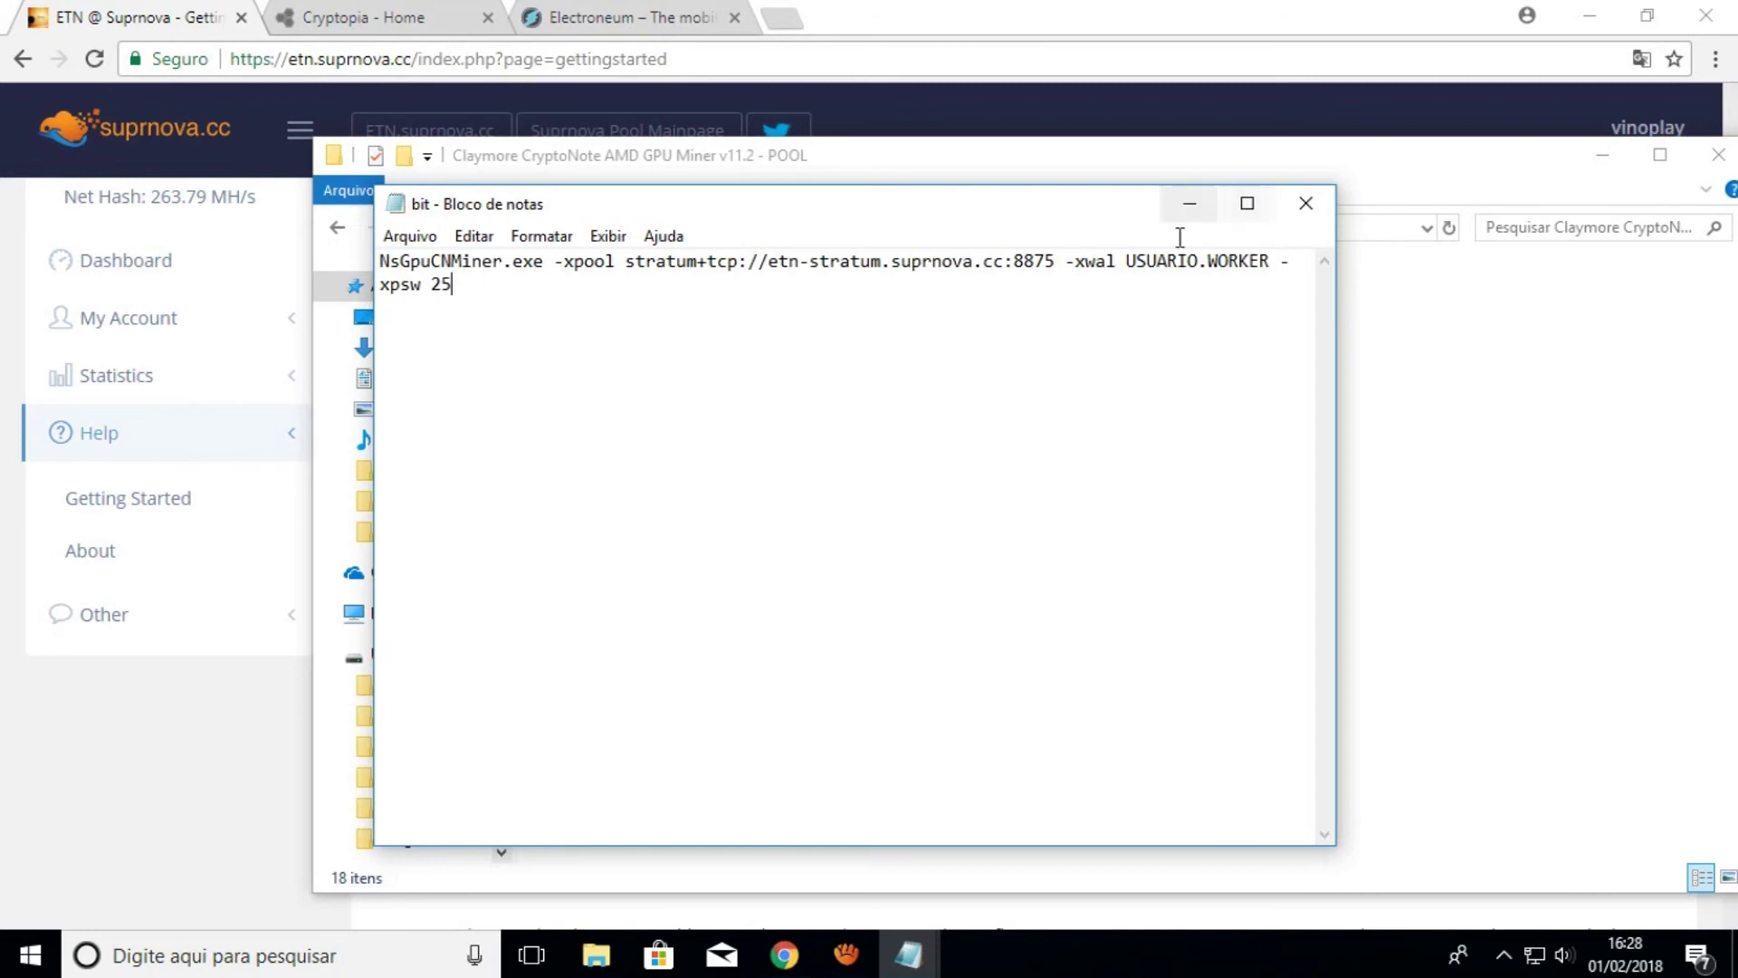
Replace USUARIO.WORKER with the pool username and worker name 'bit'
{"action": "double_click", "coordinate": [1127, 261]}
{"action": "left_click", "coordinate": [1131, 261]}
{"action": "key", "text": "Delete"}
{"action": "key", "text": "Delete"}
{"action": "key", "text": "Delete"}
{"action": "key", "text": "Delete"}
{"action": "key", "text": "Delete"}
{"action": "key", "text": "Delete"}
{"action": "key", "text": "Delete"}
{"action": "key", "text": "Delete"}
{"action": "type", "text": "Uvinp"}
{"action": "key", "text": "BackSpace"}
{"action": "key", "text": "BackSpace"}
{"action": "key", "text": "BackSpace"}
{"action": "key", "text": "BackSpace"}
{"action": "key", "text": "BackSpace"}
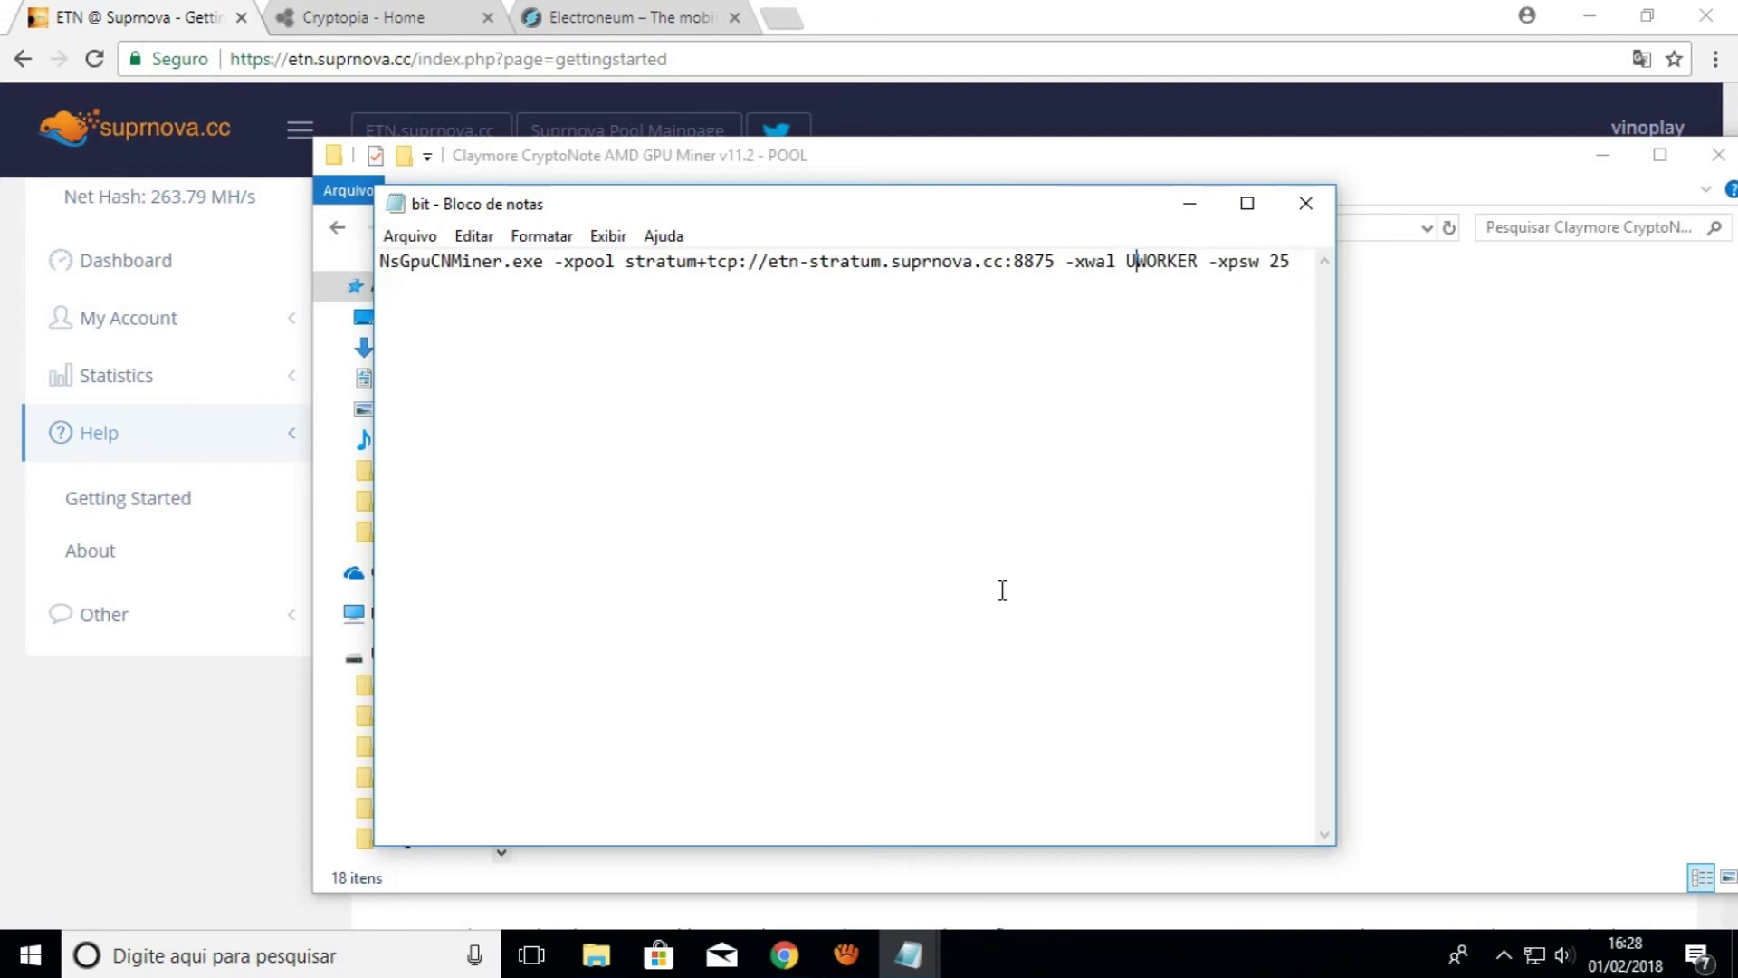
{"action": "type", "text": "vinoplay"}
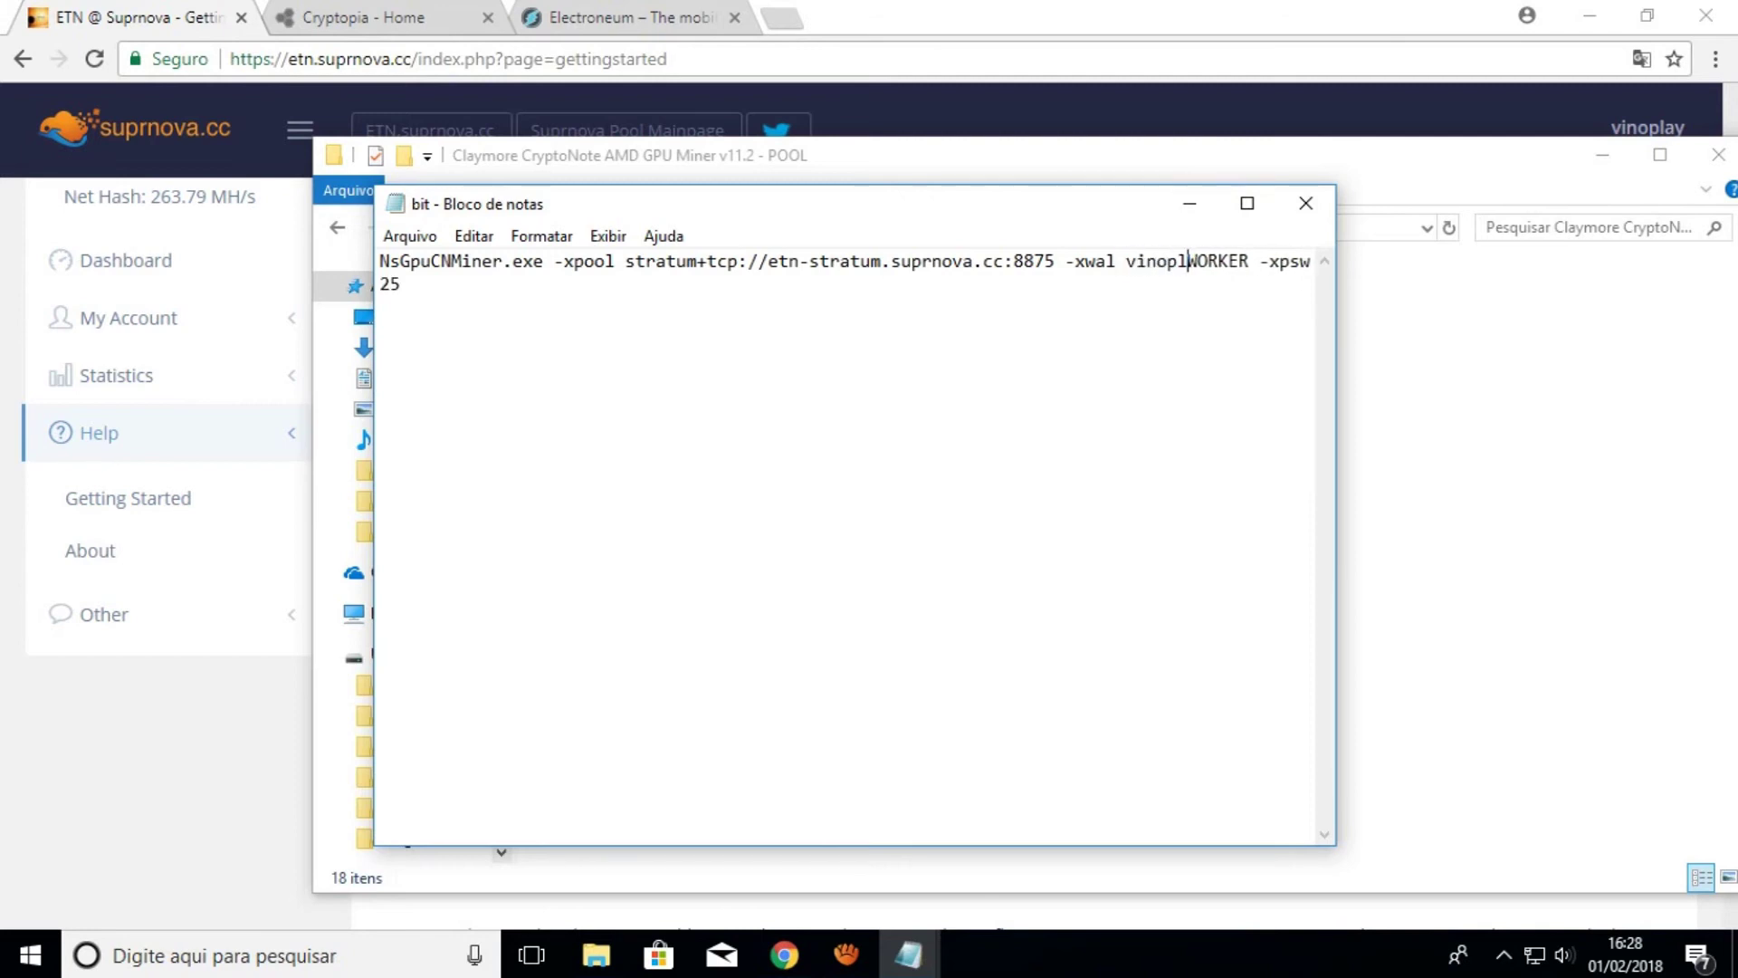
{"action": "type", "text": "."}
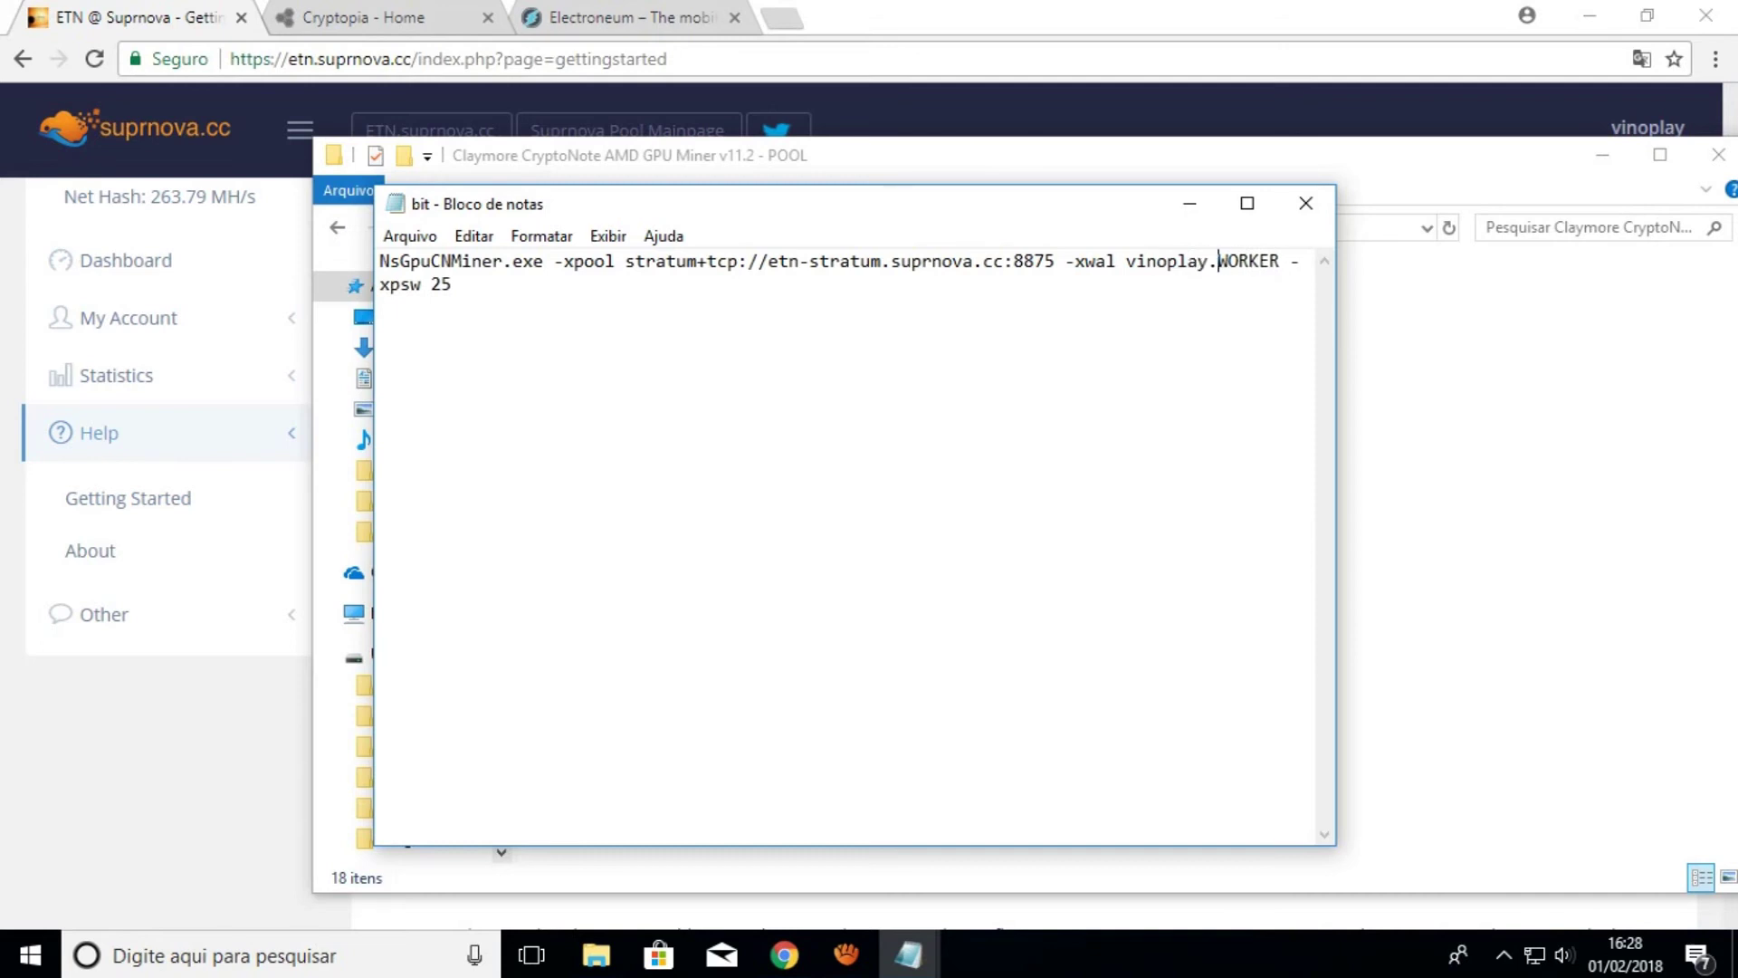
{"action": "key", "text": "Delete"}
{"action": "key", "text": "Delete"}
{"action": "key", "text": "Delete"}
{"action": "key", "text": "Delete"}
{"action": "key", "text": "Delete"}
{"action": "key", "text": "Delete"}
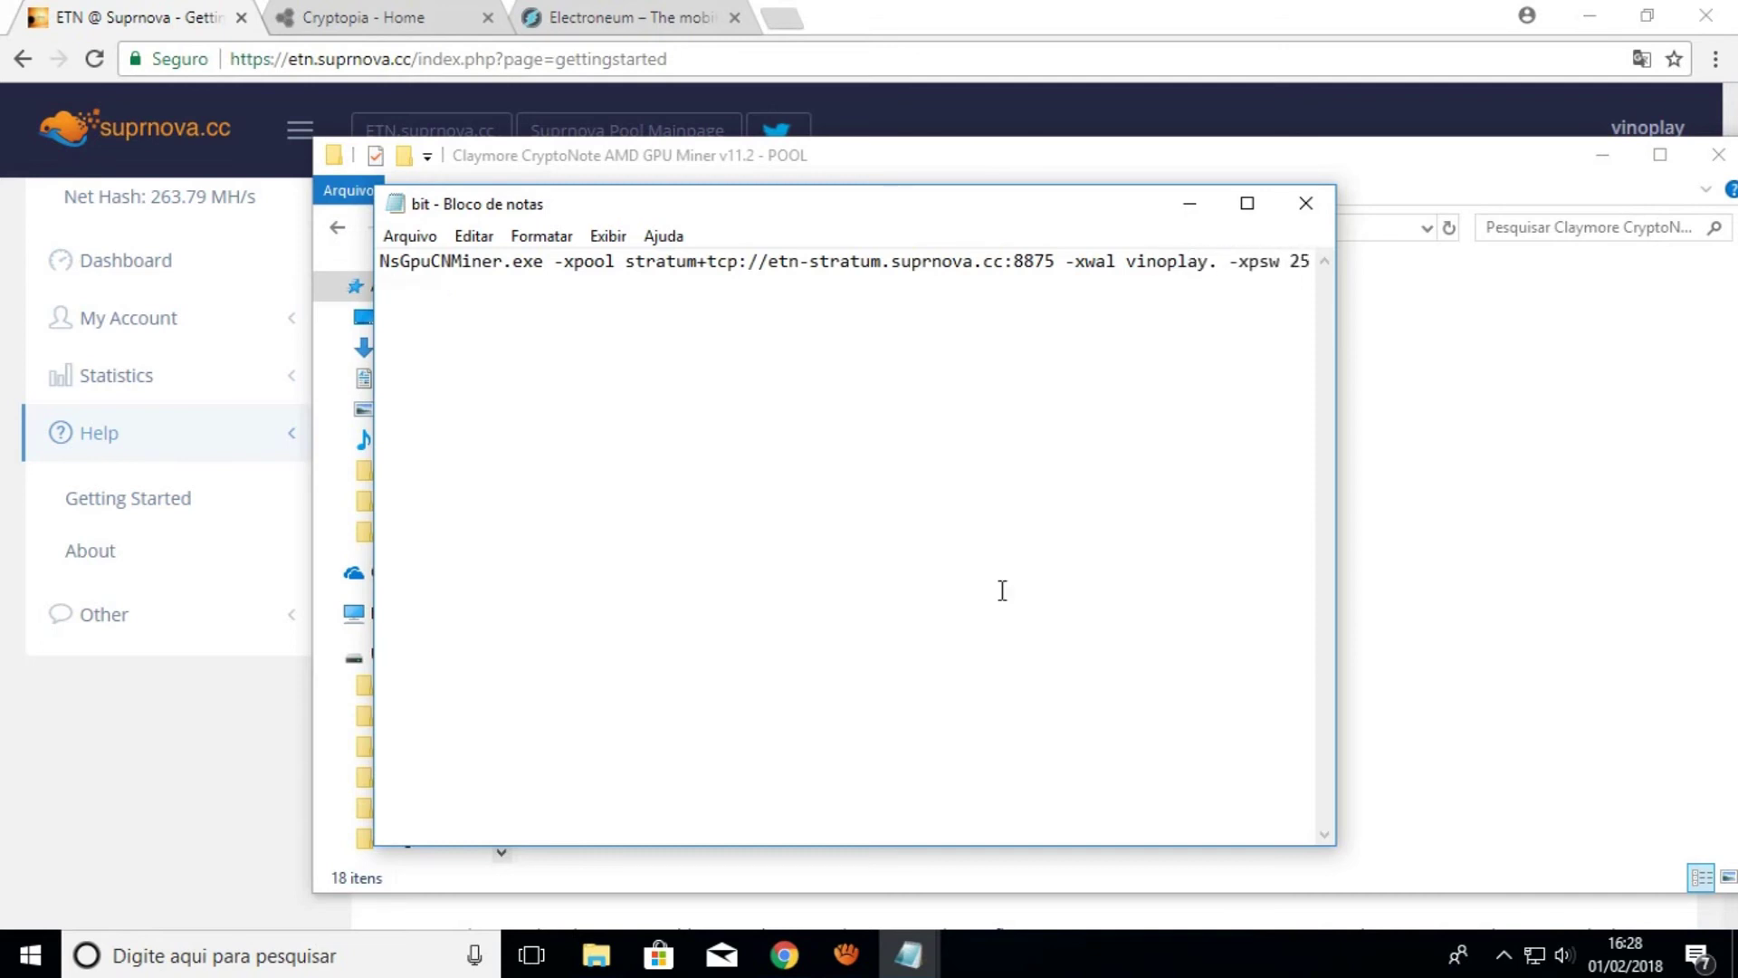
{"action": "type", "text": "bit"}
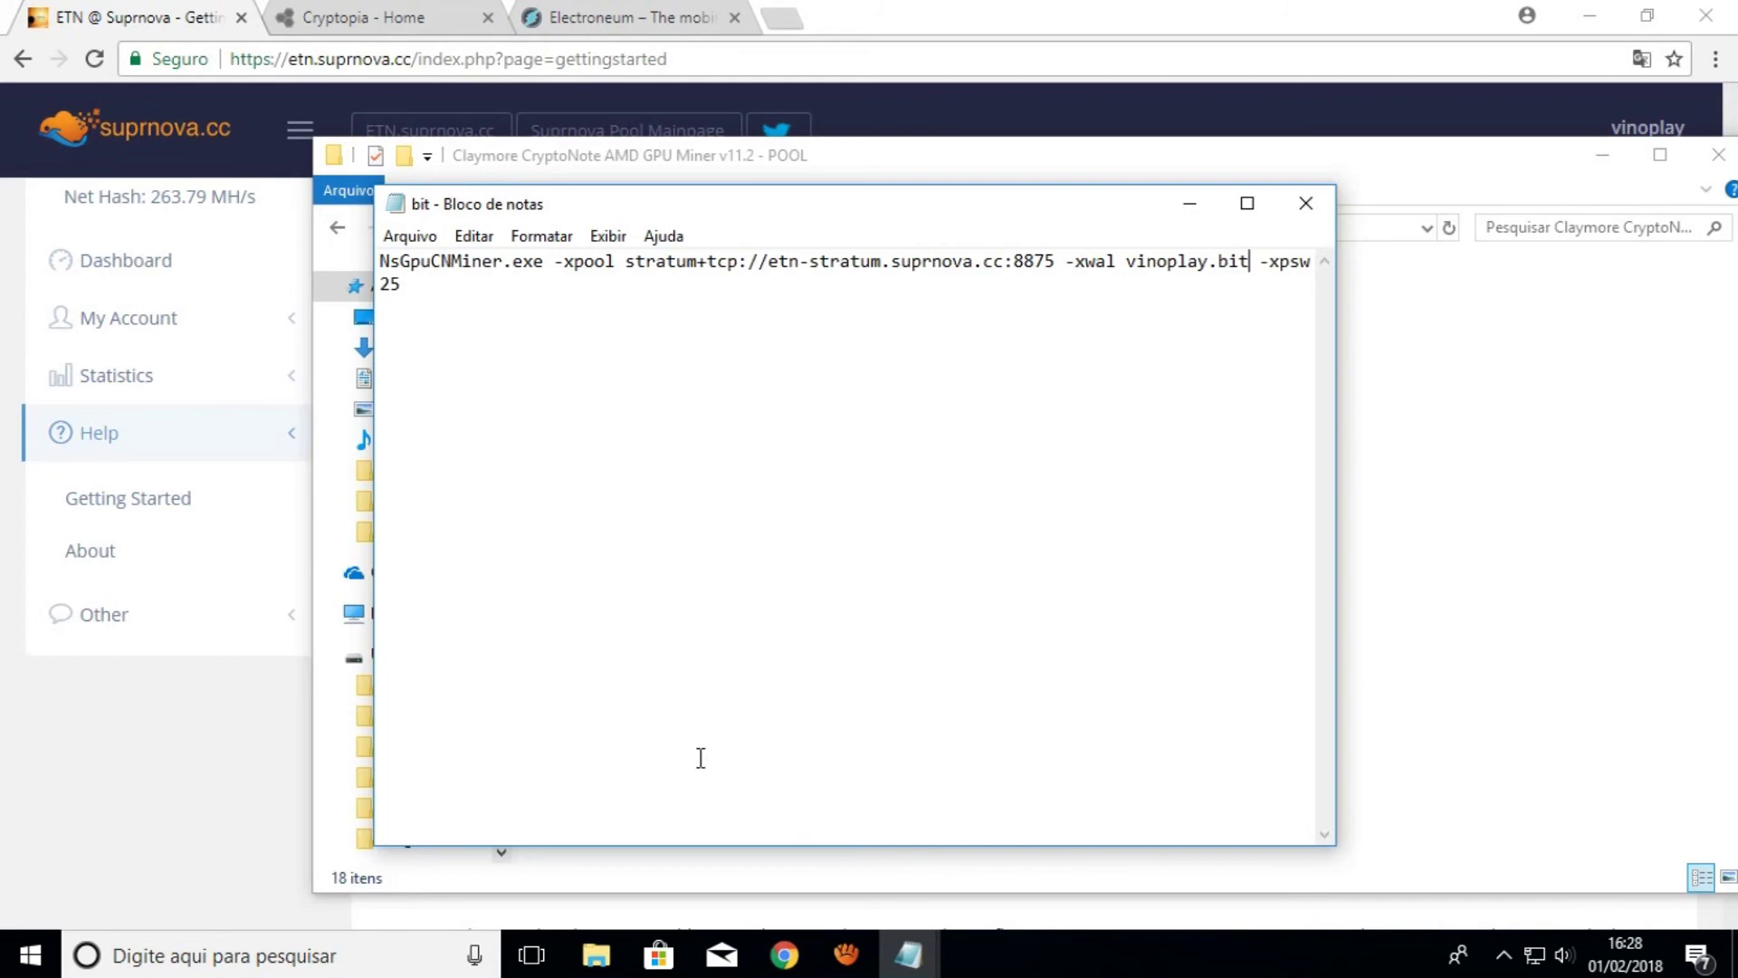
Save the command as bit.bat with type 'Todos os arquivos' and close Notepad
{"action": "left_click", "coordinate": [410, 235]}
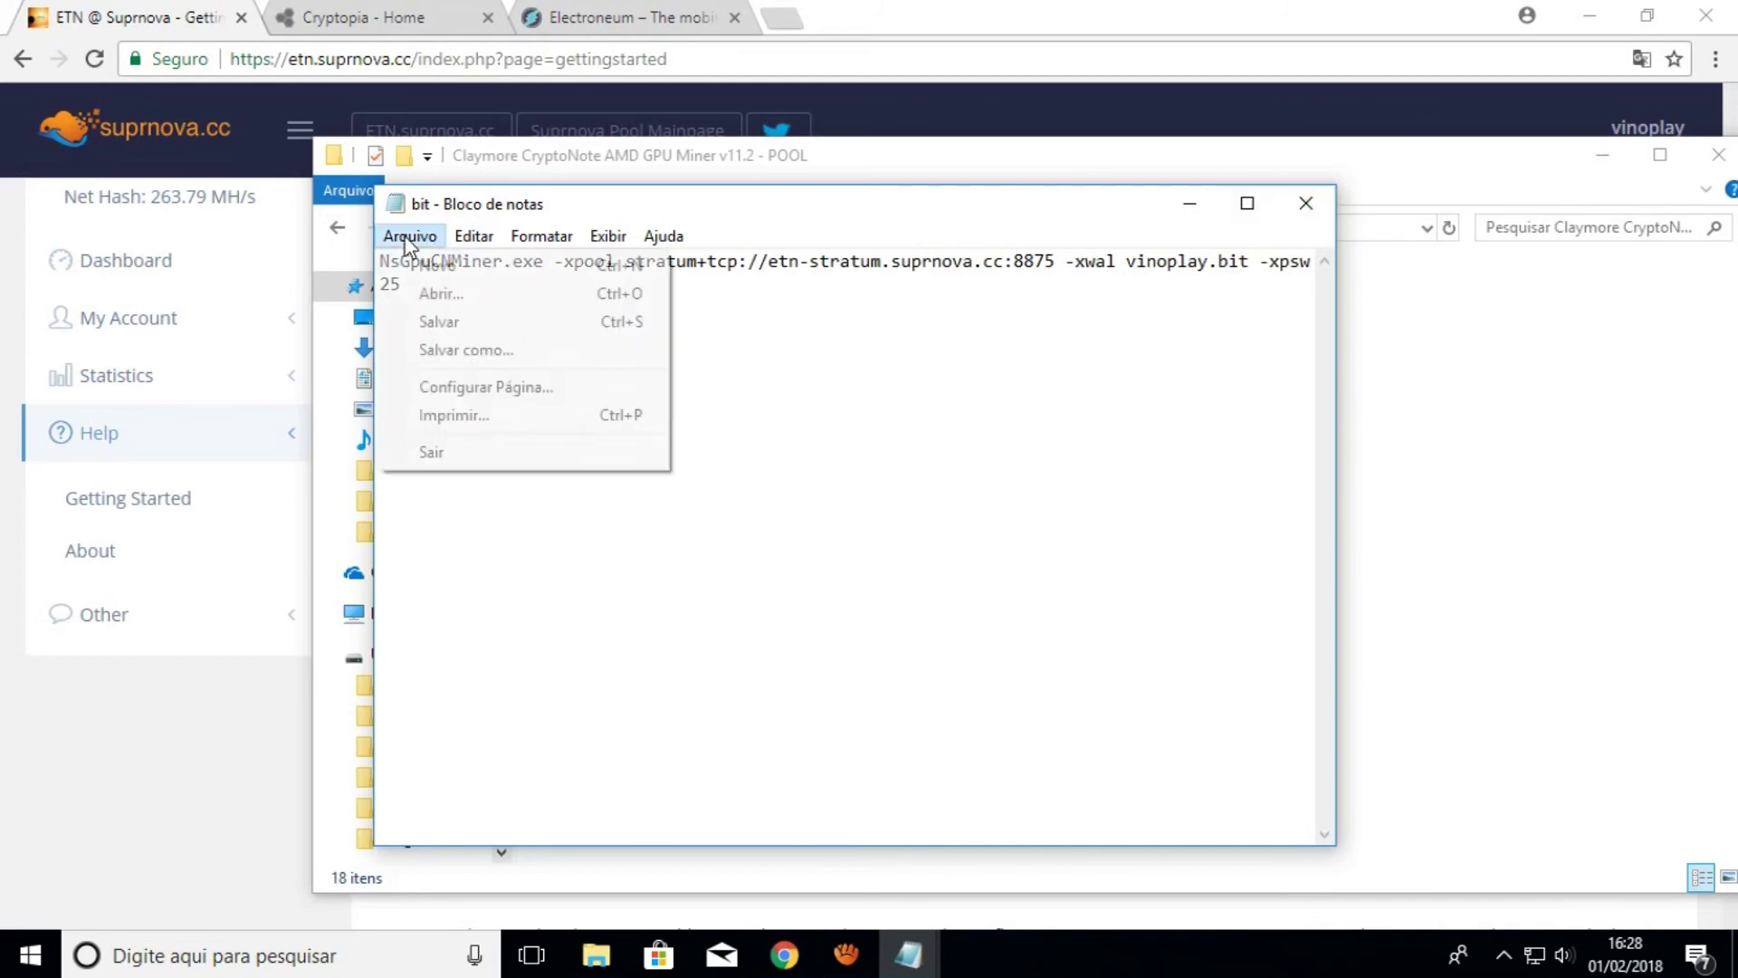
{"action": "left_click", "coordinate": [483, 360]}
{"action": "left_click", "coordinate": [651, 725]}
{"action": "type", "text": ".bat"}
{"action": "left_click", "coordinate": [930, 764]}
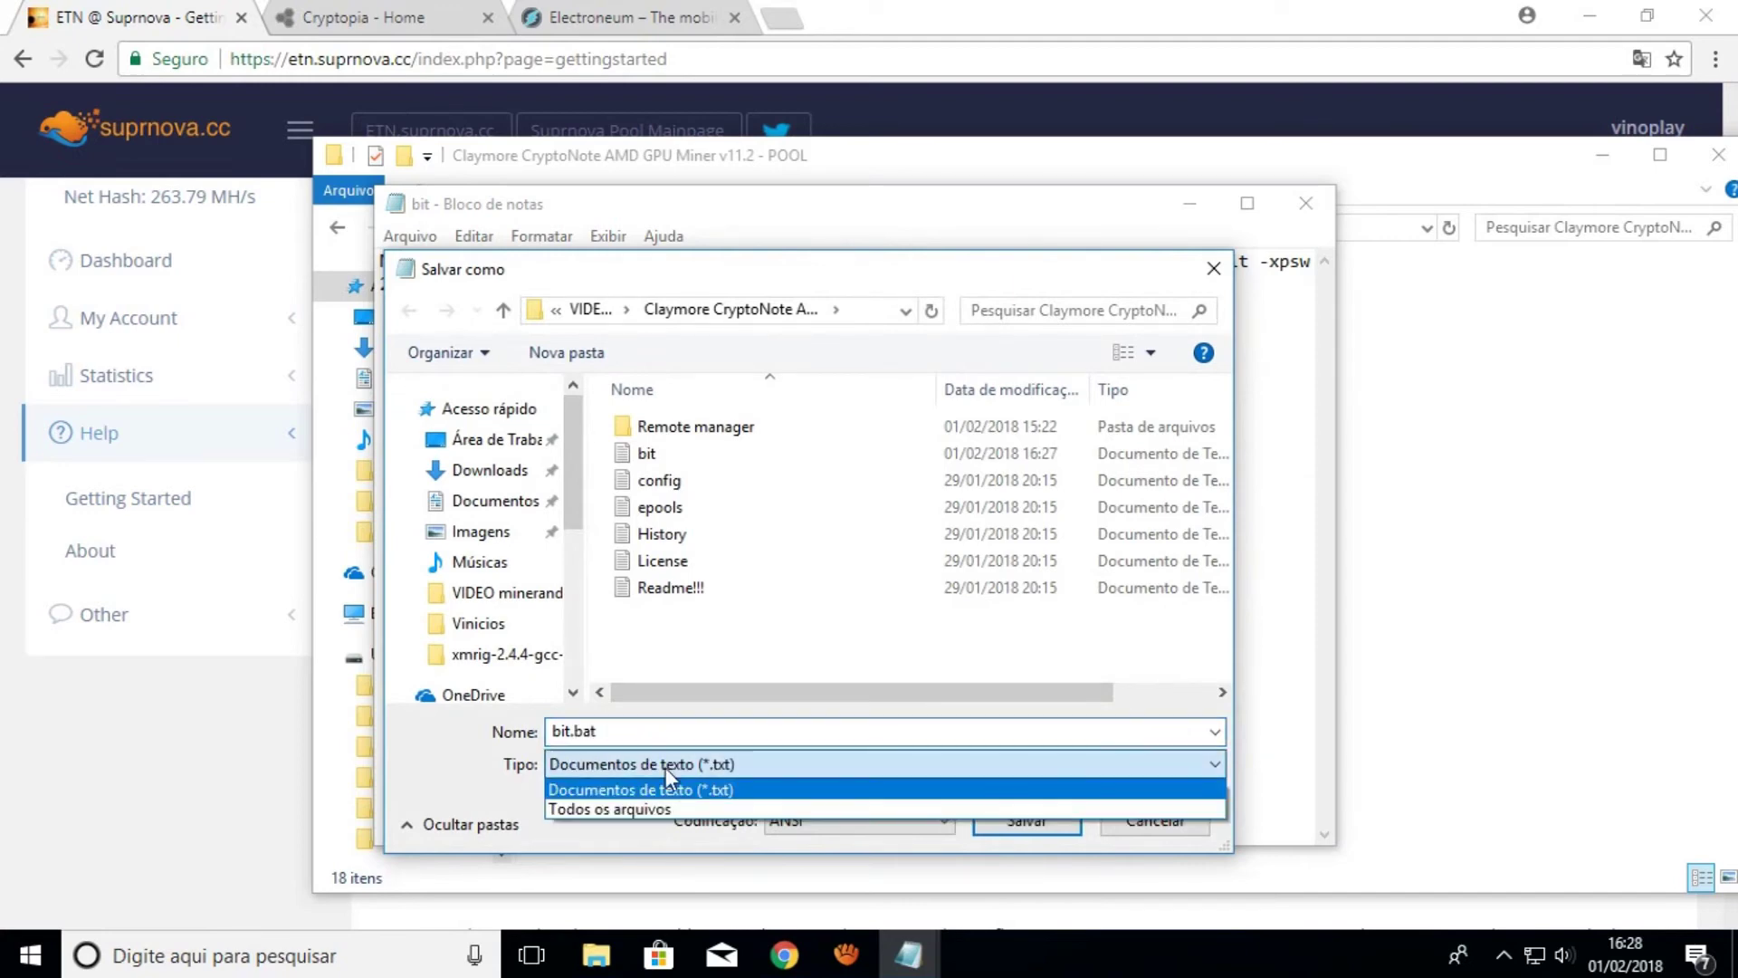
{"action": "left_click", "coordinate": [931, 805]}
{"action": "left_click", "coordinate": [1026, 820]}
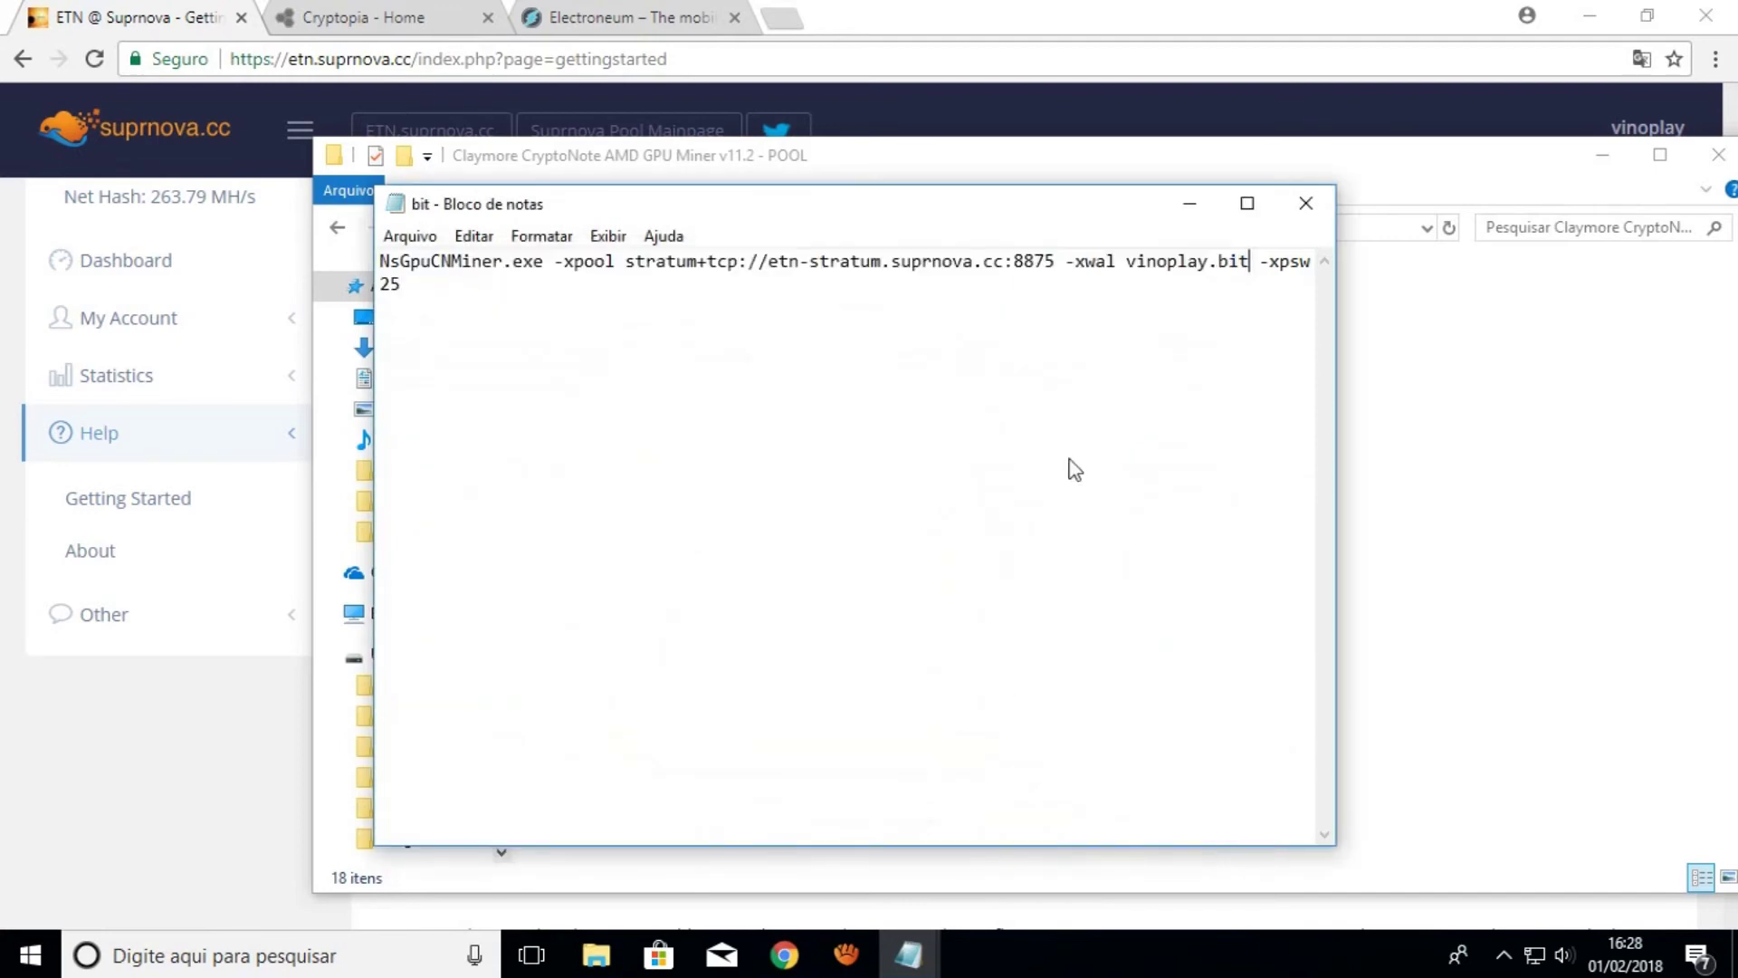
{"action": "left_click", "coordinate": [1306, 201]}
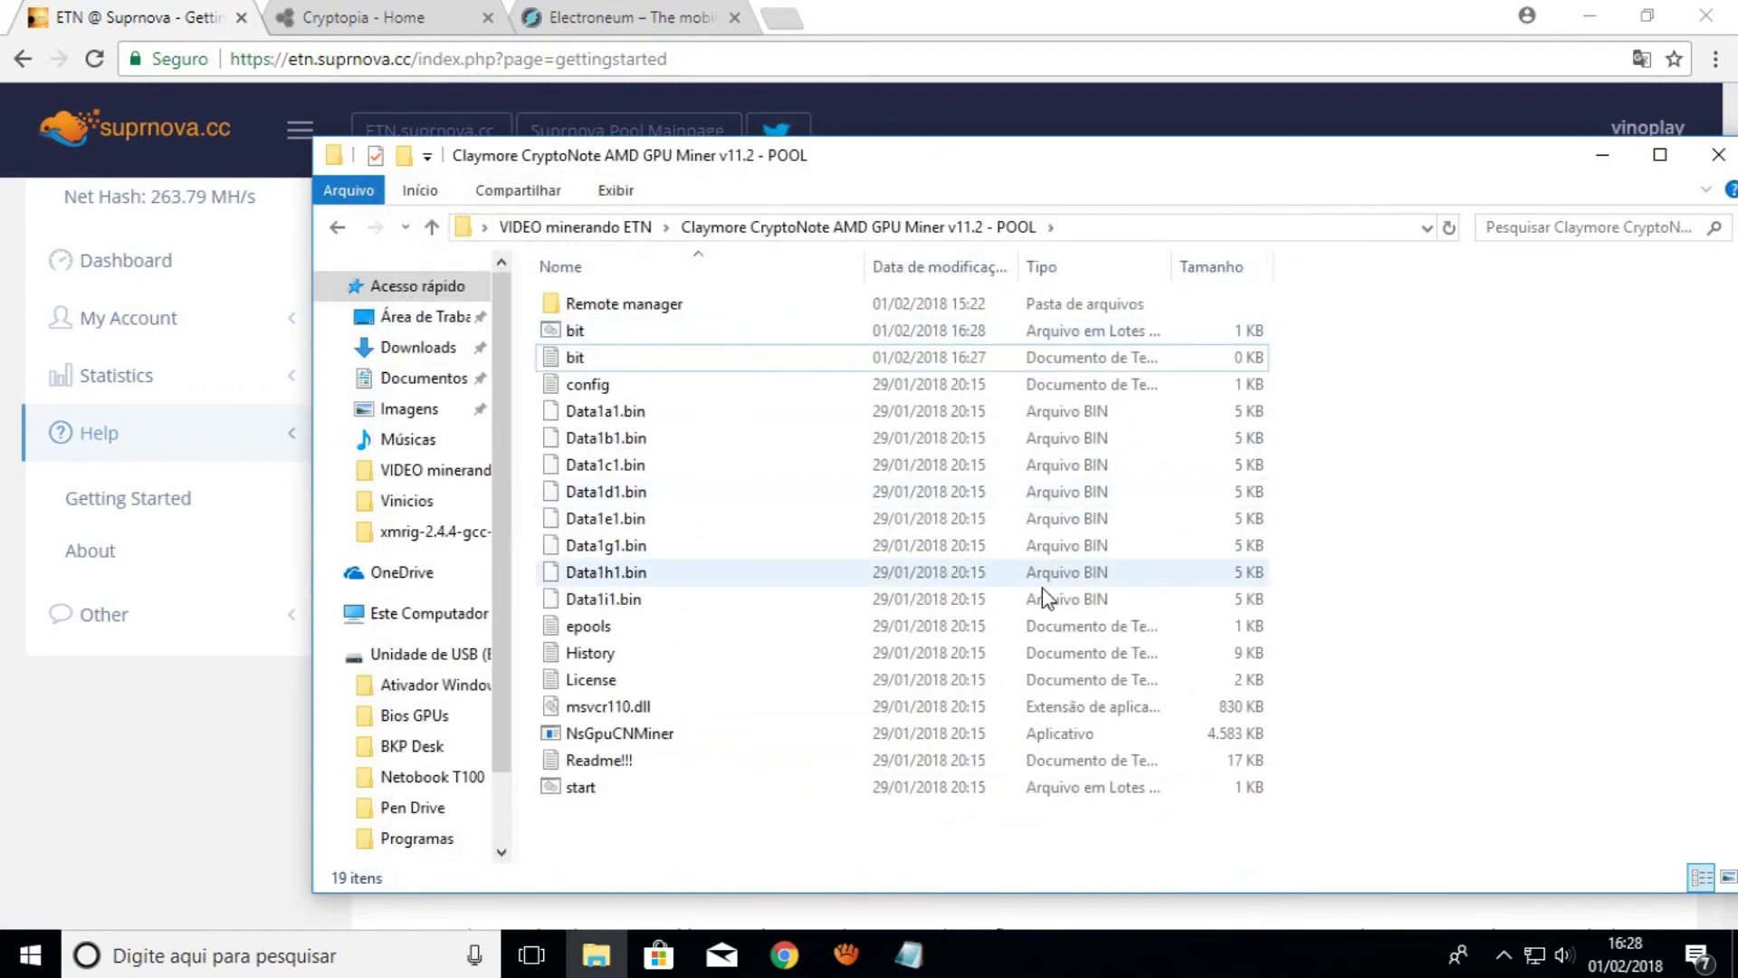
{"action": "left_click", "coordinate": [571, 332]}
Launch bit.bat so the Claymore miner detects the two RX 560 GPUs, then minimize its console
{"action": "double_click", "coordinate": [572, 332]}
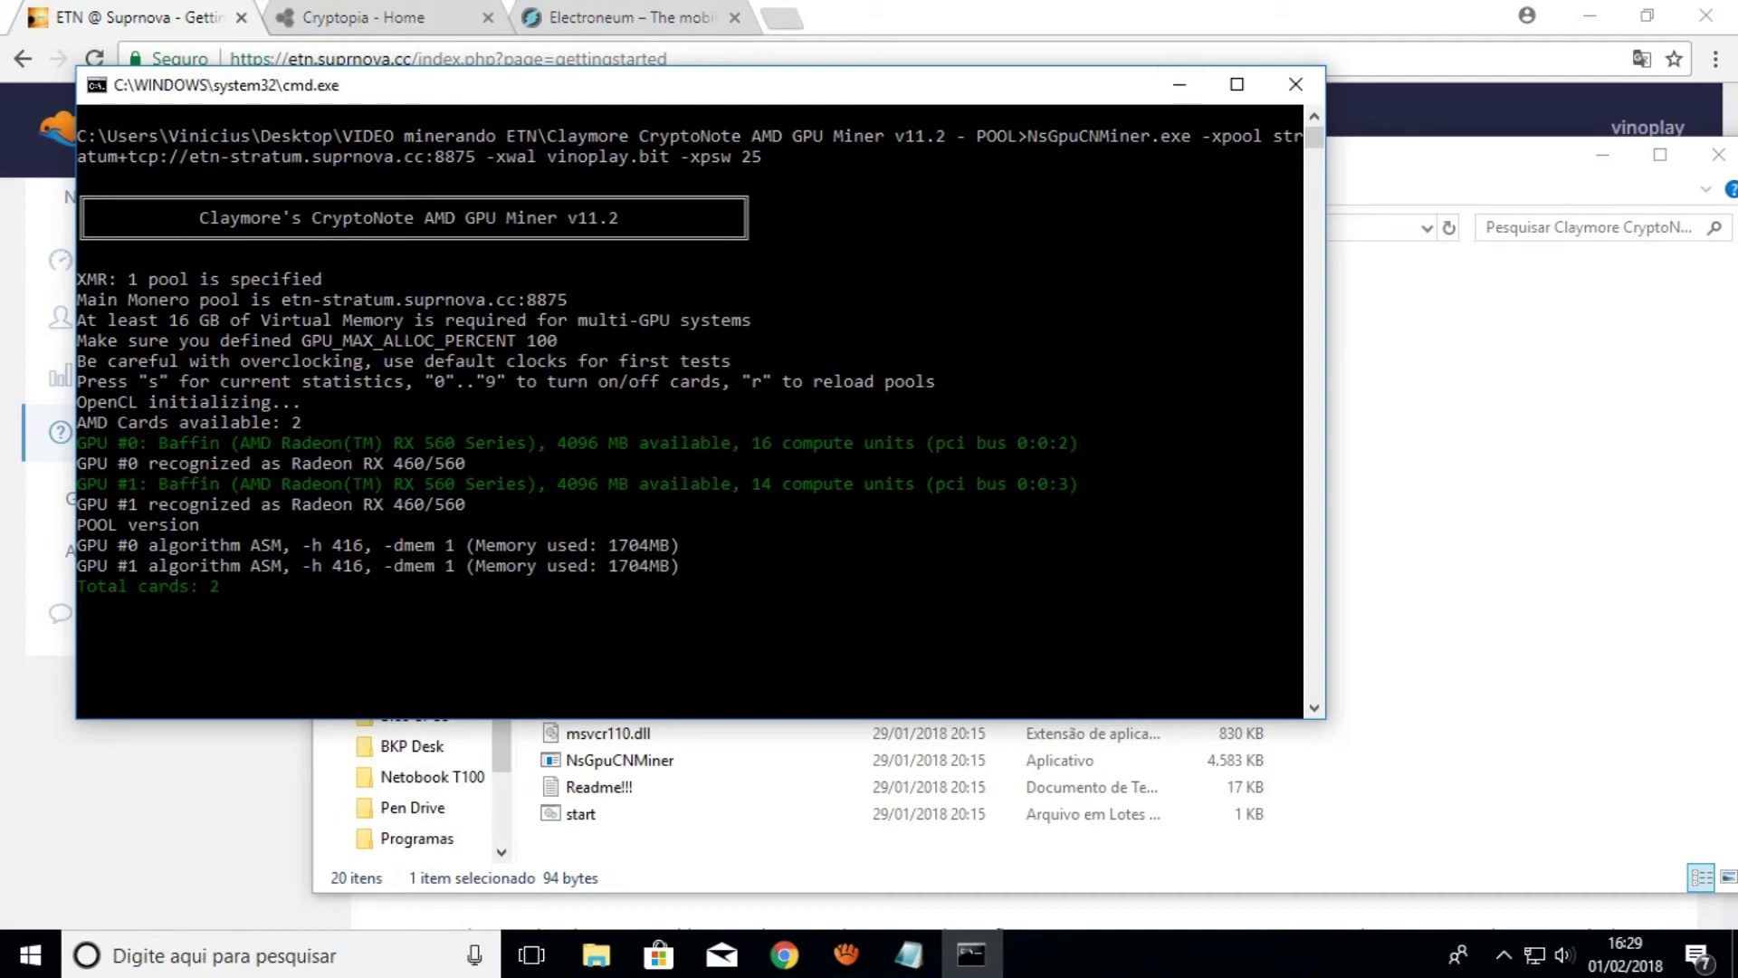
{"action": "scroll", "coordinate": [689, 362], "scroll_direction": "down", "scroll_amount": 1}
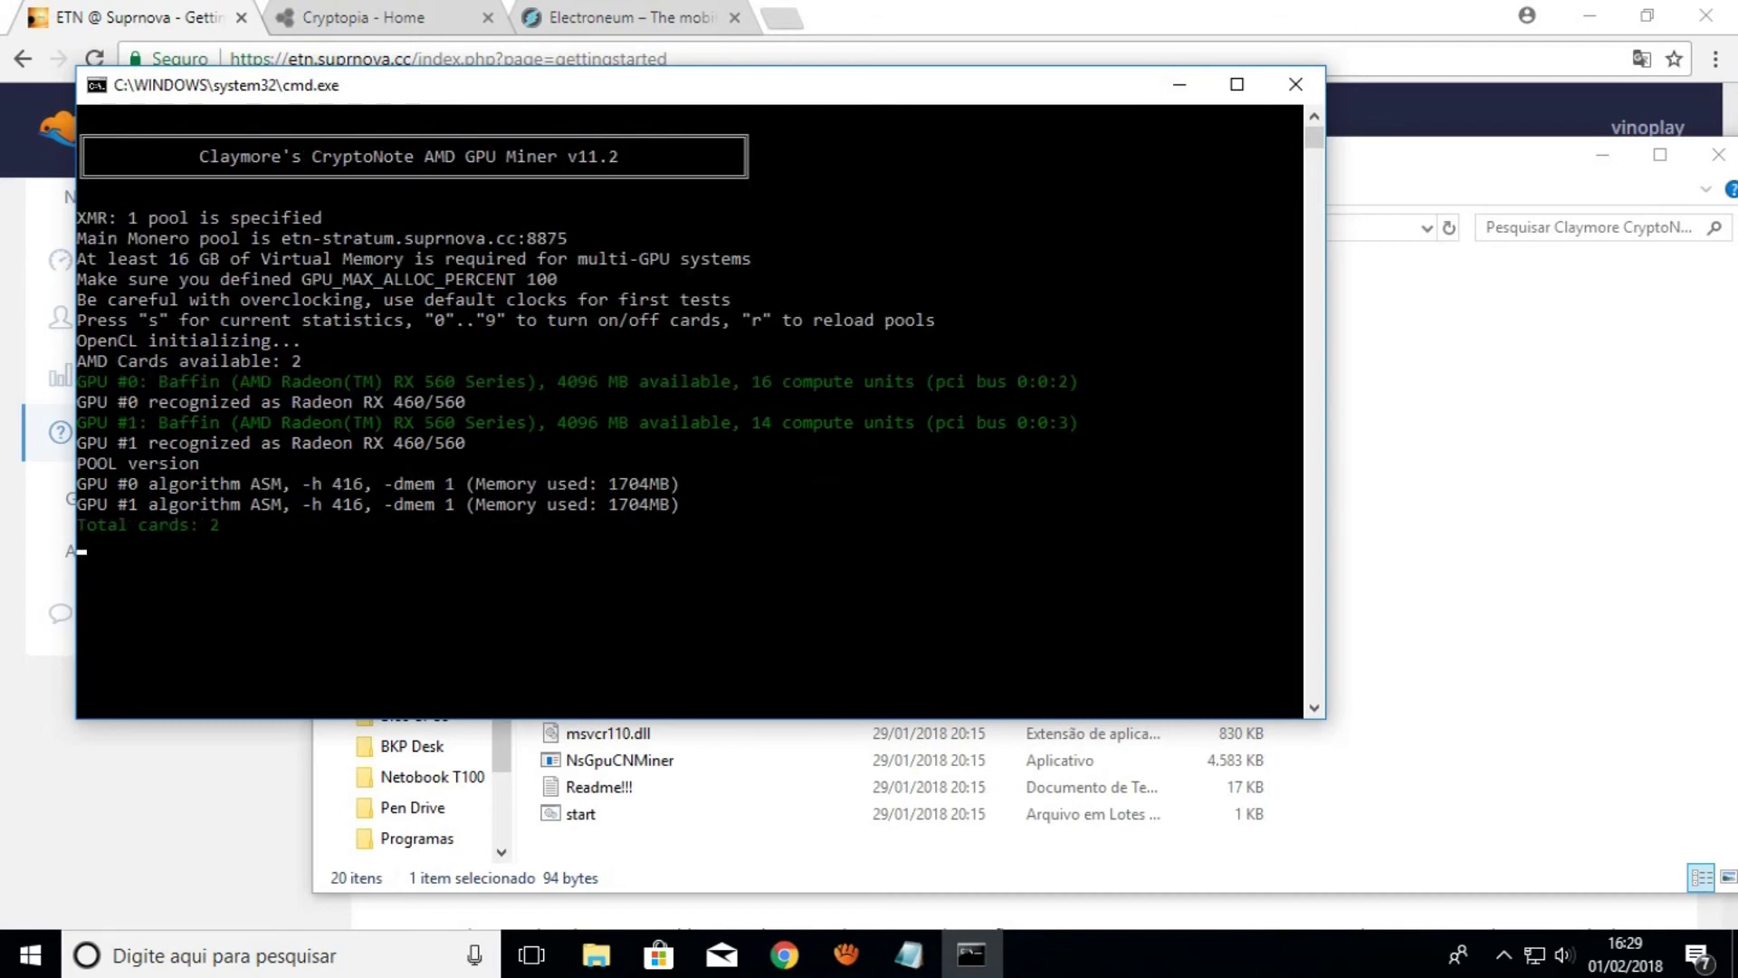
{"action": "left_click", "coordinate": [1179, 84]}
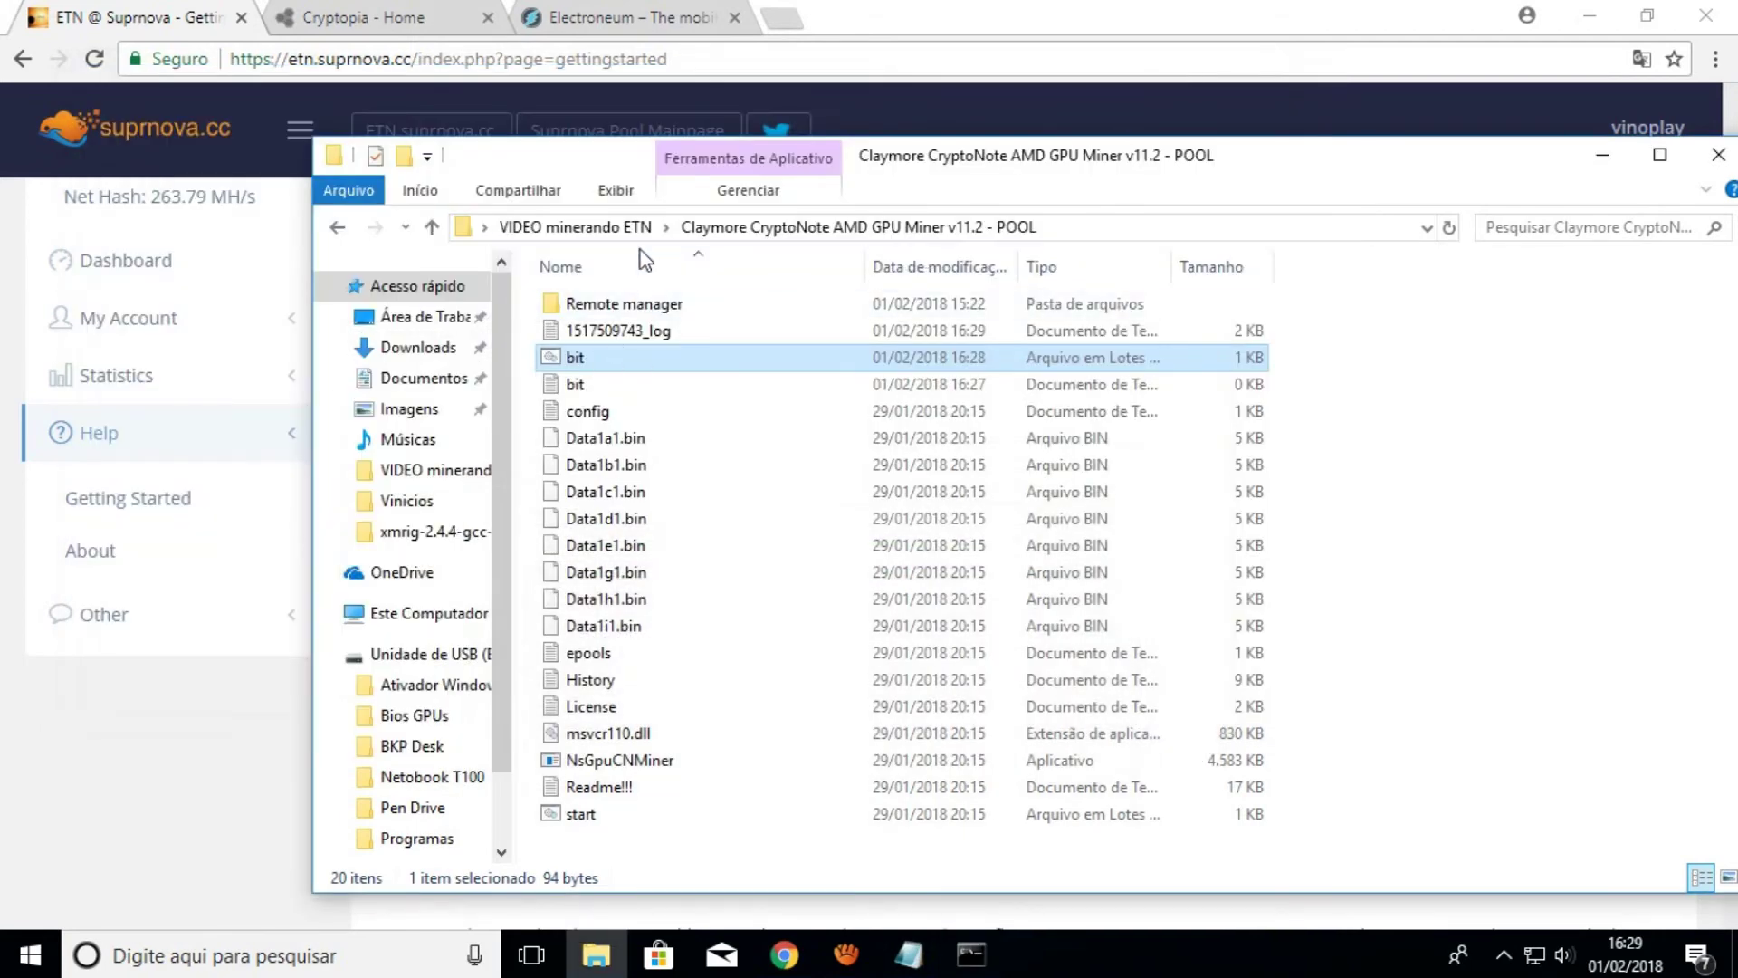
Go up to VIDEO minerando ETN and open the ccminer-x64-2.2.4-cuda9 folder
{"action": "left_click", "coordinate": [584, 227]}
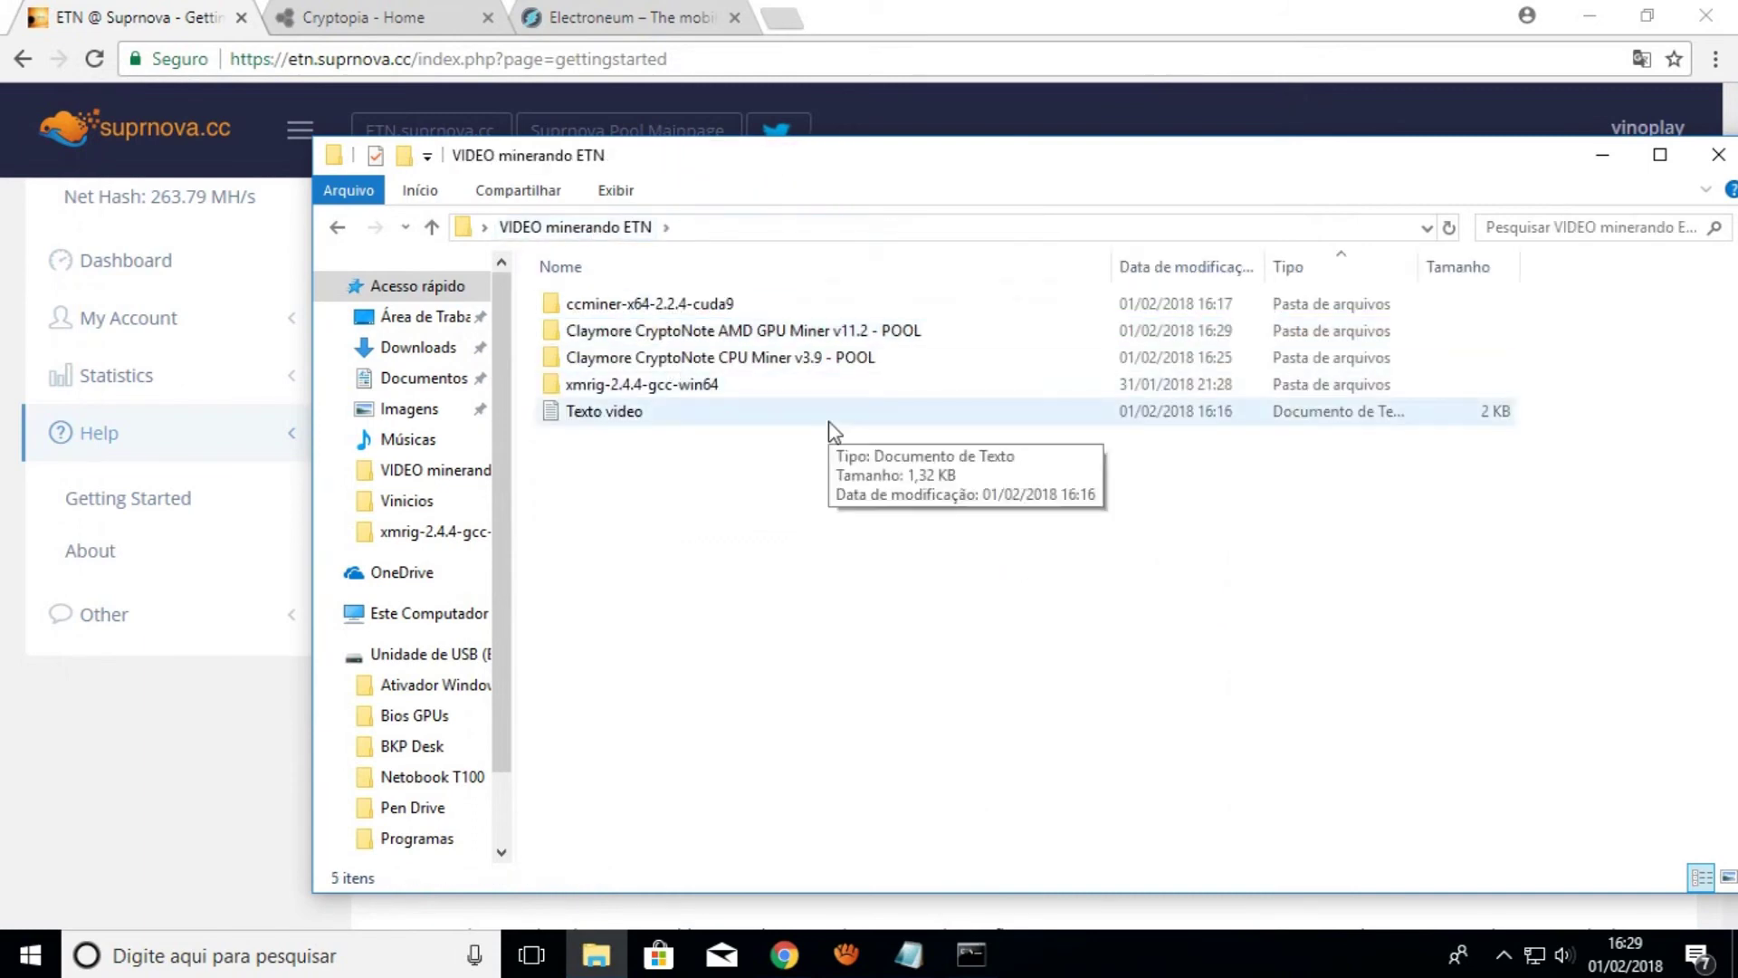
{"action": "double_click", "coordinate": [710, 305]}
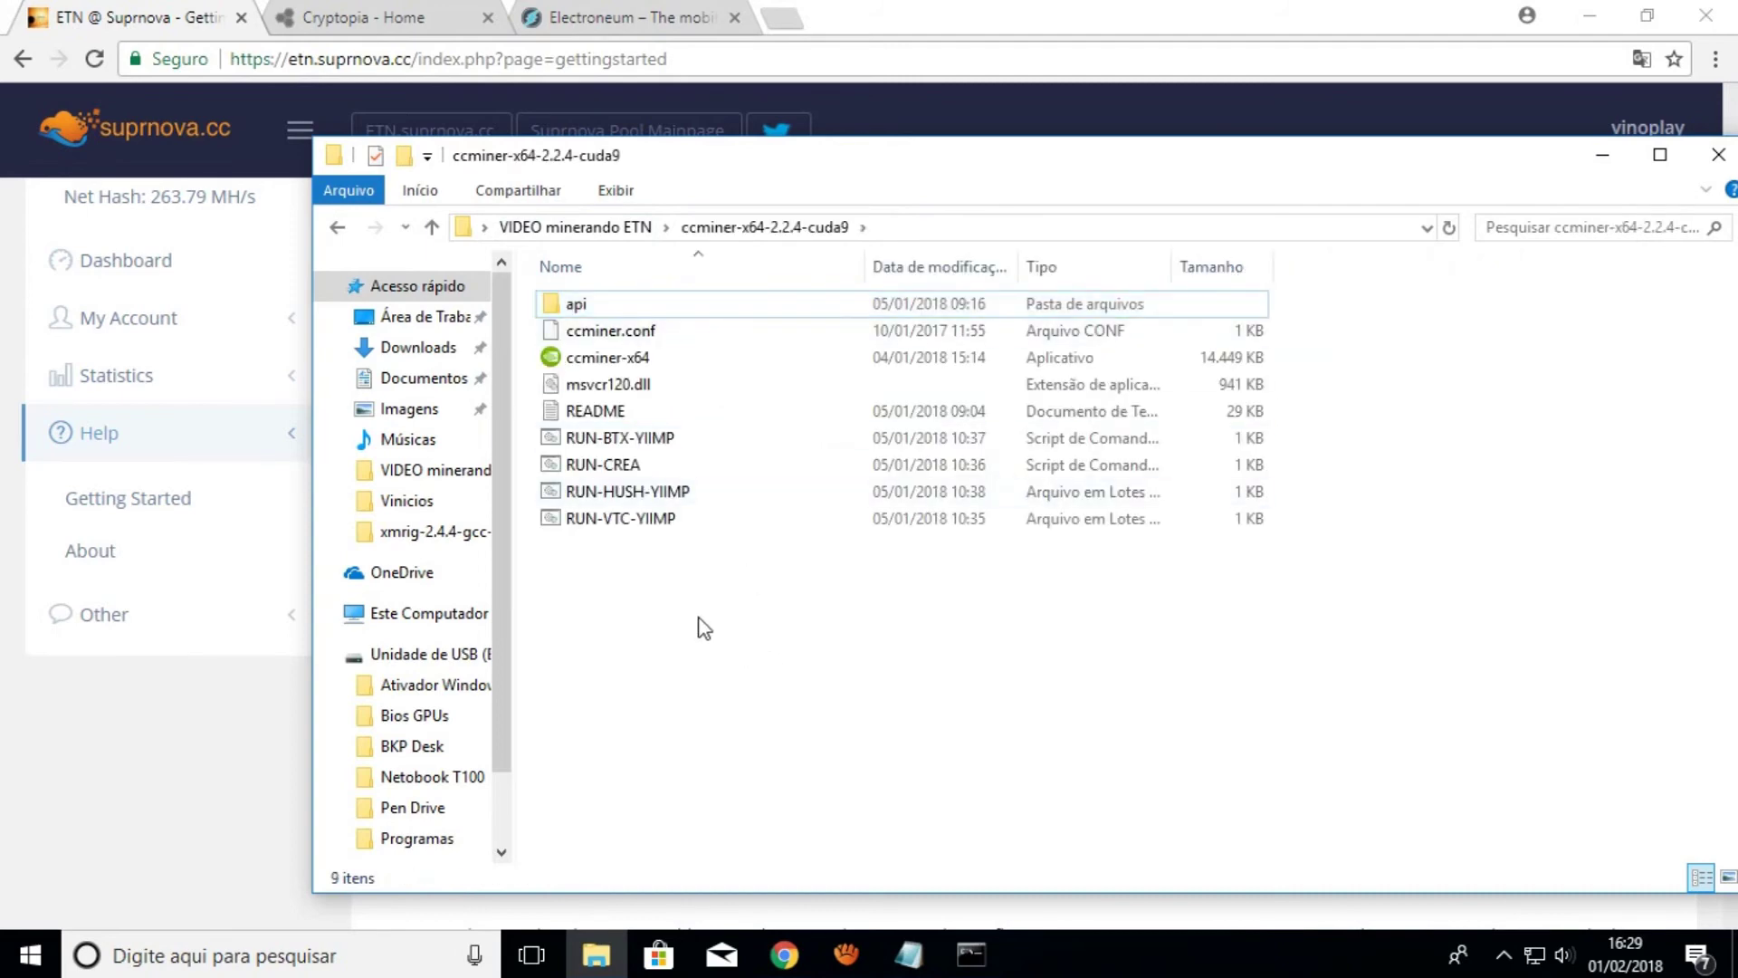
Create a new text document named 'bit' in the ccminer folder and open it
{"action": "right_click", "coordinate": [648, 715]}
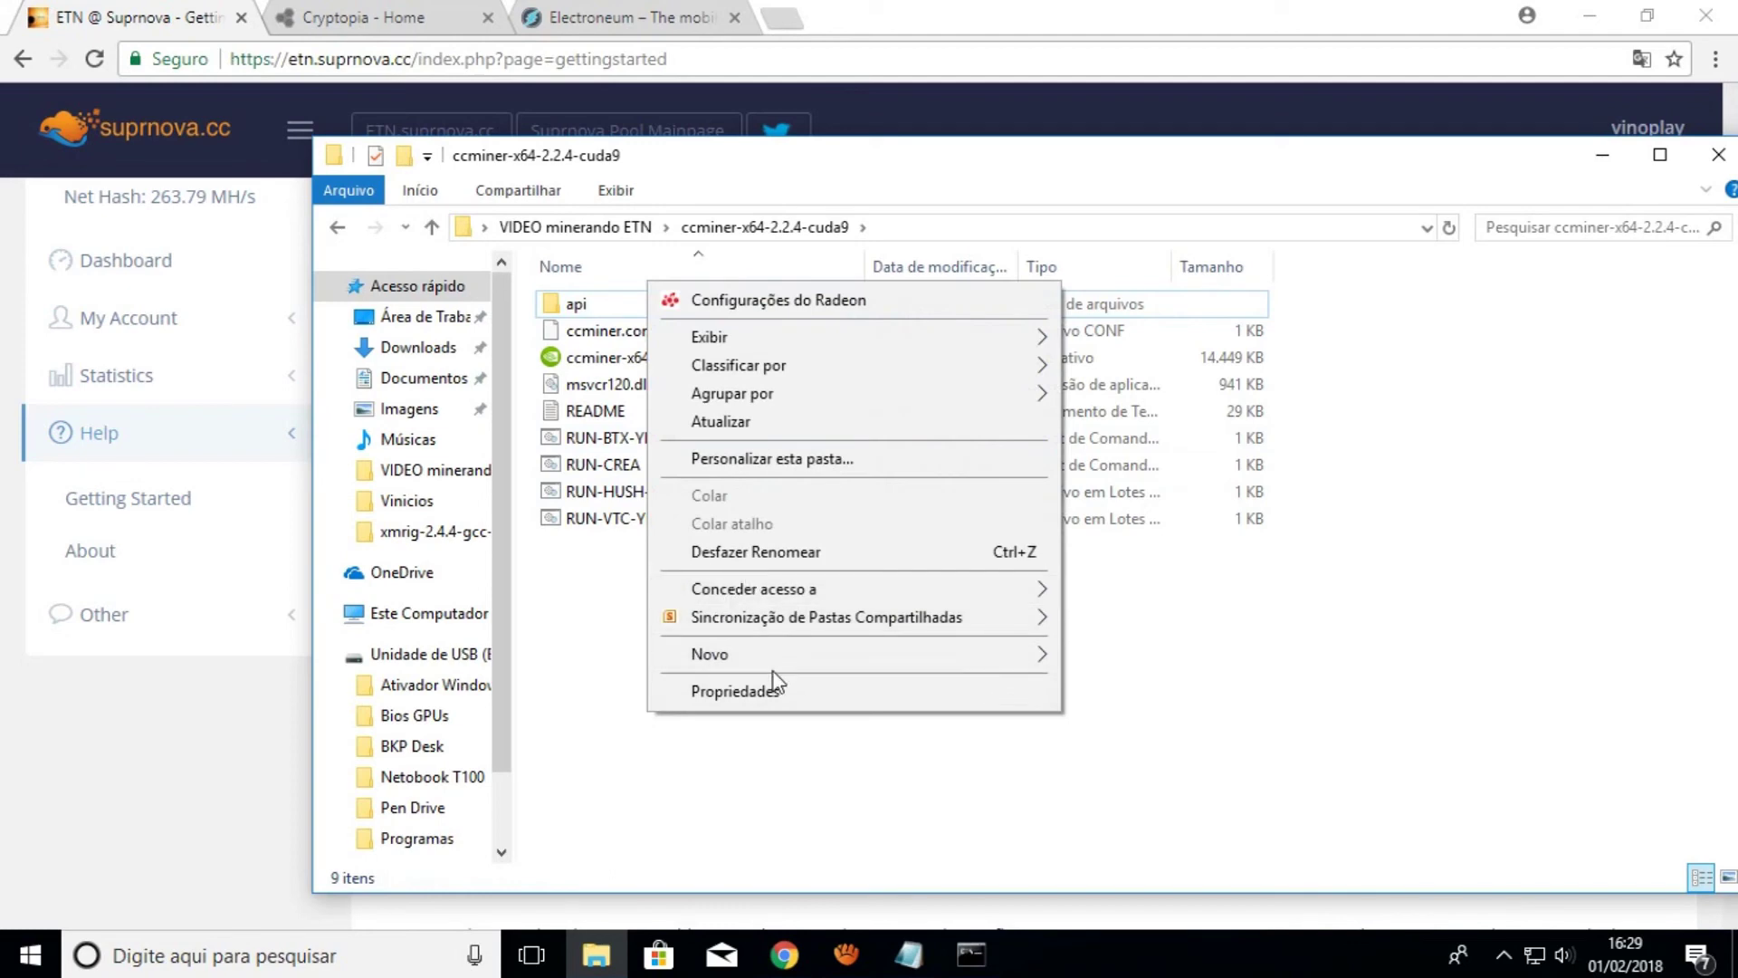
{"action": "mouse_move", "coordinate": [775, 659]}
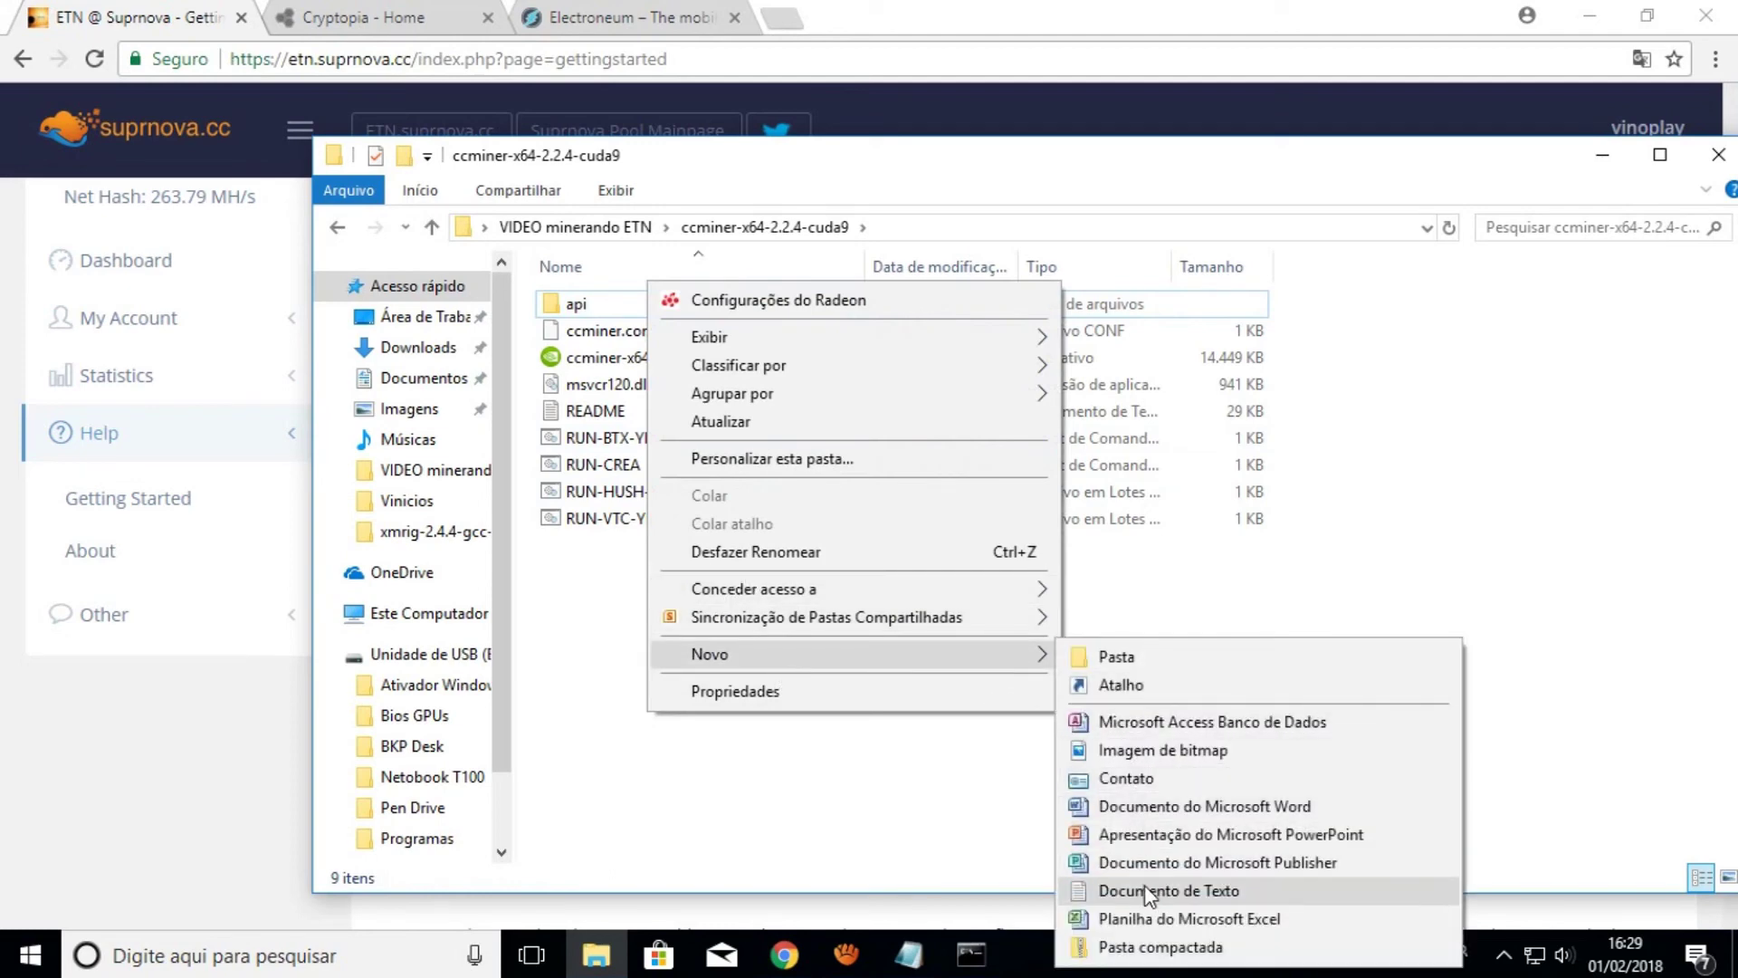
{"action": "left_click", "coordinate": [1144, 887]}
{"action": "type", "text": "bit"}
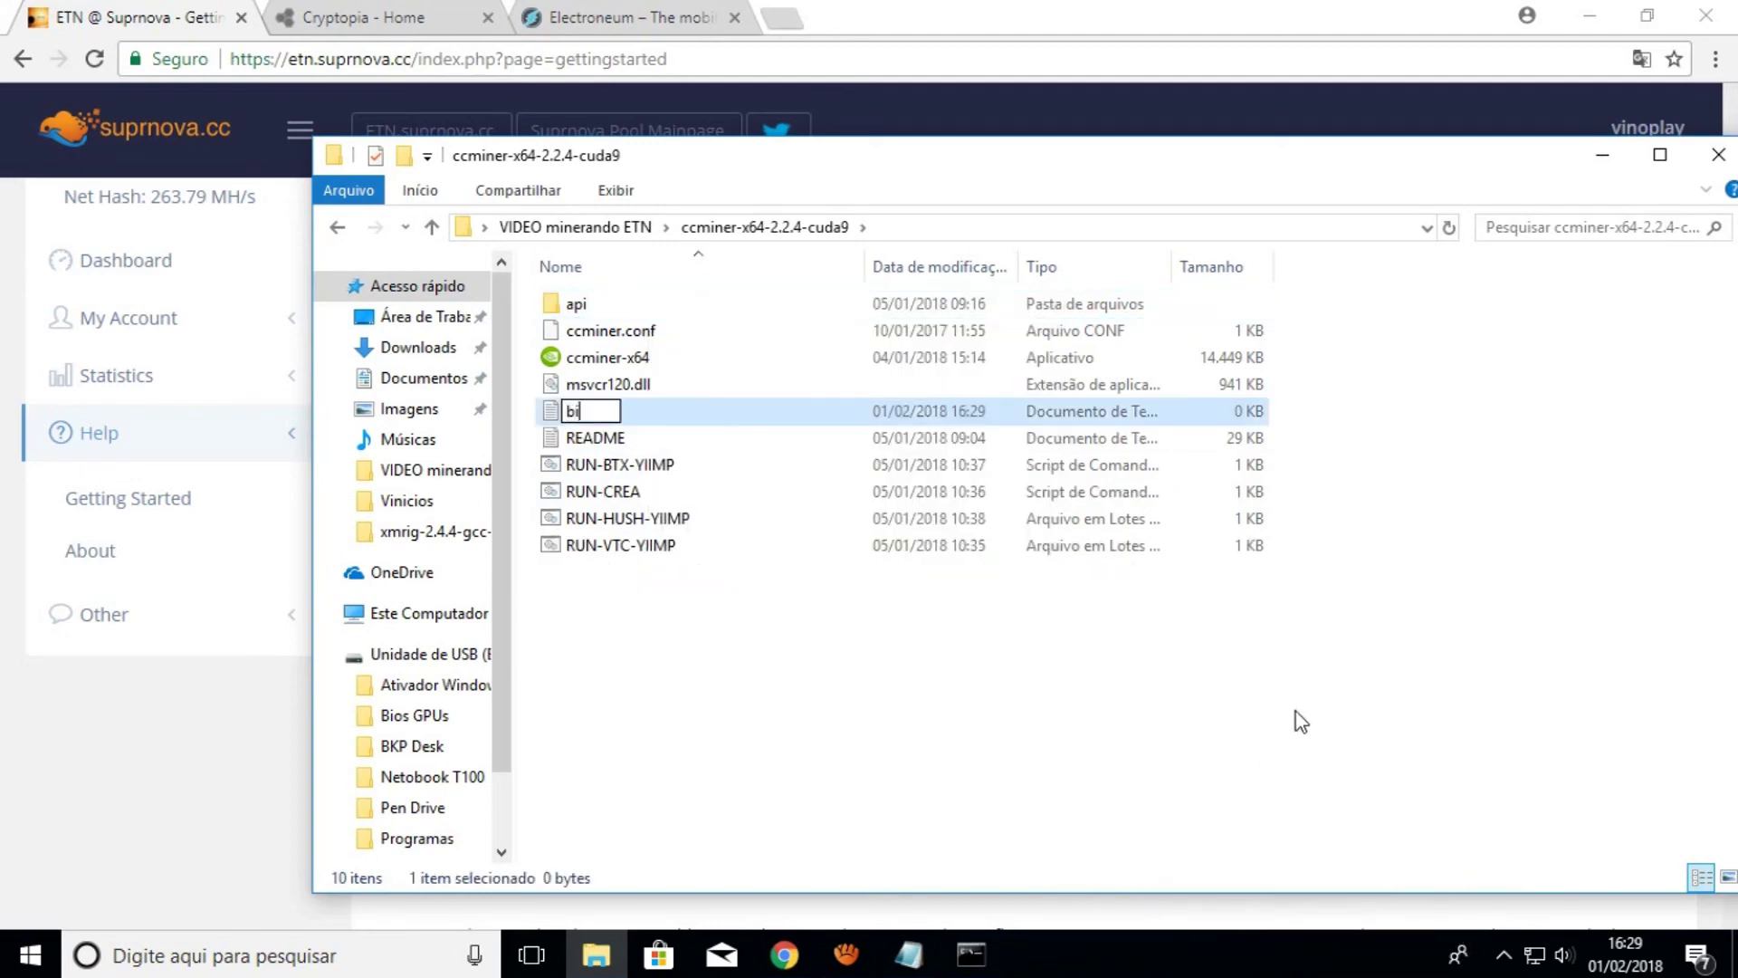
{"action": "key", "text": "Return"}
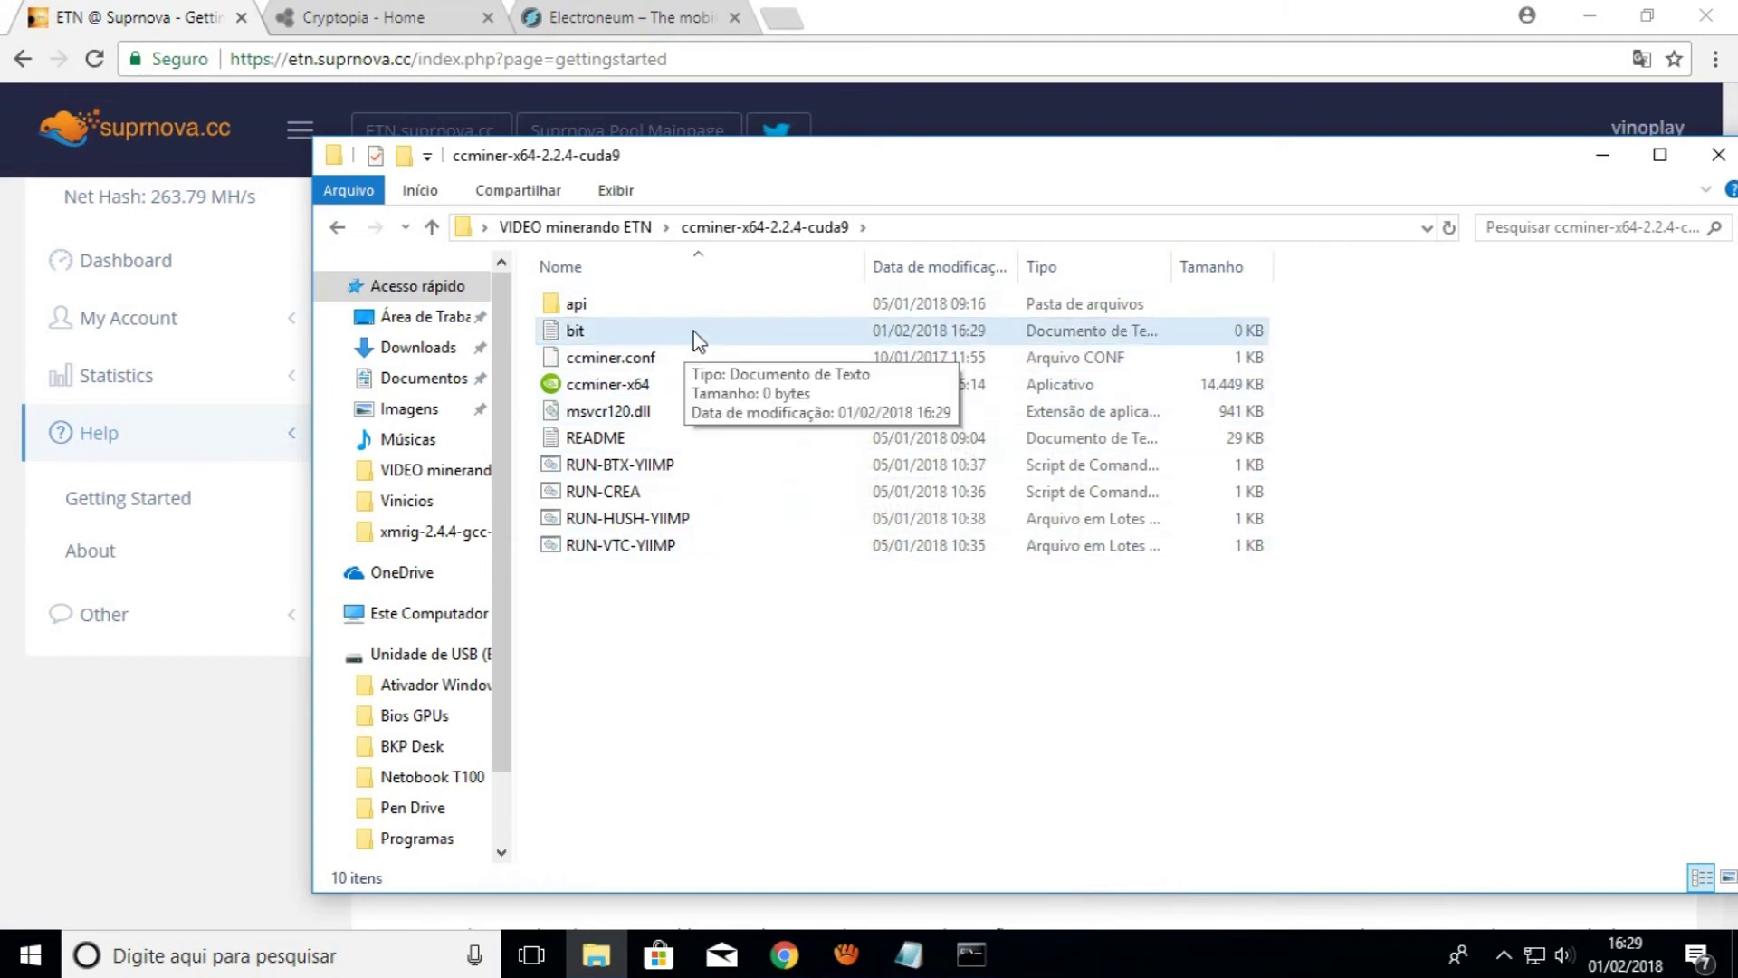
{"action": "double_click", "coordinate": [695, 333]}
Select and copy the ccminer command line, through SENHA, from the Texto video notes
{"action": "mouse_move", "coordinate": [908, 954]}
{"action": "left_click", "coordinate": [828, 862]}
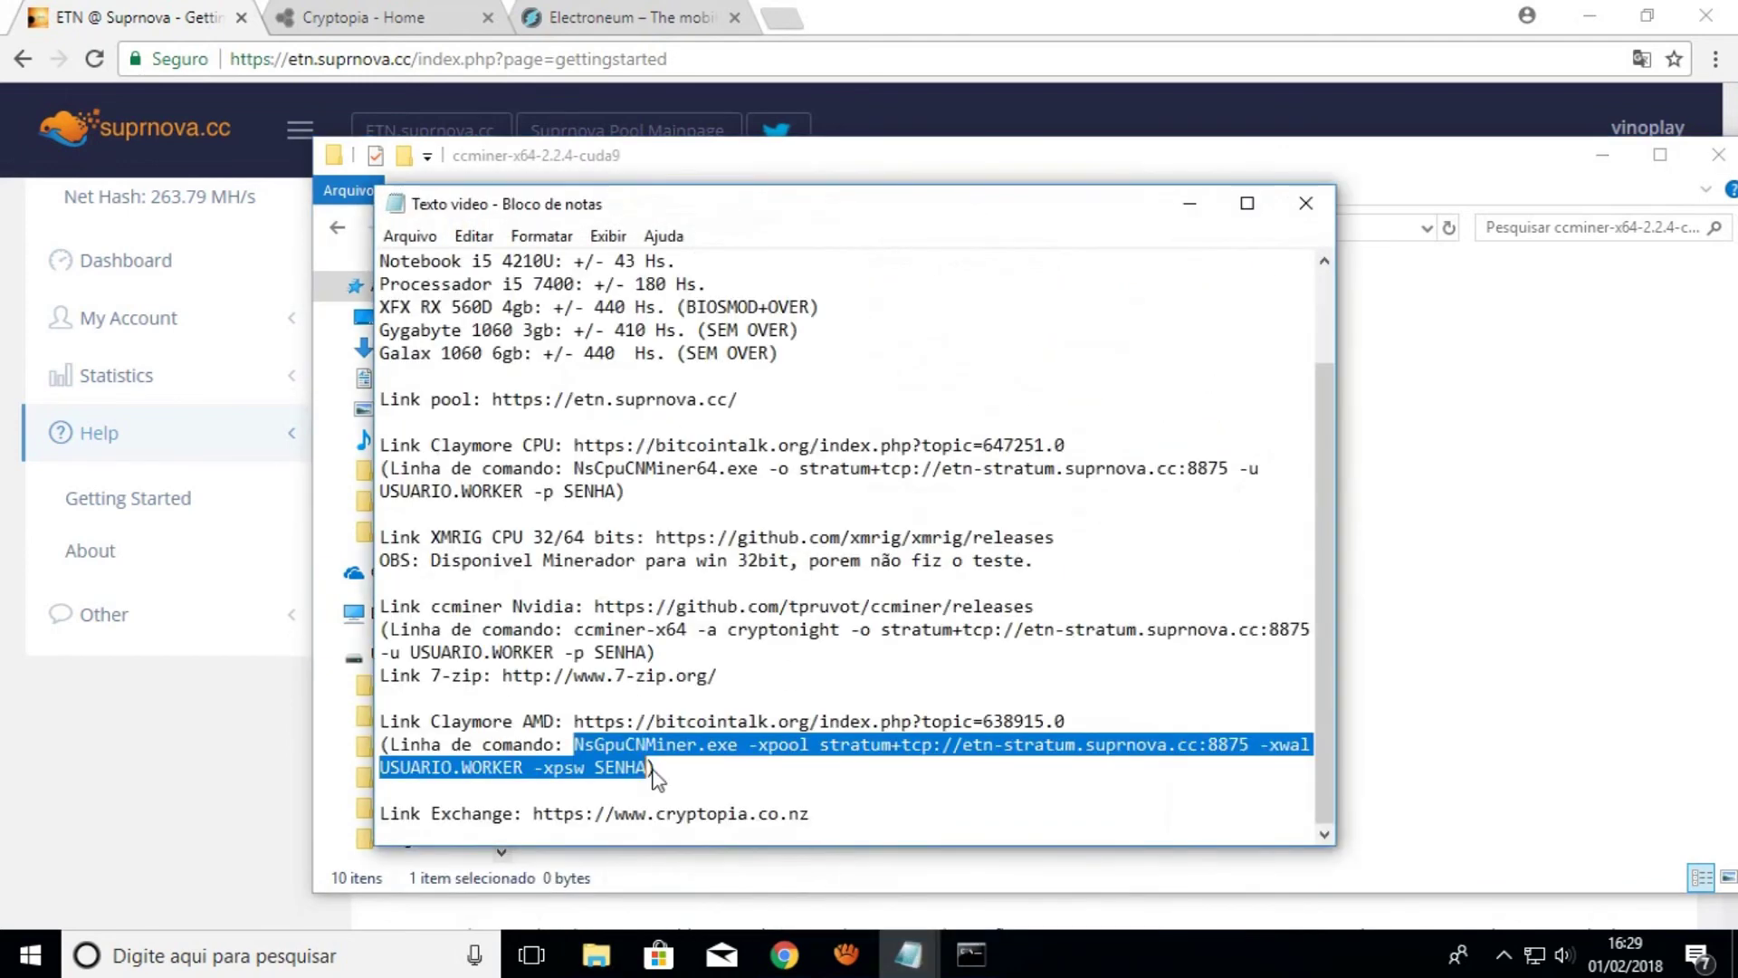
{"action": "left_click_drag", "start_coordinate": [576, 631], "coordinate": [638, 652]}
{"action": "left_click", "coordinate": [648, 652]}
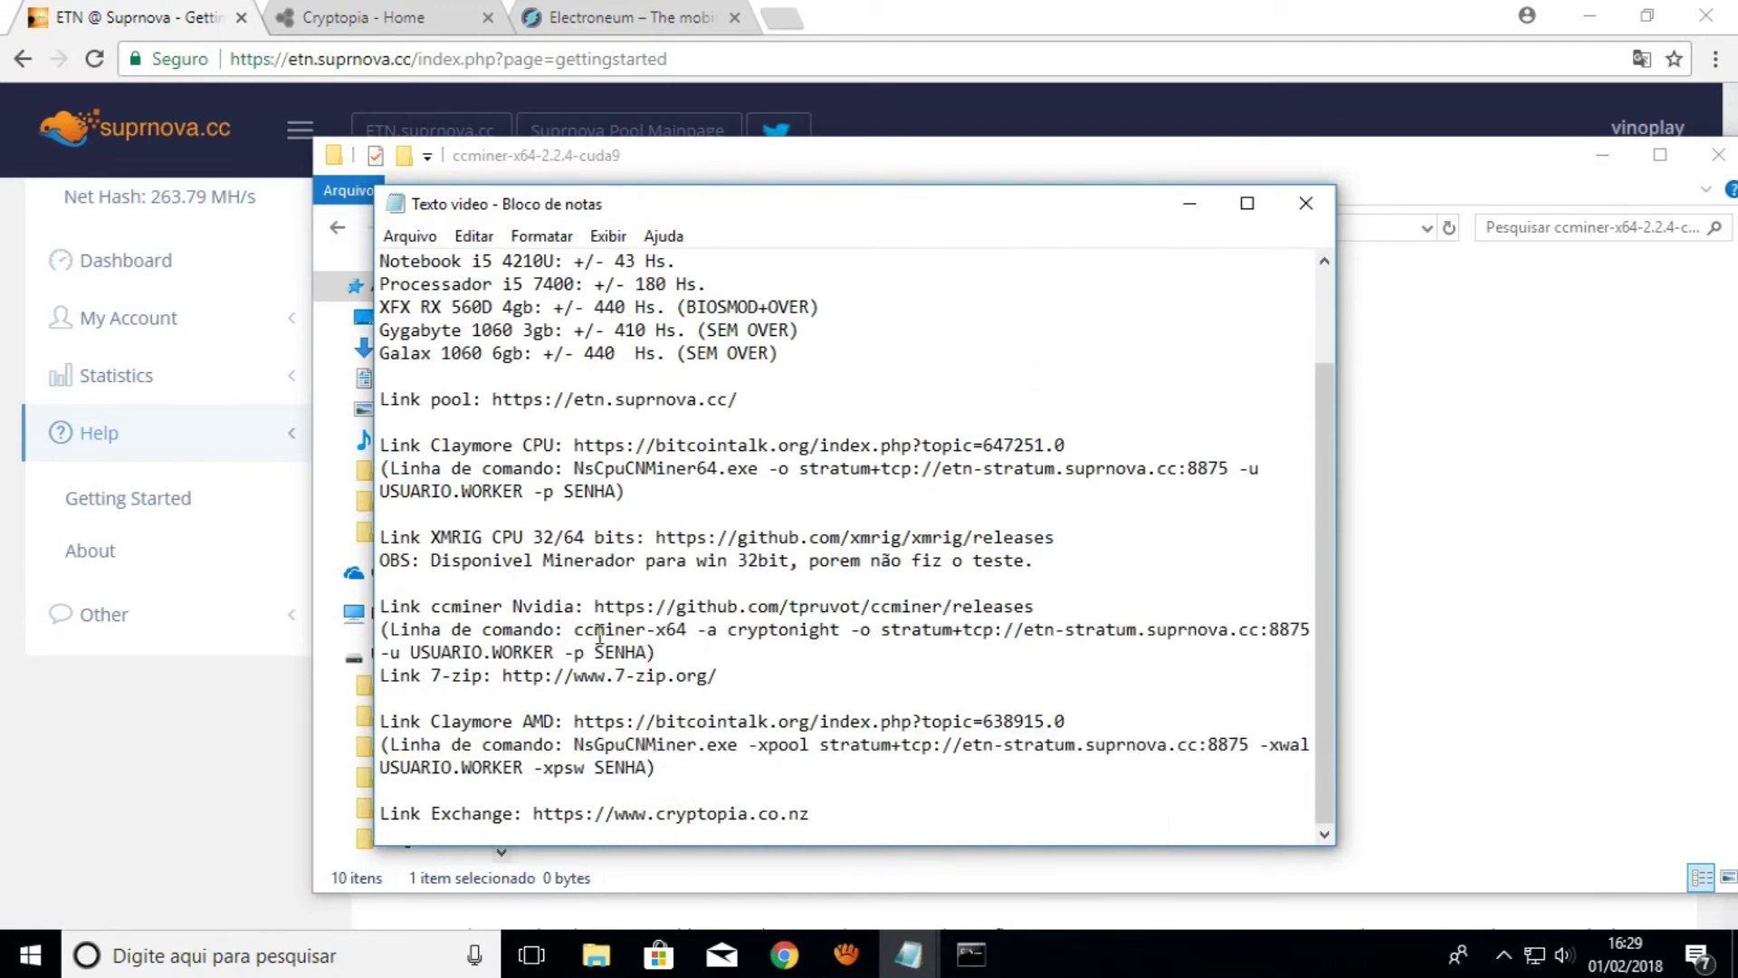
{"action": "key", "text": "shift+Down"}
{"action": "key", "text": "shift+Down"}
{"action": "key", "text": "shift+Up"}
{"action": "key", "text": "shift+Right"}
{"action": "key", "text": "shift+Right"}
{"action": "key", "text": "shift+Right"}
{"action": "key", "text": "shift+Right"}
{"action": "key", "text": "shift+Right"}
{"action": "key", "text": "shift+Right"}
{"action": "key", "text": "shift+Right"}
{"action": "key", "text": "ctrl+c"}
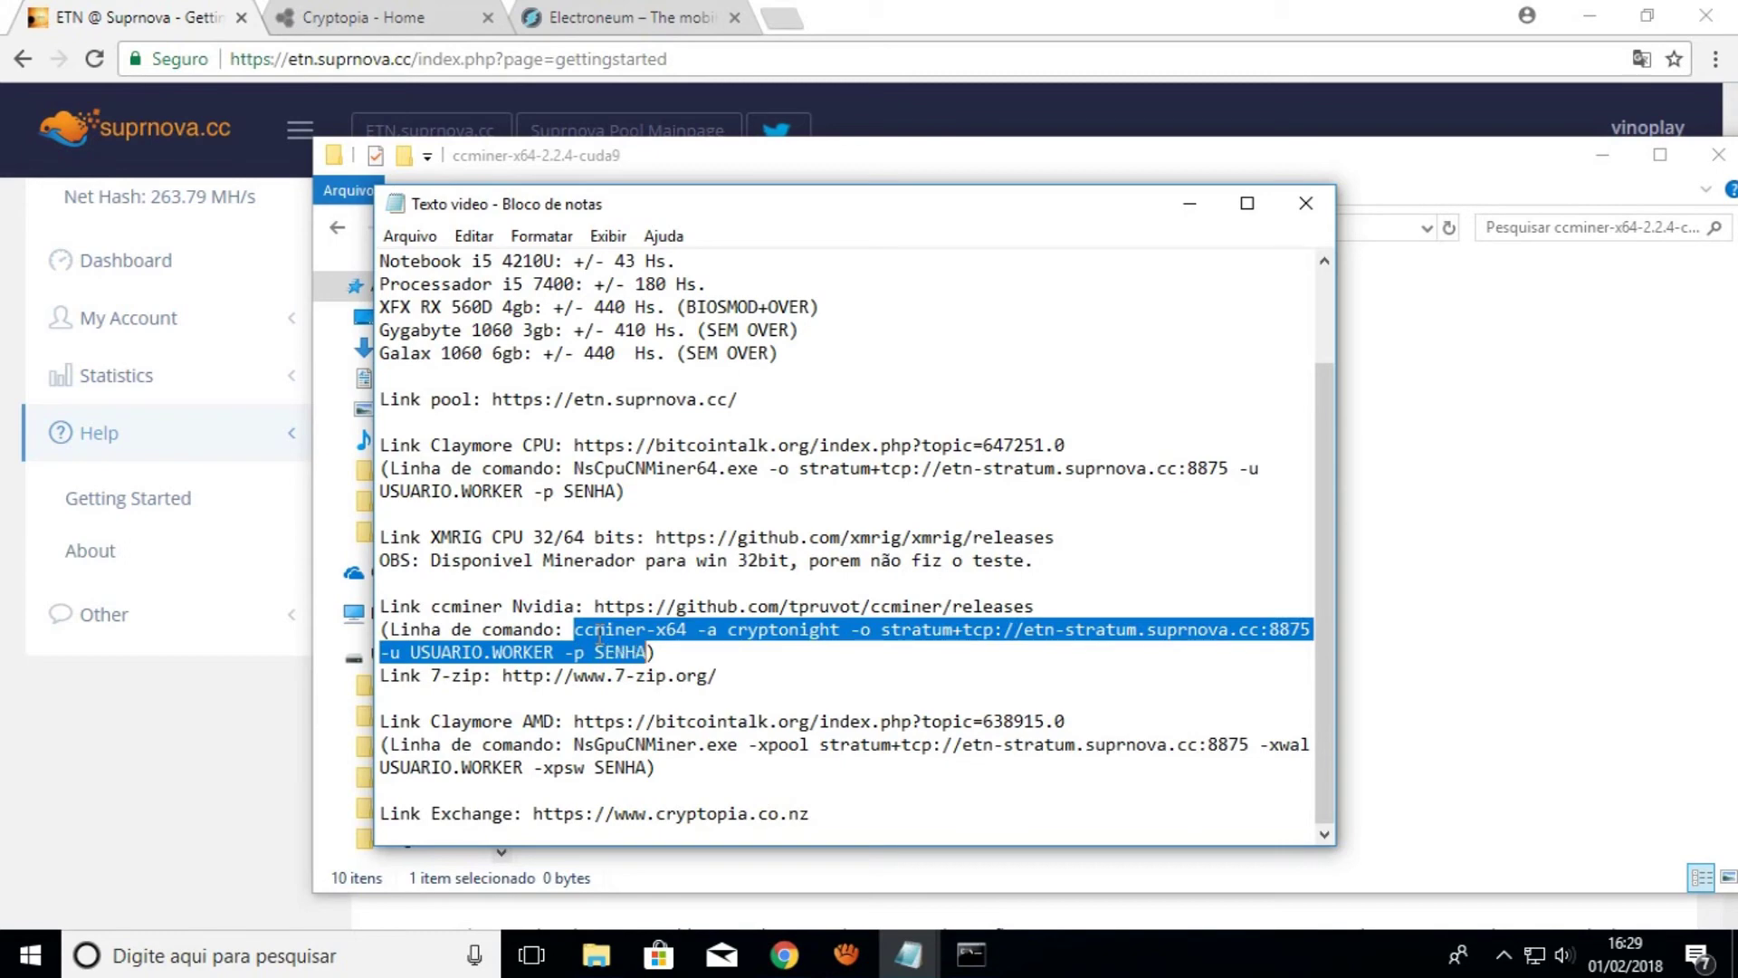
{"action": "left_click", "coordinate": [1566, 582]}
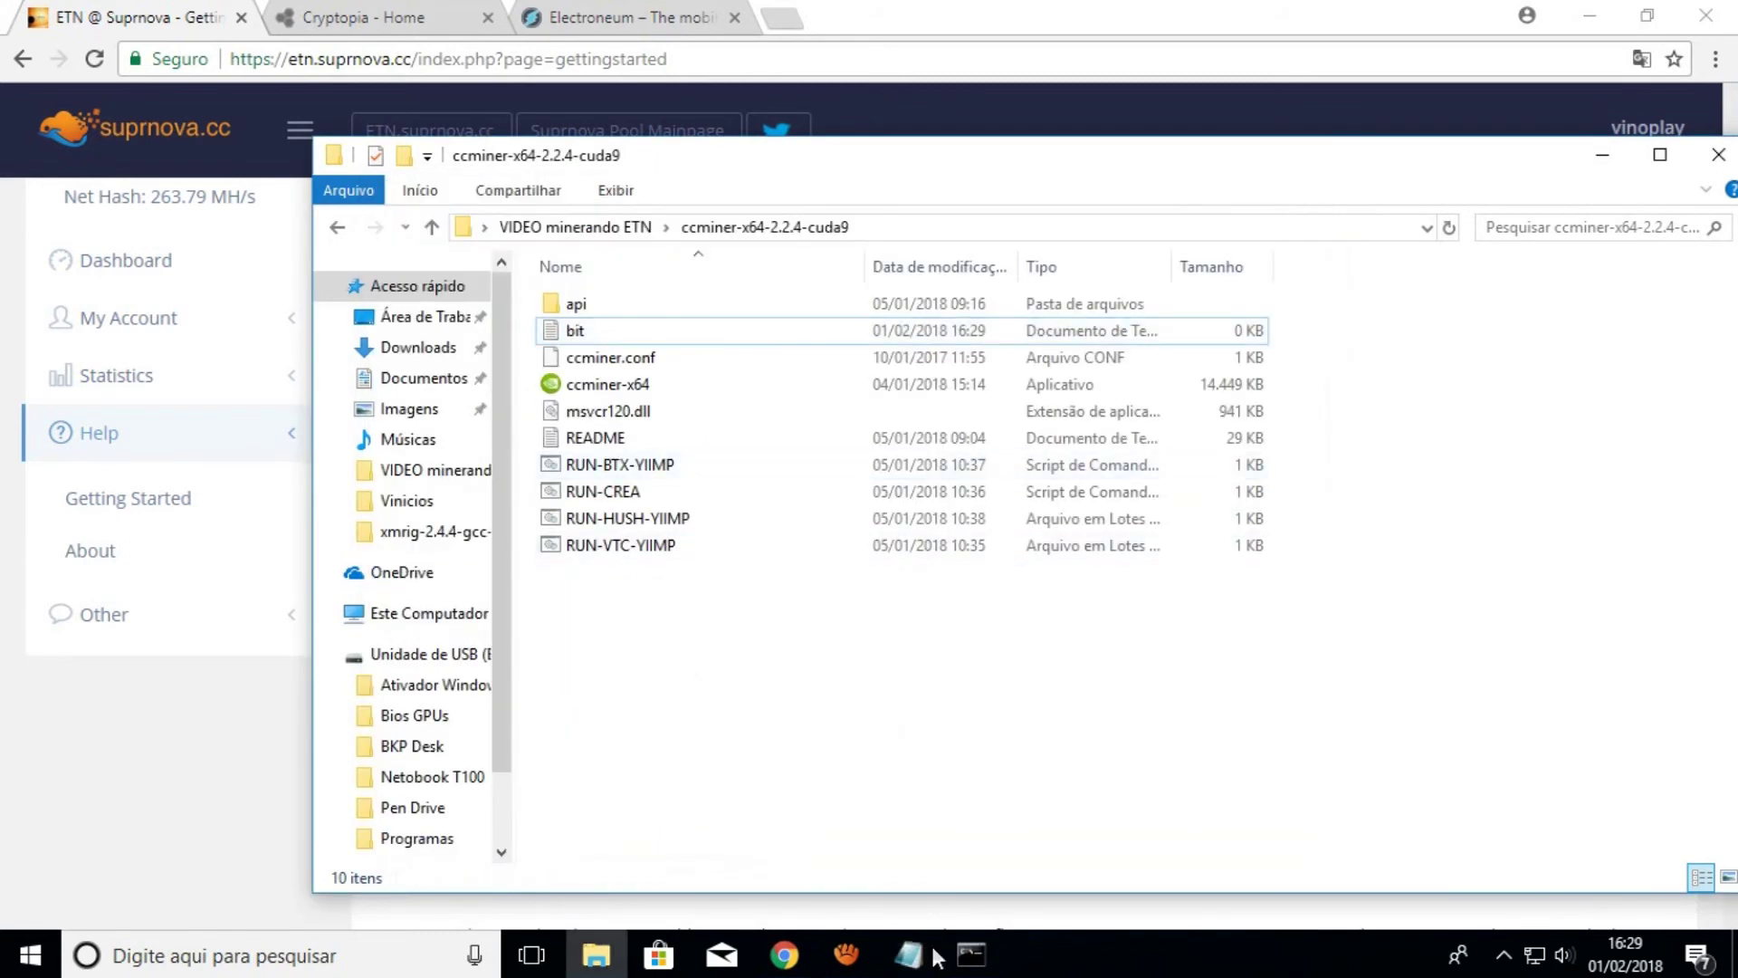
Paste the ccminer command into bit, set the login to the pool username with worker 'bit', and save
{"action": "mouse_move", "coordinate": [908, 953]}
{"action": "left_click", "coordinate": [975, 871]}
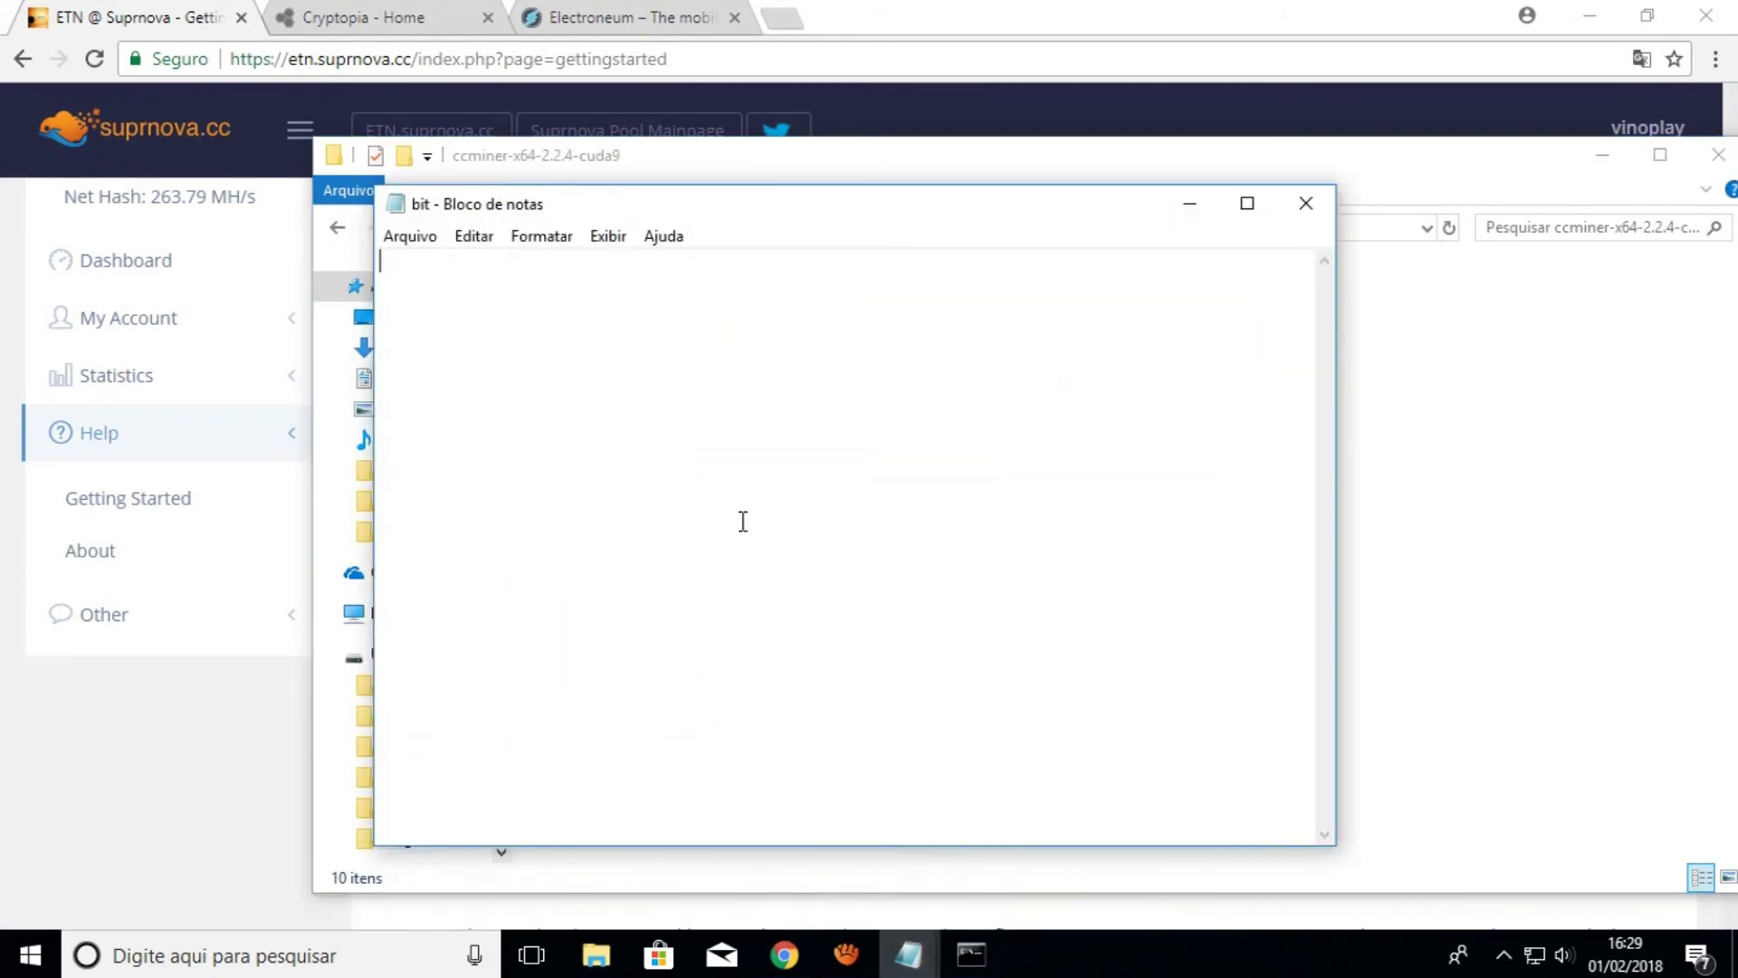
{"action": "key", "text": "ctrl+v"}
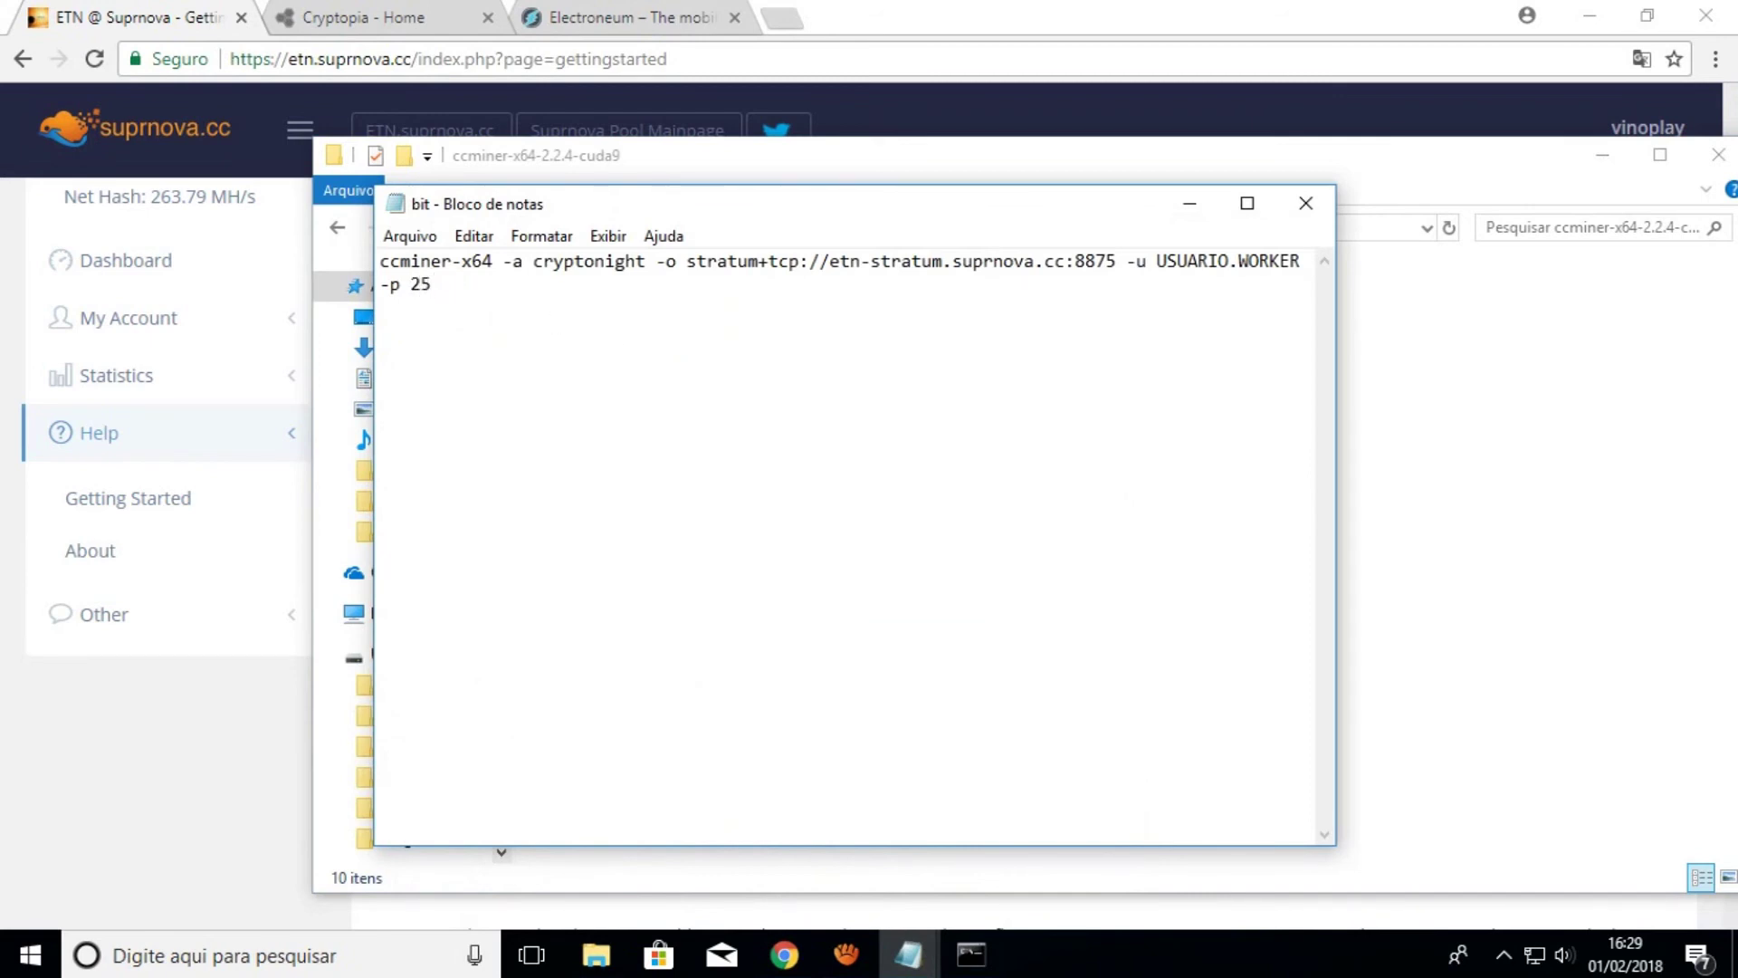
{"action": "left_click", "coordinate": [1157, 262]}
{"action": "key", "text": "Delete"}
{"action": "key", "text": "Delete"}
{"action": "key", "text": "Delete"}
{"action": "key", "text": "Delete"}
{"action": "key", "text": "Delete"}
{"action": "key", "text": "Delete"}
{"action": "key", "text": "Delete"}
{"action": "key", "text": "Delete"}
{"action": "key", "text": "Delete"}
{"action": "key", "text": "Delete"}
{"action": "key", "text": "Delete"}
{"action": "key", "text": "Delete"}
{"action": "key", "text": "Delete"}
{"action": "key", "text": "Delete"}
{"action": "type", "text": "vinoplay"}
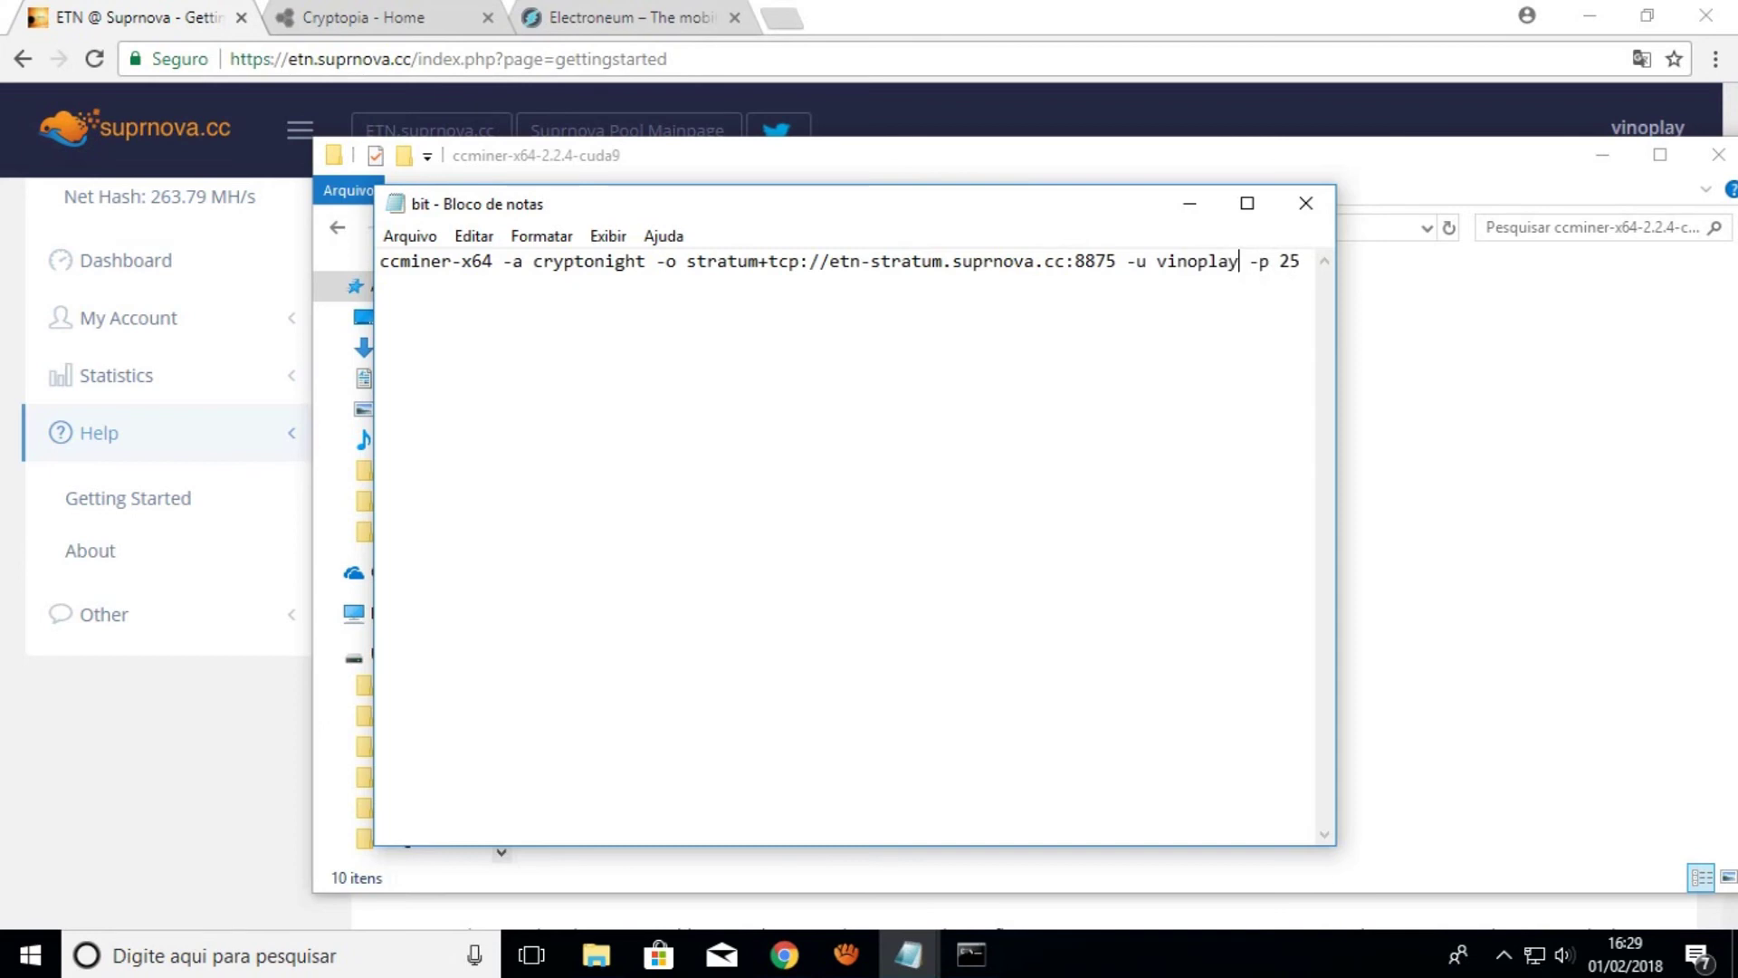
{"action": "type", "text": ".bit"}
{"action": "left_click", "coordinate": [1305, 203]}
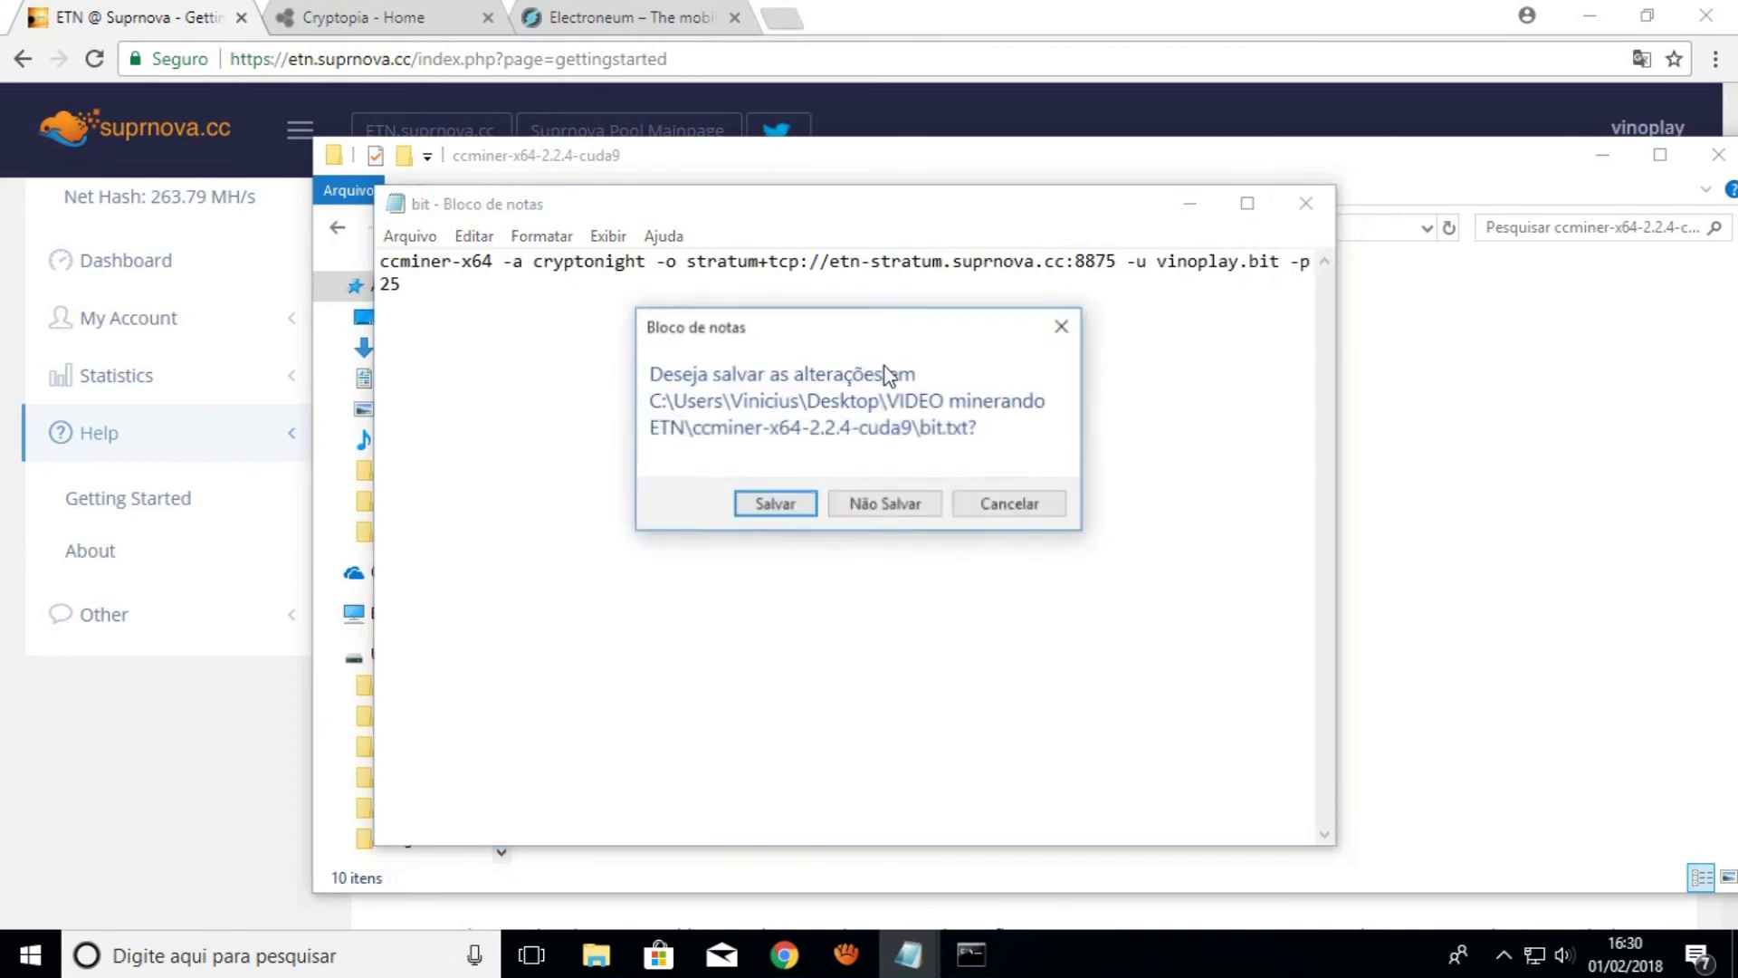
{"action": "left_click", "coordinate": [802, 504]}
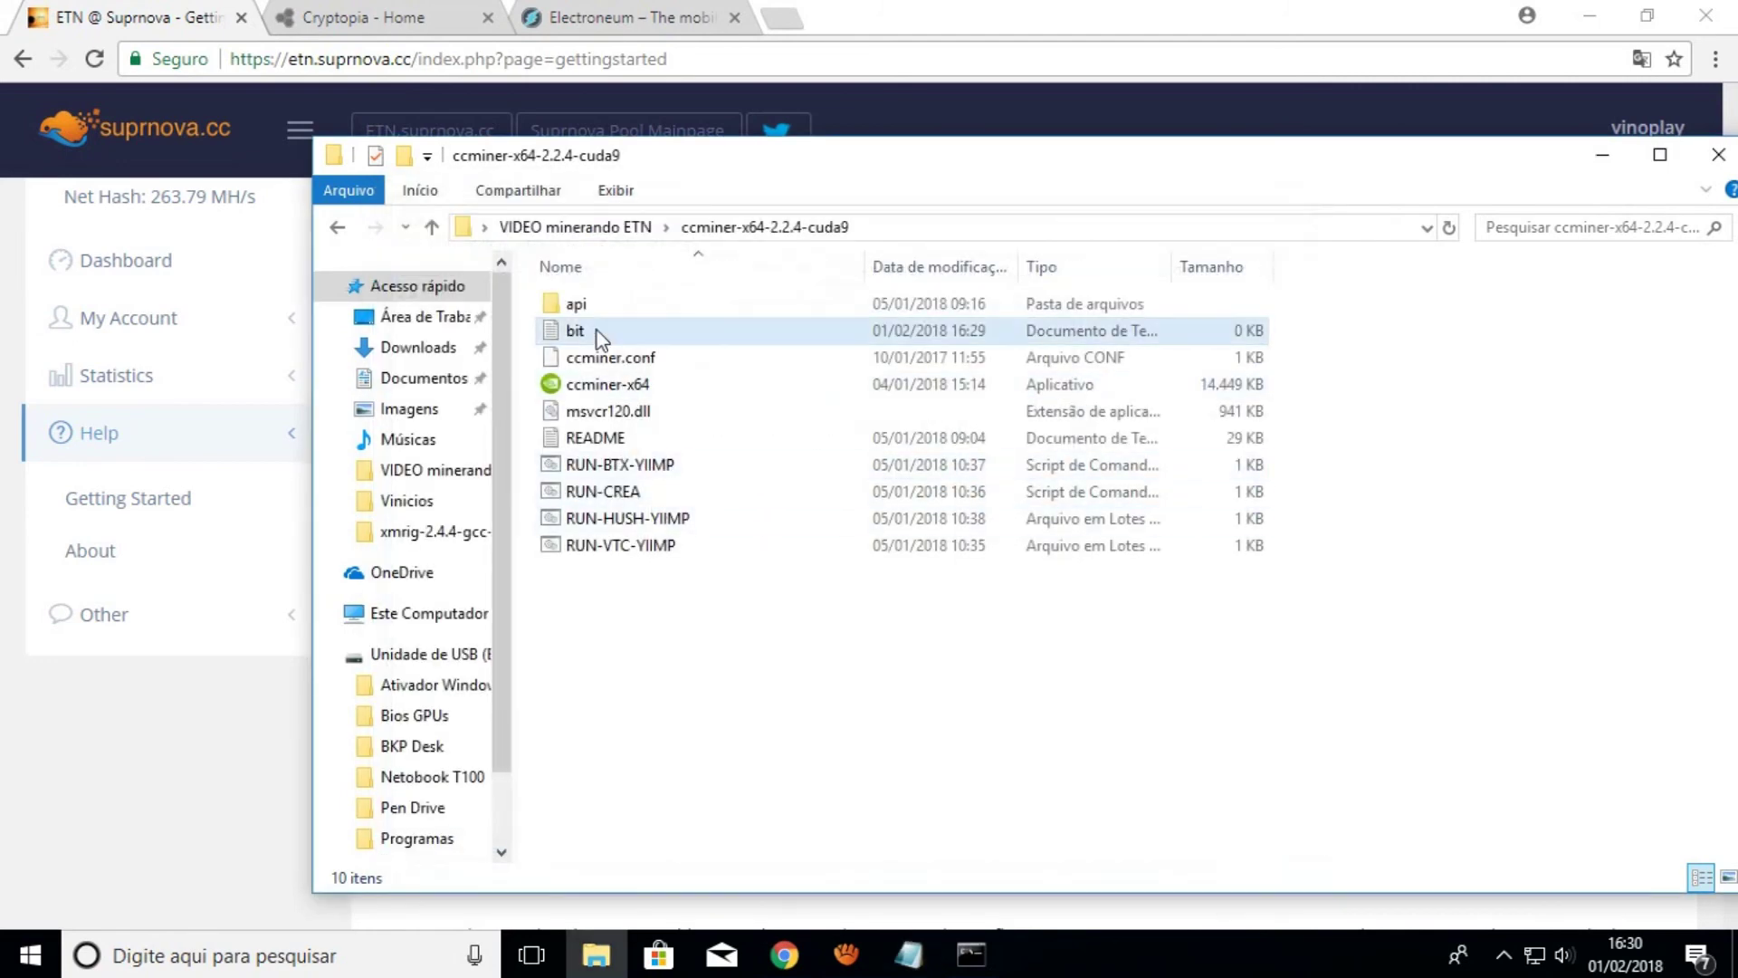
Save the file as bit.bat with type 'Todos os arquivos', then delete the leftover plain-text bit file
{"action": "double_click", "coordinate": [597, 339]}
{"action": "left_click", "coordinate": [410, 236]}
{"action": "left_click", "coordinate": [469, 353]}
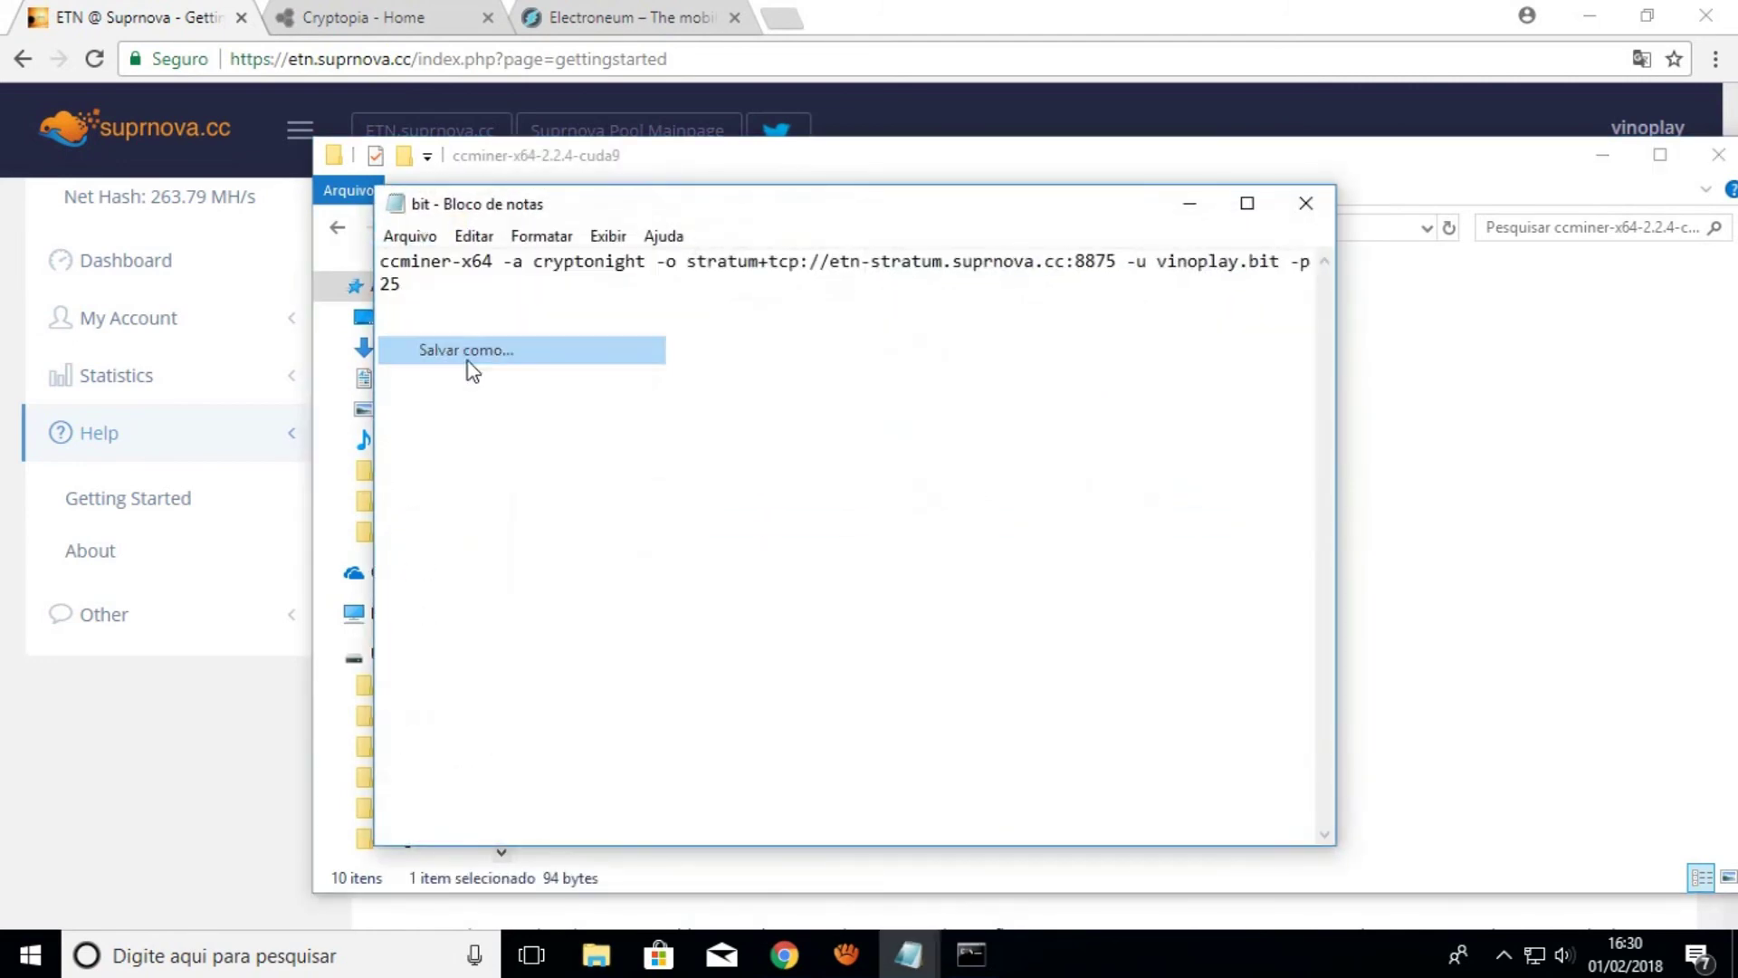
{"action": "left_click", "coordinate": [682, 730]}
{"action": "type", "text": ".bat"}
{"action": "left_click", "coordinate": [803, 764]}
{"action": "left_click", "coordinate": [797, 806]}
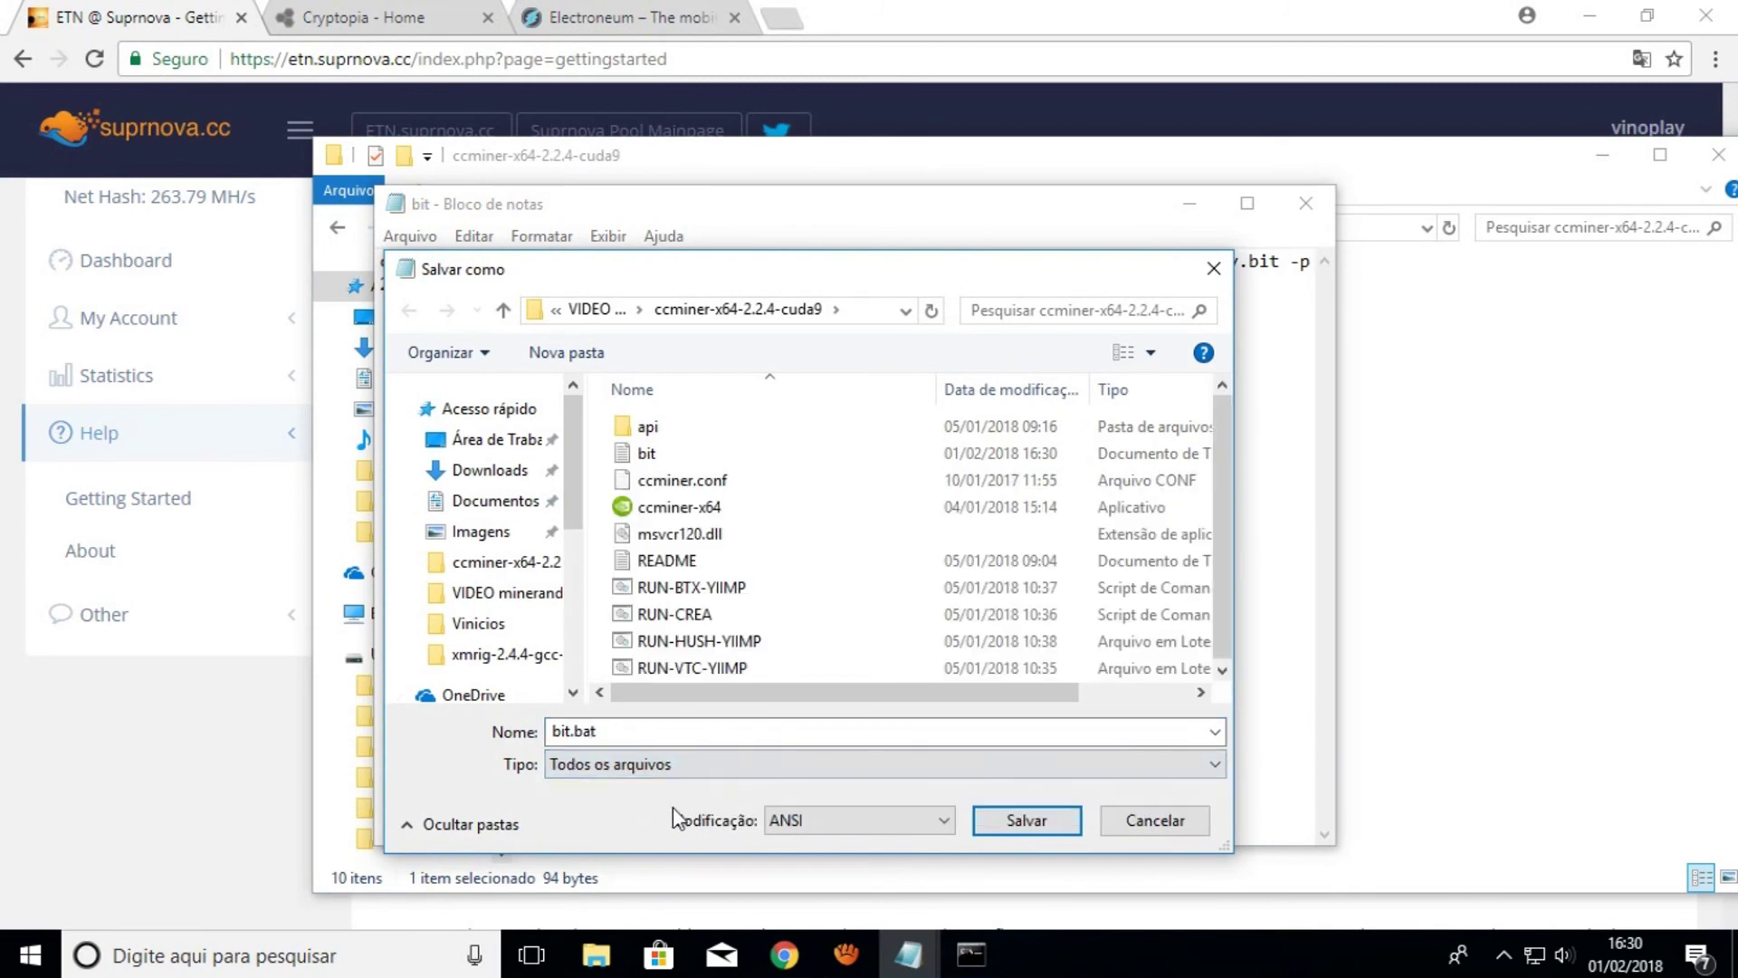
{"action": "left_click", "coordinate": [1041, 826]}
{"action": "left_click", "coordinate": [1313, 215]}
{"action": "left_click", "coordinate": [861, 698]}
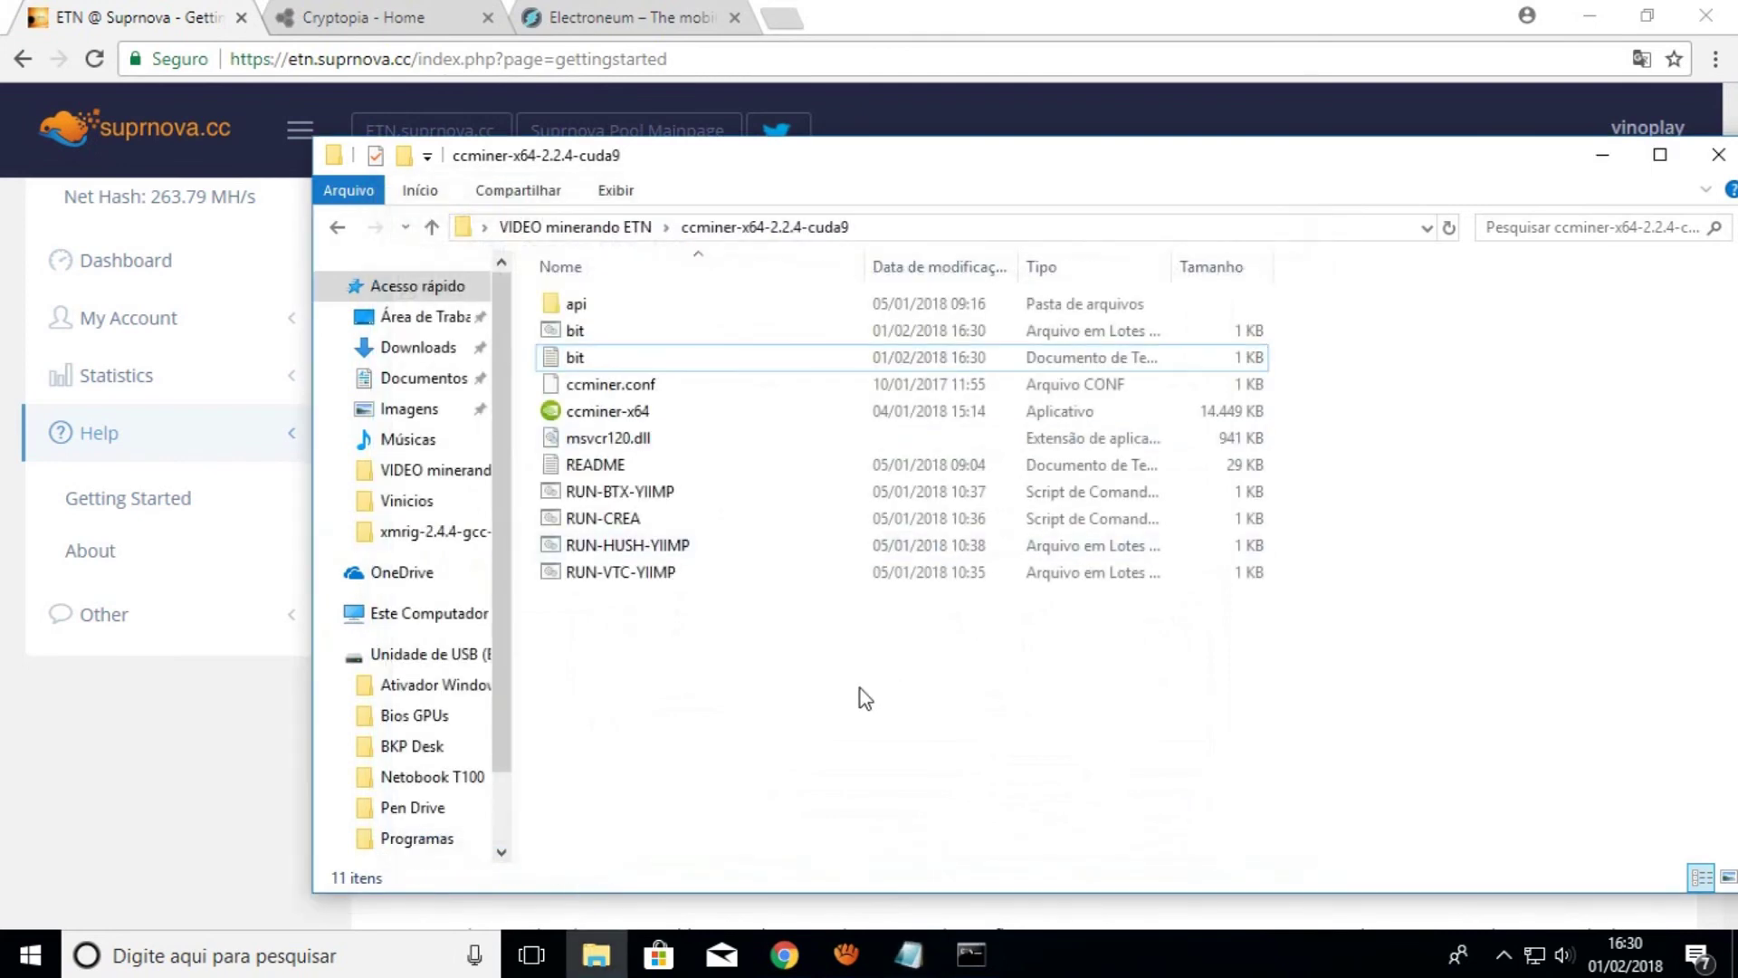
{"action": "left_click", "coordinate": [580, 351]}
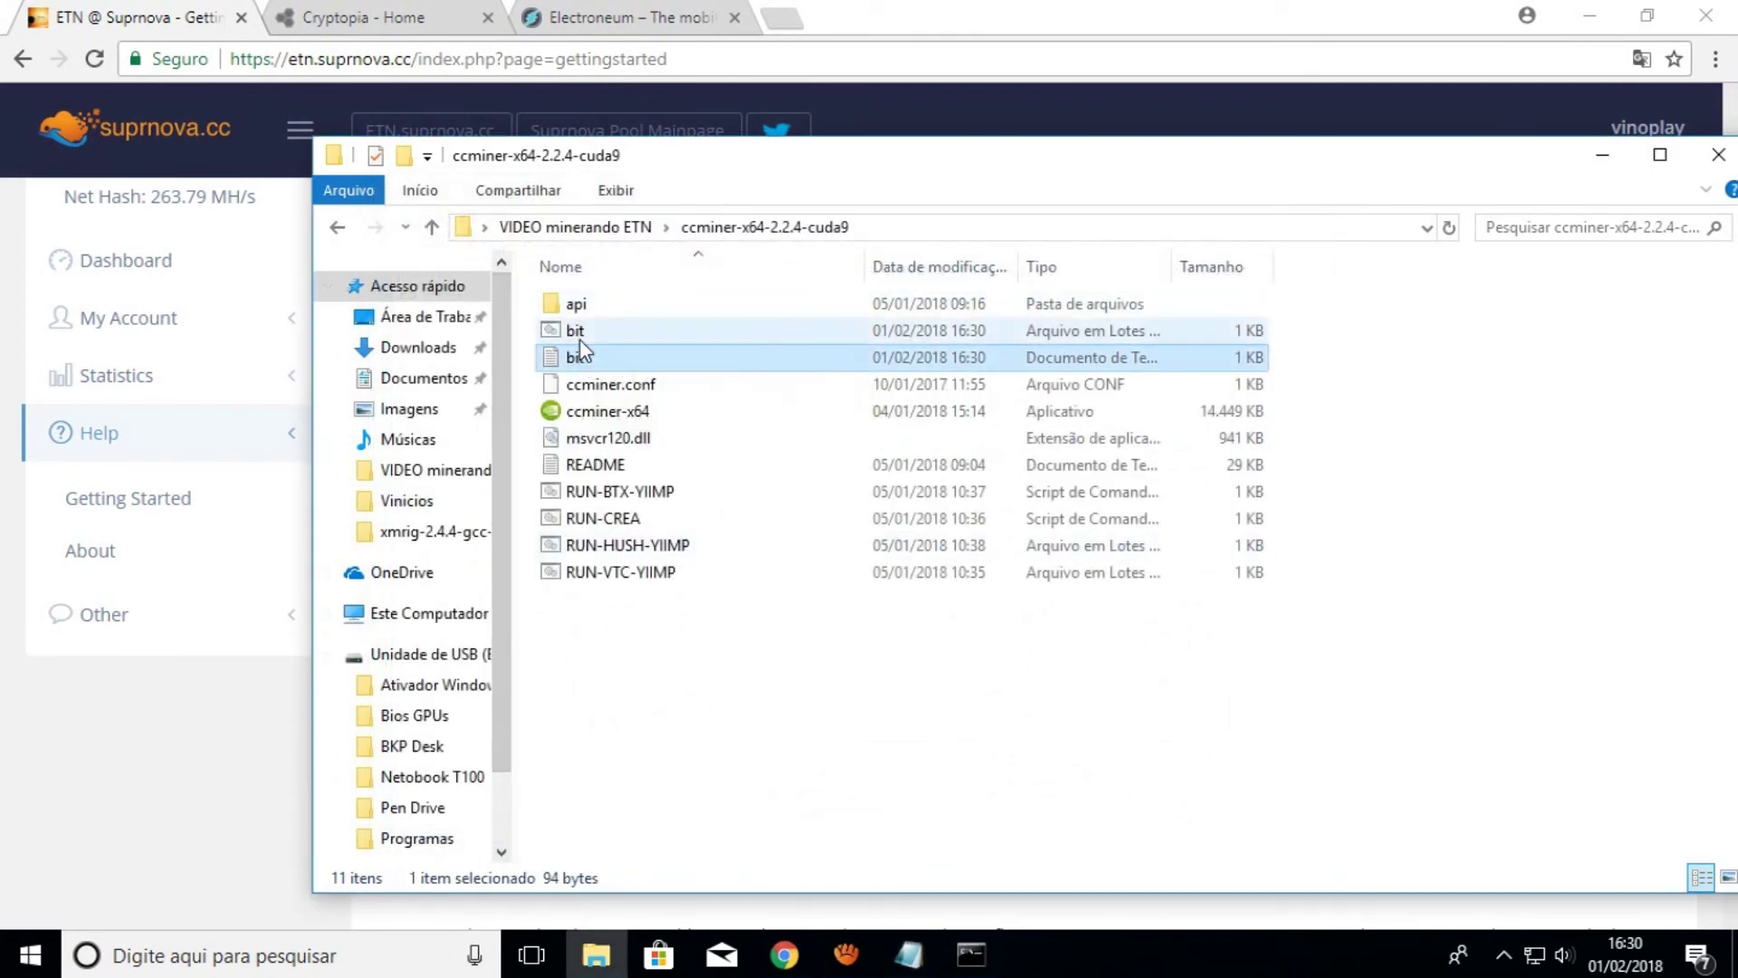
{"action": "key", "text": "Delete"}
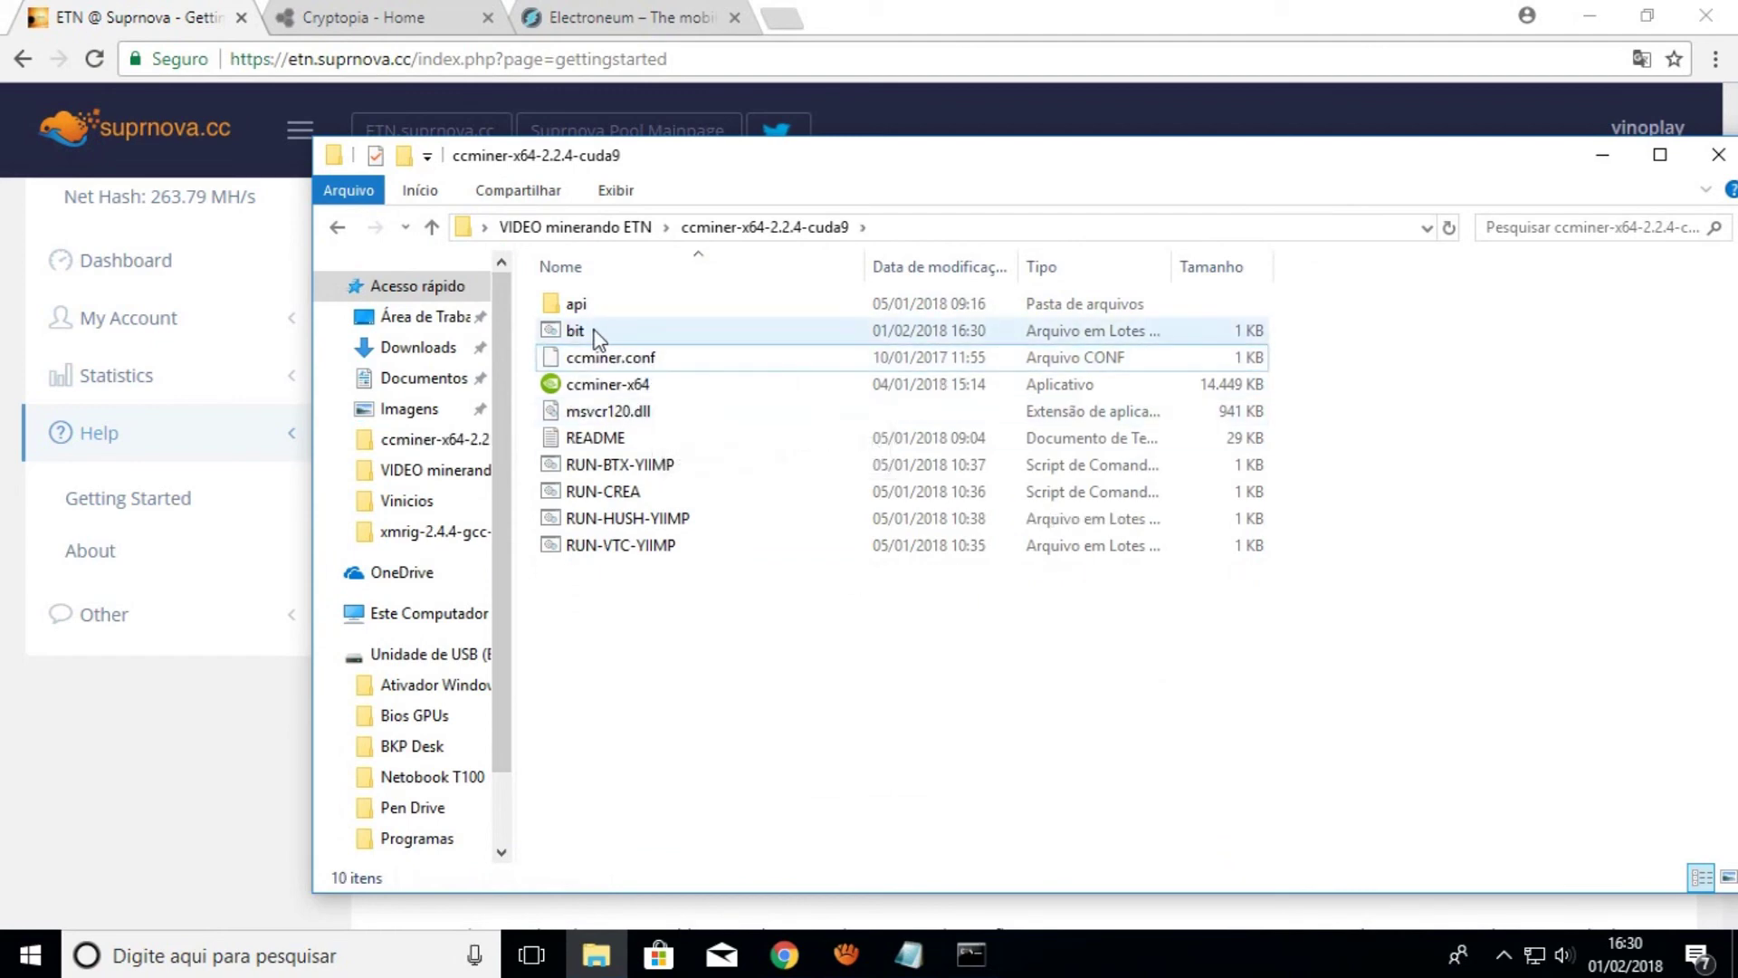
Check bit.bat's command line in Notepad, then run it to start ccminer on the GTX 1060 GPUs
{"action": "right_click", "coordinate": [581, 334]}
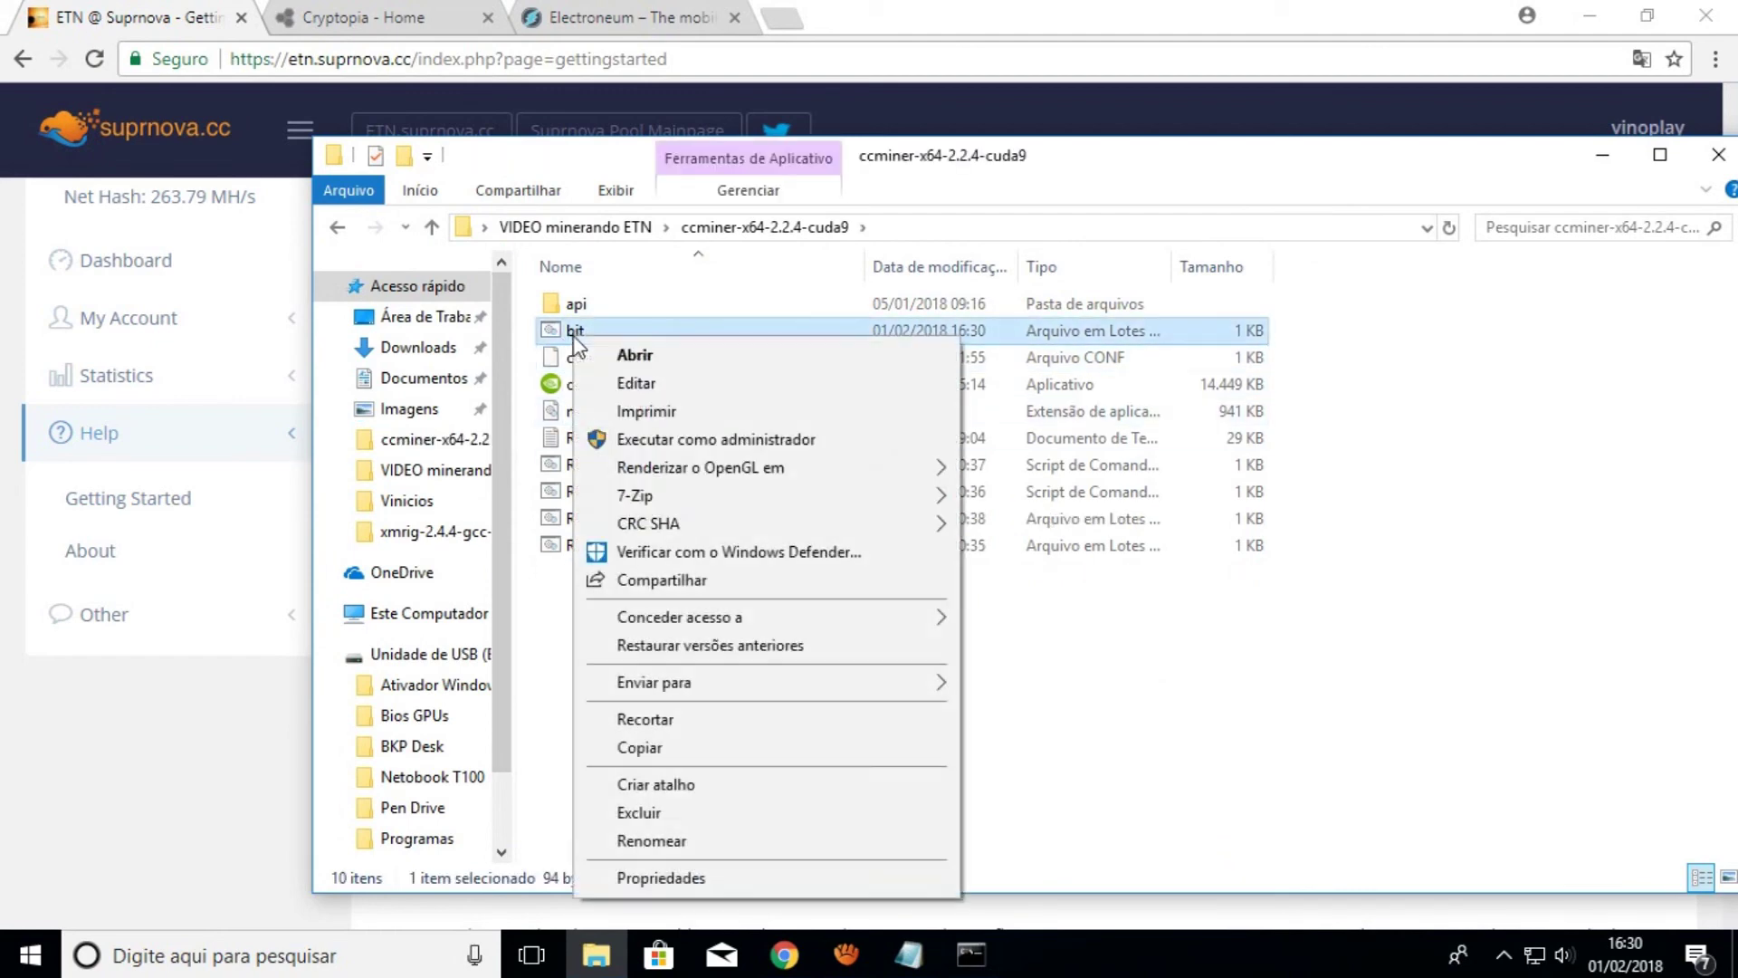
{"action": "left_click", "coordinate": [636, 383]}
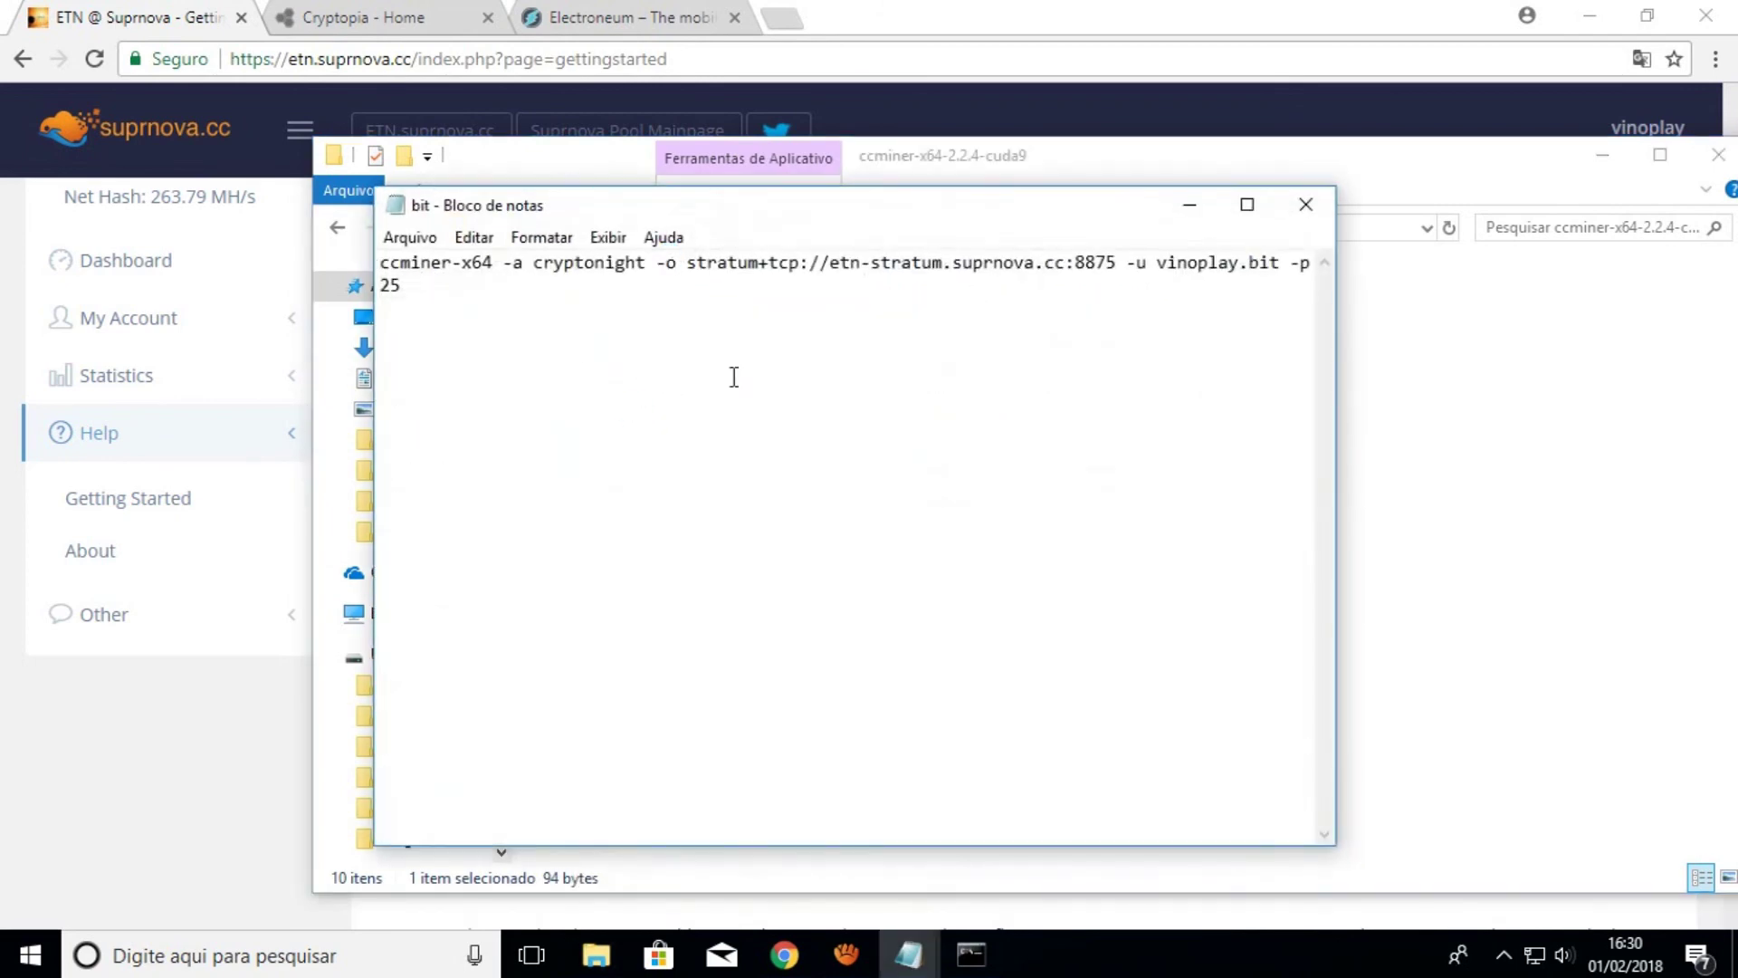
{"action": "left_click", "coordinate": [1306, 204]}
{"action": "left_click", "coordinate": [615, 336]}
{"action": "double_click", "coordinate": [616, 337]}
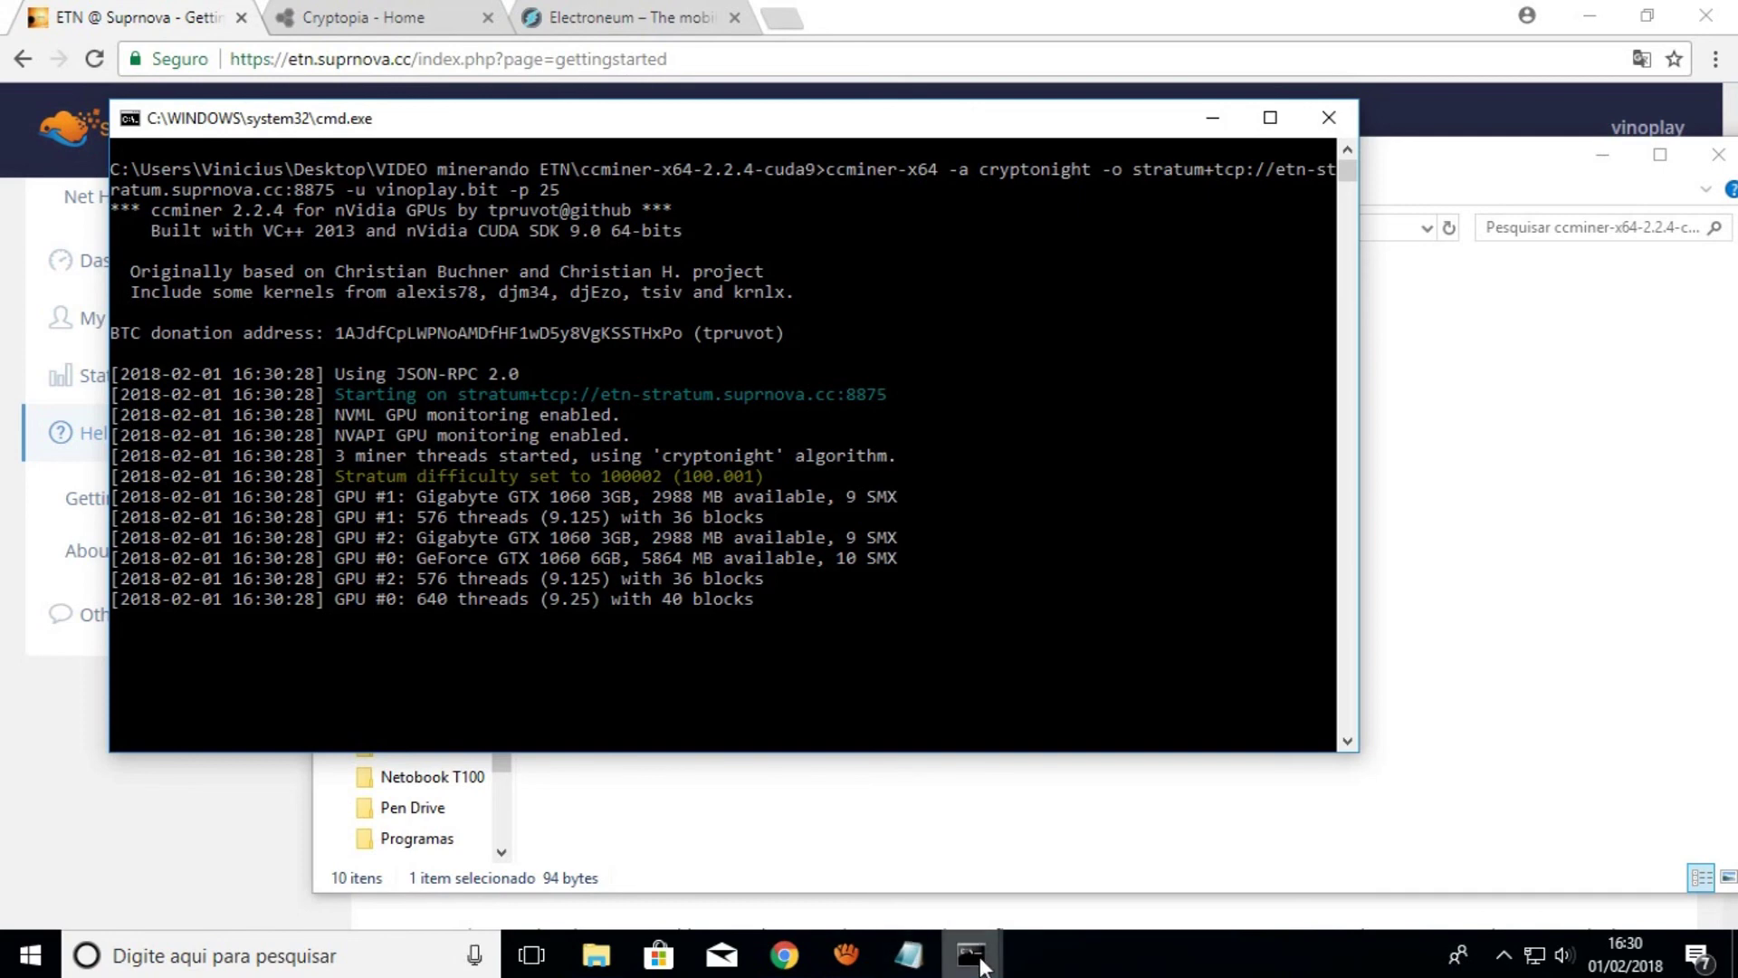
Quit the Claymore miner console, then close the ccminer console and the folder window
{"action": "mouse_move", "coordinate": [970, 955]}
{"action": "left_click", "coordinate": [916, 874]}
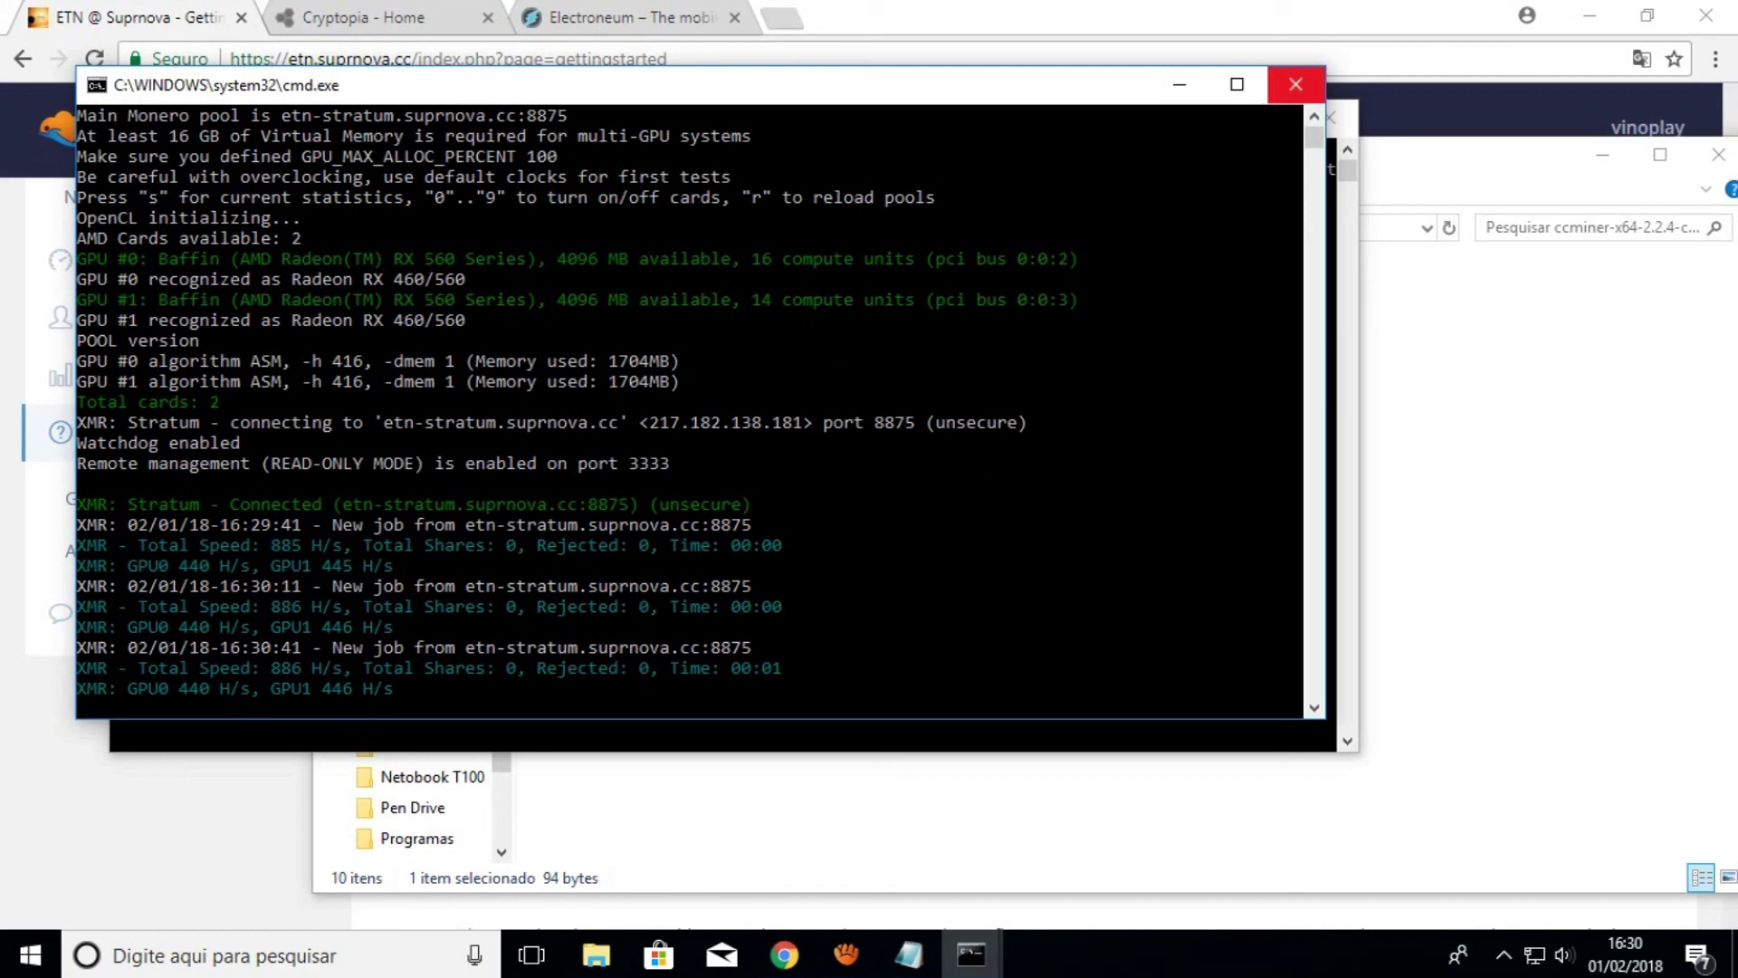
{"action": "left_click", "coordinate": [1296, 84]}
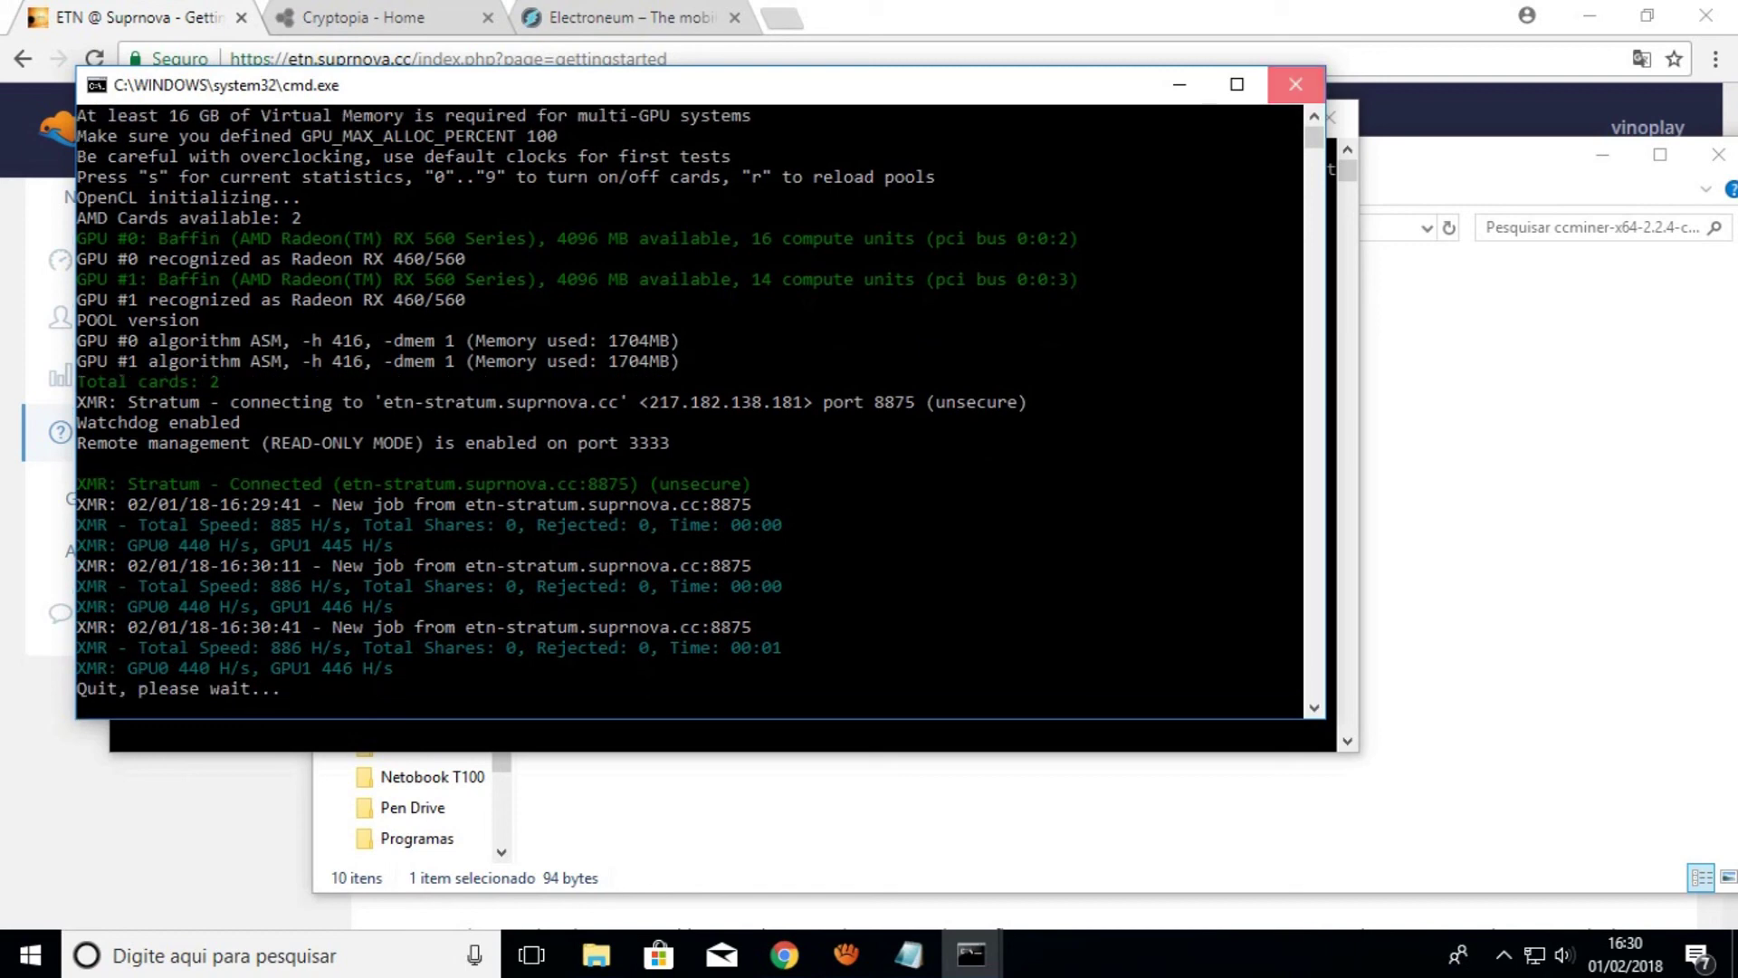
{"action": "left_click", "coordinate": [1178, 373]}
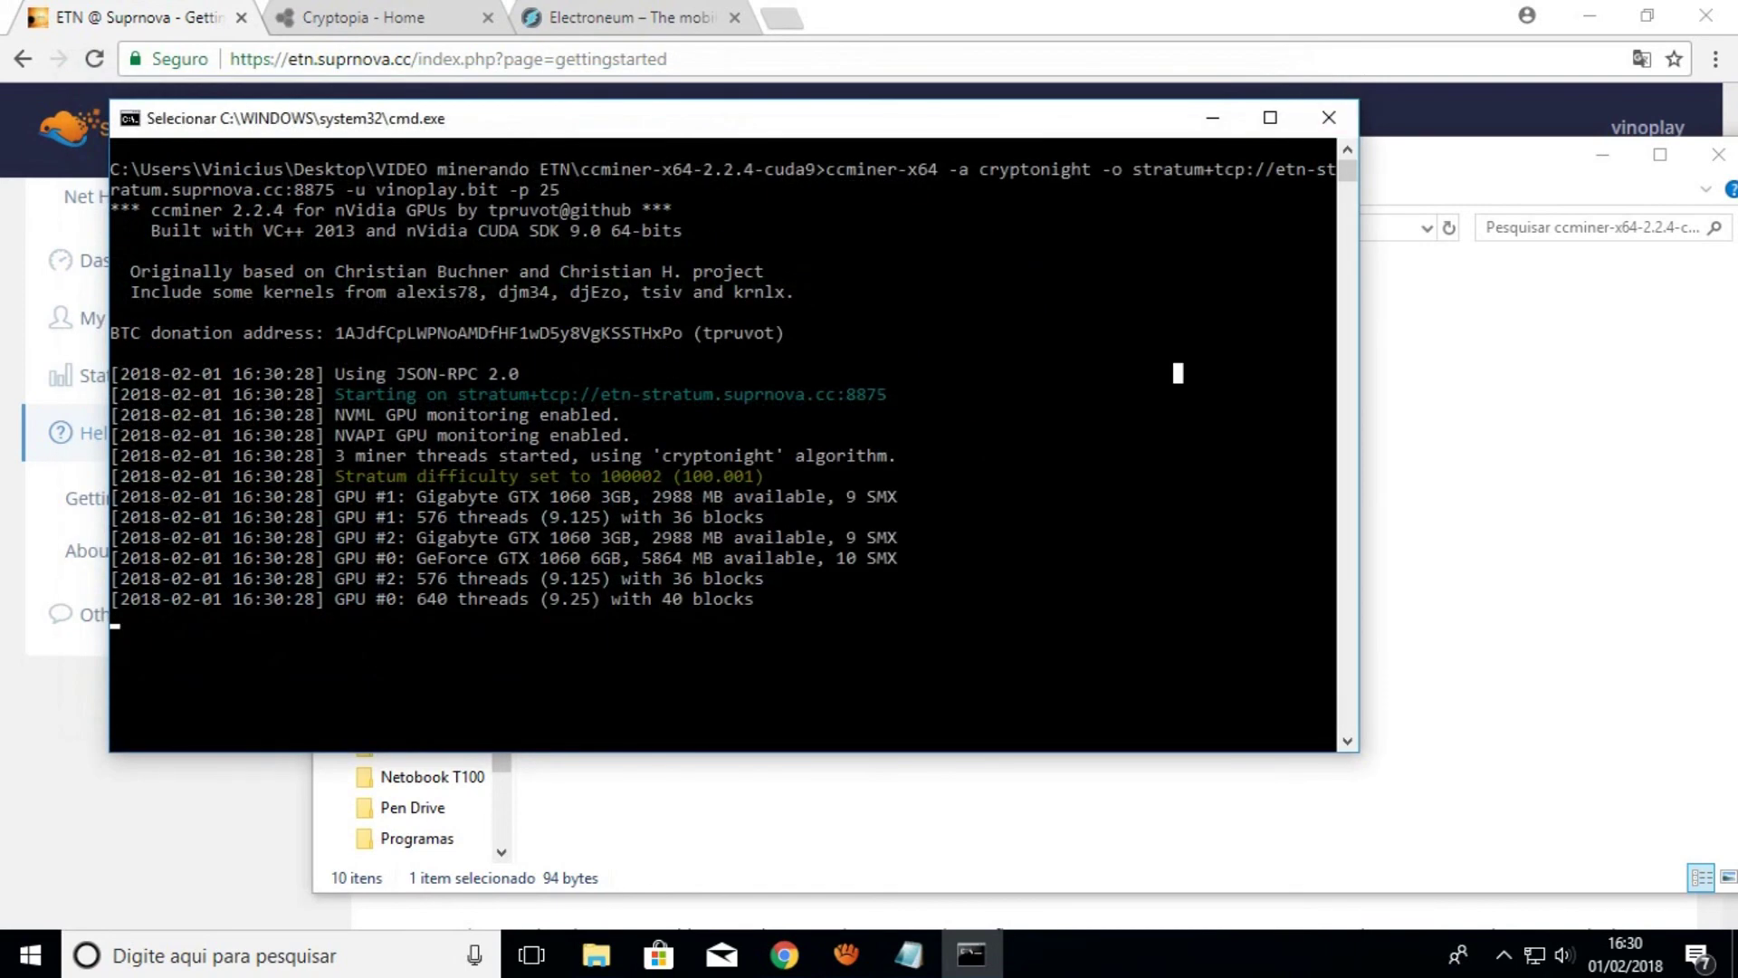
{"action": "left_click", "coordinate": [1328, 118]}
{"action": "left_click", "coordinate": [1507, 406]}
{"action": "left_click", "coordinate": [1718, 155]}
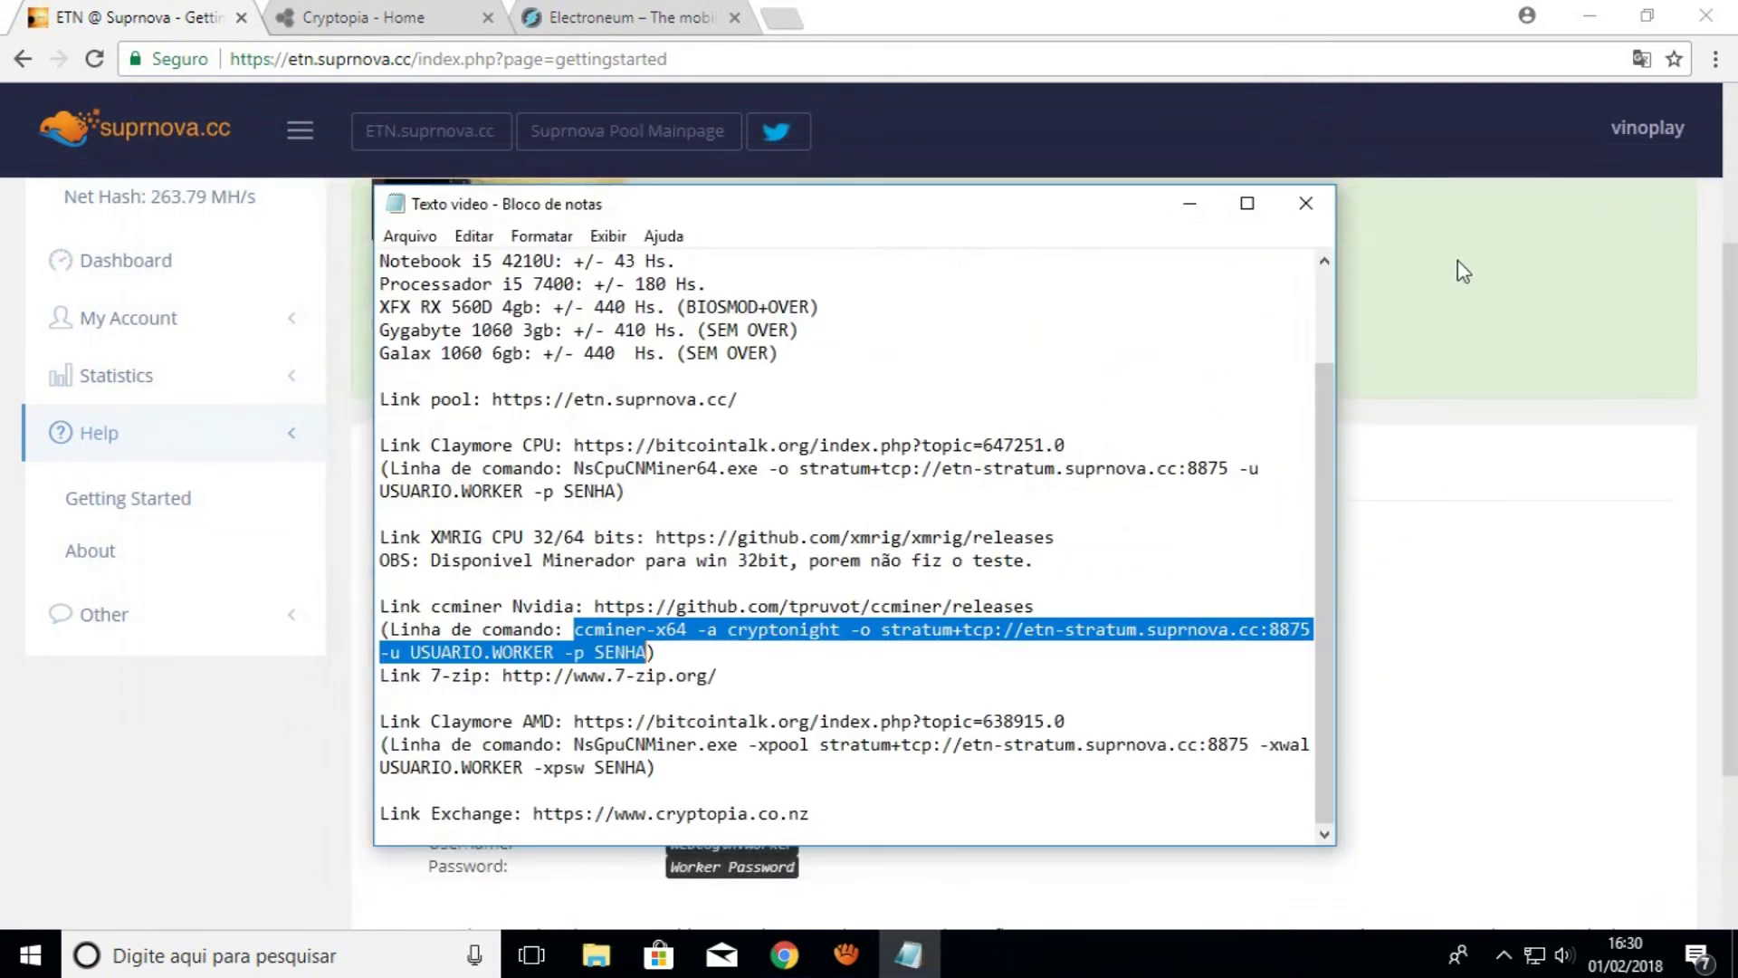
Bring up Suprnova's My Account > Edit Account page and look through the account settings
{"action": "left_click", "coordinate": [1211, 217]}
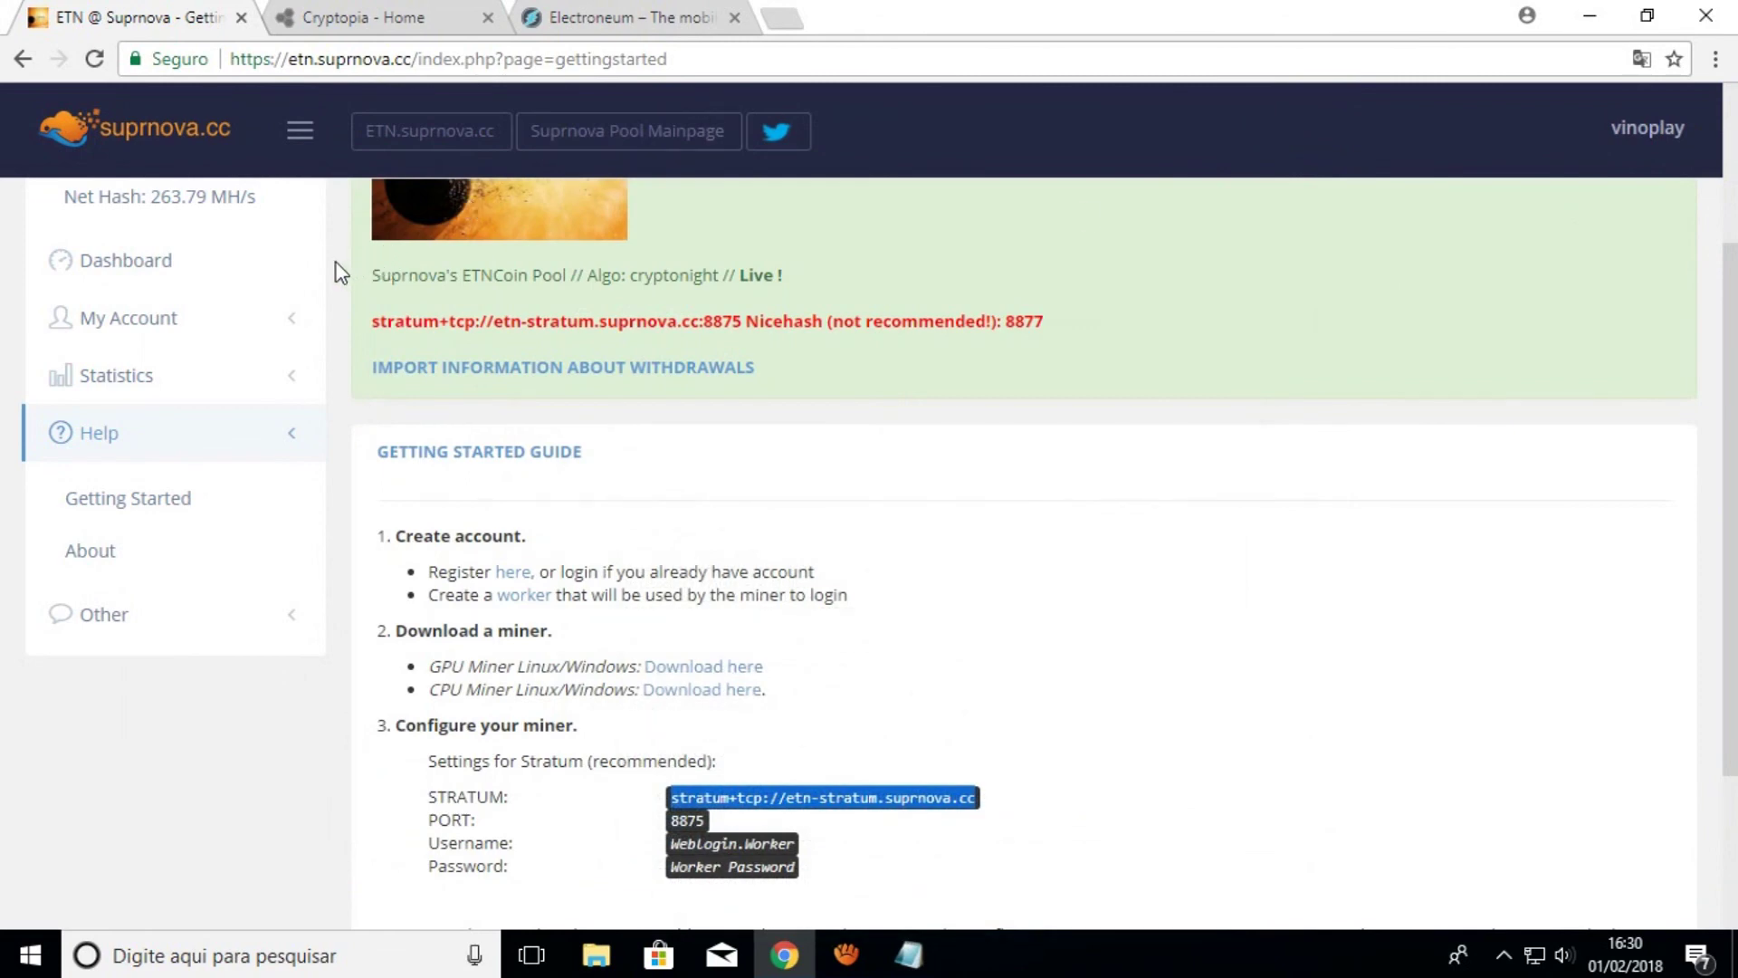
{"action": "left_click", "coordinate": [258, 348]}
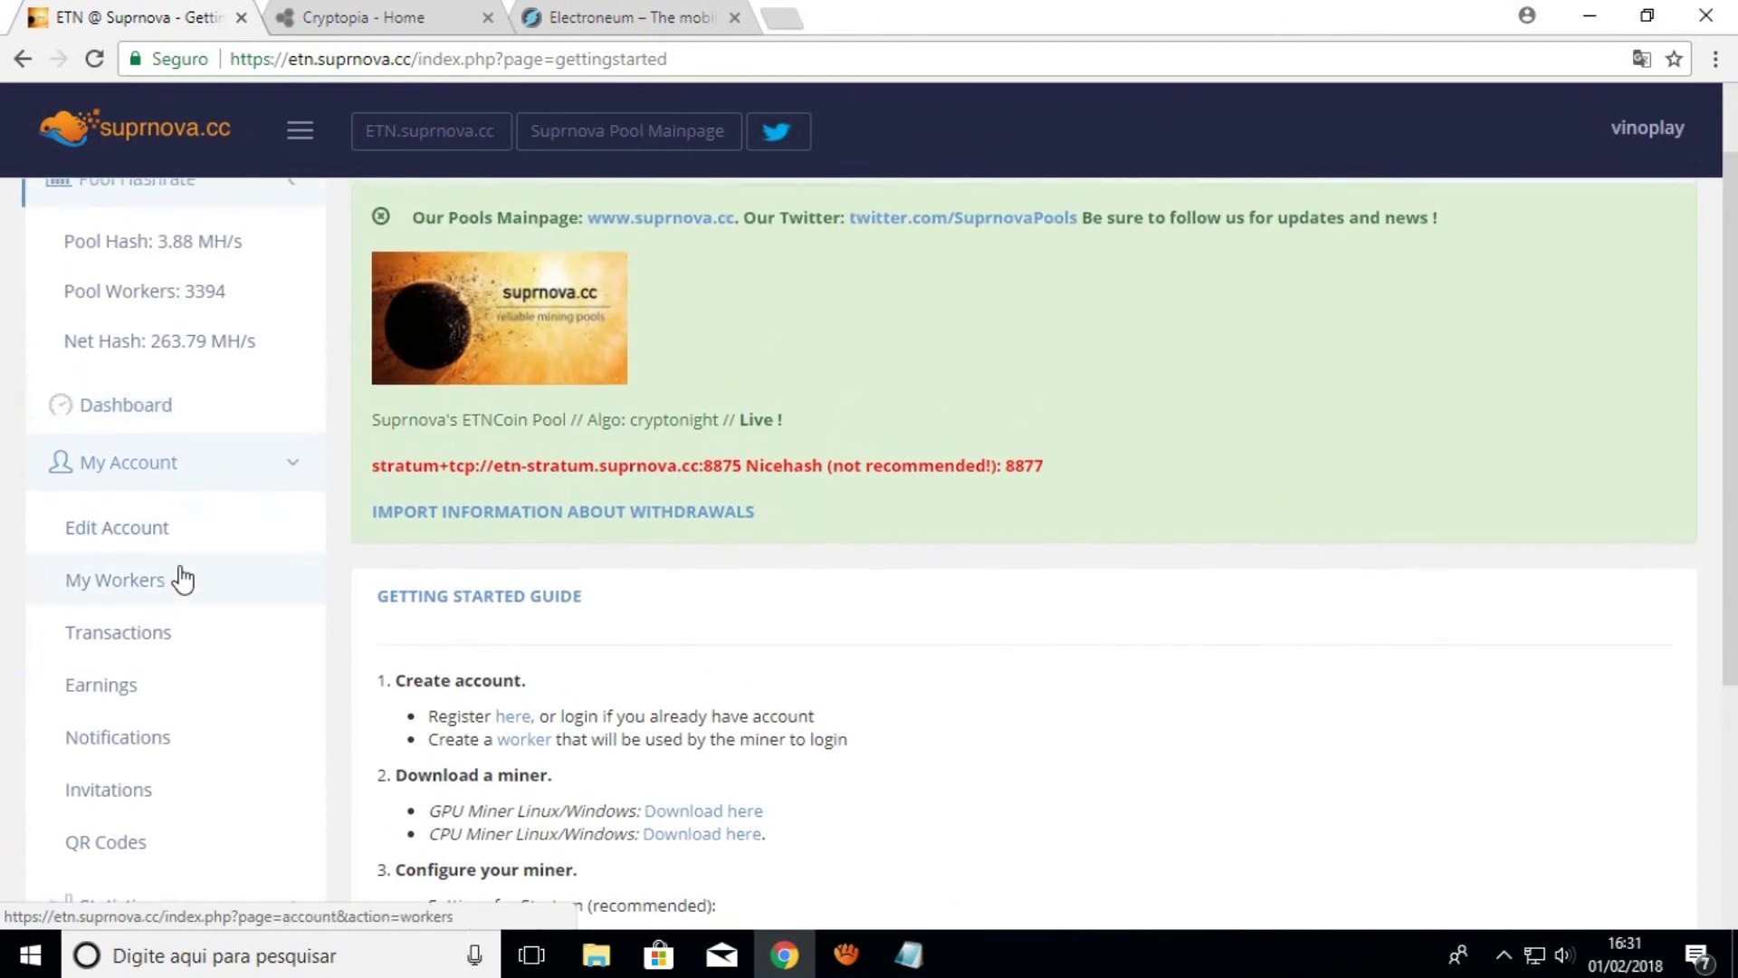
{"action": "left_click", "coordinate": [119, 543]}
{"action": "scroll", "coordinate": [628, 706], "scroll_direction": "down", "scroll_amount": 7}
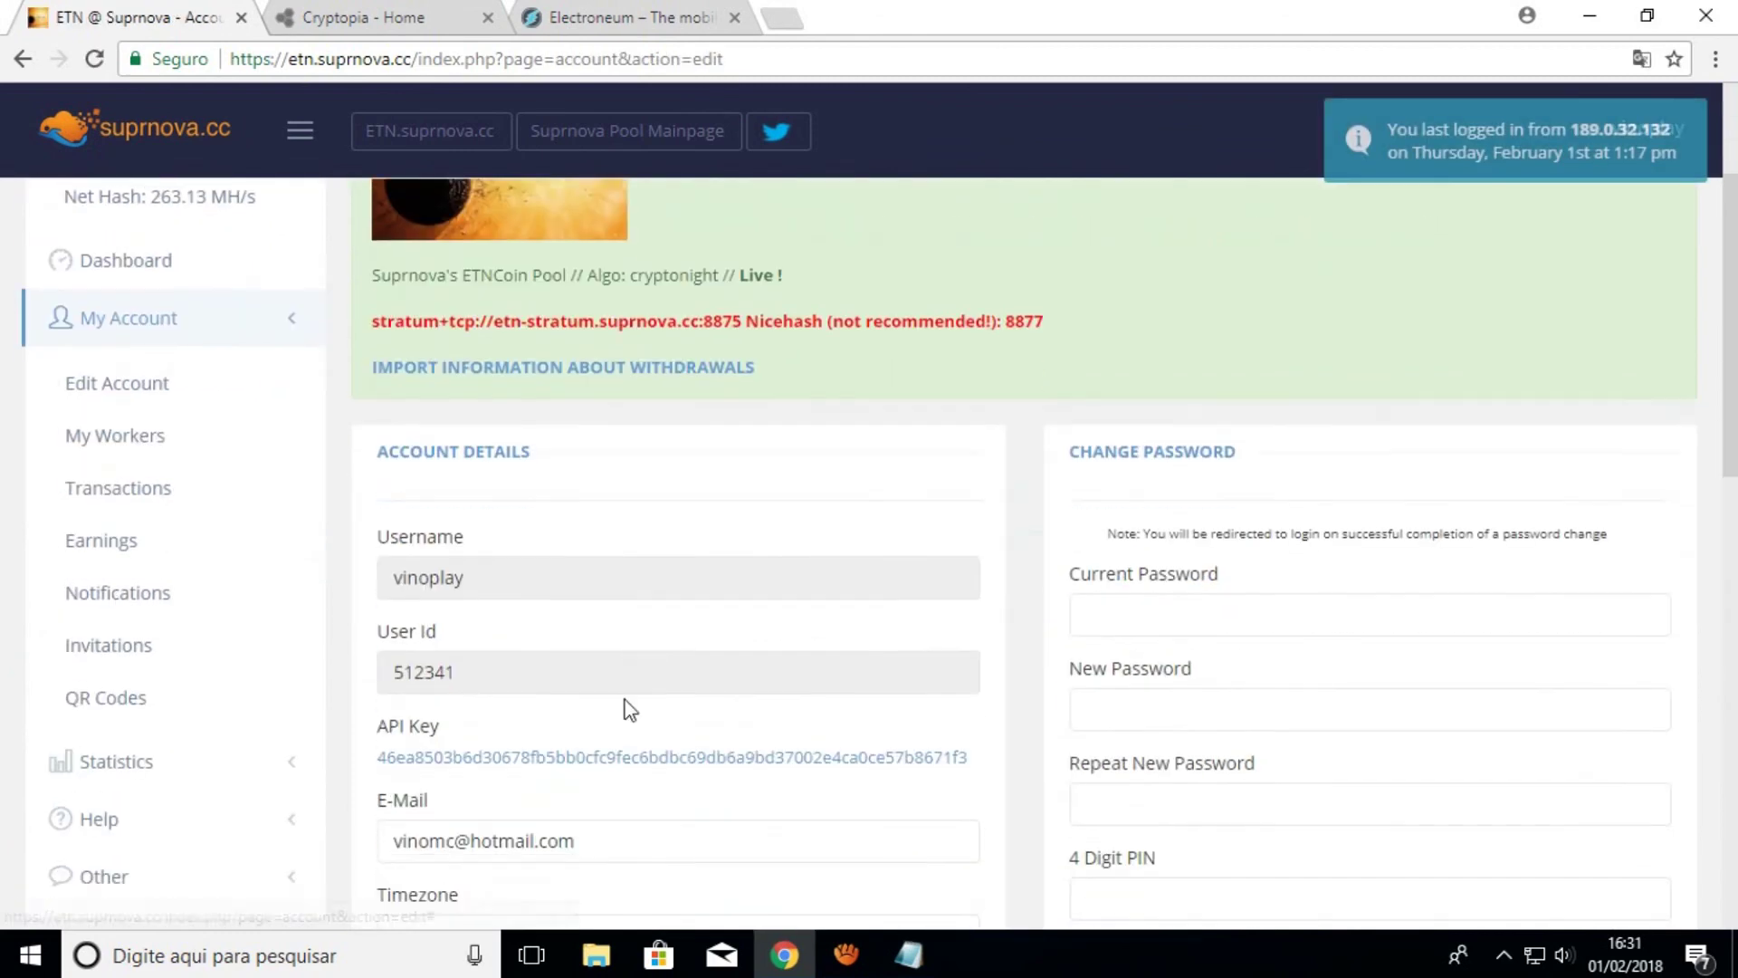
{"action": "scroll", "coordinate": [382, 672], "scroll_direction": "down", "scroll_amount": 6}
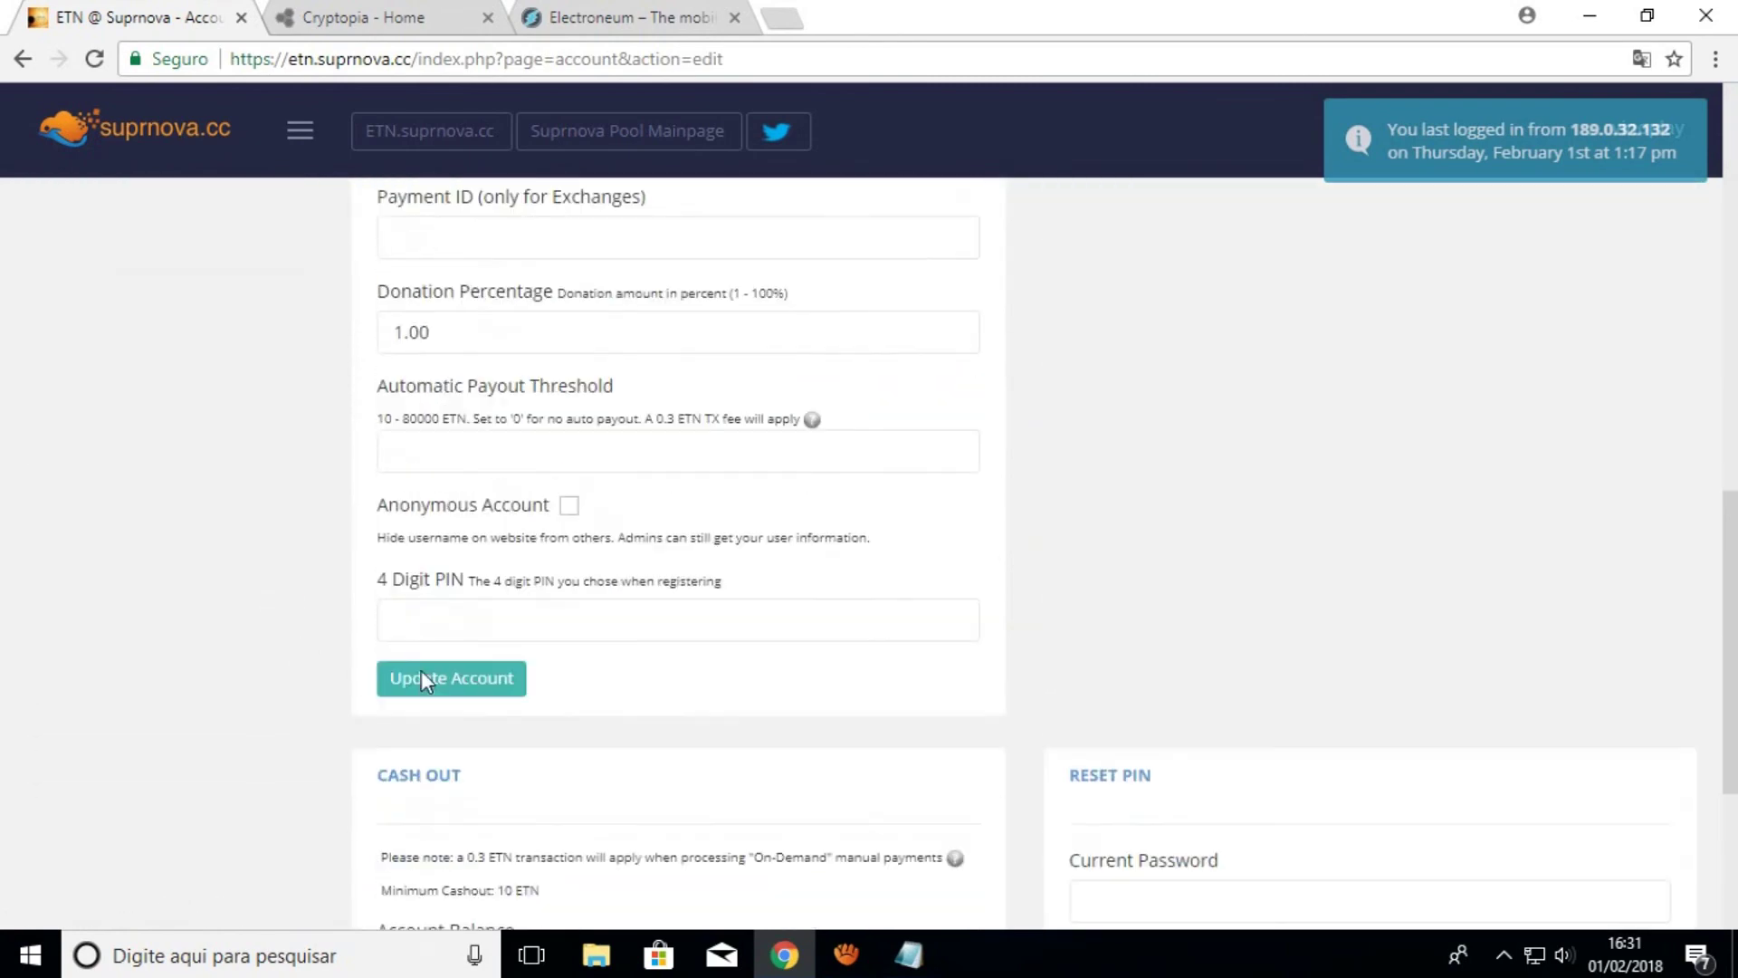
{"action": "scroll", "coordinate": [385, 421], "scroll_direction": "up", "scroll_amount": 4}
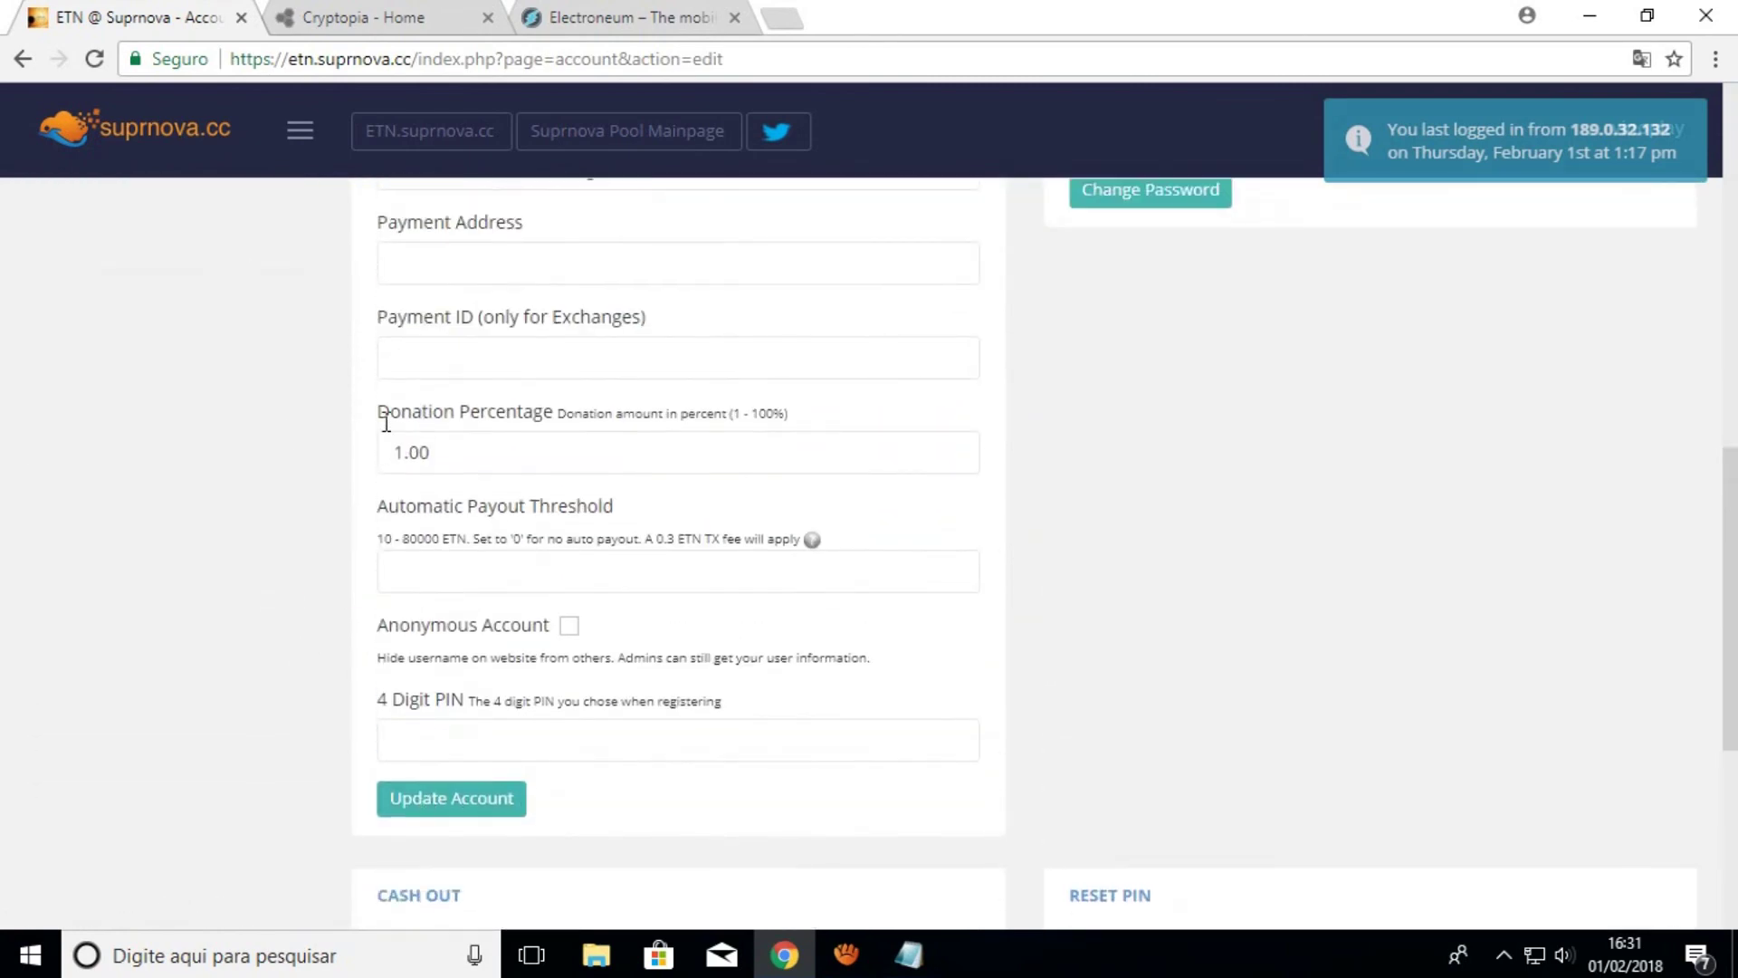
{"action": "scroll", "coordinate": [403, 547], "scroll_direction": "down", "scroll_amount": 8}
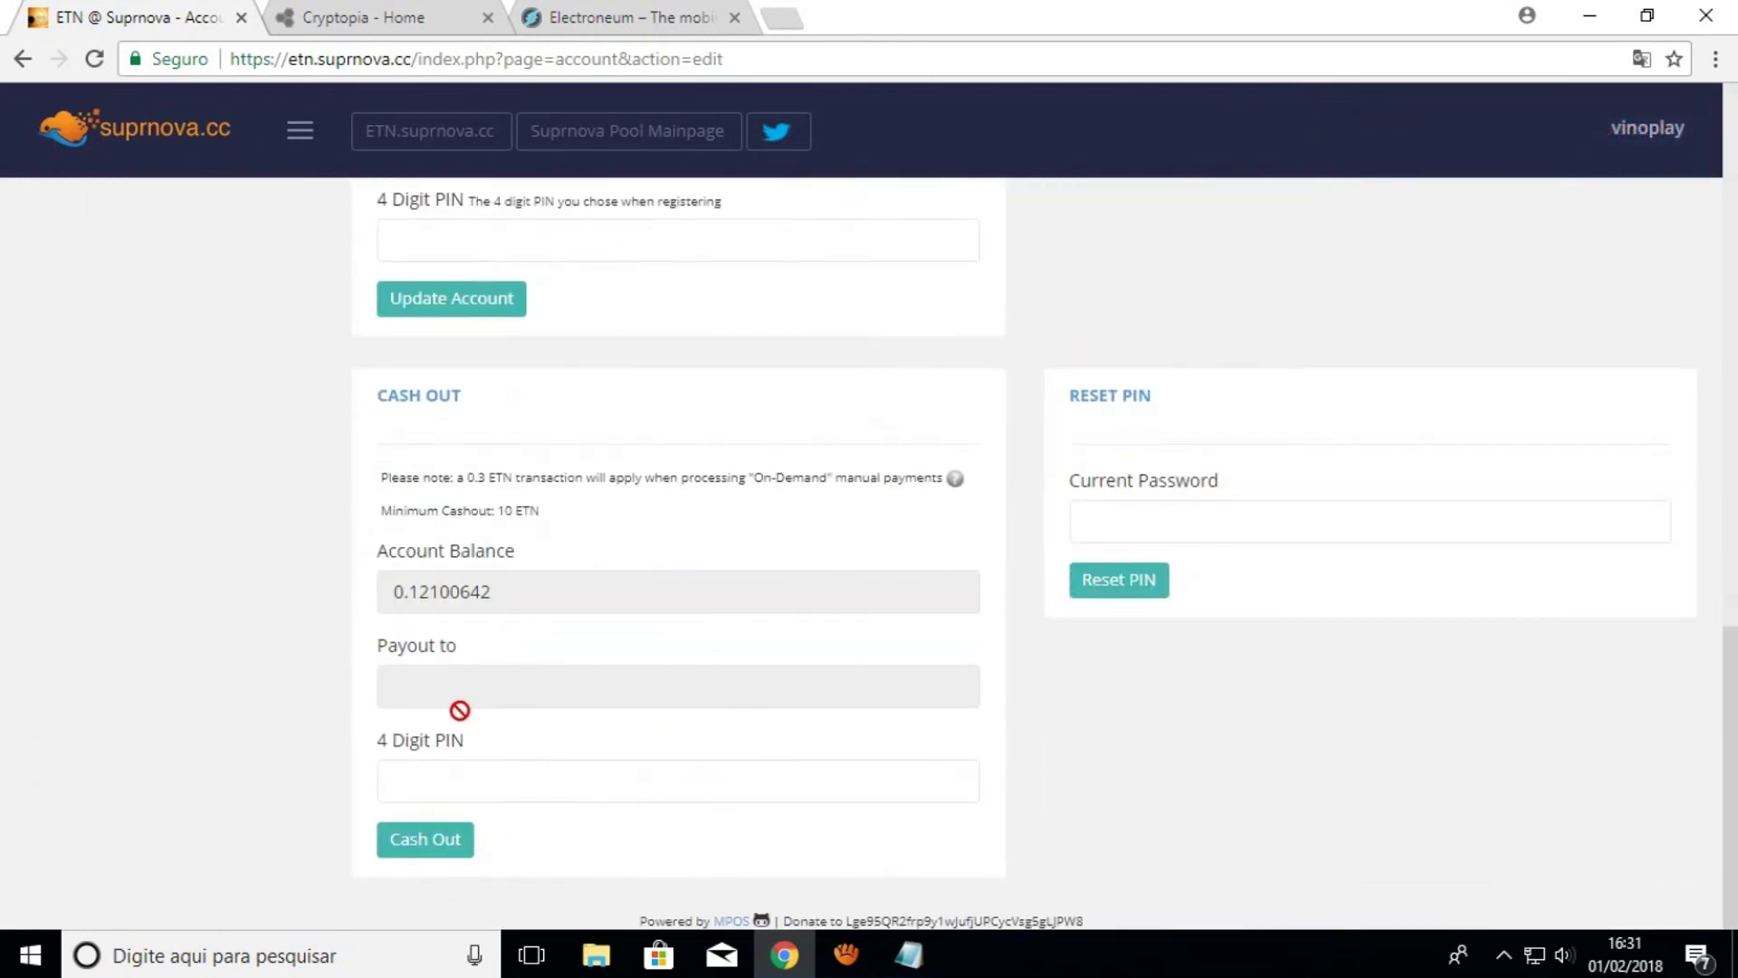
Inspect the Cash Out section, including its 4 Digit PIN field, then review the page again
{"action": "left_click", "coordinate": [450, 774]}
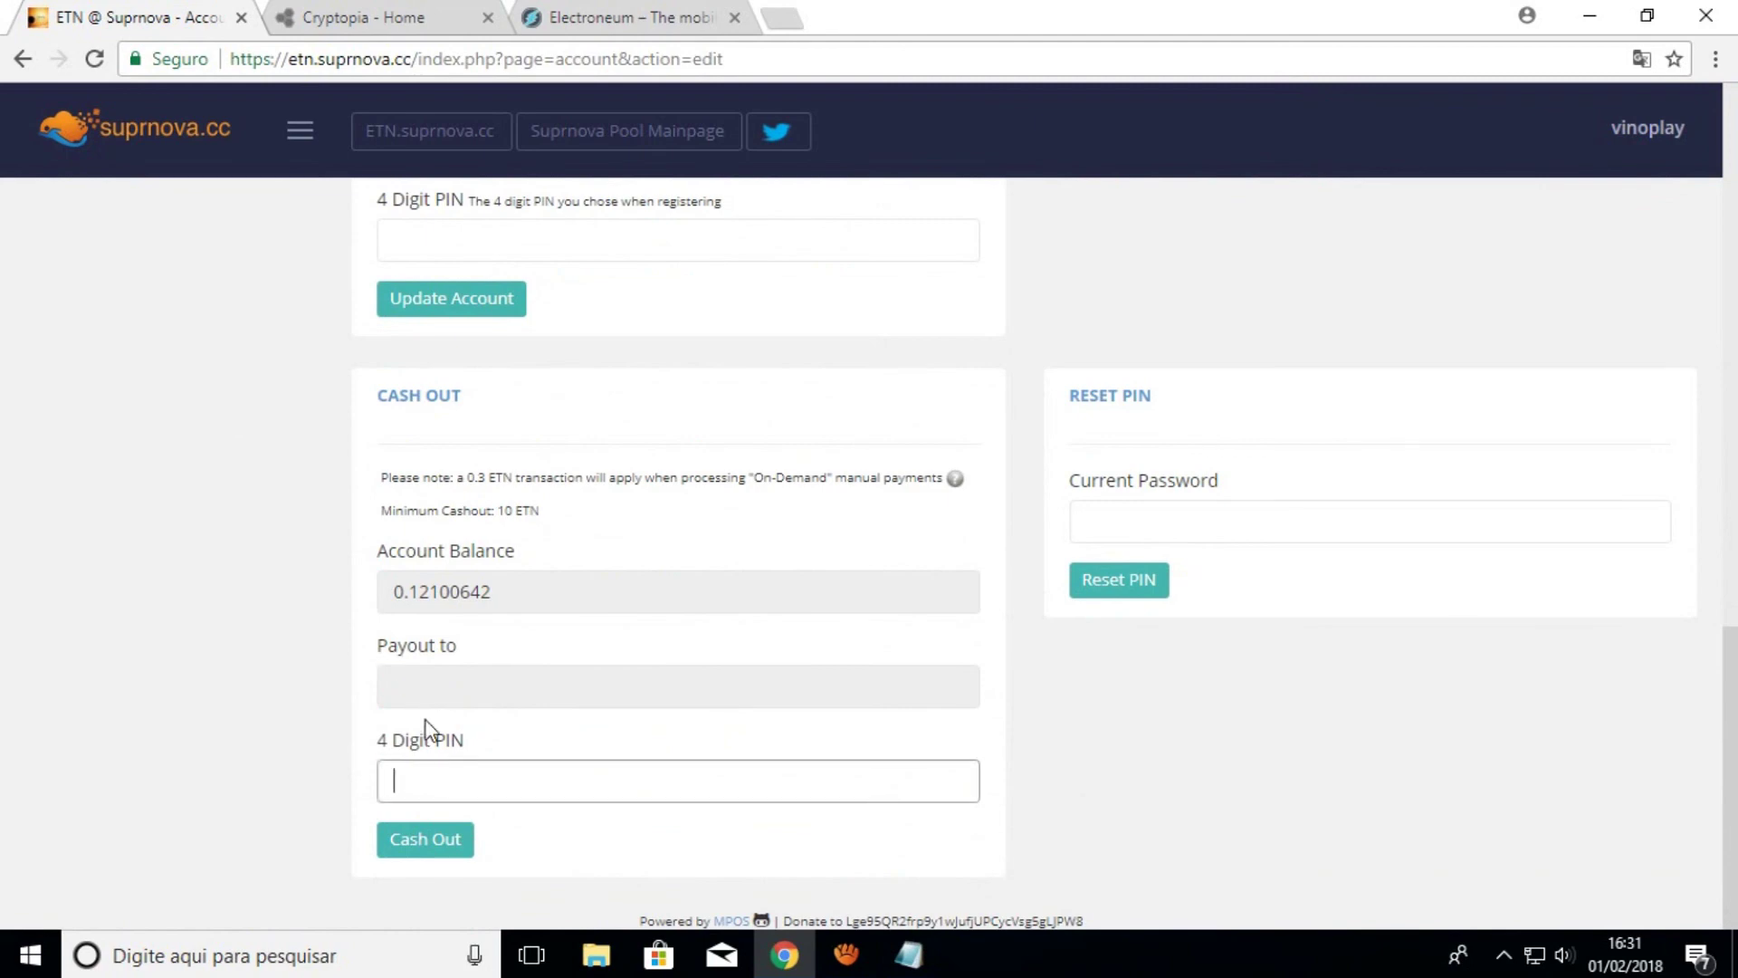
{"action": "left_click", "coordinate": [429, 706]}
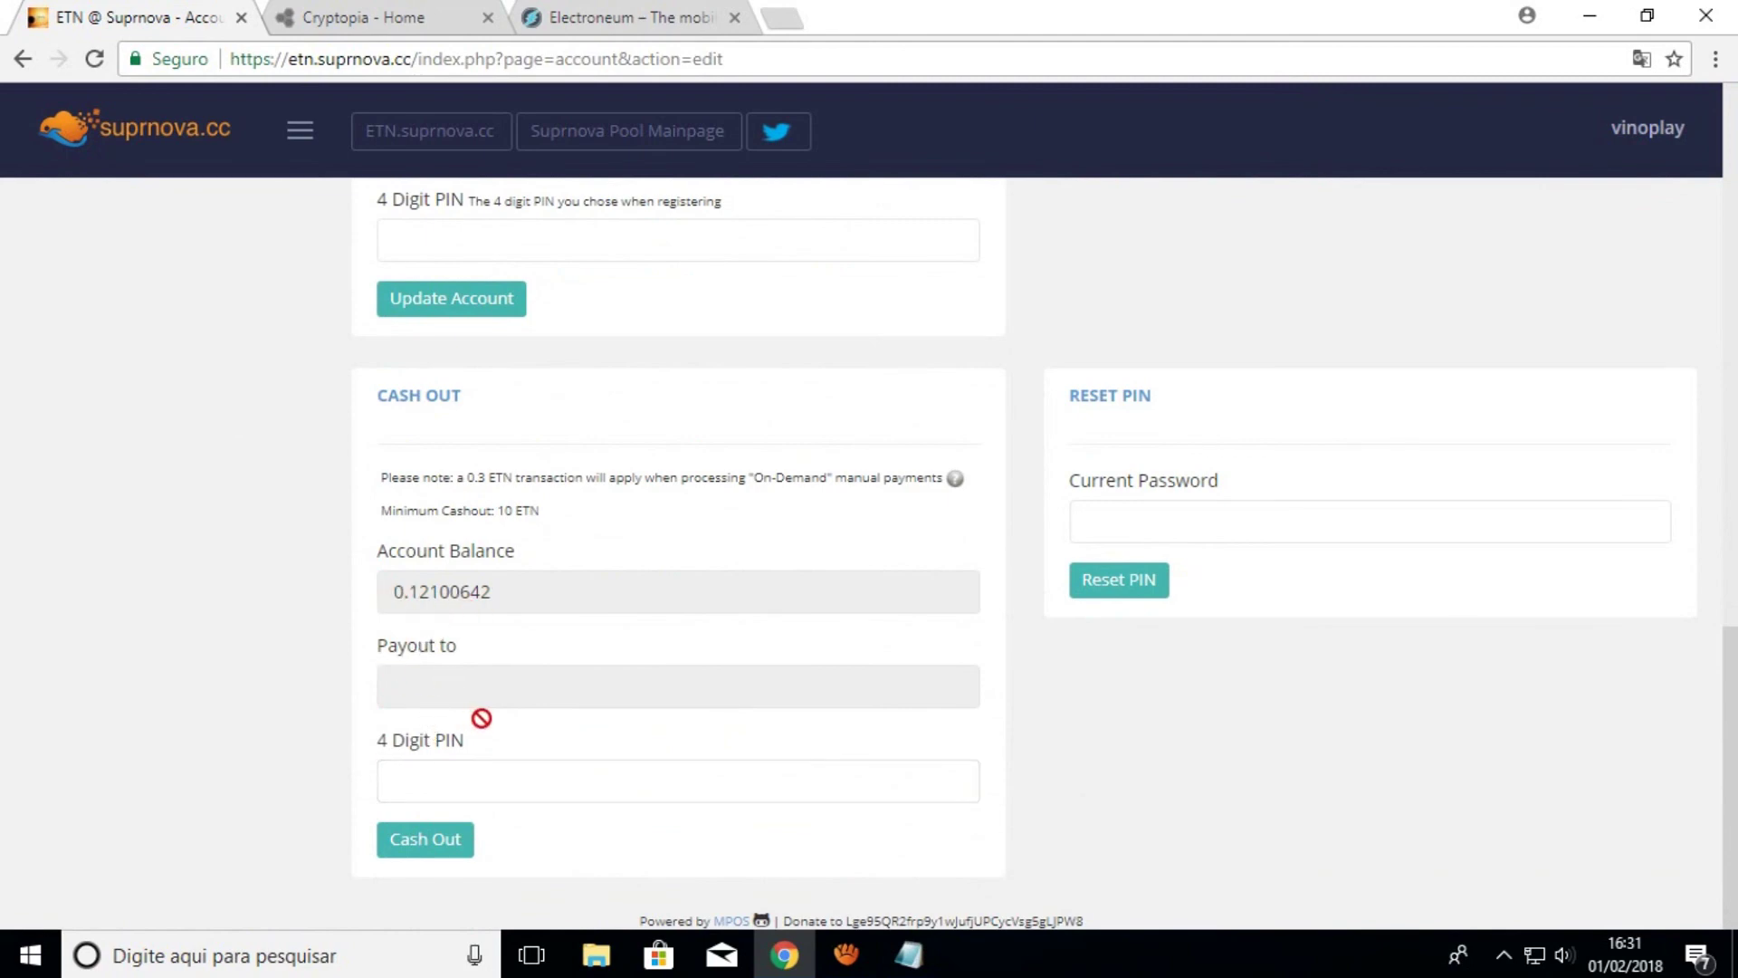
{"action": "left_click", "coordinate": [453, 775]}
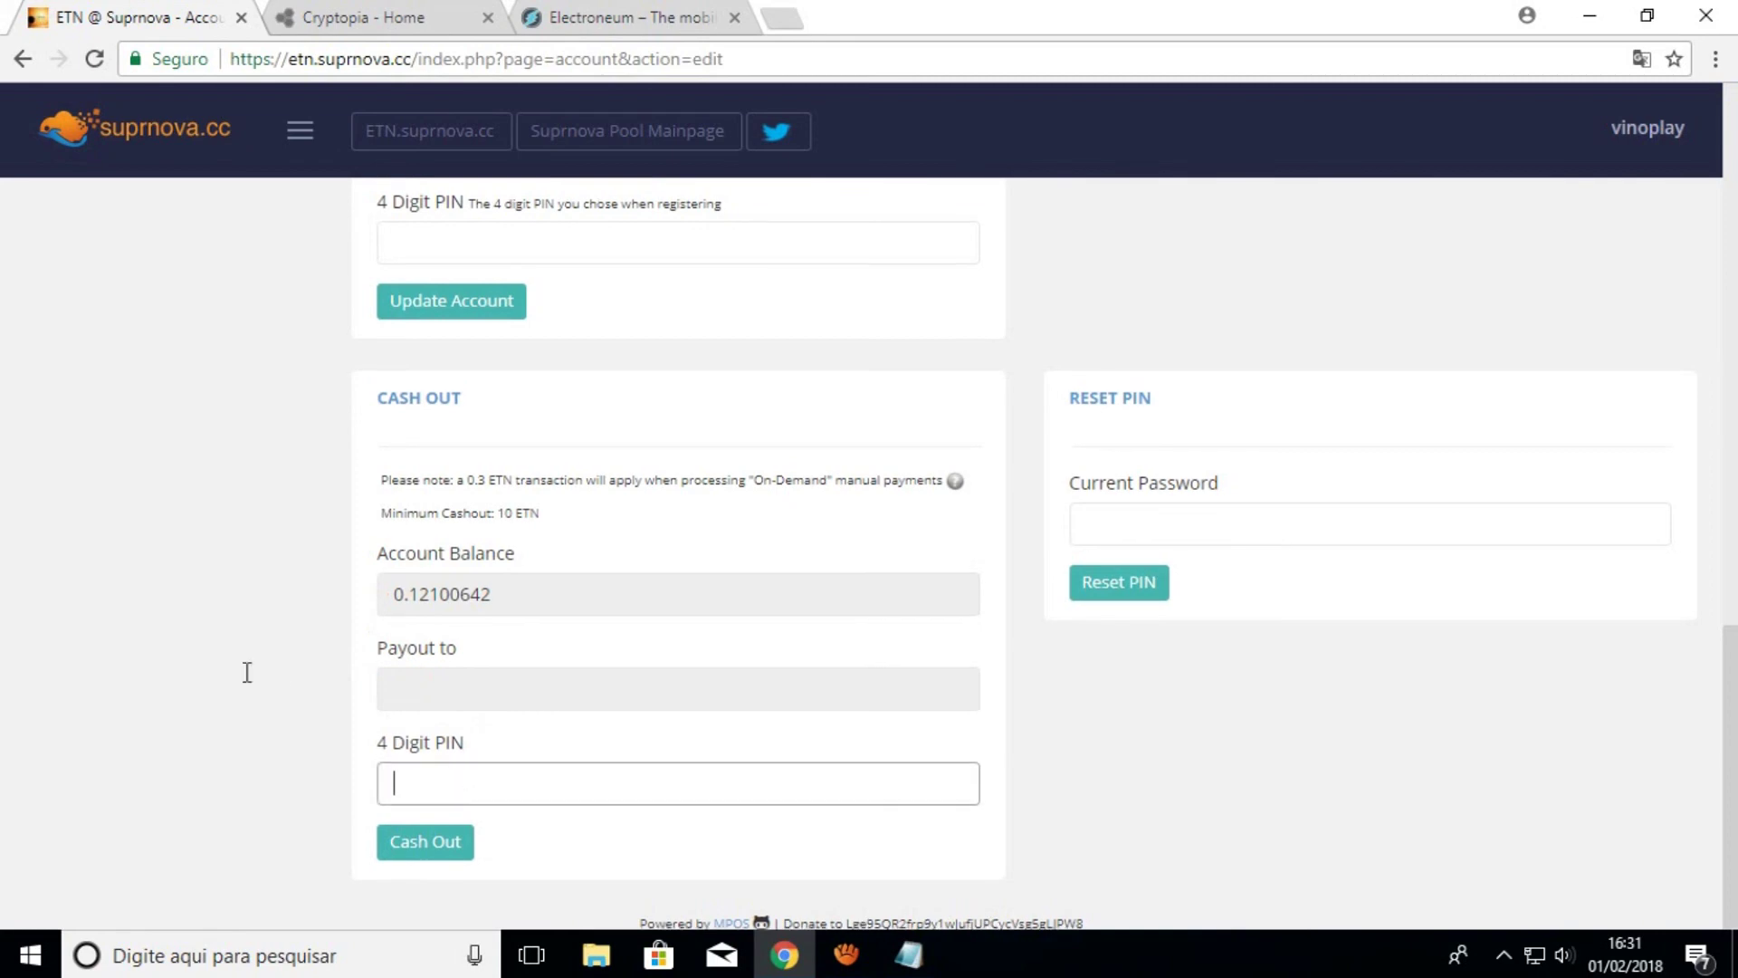
{"action": "scroll", "coordinate": [263, 671], "scroll_direction": "up", "scroll_amount": 4}
{"action": "scroll", "coordinate": [277, 673], "scroll_direction": "up", "scroll_amount": 2}
{"action": "scroll", "coordinate": [408, 455], "scroll_direction": "up", "scroll_amount": 3}
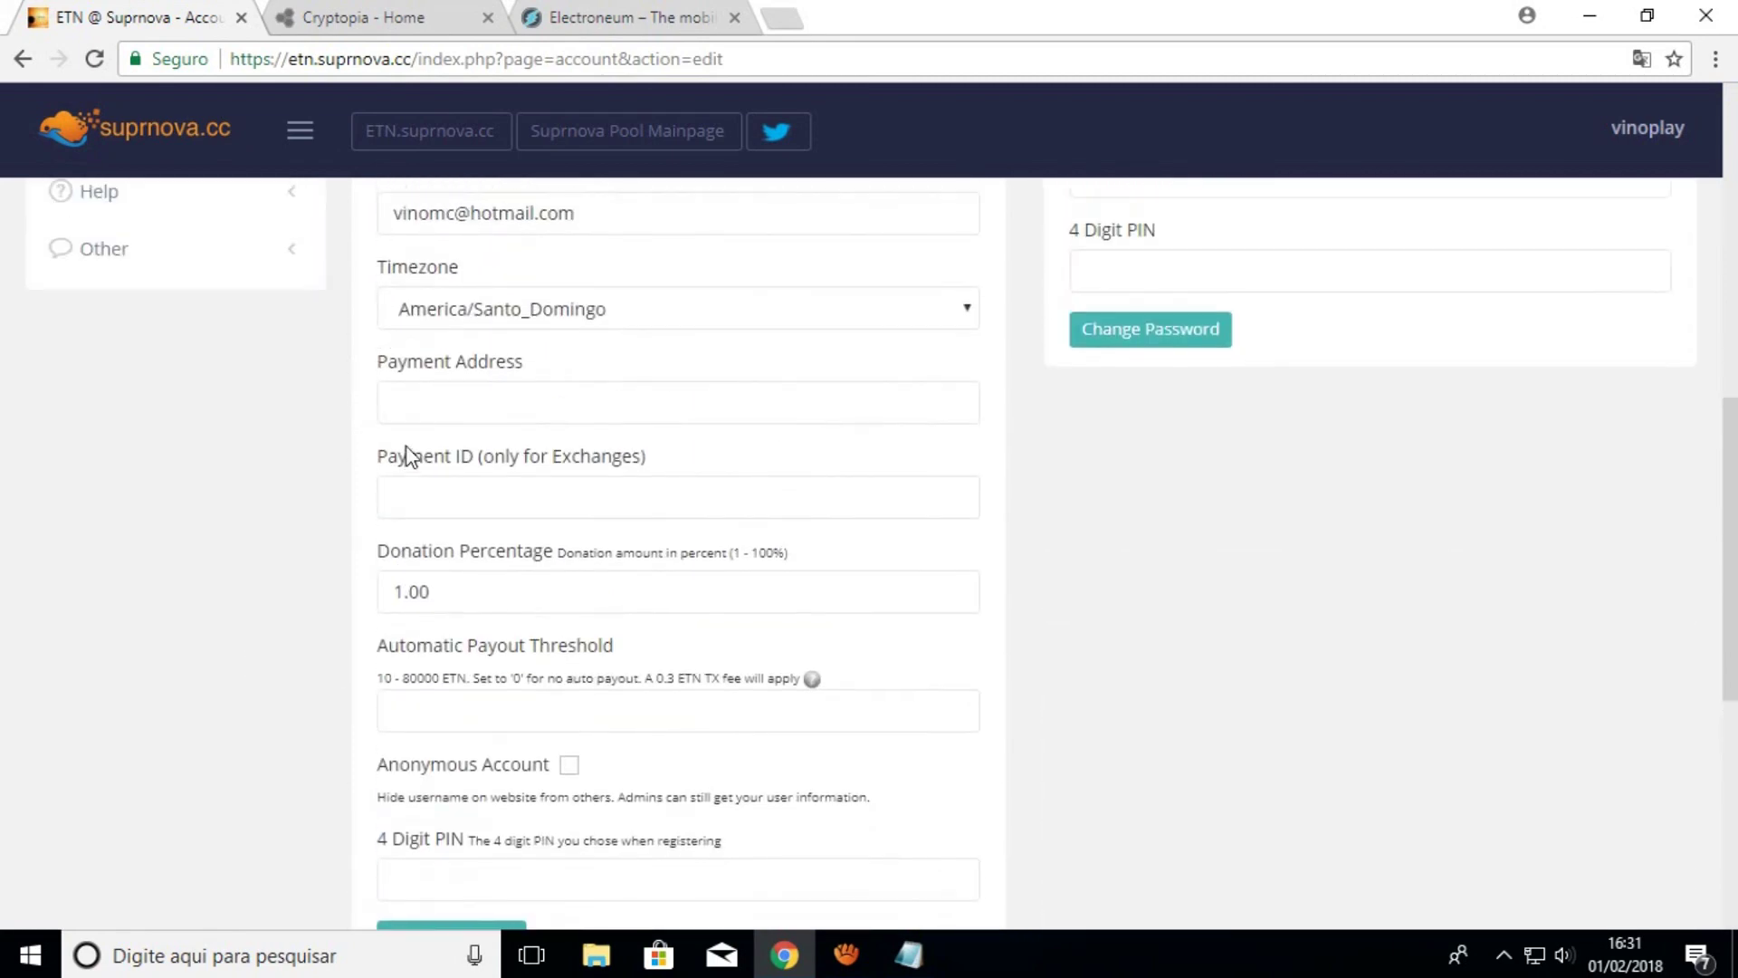
{"action": "scroll", "coordinate": [416, 489], "scroll_direction": "down", "scroll_amount": 3}
{"action": "scroll", "coordinate": [415, 742], "scroll_direction": "up", "scroll_amount": 6}
{"action": "scroll", "coordinate": [525, 650], "scroll_direction": "up", "scroll_amount": 3}
{"action": "scroll", "coordinate": [524, 648], "scroll_direction": "down", "scroll_amount": 3}
{"action": "scroll", "coordinate": [524, 649], "scroll_direction": "up", "scroll_amount": 4}
Show the ETN dashboard with hashrate, balance, 1% pool fee and the worker entry
{"action": "left_click", "coordinate": [172, 423]}
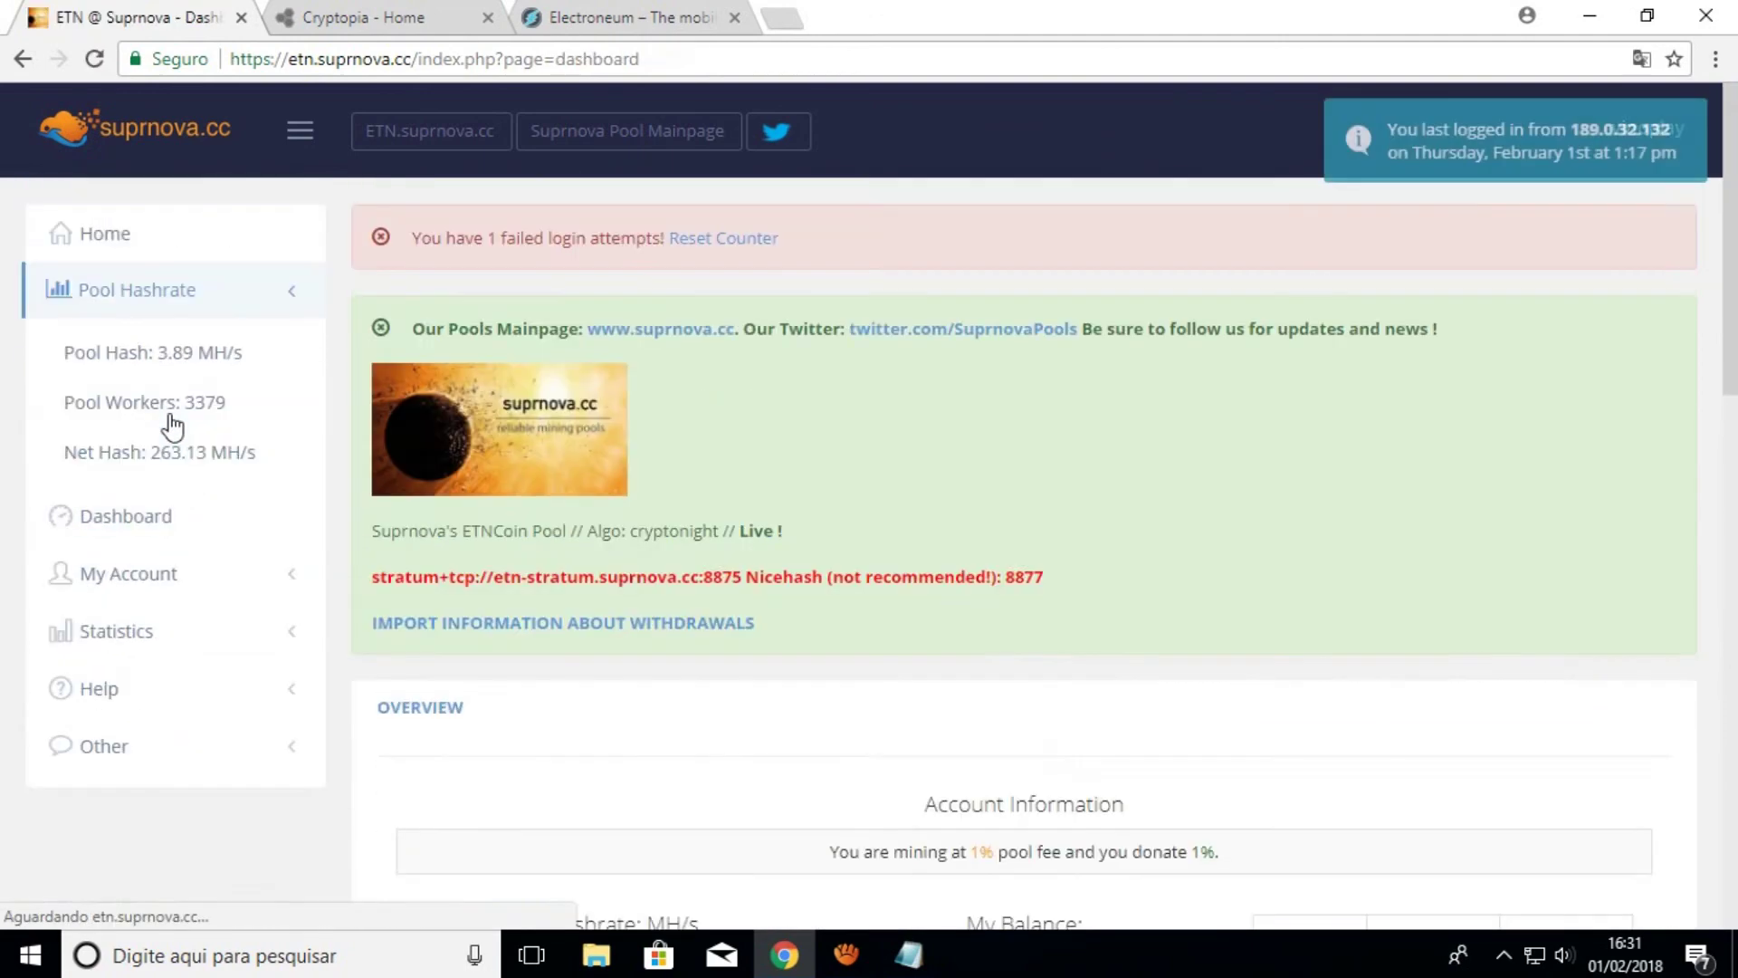
{"action": "scroll", "coordinate": [590, 667], "scroll_direction": "down", "scroll_amount": 4}
{"action": "scroll", "coordinate": [977, 774], "scroll_direction": "down", "scroll_amount": 4}
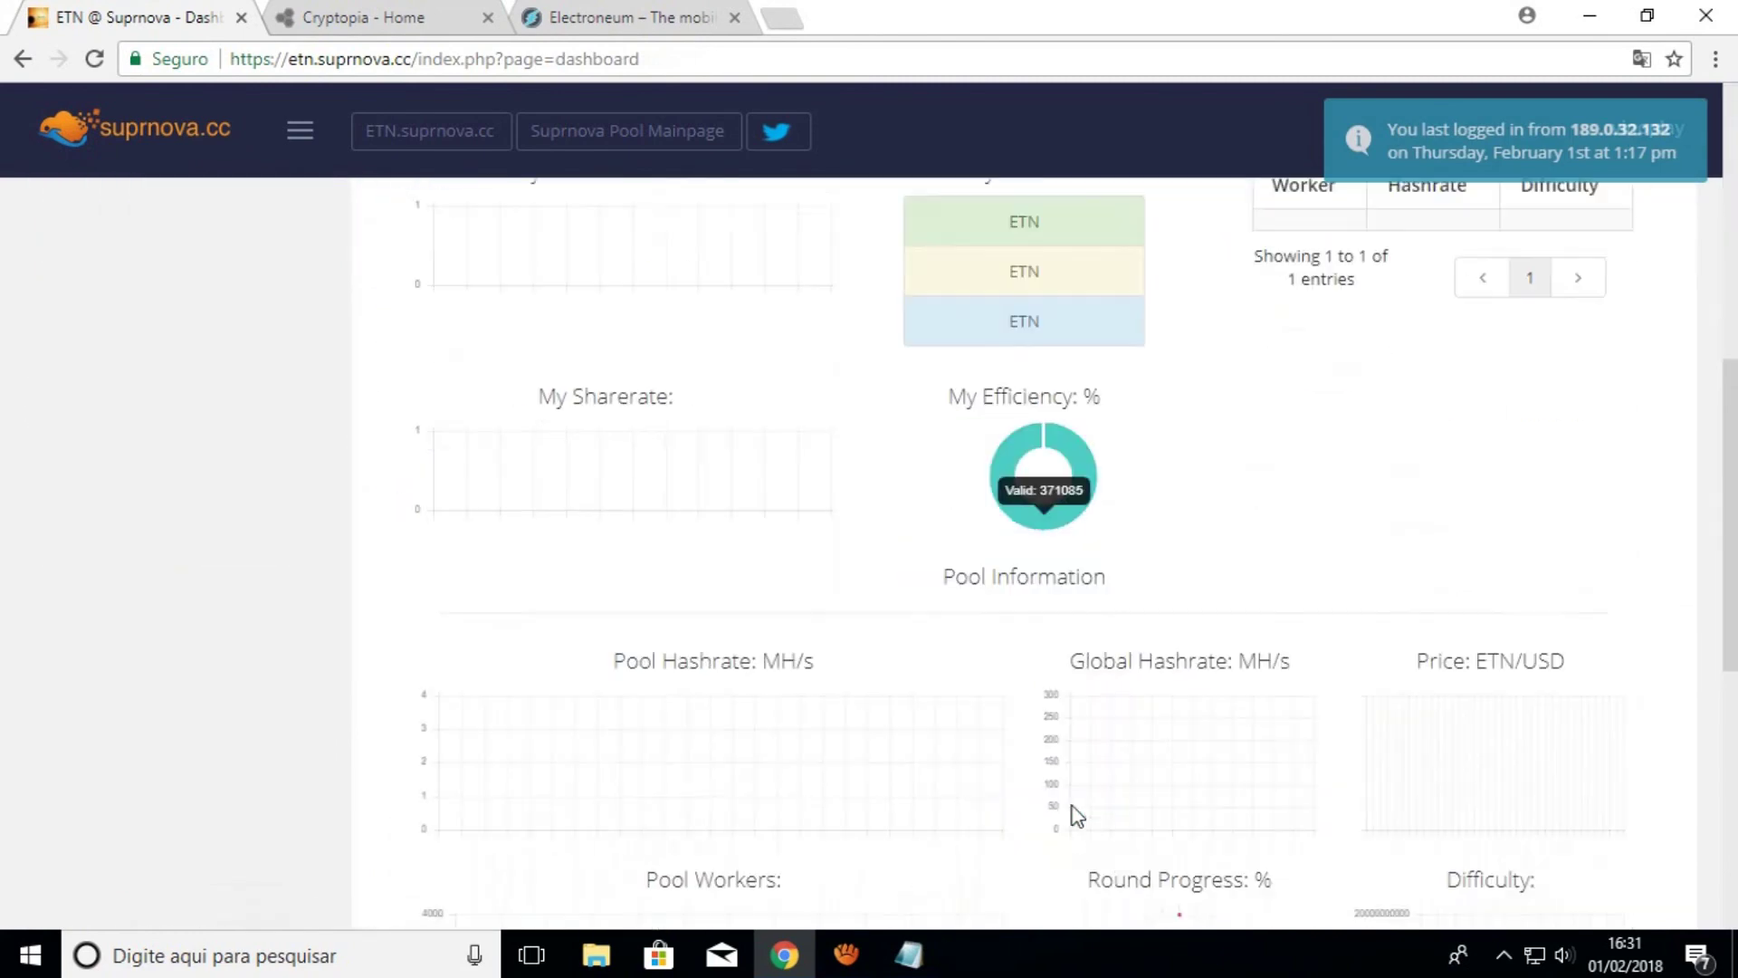
{"action": "scroll", "coordinate": [920, 725], "scroll_direction": "up", "scroll_amount": 4}
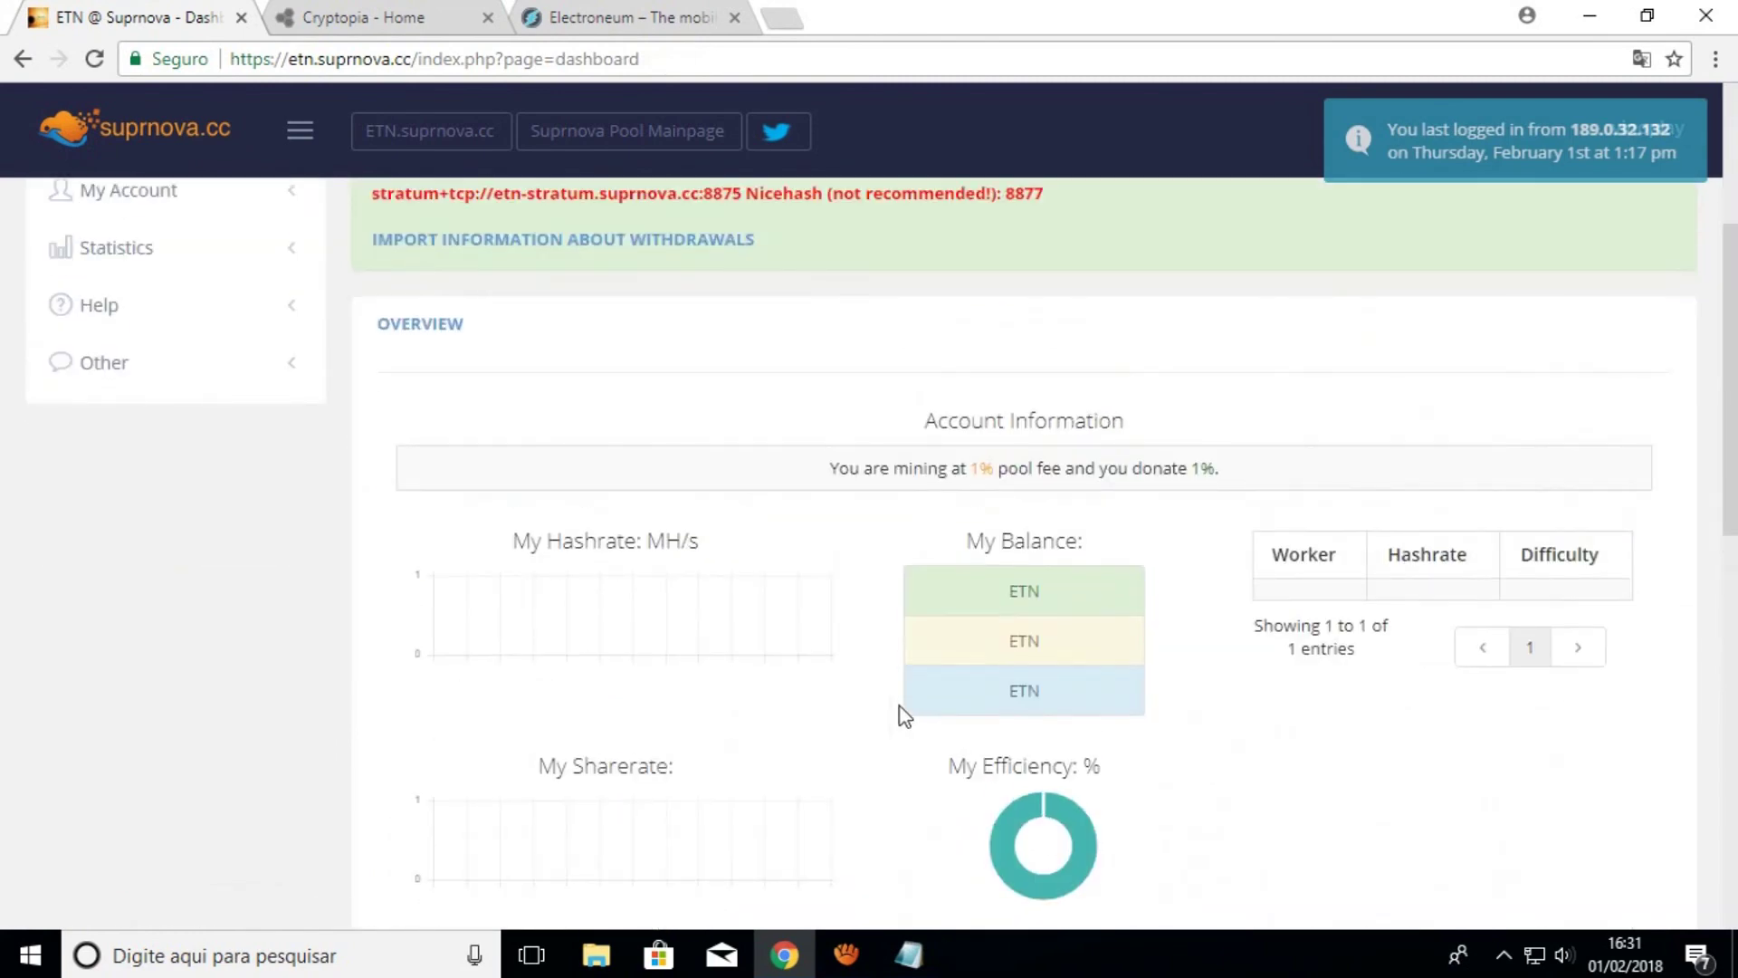